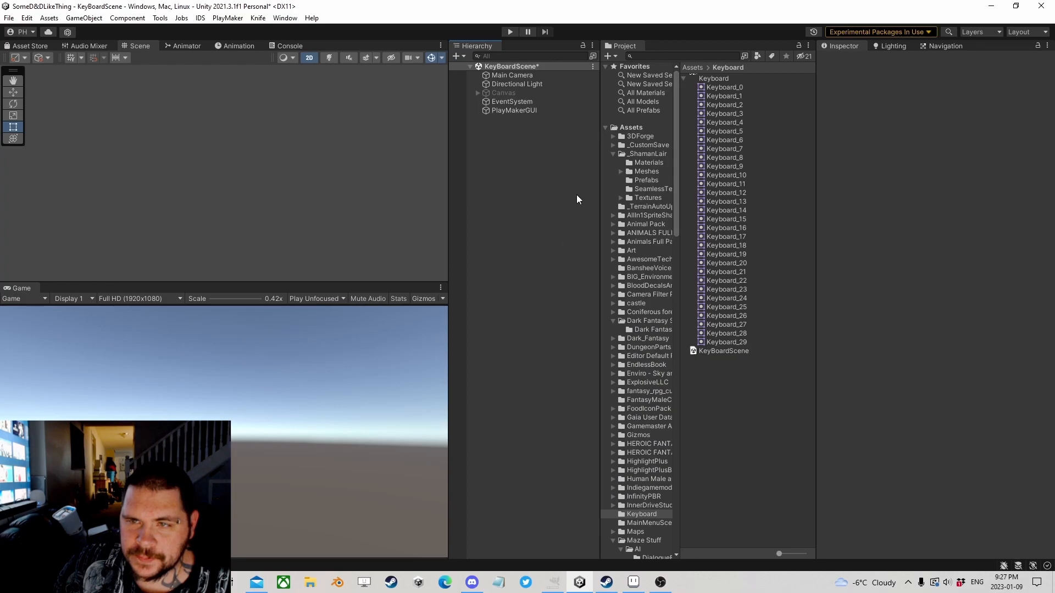
# - Select the Keyboard texture in the Keyboard folder and set its filter mode to Point (no filter)
pyautogui.click(685, 78)
pyautogui.click(714, 79)
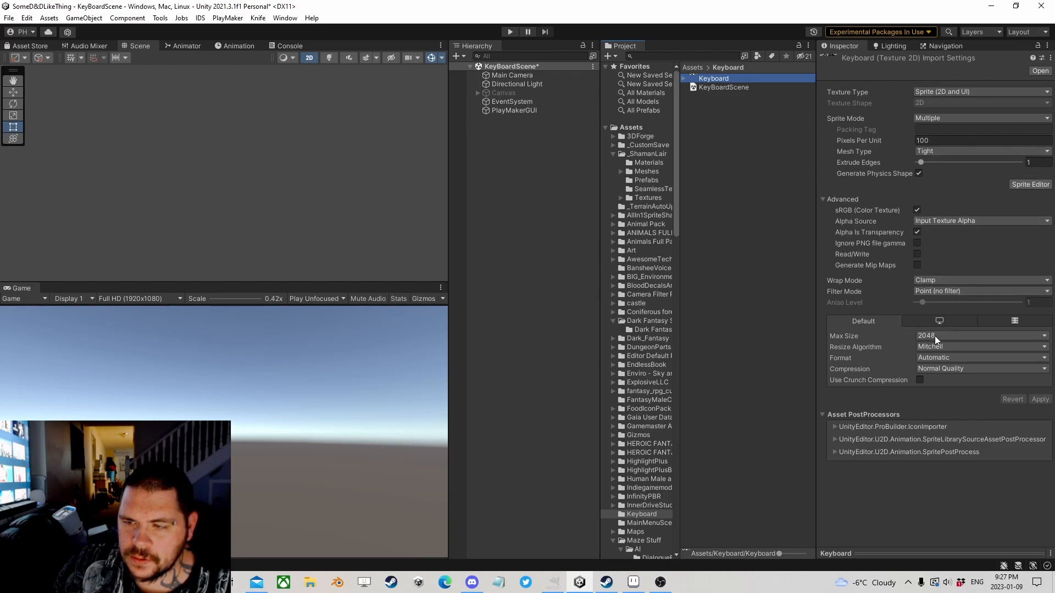
pyautogui.click(930, 291)
pyautogui.click(950, 303)
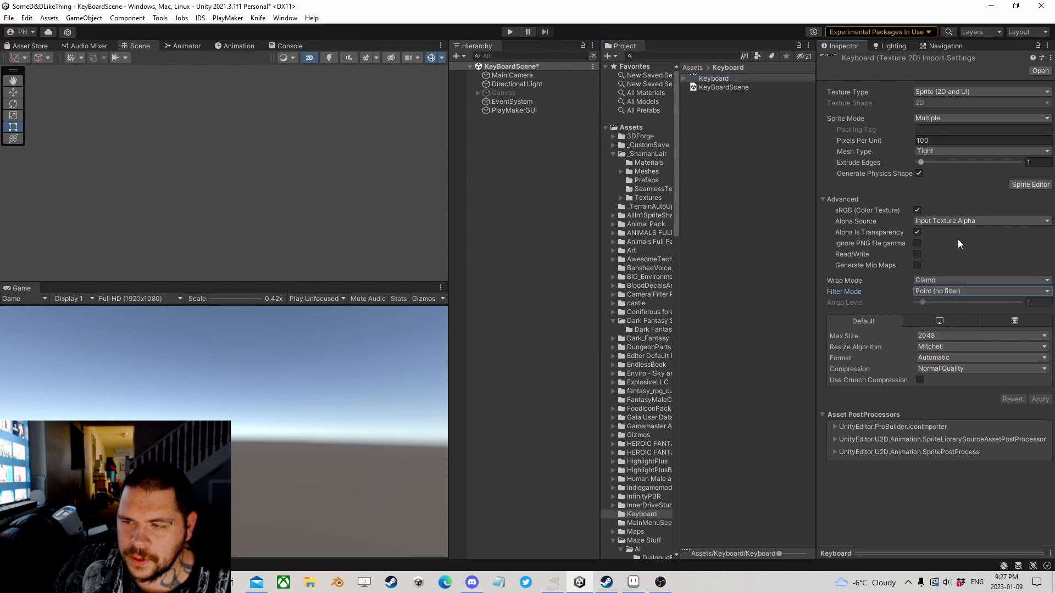
# - Slice the Keyboard texture by grid cell size at 32 x 32 pixels in the Sprite Editor, apply the slicing and close the editor
pyautogui.click(1031, 184)
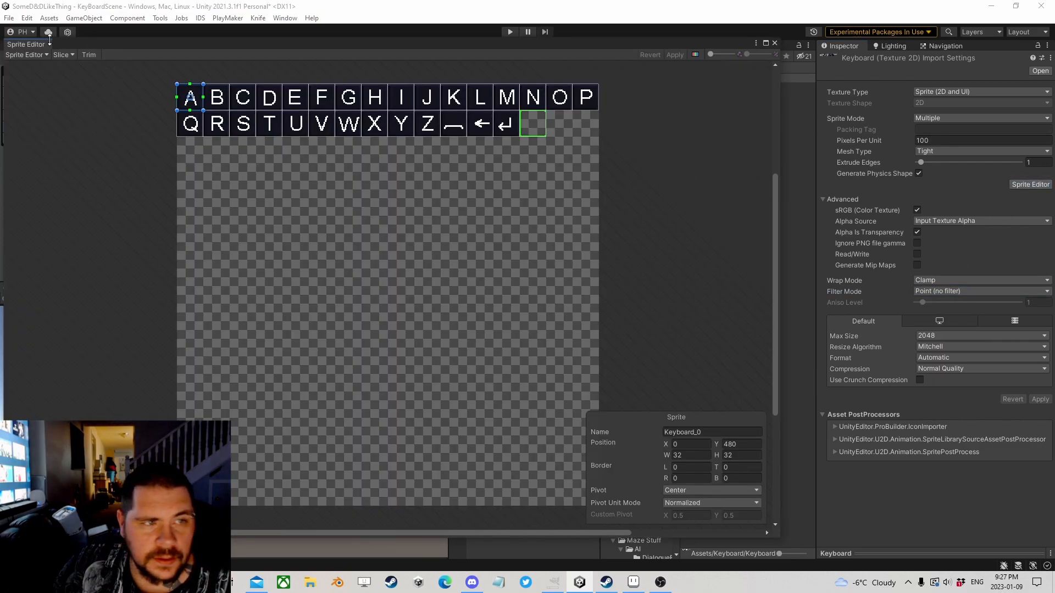
pyautogui.click(63, 55)
pyautogui.click(154, 77)
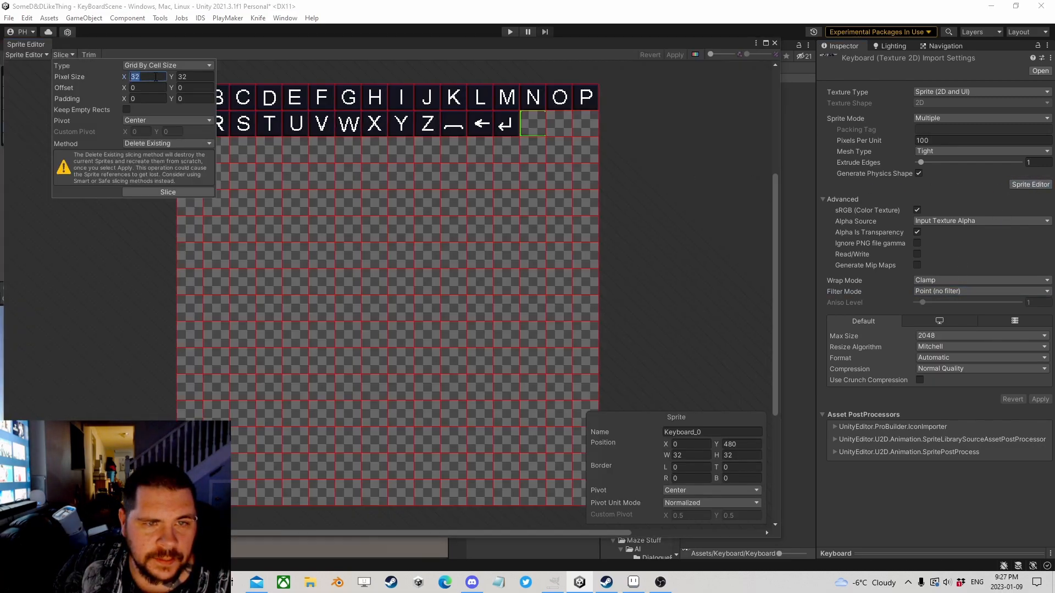
pyautogui.click(168, 192)
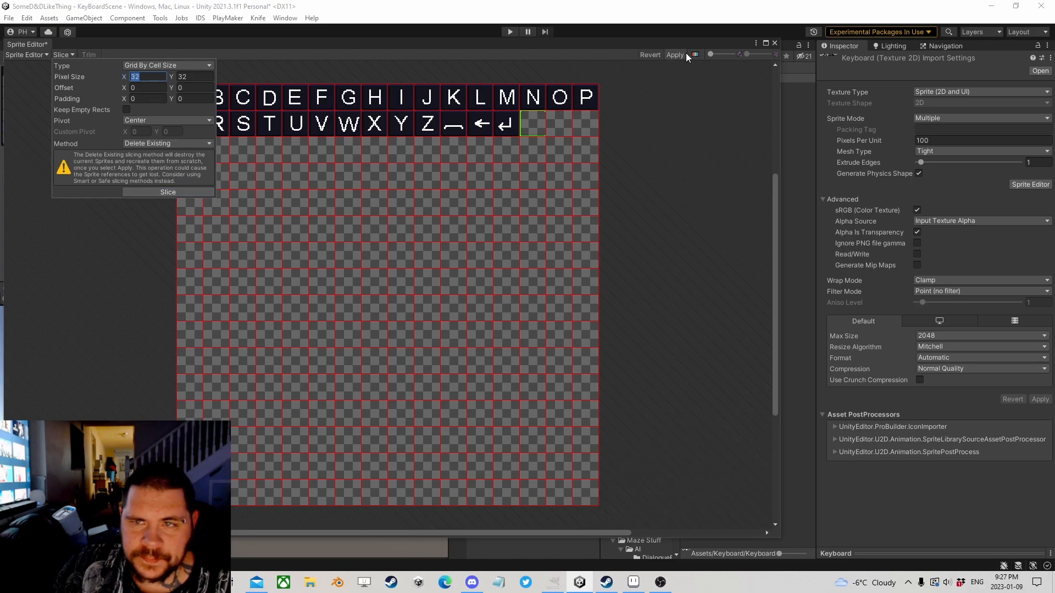
pyautogui.click(675, 55)
pyautogui.click(774, 43)
# - Examine several of the sliced Keyboard sprites to check which character each one contains
pyautogui.click(707, 79)
pyautogui.click(684, 79)
pyautogui.click(721, 105)
pyautogui.click(724, 87)
pyautogui.click(720, 103)
pyautogui.click(723, 113)
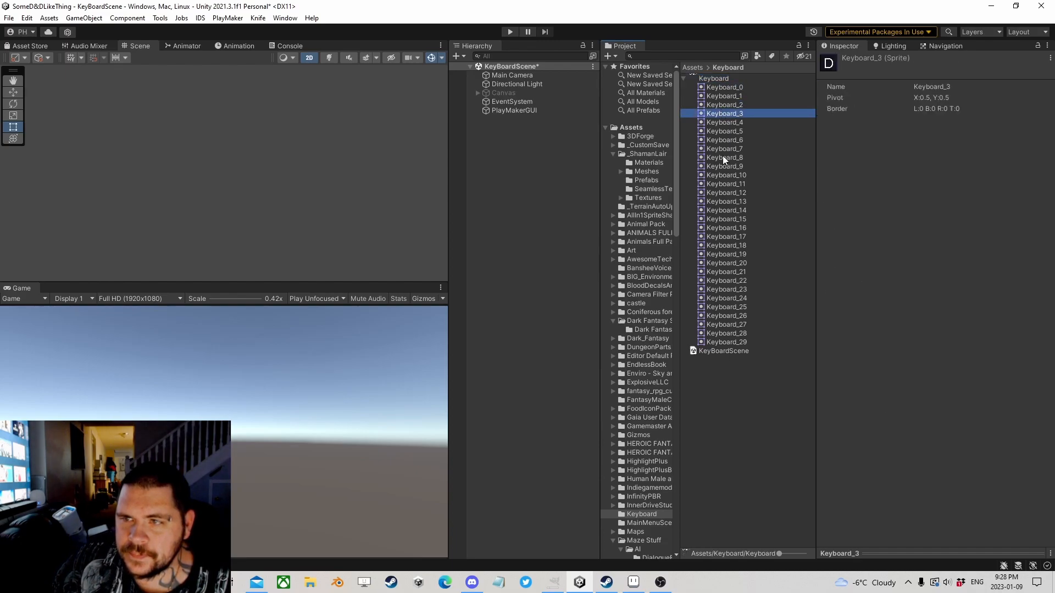
pyautogui.click(723, 157)
pyautogui.click(724, 192)
pyautogui.click(726, 253)
pyautogui.click(722, 306)
pyautogui.click(725, 333)
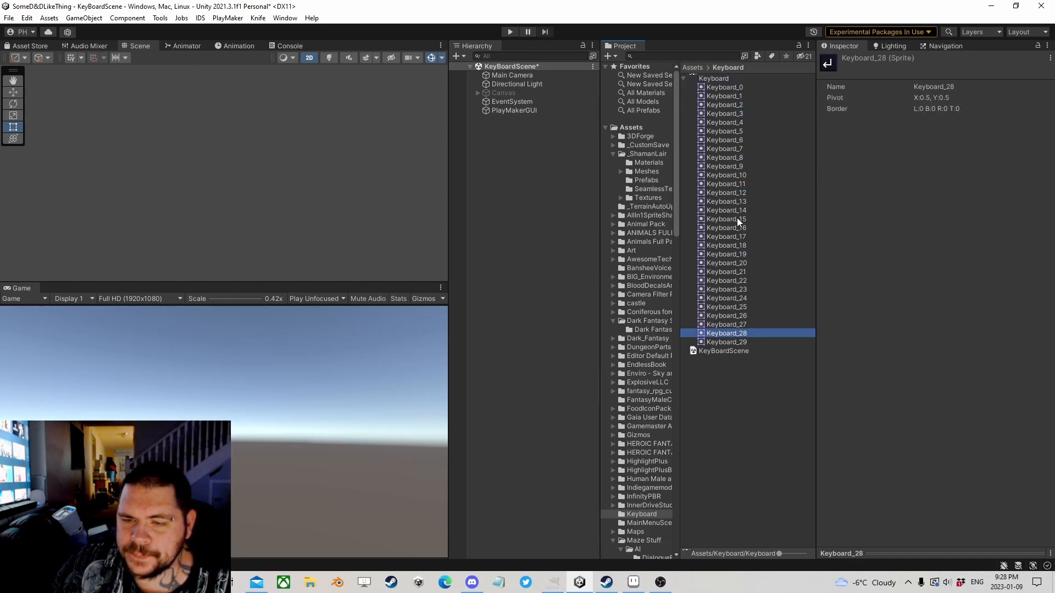
pyautogui.click(685, 80)
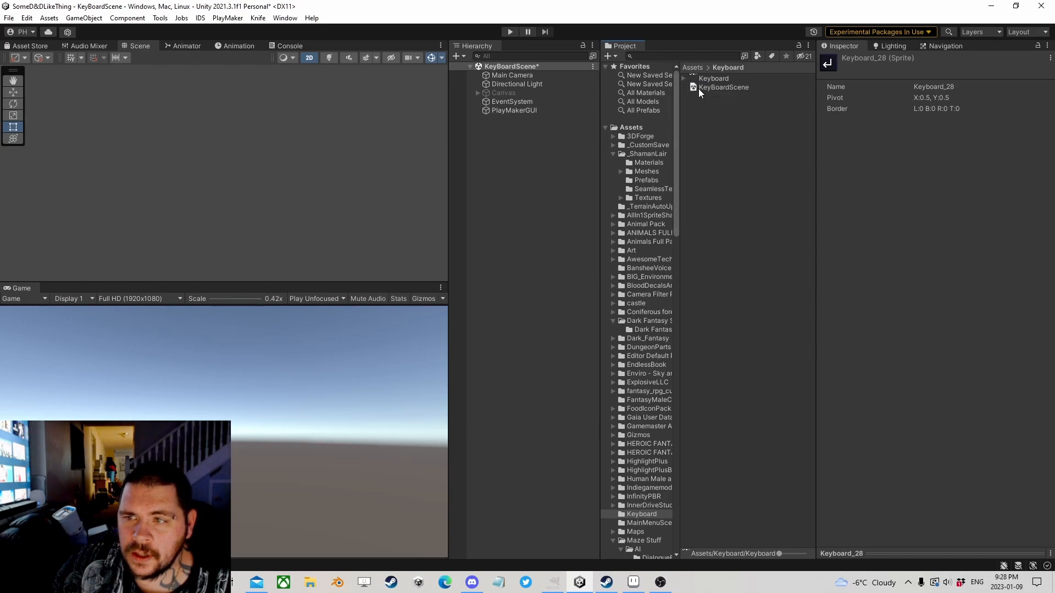
# - Activate the Canvas object and frame its keyboard layout in the scene
pyautogui.click(492, 92)
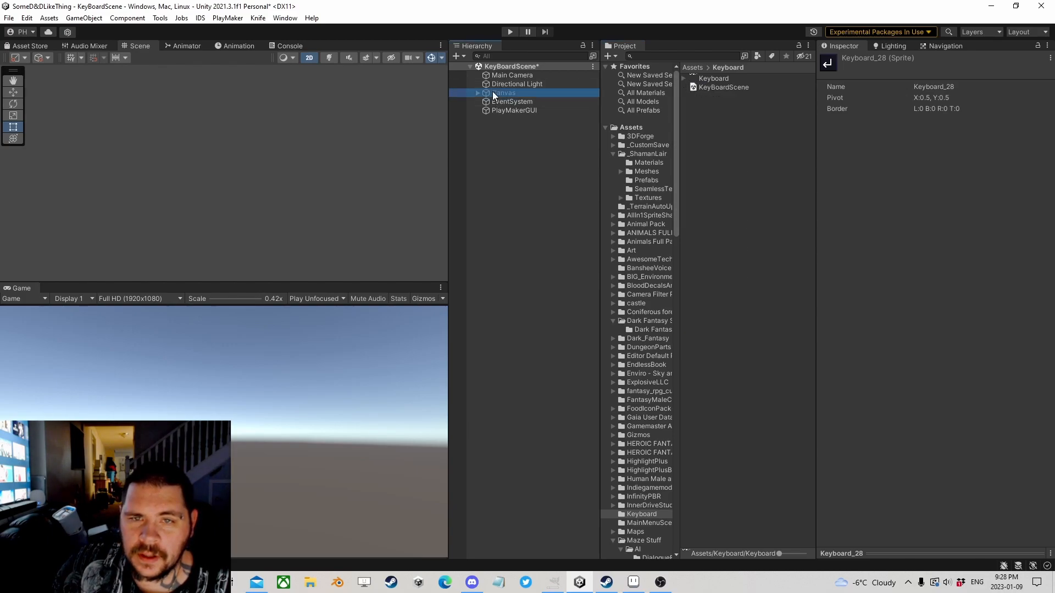
pyautogui.click(846, 60)
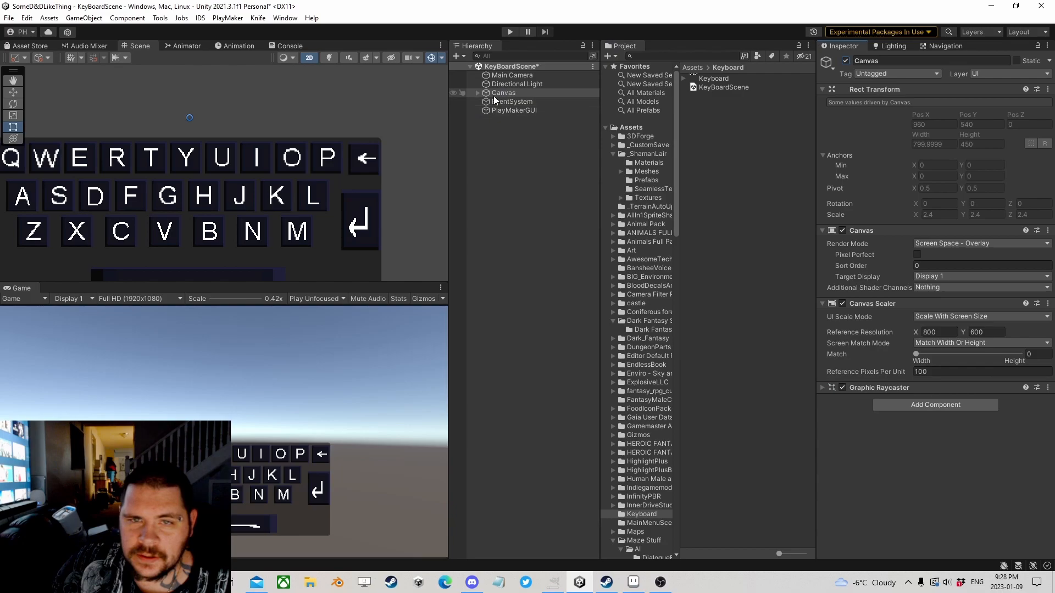
pyautogui.moveTo(286, 176); pyautogui.dragTo(302, 145, button='middle')
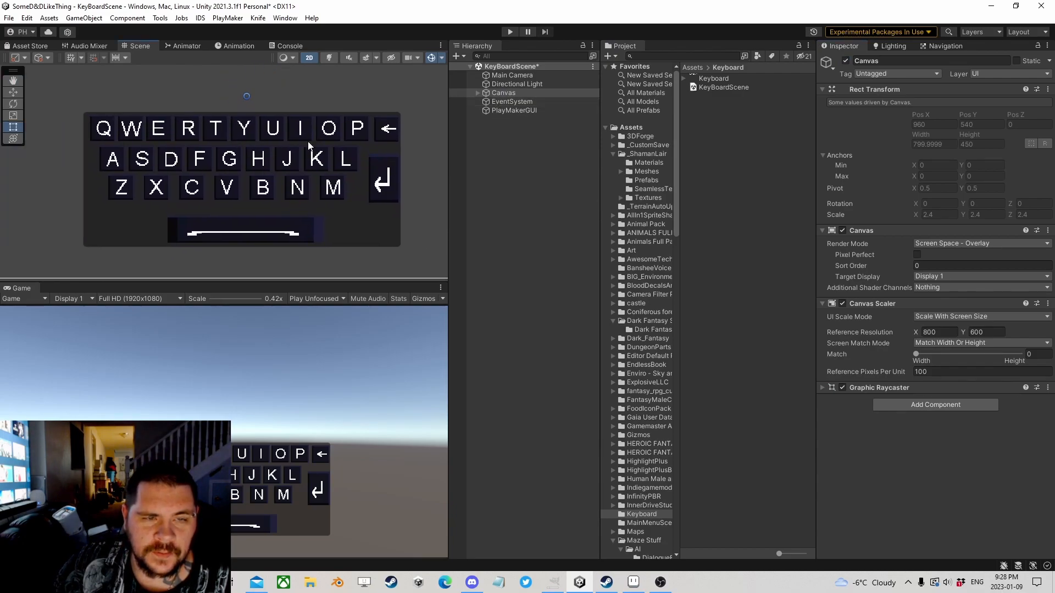
pyautogui.scroll(4, 308, 141)
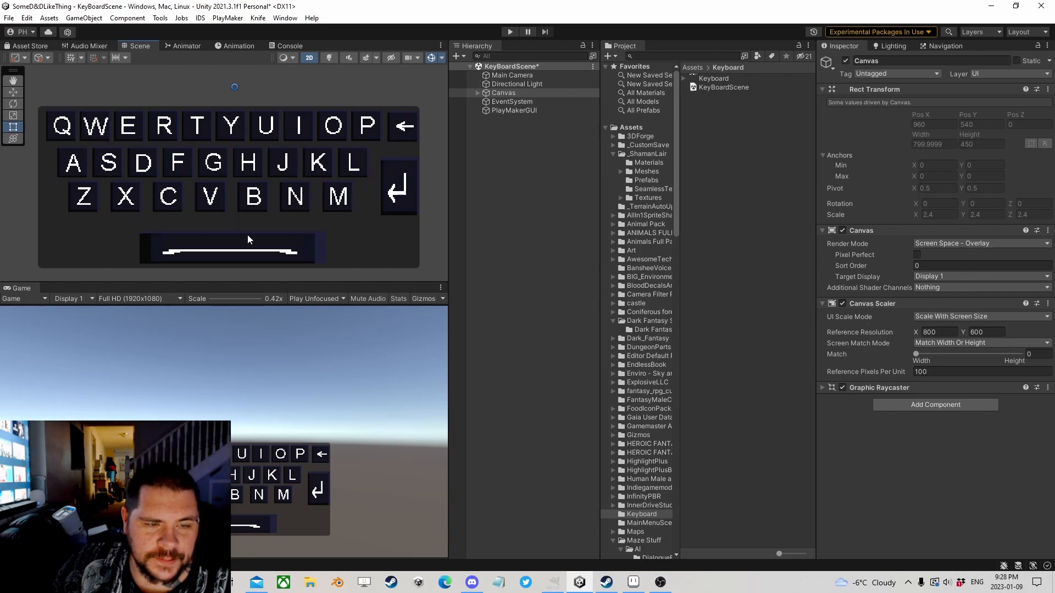
# - Expand the Canvas, KeyBoard and the TopRow, Mid and Bot groups, and examine the Letter images and the sprites they use
pyautogui.click(478, 92)
pyautogui.click(506, 102)
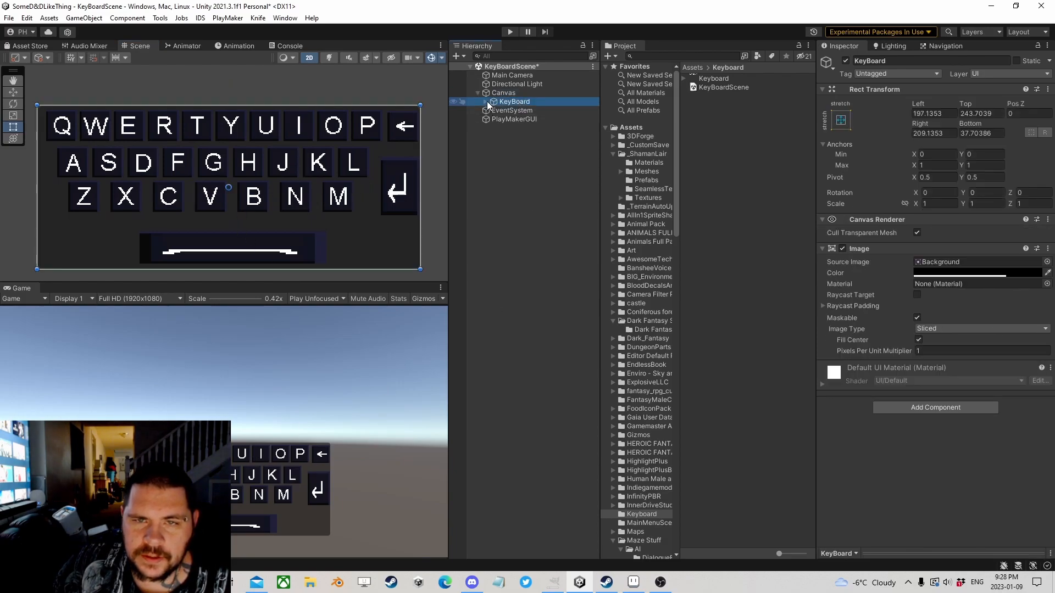
pyautogui.click(485, 102)
pyautogui.click(514, 117)
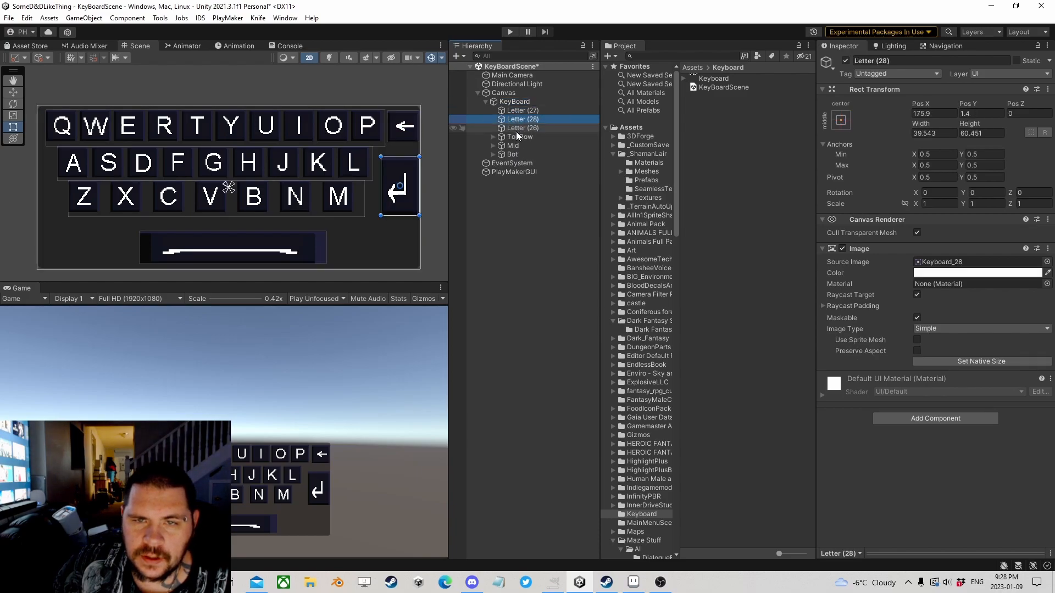
pyautogui.click(517, 111)
pyautogui.click(684, 79)
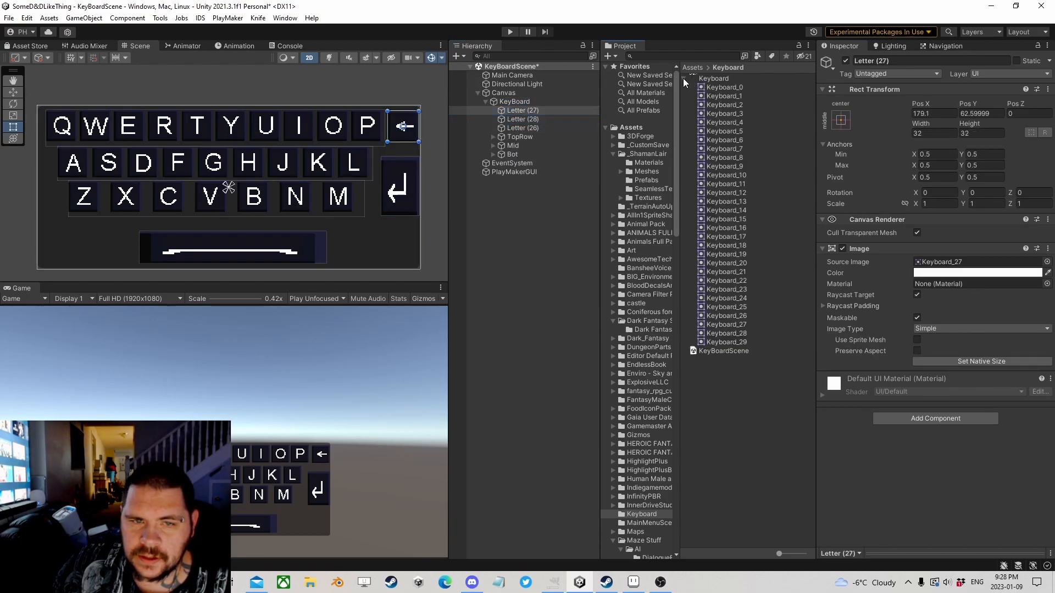
pyautogui.click(719, 86)
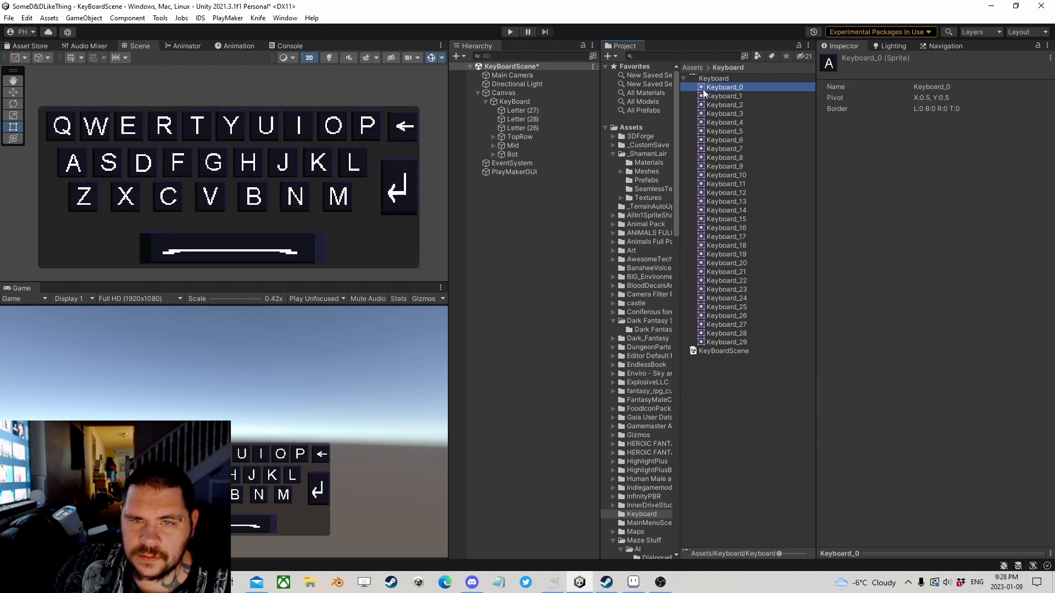
pyautogui.click(516, 109)
pyautogui.moveTo(714, 89)
pyautogui.mouseDown()
pyautogui.moveTo(951, 269)
pyautogui.moveTo(718, 91)
pyautogui.mouseUp()
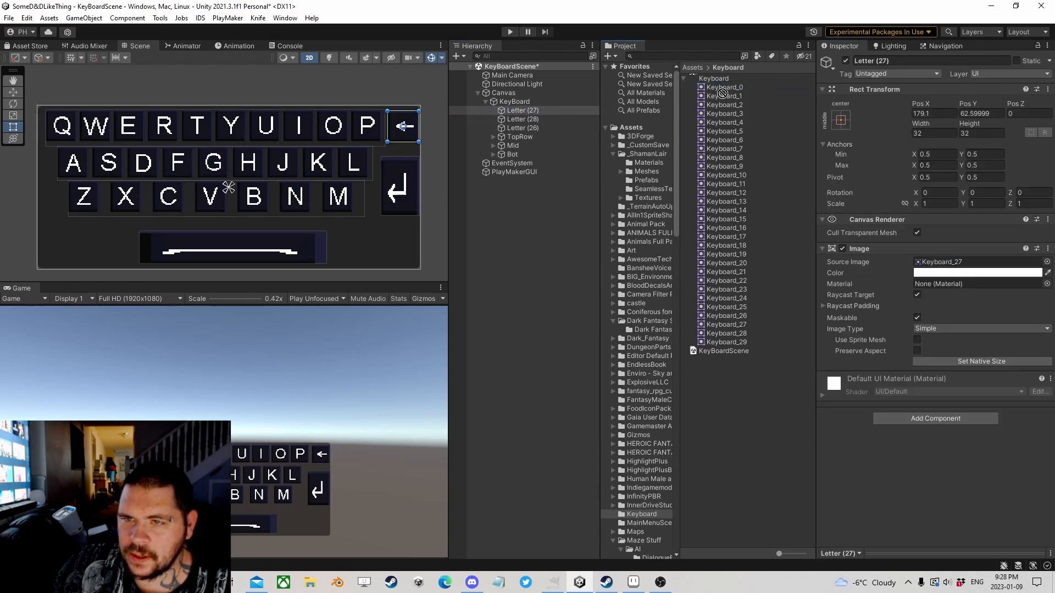
pyautogui.click(522, 127)
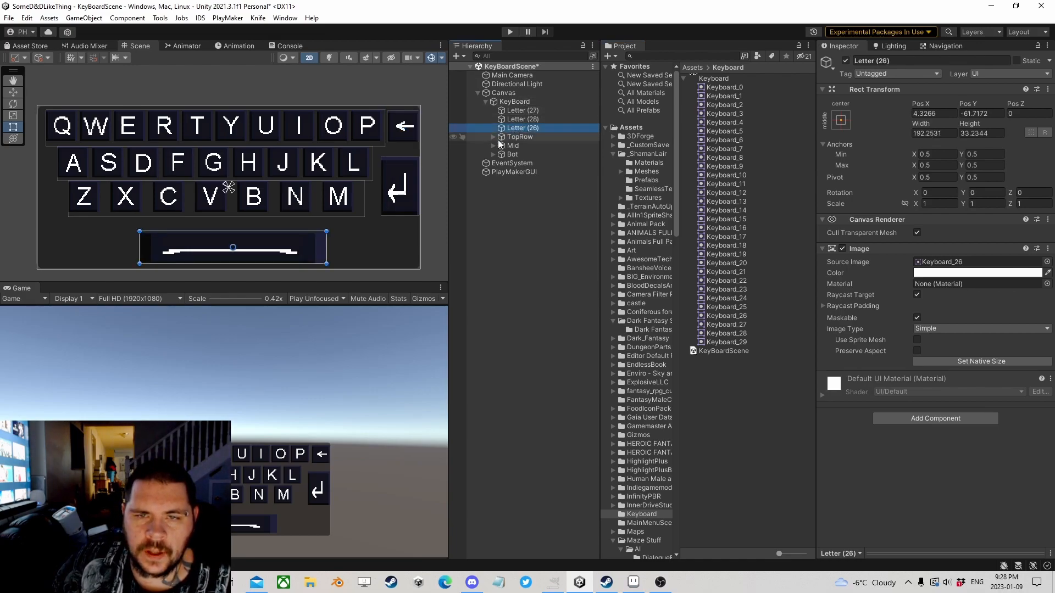
pyautogui.click(493, 154)
pyautogui.click(492, 145)
pyautogui.click(493, 136)
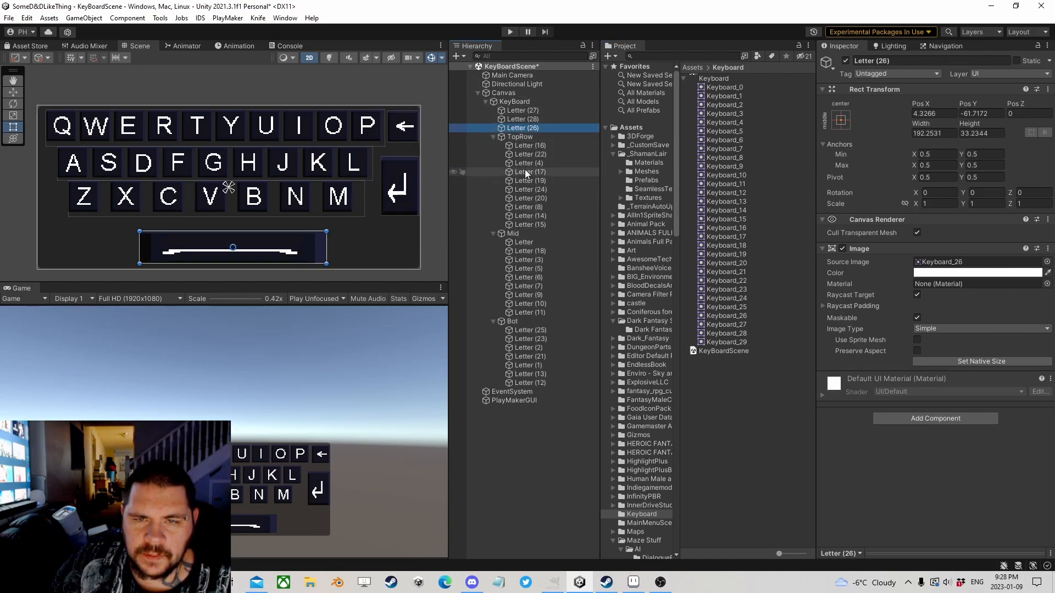
# - Add a Selectable component to all Letter objects under KeyBoard at once, leaving out the TopRow, Mid and Bot parents
pyautogui.click(525, 383)
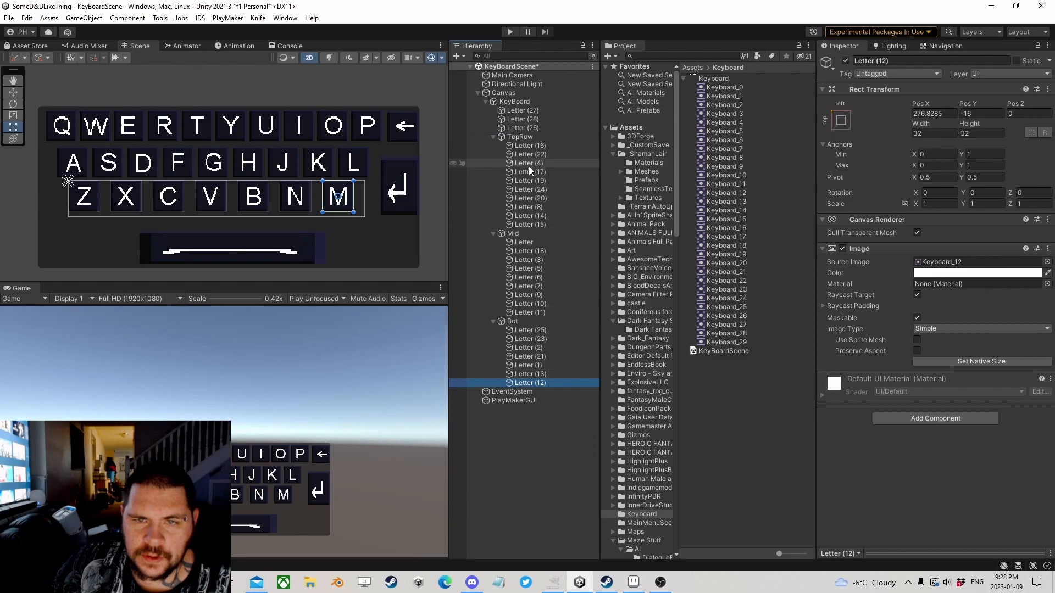
pyautogui.keyDown('shift'); pyautogui.click(519, 111); pyautogui.keyUp('shift')
pyautogui.keyDown('ctrl'); pyautogui.click(519, 137); pyautogui.keyUp('ctrl')
pyautogui.keyDown('ctrl'); pyautogui.click(513, 234); pyautogui.keyUp('ctrl')
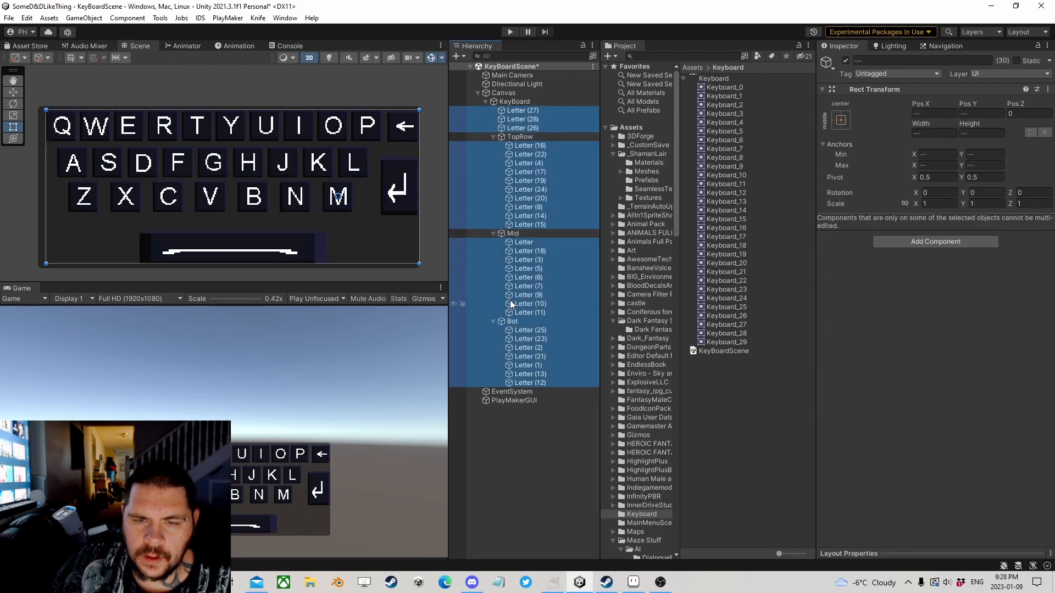
pyautogui.keyDown('ctrl'); pyautogui.click(512, 323); pyautogui.keyUp('ctrl')
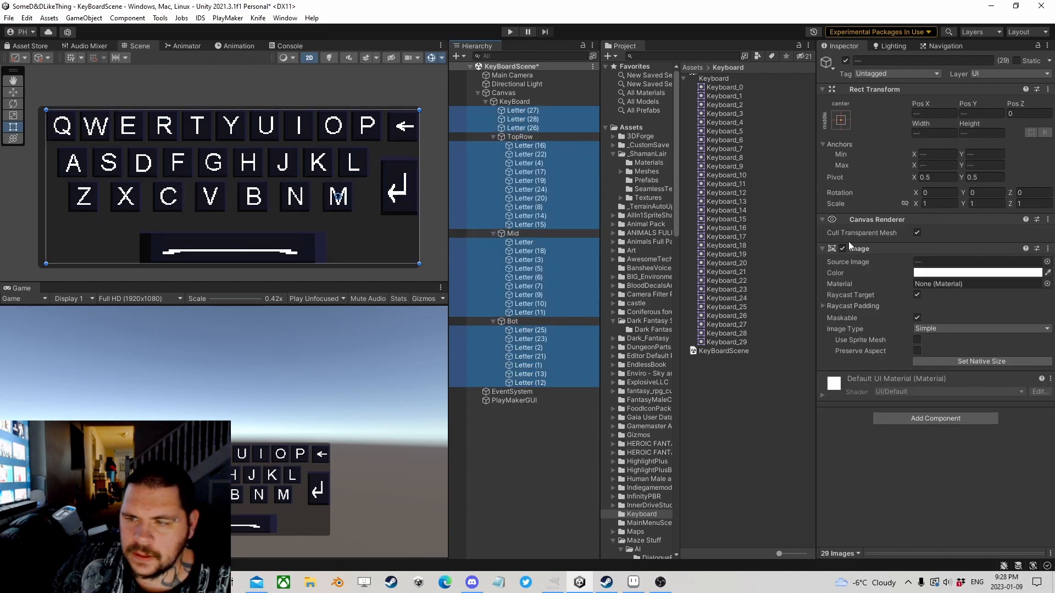
pyautogui.click(911, 420)
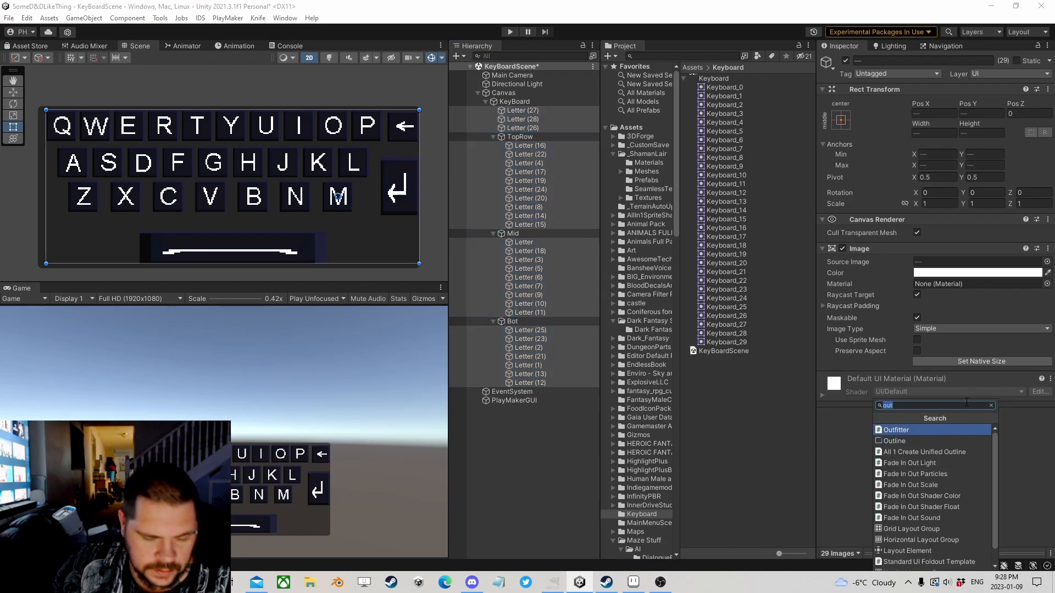
pyautogui.write('sel')
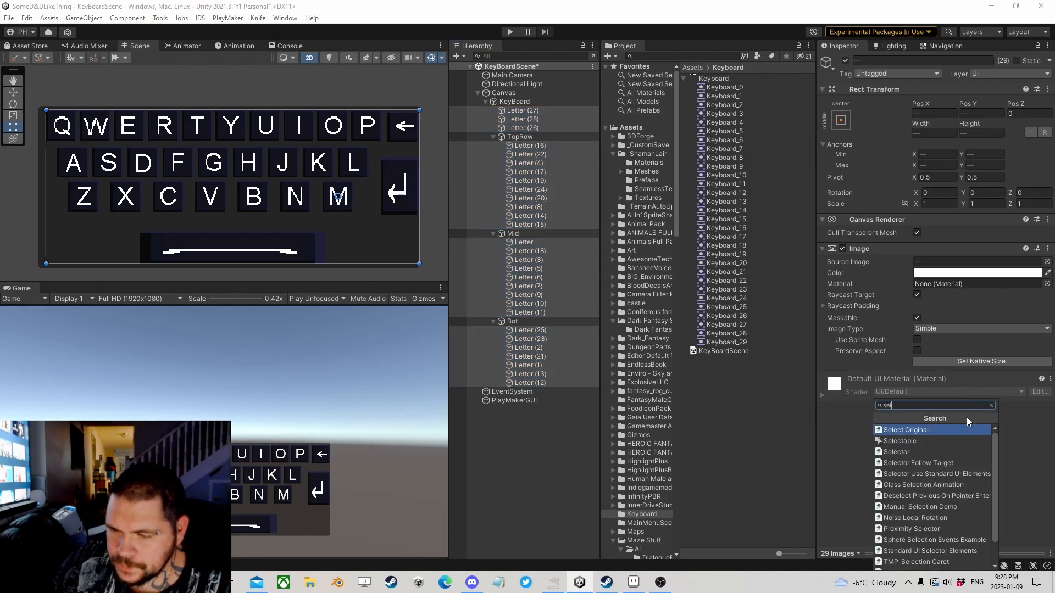
pyautogui.click(921, 441)
pyautogui.click(826, 377)
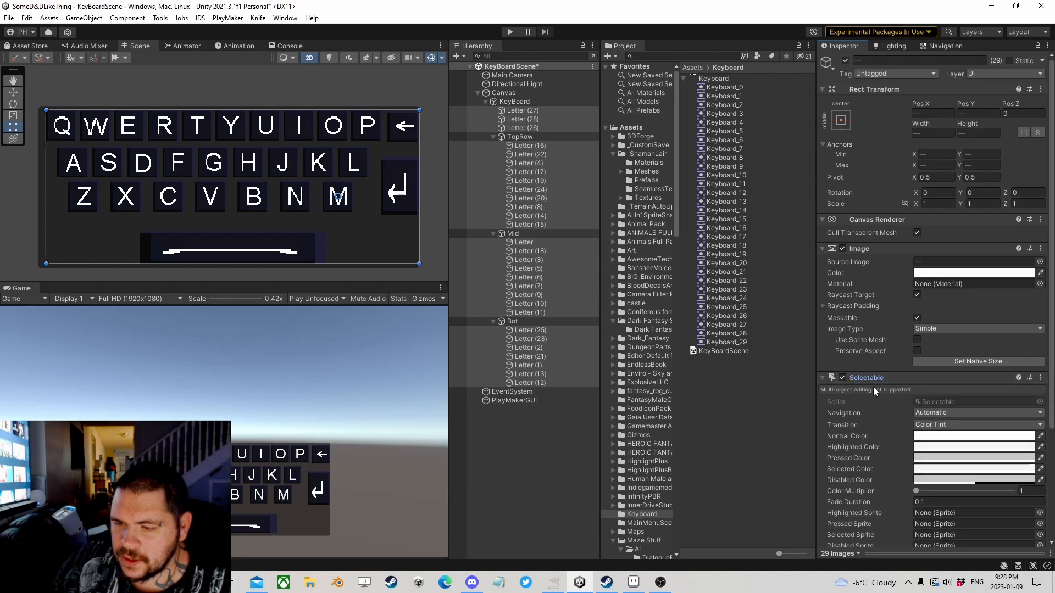
pyautogui.scroll(-3, 835, 413)
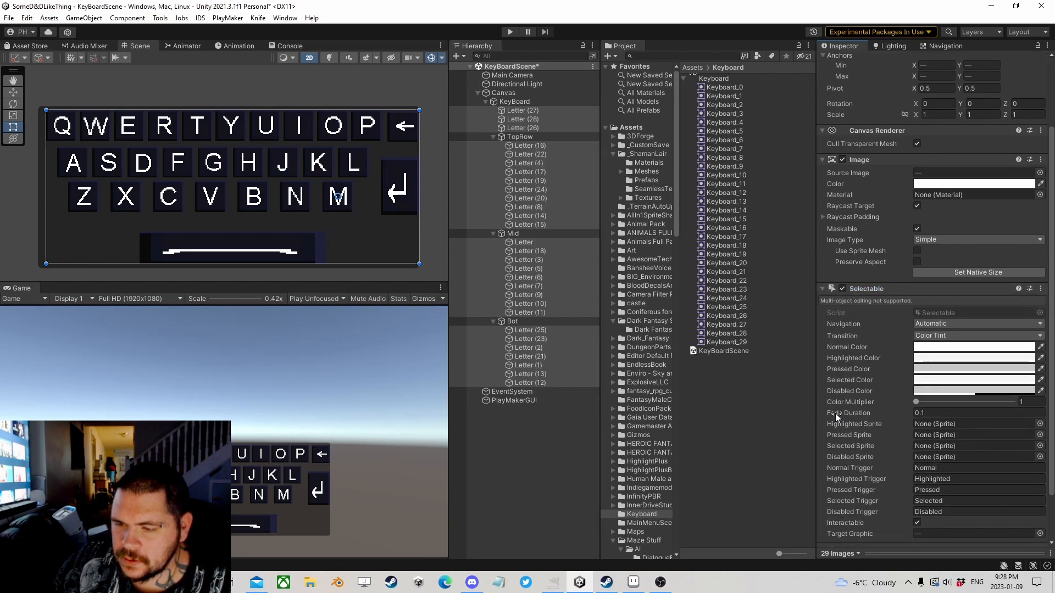
pyautogui.click(824, 288)
pyautogui.click(518, 120)
pyautogui.click(520, 112)
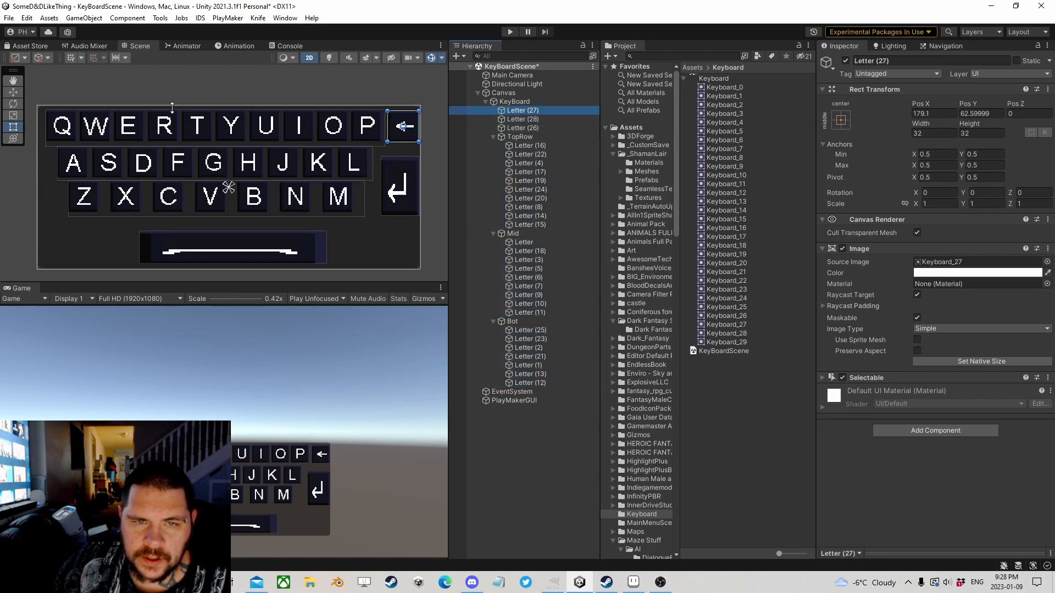
pyautogui.click(495, 137)
pyautogui.click(492, 135)
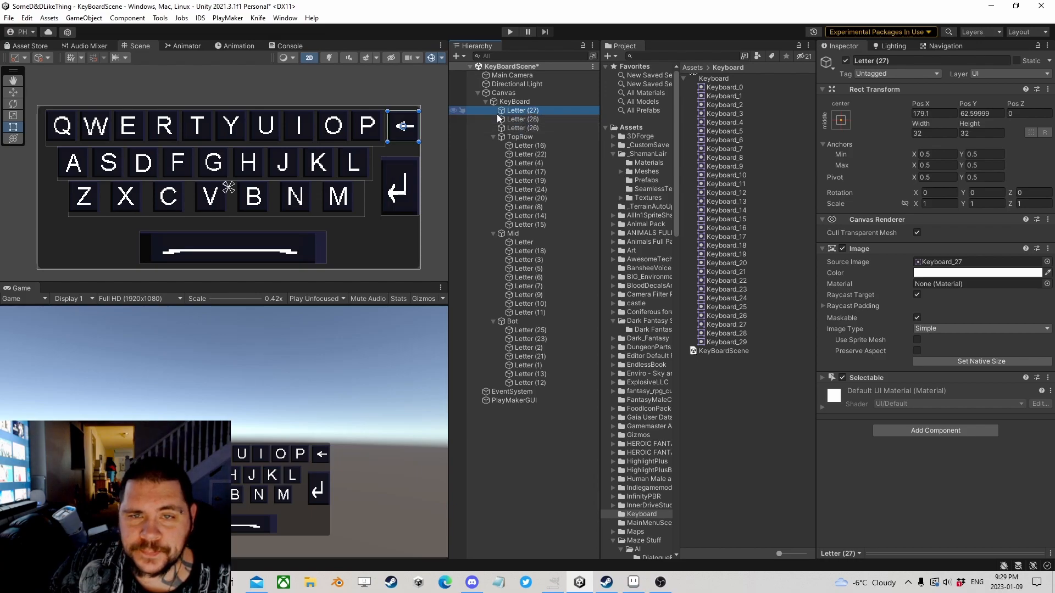
pyautogui.scroll(-2, 236, 131)
pyautogui.moveTo(241, 108); pyautogui.dragTo(246, 131, button='middle')
pyautogui.scroll(-1, 246, 132)
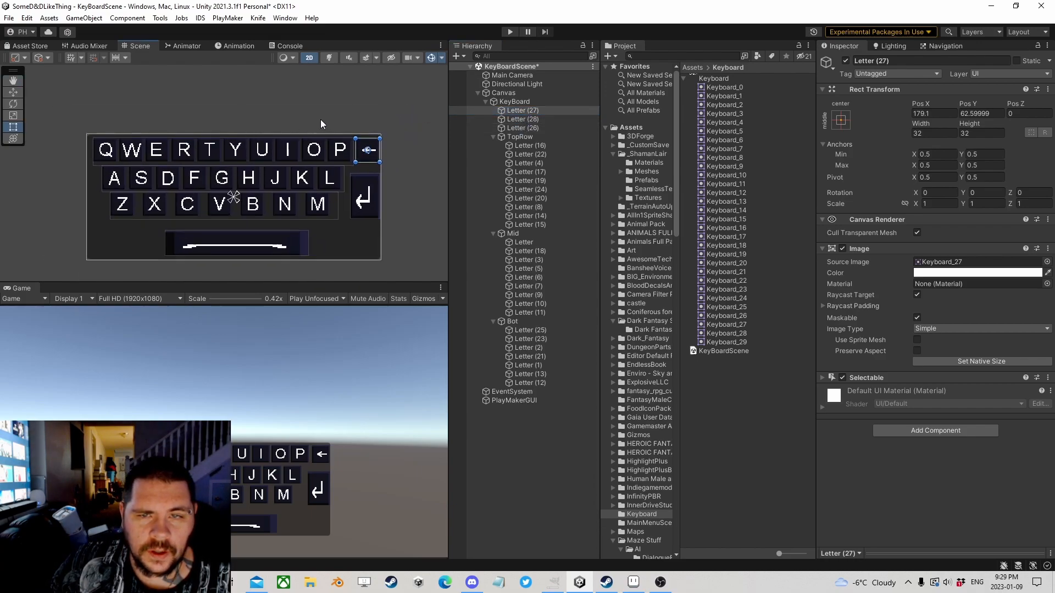
# - Add a UI Panel as a child of Letter (27), keeping the default name
pyautogui.click(516, 110)
pyautogui.click(518, 119)
pyautogui.click(517, 102)
pyautogui.click(521, 111)
pyautogui.rightClick(520, 111)
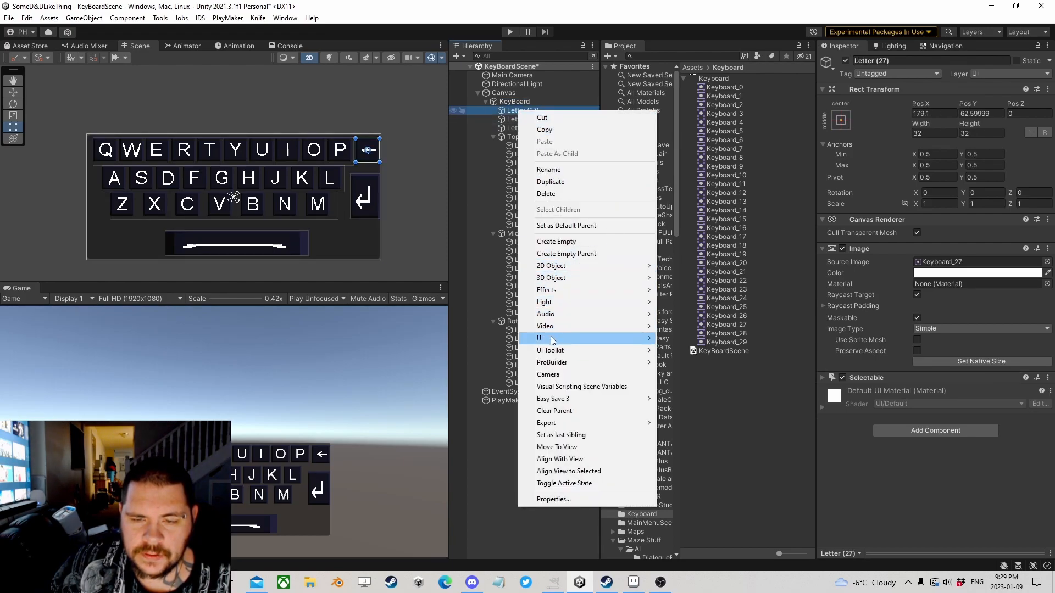
pyautogui.moveTo(542, 338)
pyautogui.click(682, 374)
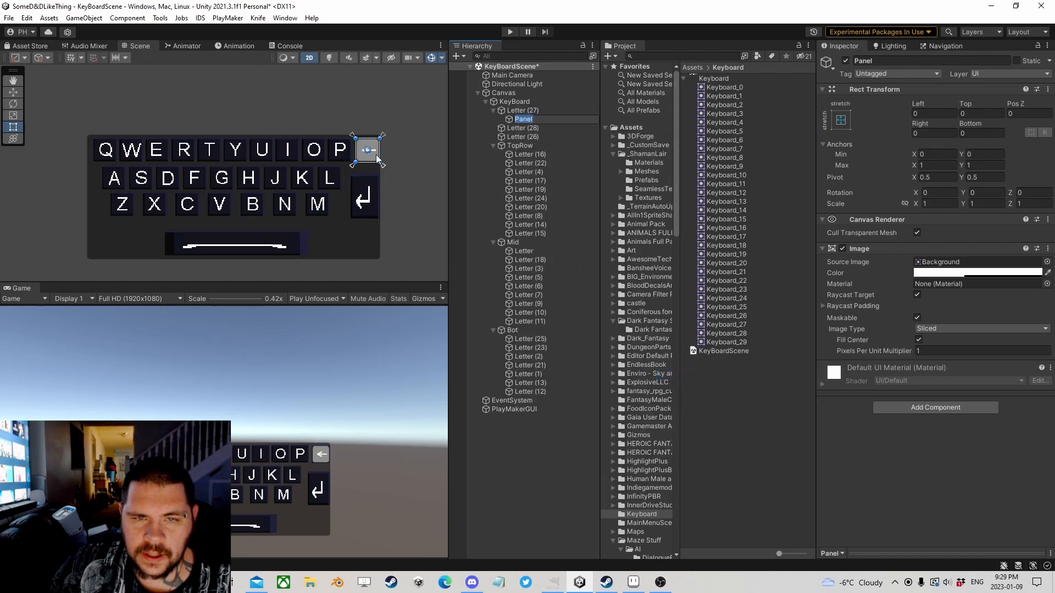
pyautogui.press('Return')
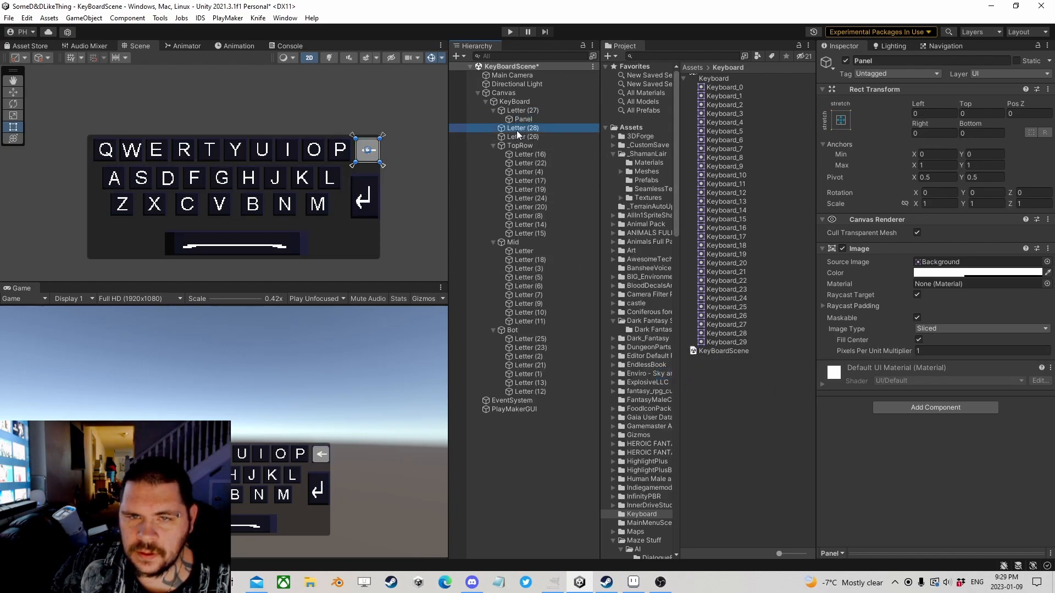
# - Anchor the panel under Letter (27) to middle center and set its width and height to 35
pyautogui.click(839, 121)
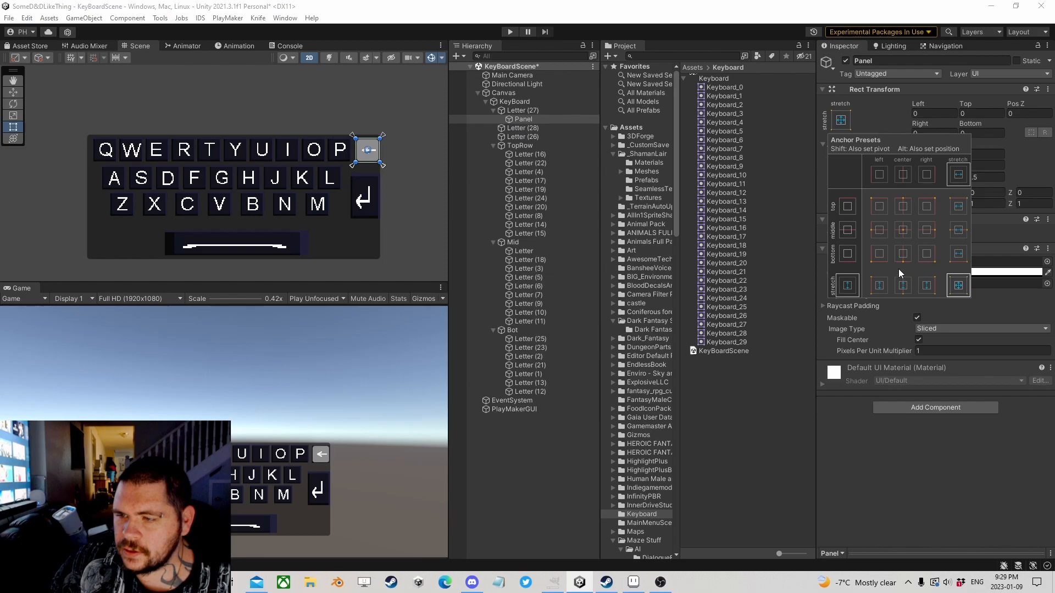
pyautogui.click(902, 228)
pyautogui.click(874, 129)
pyautogui.click(934, 133)
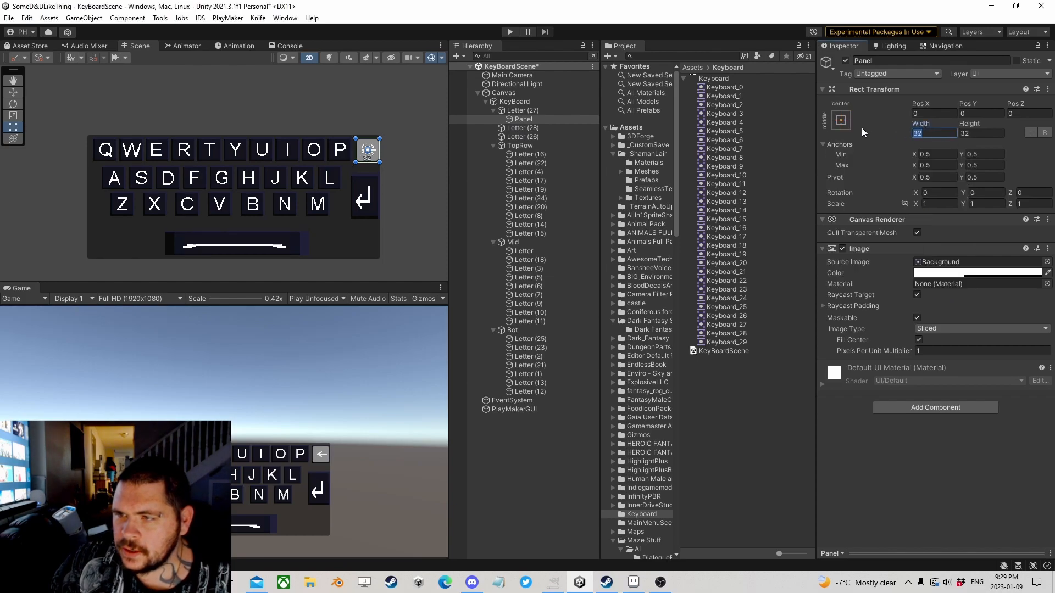
pyautogui.write('35')
pyautogui.press('Tab')
pyautogui.write('35')
# - Make the colour of the panel under Letter (27) fully opaque white and assign Keyboard_29 as its source image
pyautogui.click(950, 273)
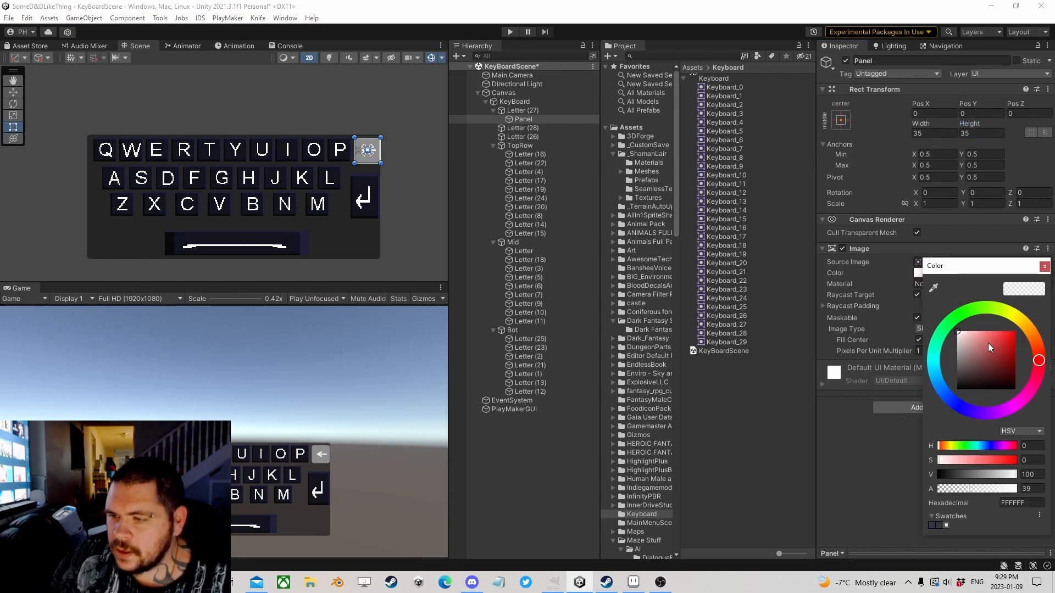
pyautogui.click(1044, 266)
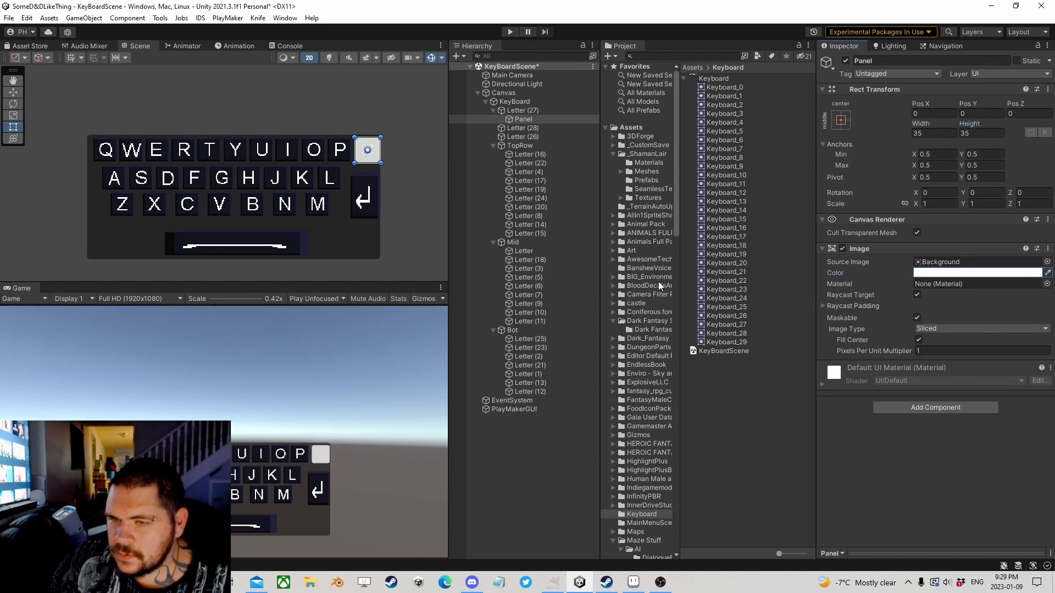
pyautogui.moveTo(723, 340); pyautogui.dragTo(951, 263)
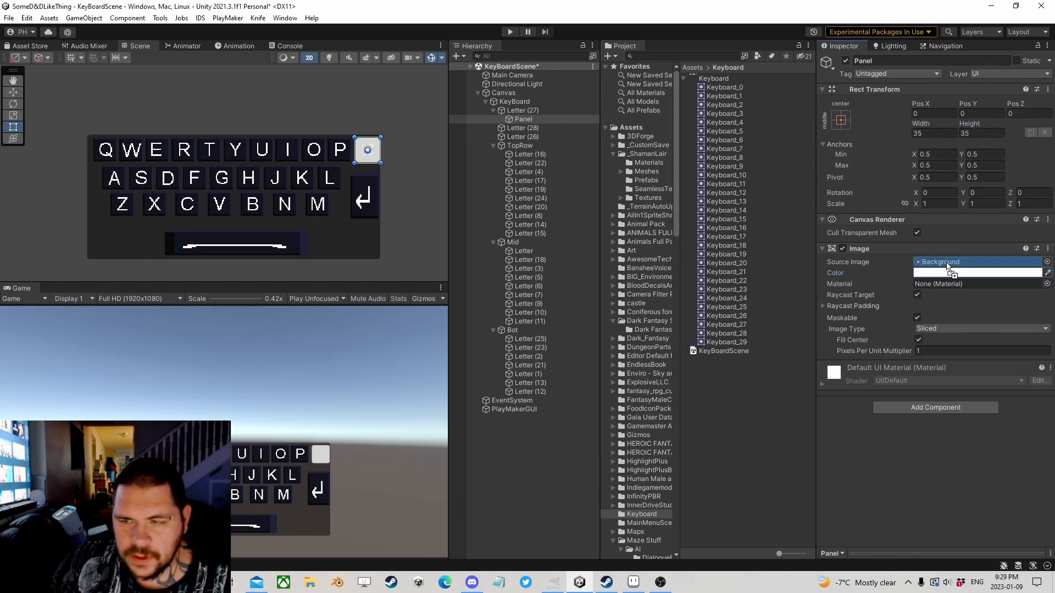
pyautogui.scroll(5, 364, 157)
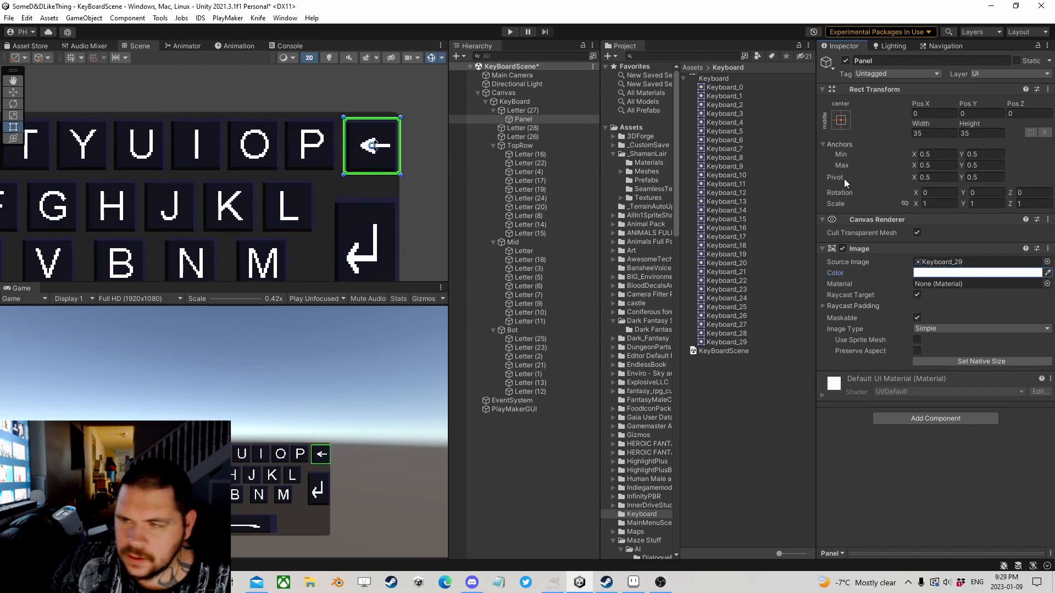
# - Deactivate the panel under Letter (27) and rename it Glow
pyautogui.click(845, 60)
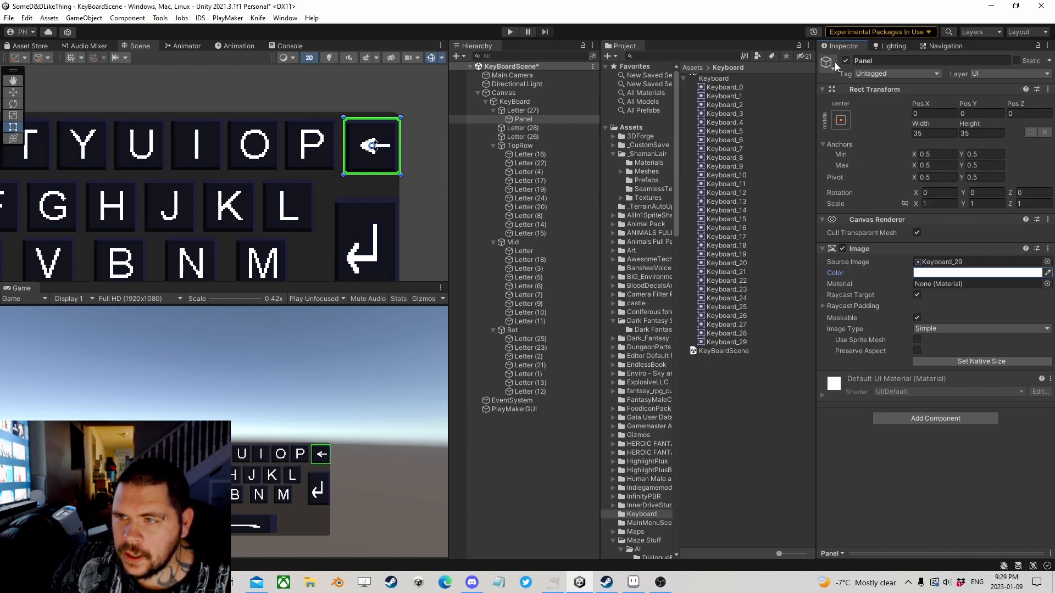
pyautogui.click(521, 120)
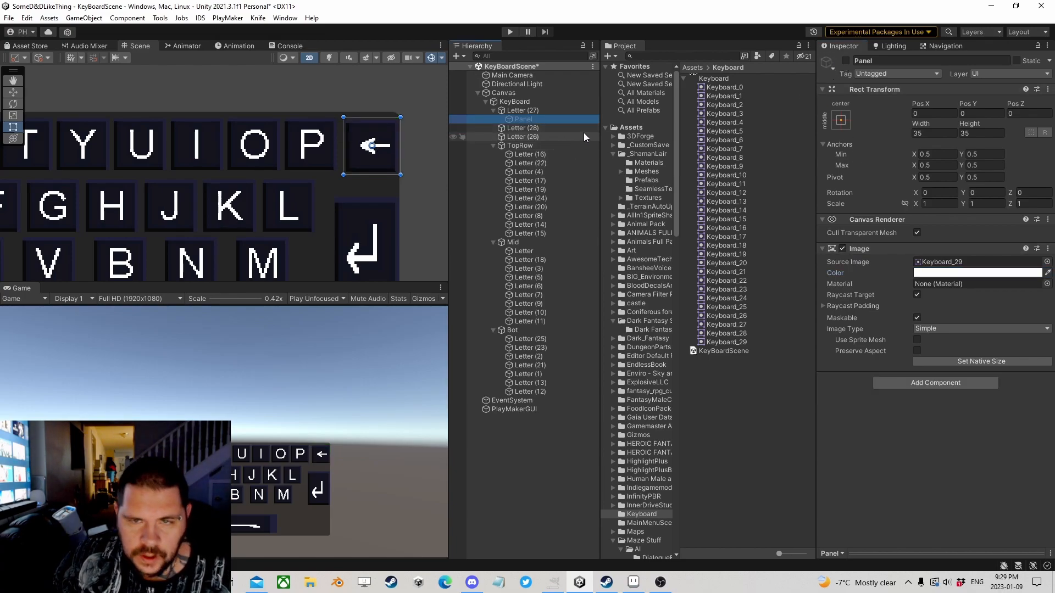
pyautogui.click(534, 120)
pyautogui.write('Glow')
pyautogui.press('Return')
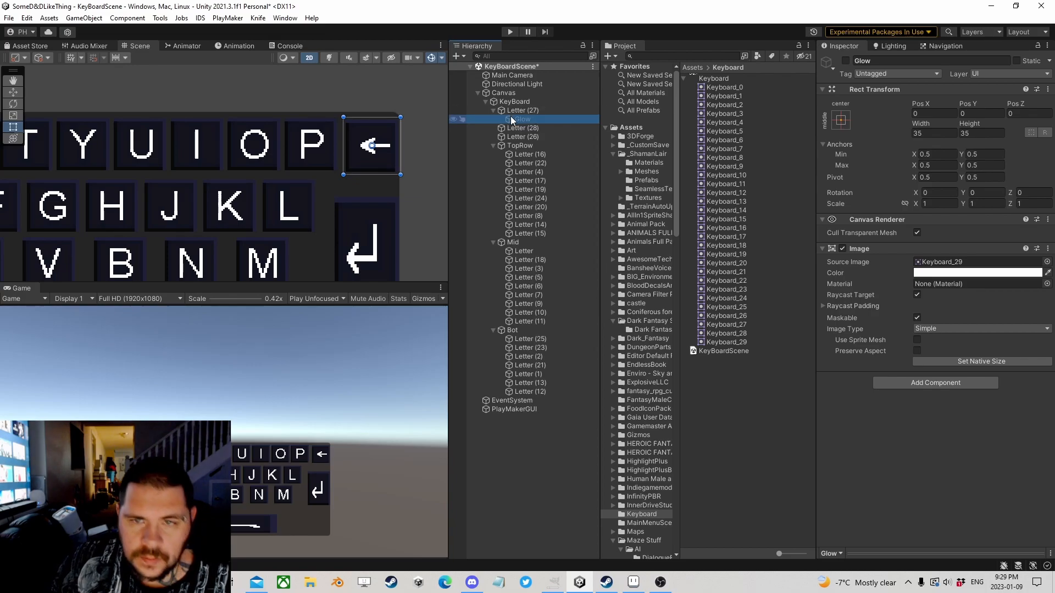
# - Duplicate Glow repeatedly and place one copy as a child of every other Letter object under KeyBoard, including the TopRow, Mid and Bot groups
pyautogui.hotkey('ctrl', 'd')
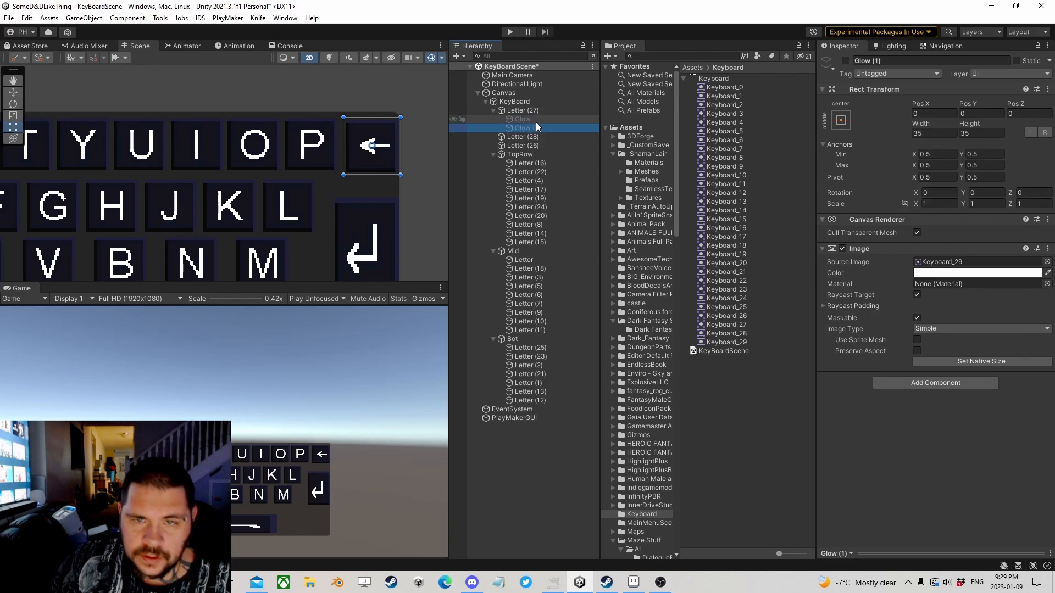
pyautogui.moveTo(516, 127); pyautogui.dragTo(534, 180)
pyautogui.hotkey('ctrl', 'd')
pyautogui.hotkey('ctrl', 'd')
pyautogui.hotkey('ctrl', 'd')
pyautogui.hotkey('ctrl', 'd')
pyautogui.moveTo(534, 190); pyautogui.dragTo(532, 251)
pyautogui.hotkey('ctrl', 'd')
pyautogui.hotkey('ctrl', 'd')
pyautogui.moveTo(530, 296); pyautogui.dragTo(530, 303)
pyautogui.hotkey('ctrl', 'd')
pyautogui.hotkey('ctrl', 'd')
pyautogui.moveTo(527, 348); pyautogui.dragTo(526, 366)
pyautogui.hotkey('ctrl', 'd')
pyautogui.hotkey('ctrl', 'd')
pyautogui.moveTo(529, 409); pyautogui.dragTo(538, 554)
pyautogui.hotkey('ctrl', 'd')
pyautogui.hotkey('ctrl', 'd')
pyautogui.hotkey('ctrl', 'd')
pyautogui.hotkey('ctrl', 'd')
pyautogui.hotkey('ctrl', 'd')
pyautogui.hotkey('ctrl', 'd')
# - Filter the hierarchy by Glow, select all the Glow objects, and set their Pos X and Pos Y to 0
pyautogui.click(510, 55)
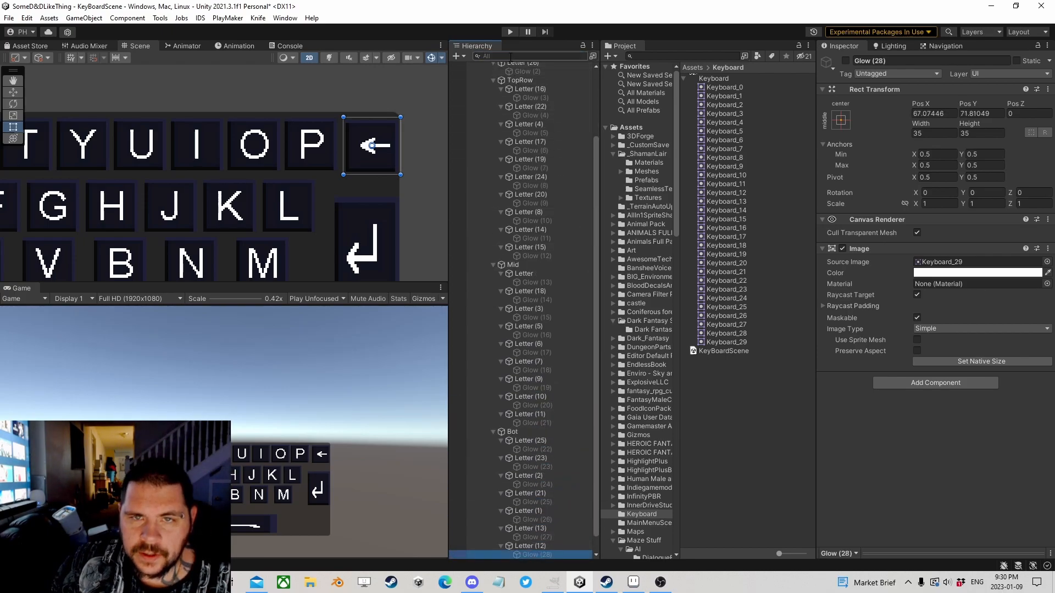
pyautogui.write('Glow')
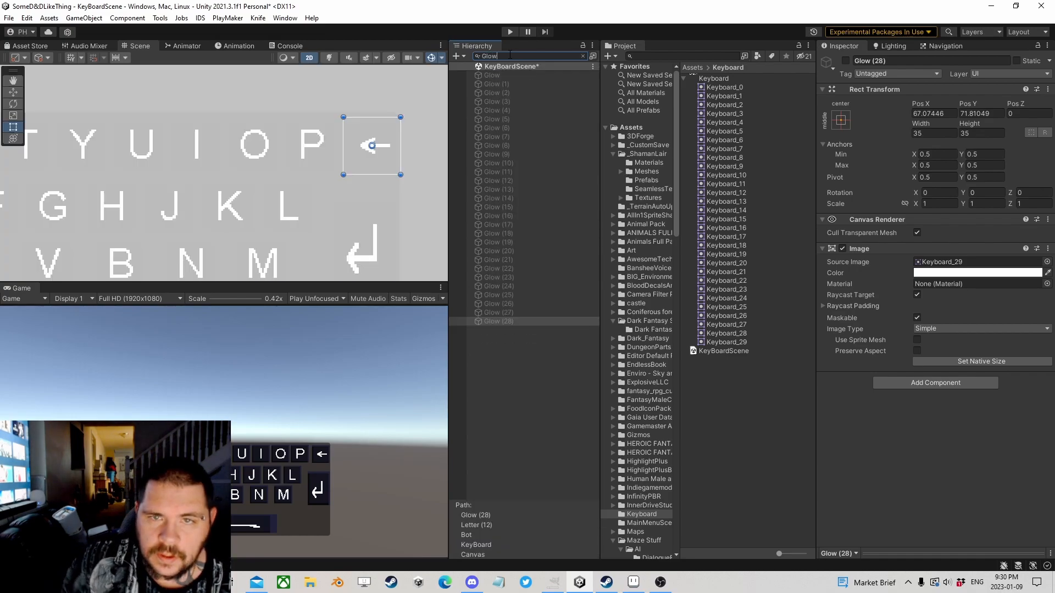
pyautogui.click(500, 74)
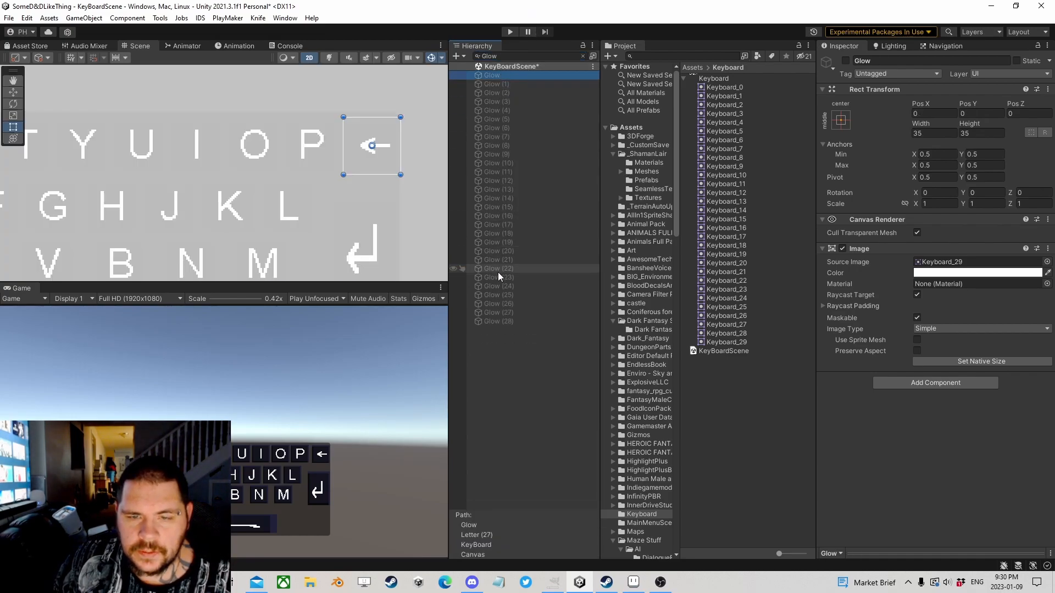
pyautogui.keyDown('shift'); pyautogui.click(501, 320); pyautogui.keyUp('shift')
pyautogui.click(934, 113)
pyautogui.write('0')
pyautogui.press('Tab')
pyautogui.write('0')
# - Rename all the selected copies to Glow and clear the hierarchy filter
pyautogui.click(874, 60)
pyautogui.write('Glow')
pyautogui.press('Return')
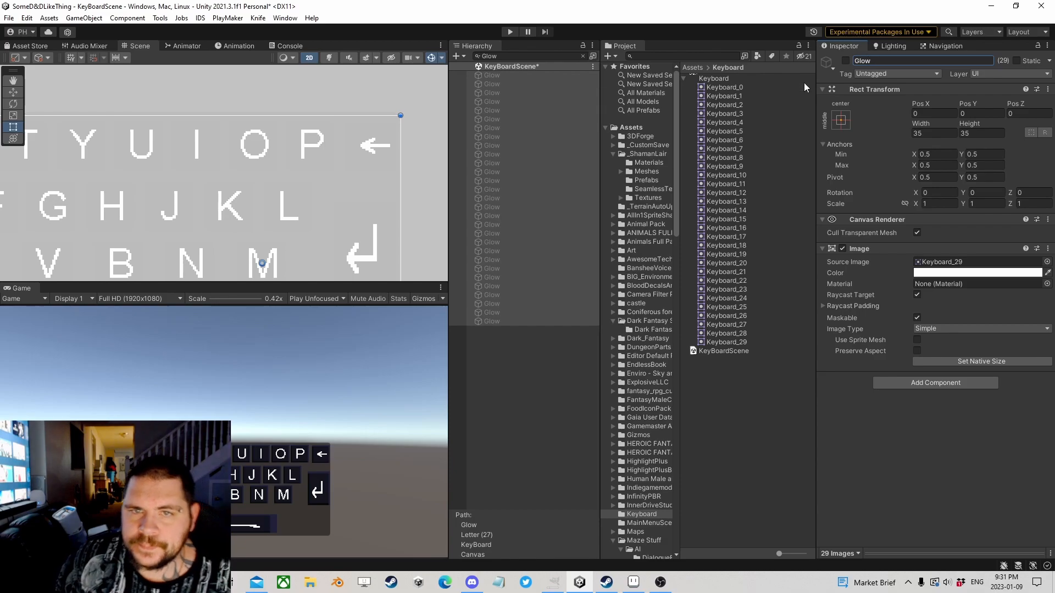
pyautogui.click(582, 55)
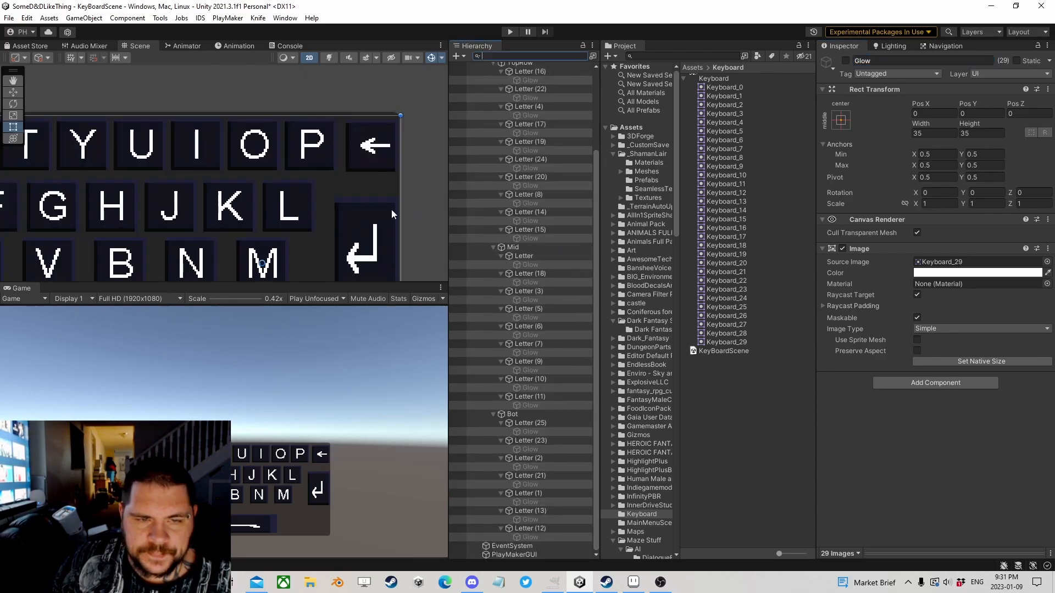
pyautogui.scroll(-5, 372, 190)
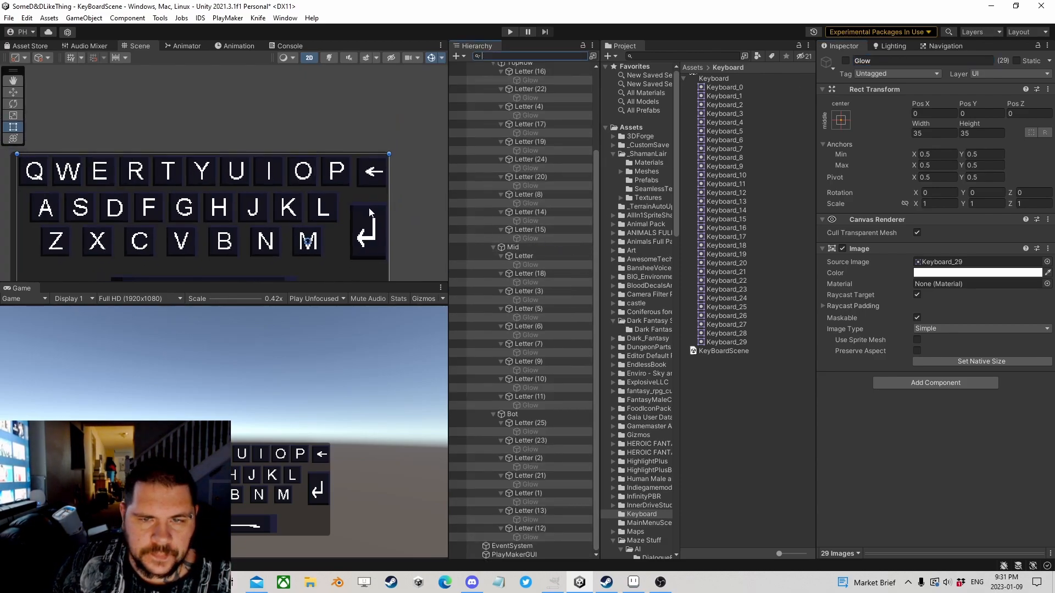
# - Toggle the active state of all selected Glow objects to check the outlines, leaving them active
pyautogui.click(846, 61)
pyautogui.click(846, 61)
pyautogui.click(846, 61)
pyautogui.click(845, 61)
pyautogui.click(846, 61)
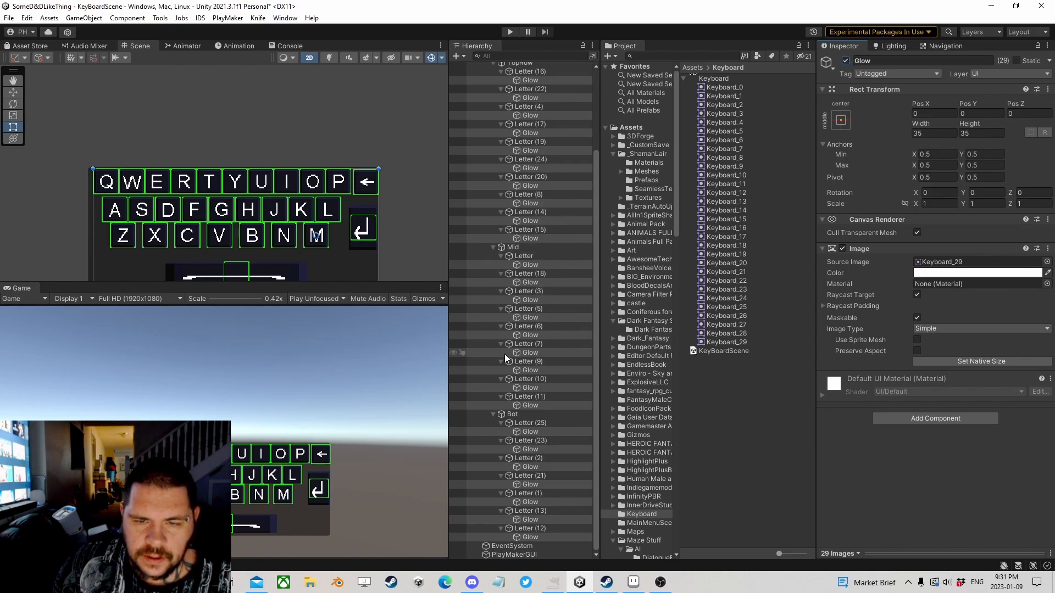
# - Stretch the Glow under Letter (26) to cover the whole space bar, about 192 wide and 34 high
pyautogui.scroll(4, 521, 284)
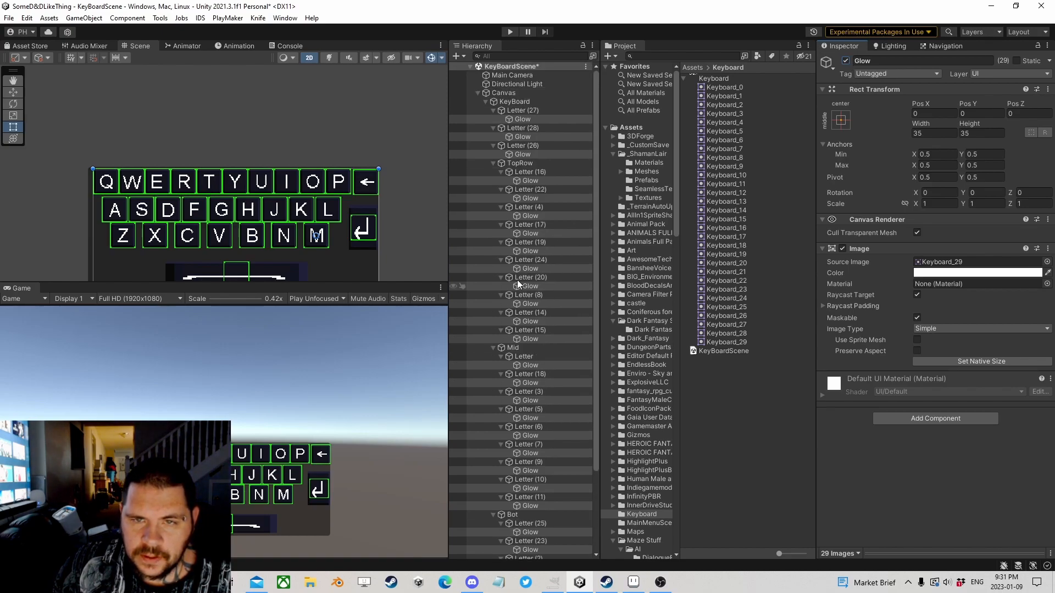
pyautogui.click(524, 146)
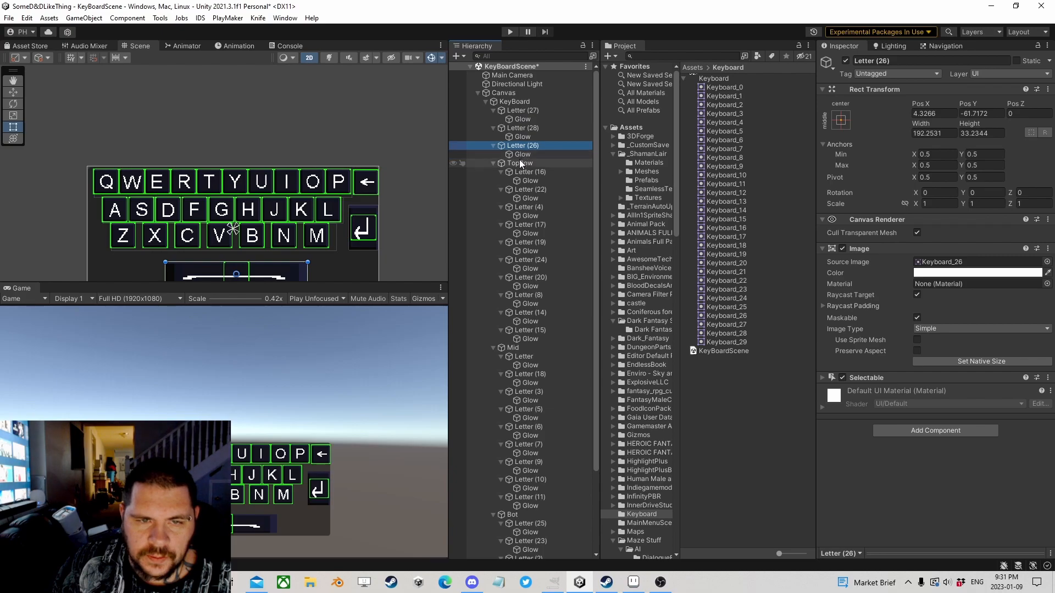
pyautogui.scroll(1, 305, 247)
pyautogui.moveTo(306, 247); pyautogui.dragTo(336, 179, button='middle')
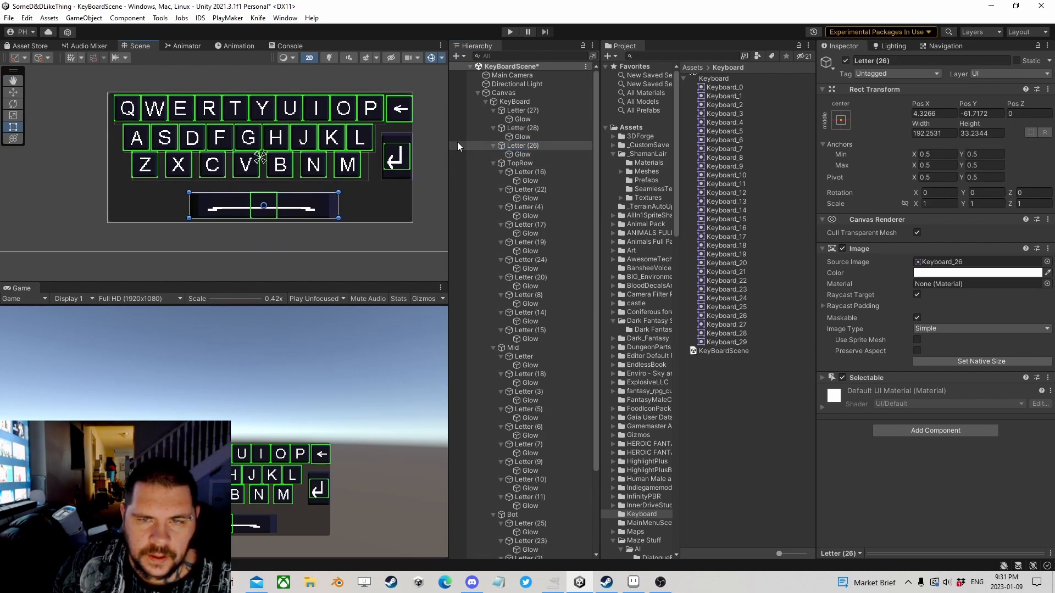
pyautogui.click(522, 155)
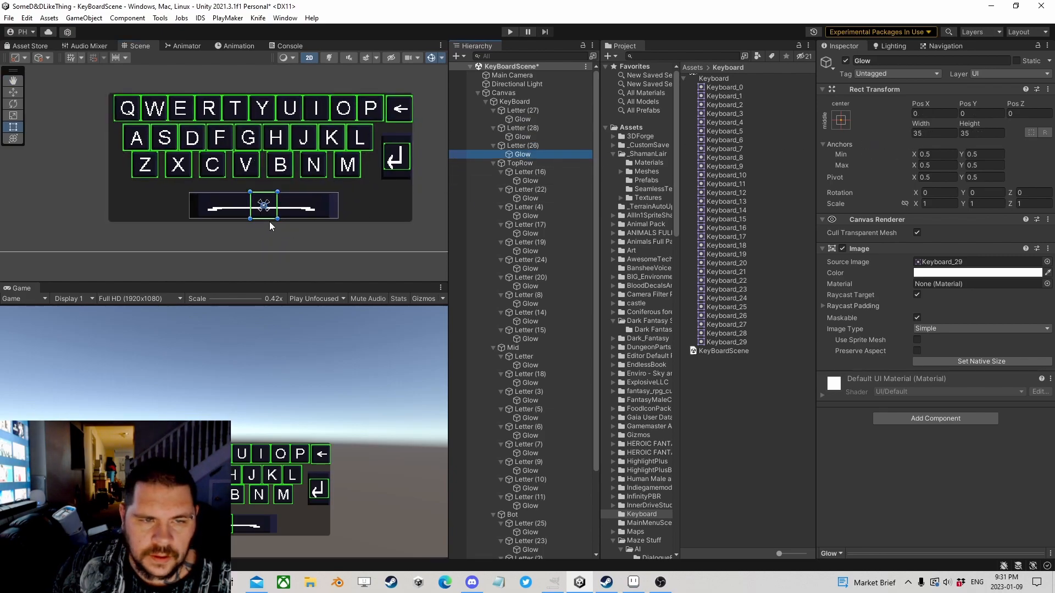
pyautogui.moveTo(278, 218); pyautogui.dragTo(338, 221)
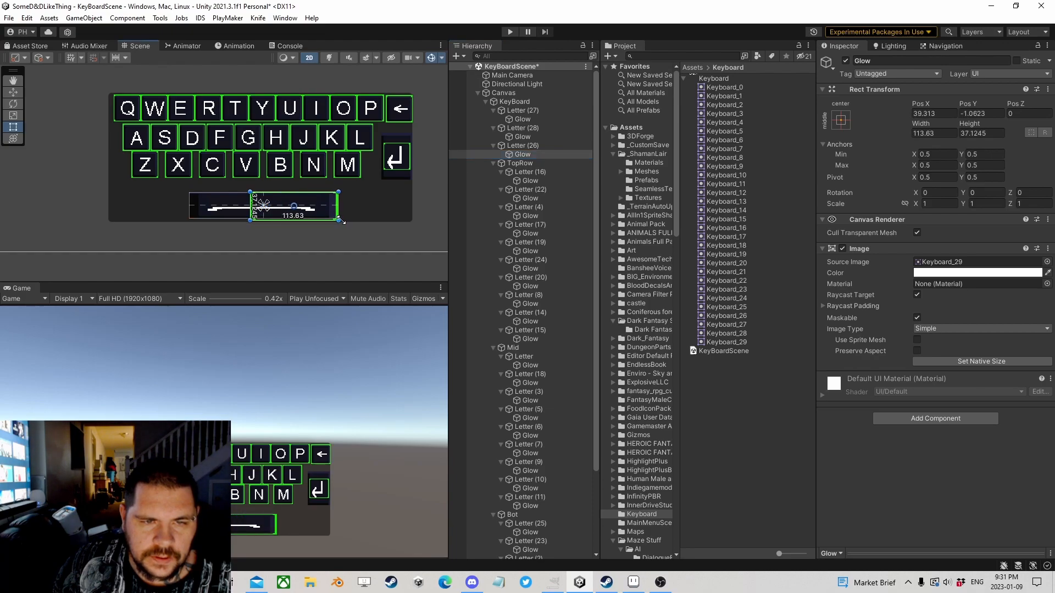
pyautogui.moveTo(249, 218); pyautogui.dragTo(190, 218)
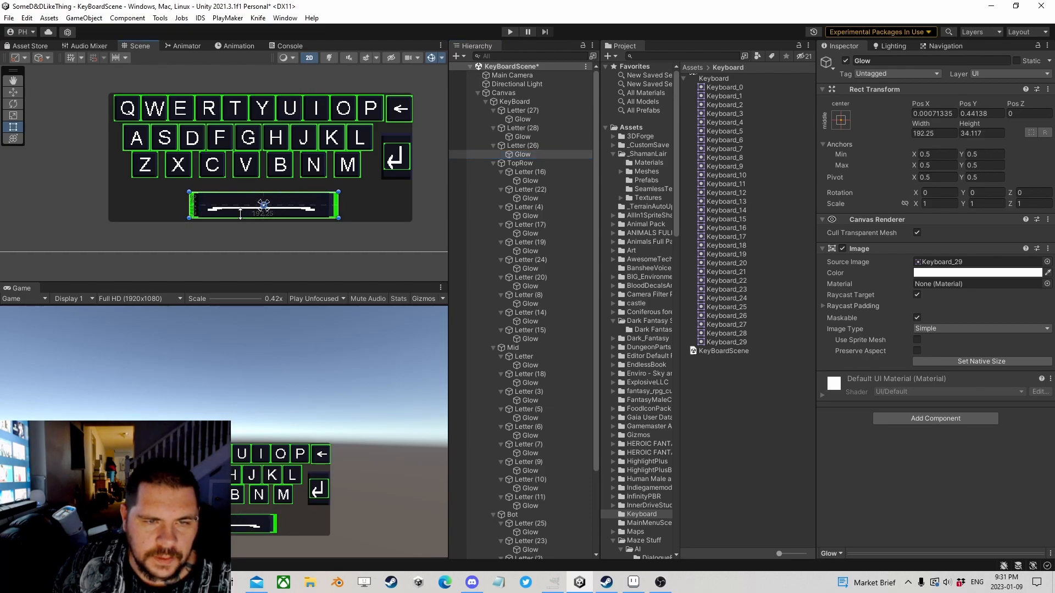
# - Stretch the Glow under Letter (28) to cover the whole Enter key, about 40 wide and 60 high
pyautogui.click(525, 139)
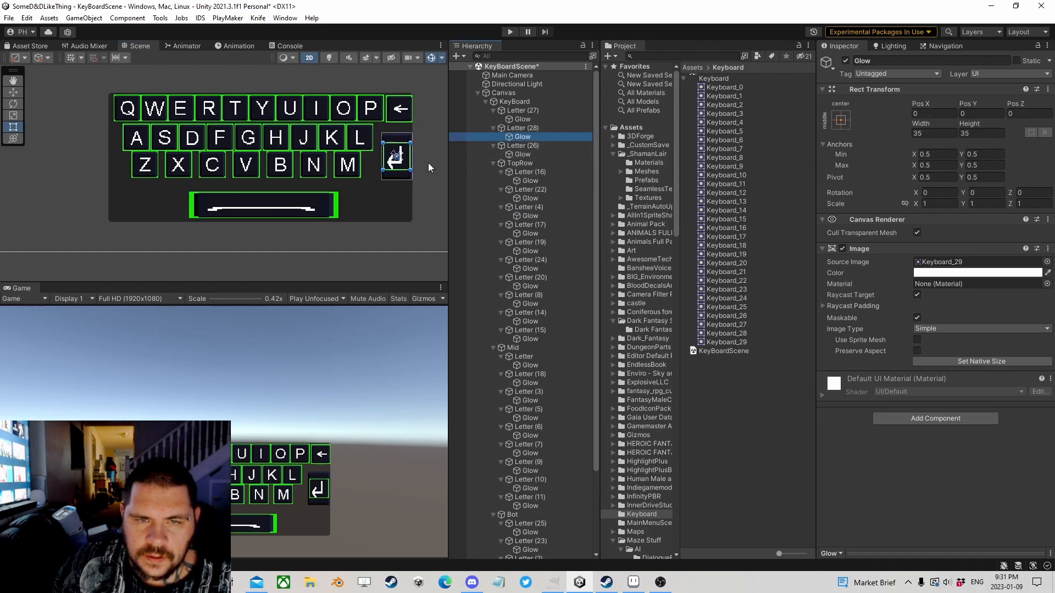
pyautogui.moveTo(410, 170); pyautogui.dragTo(410, 180)
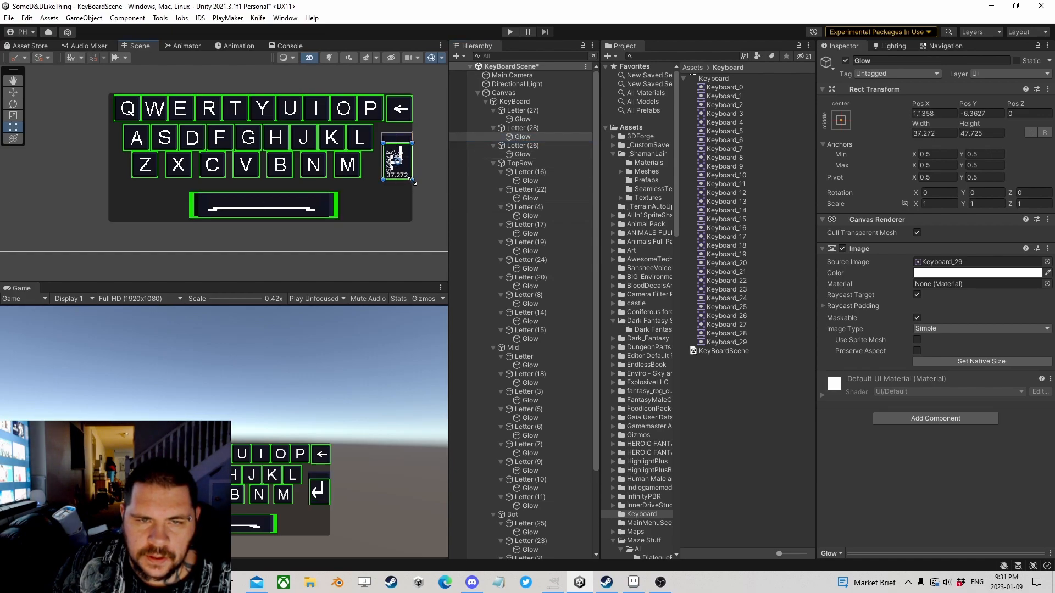
pyautogui.moveTo(383, 143); pyautogui.dragTo(381, 134)
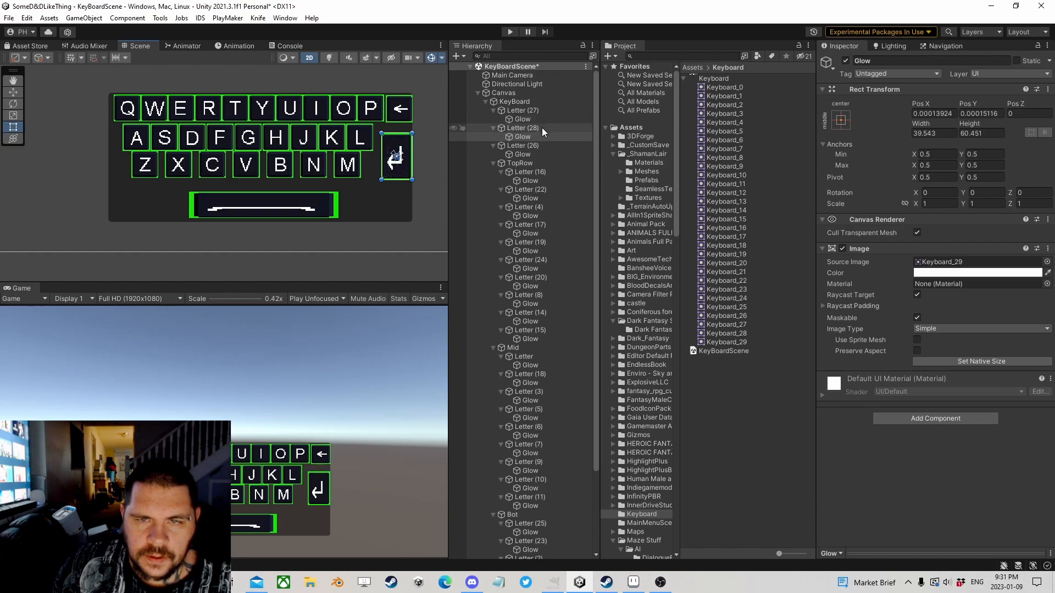
# - Select Letter (27) and collapse all the Letter objects and row groups under KeyBoard, keeping KeyBoard itself expanded
pyautogui.click(523, 119)
pyautogui.click(511, 55)
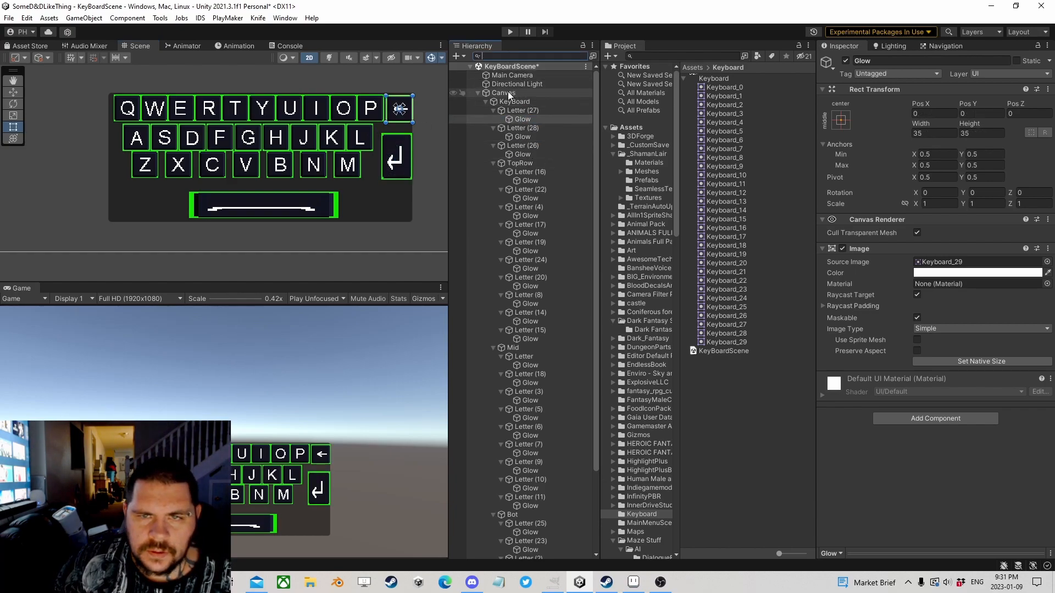
pyautogui.click(504, 110)
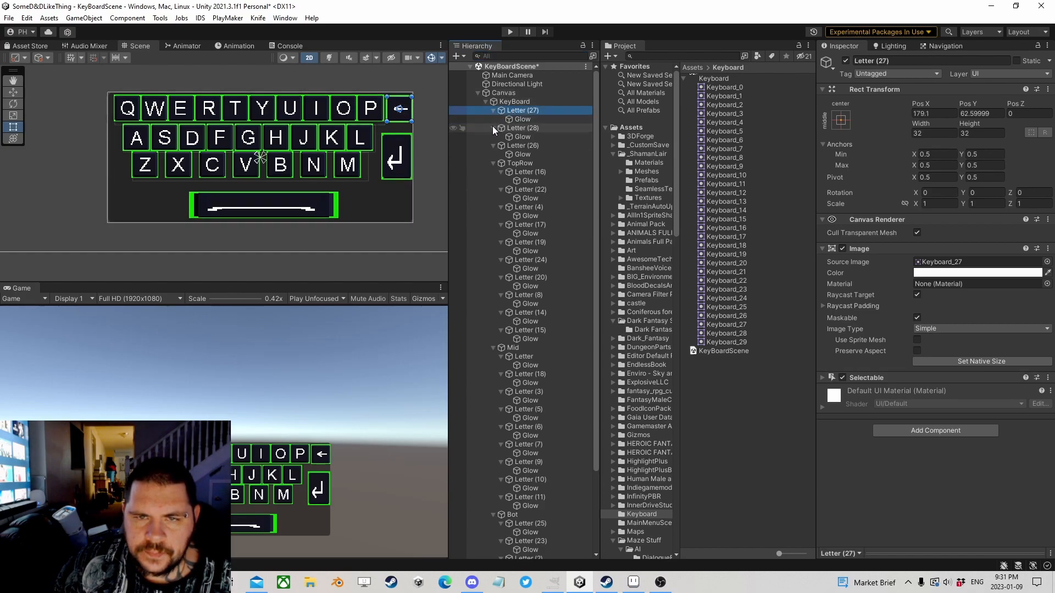
pyautogui.click(494, 128)
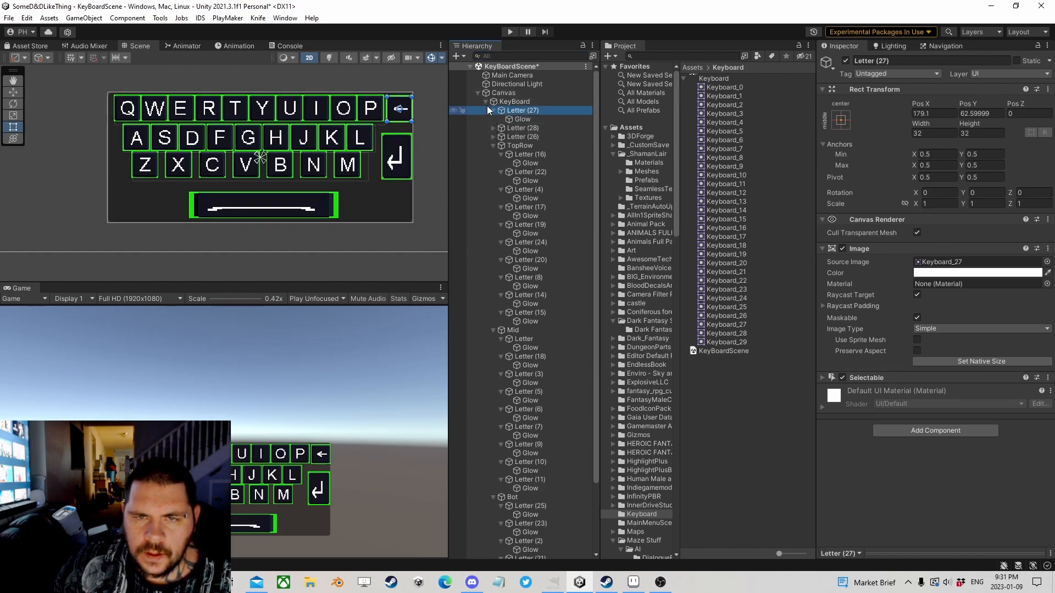
pyautogui.keyDown('alt'); pyautogui.click(486, 103); pyautogui.keyUp('alt')
pyautogui.keyDown('alt'); pyautogui.click(486, 103); pyautogui.keyUp('alt')
pyautogui.keyDown('alt'); pyautogui.click(486, 103); pyautogui.keyUp('alt')
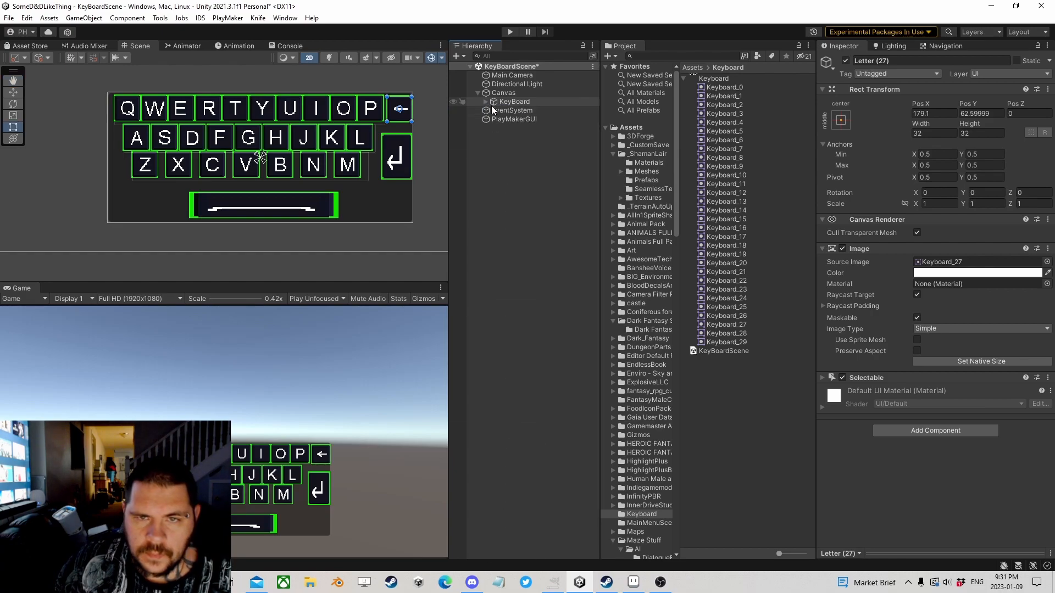
pyautogui.click(485, 103)
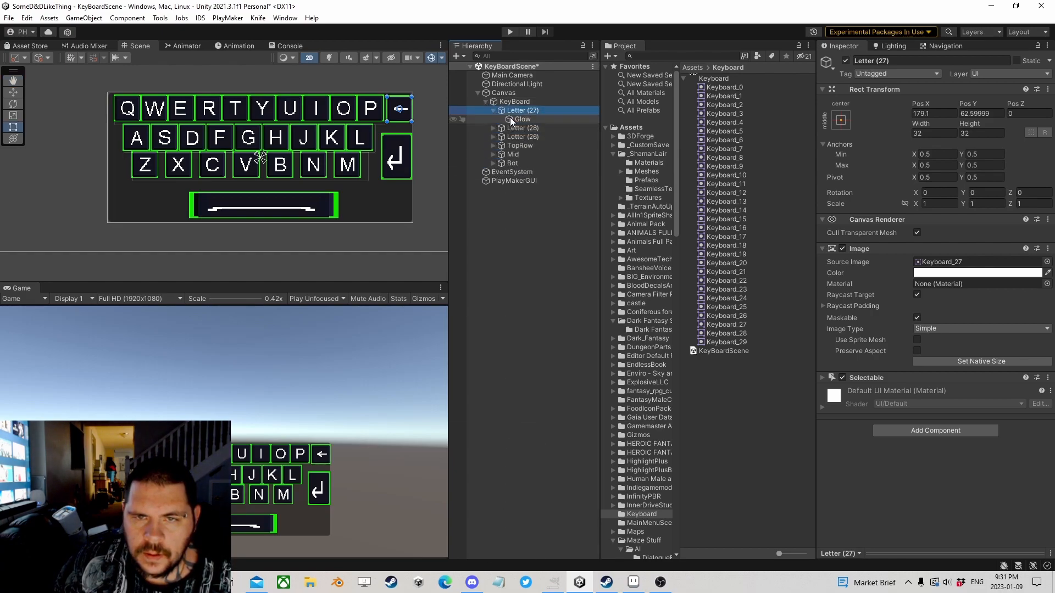
pyautogui.click(493, 111)
pyautogui.click(493, 110)
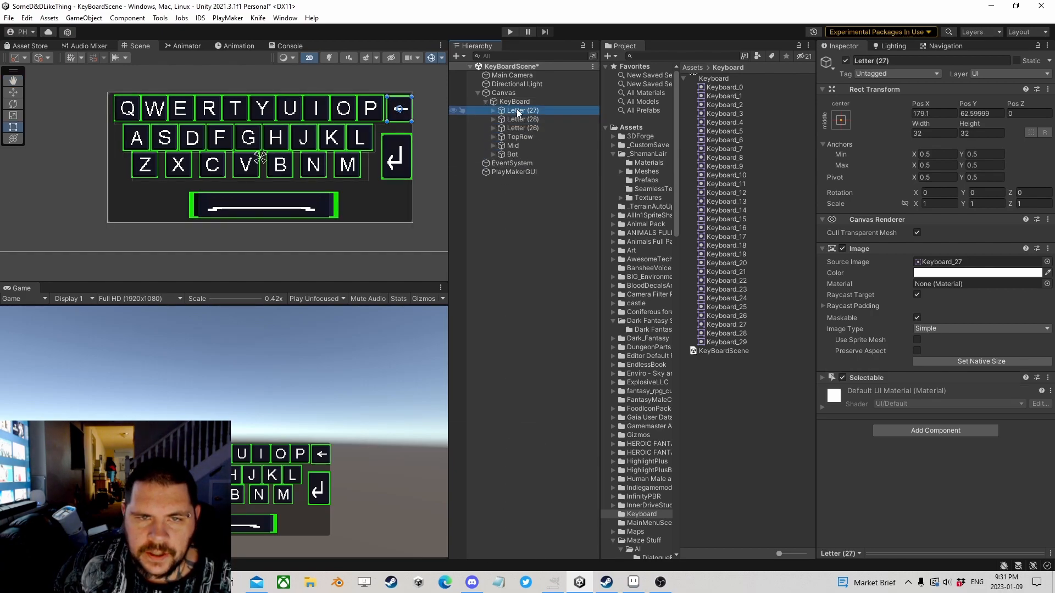
# - Add a PlayMakerFSM component to Letter (27) and name the FSM Glow
pyautogui.scroll(3, 301, 174)
pyautogui.scroll(1, 302, 175)
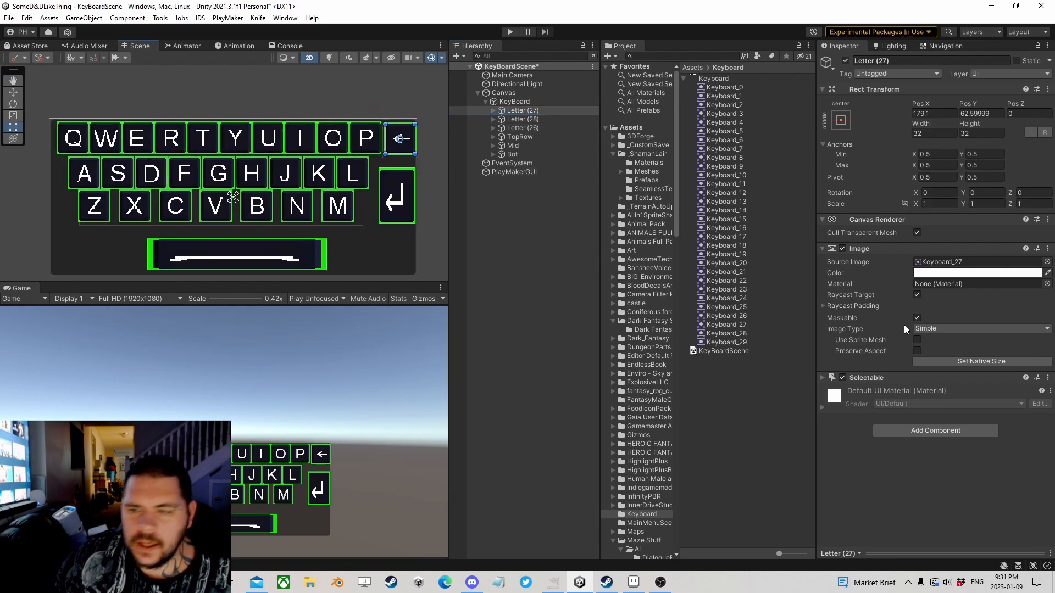
pyautogui.click(934, 429)
pyautogui.write('playm')
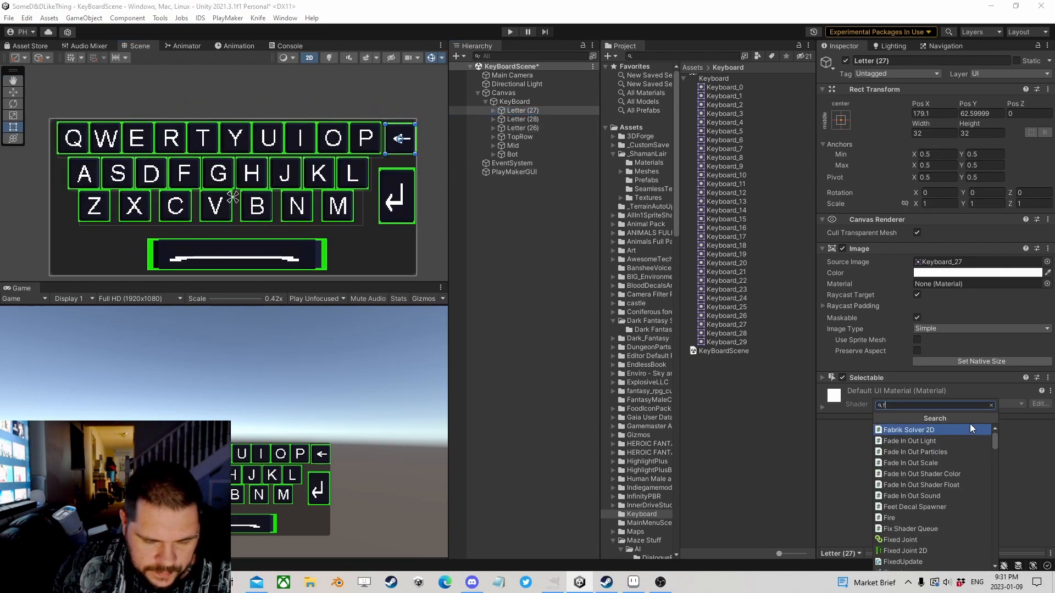
pyautogui.click(911, 439)
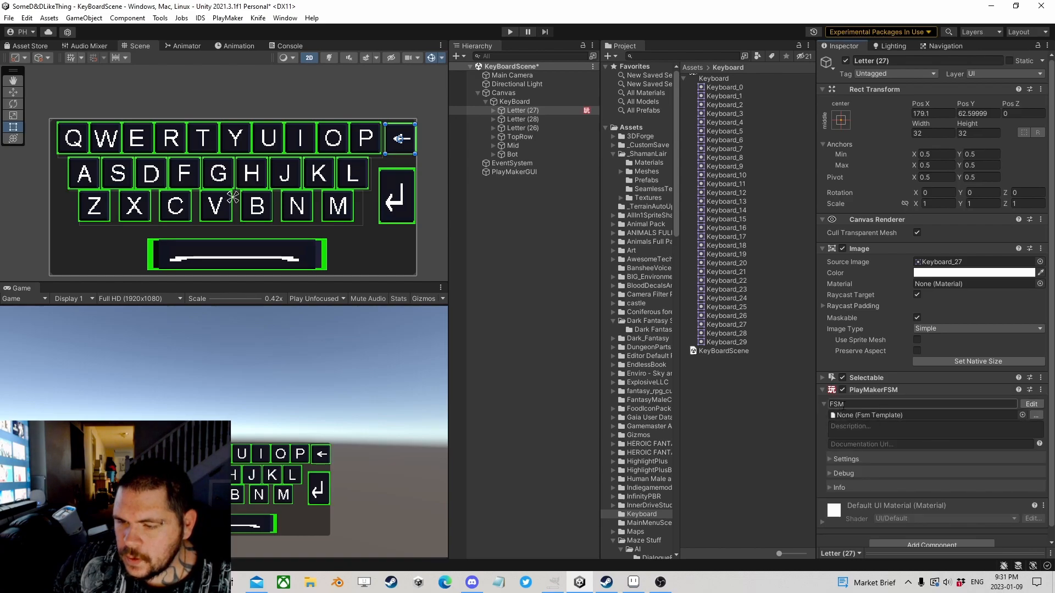
pyautogui.click(892, 403)
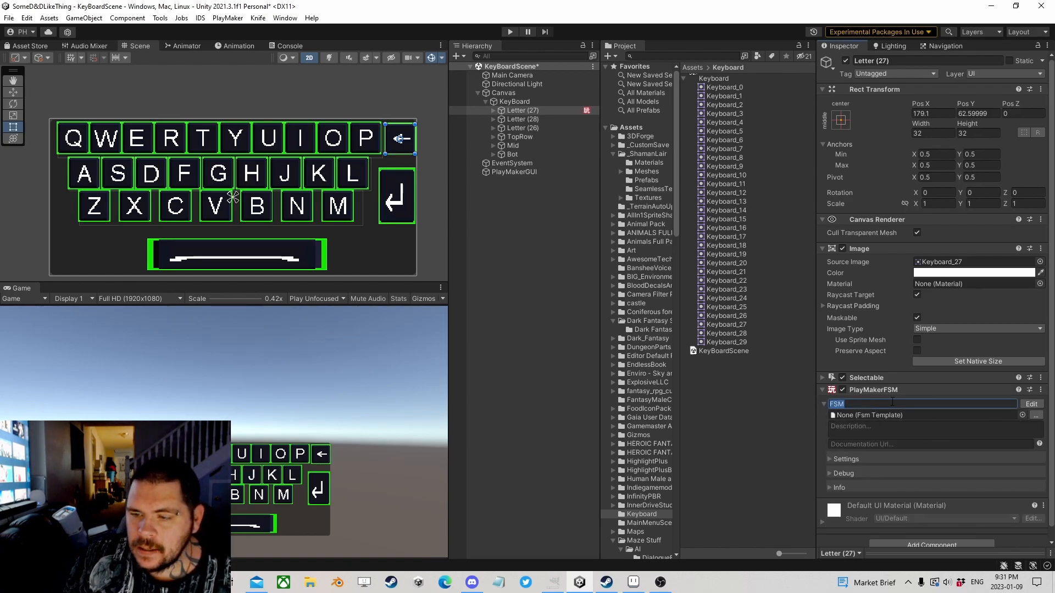
pyautogui.write('Glow')
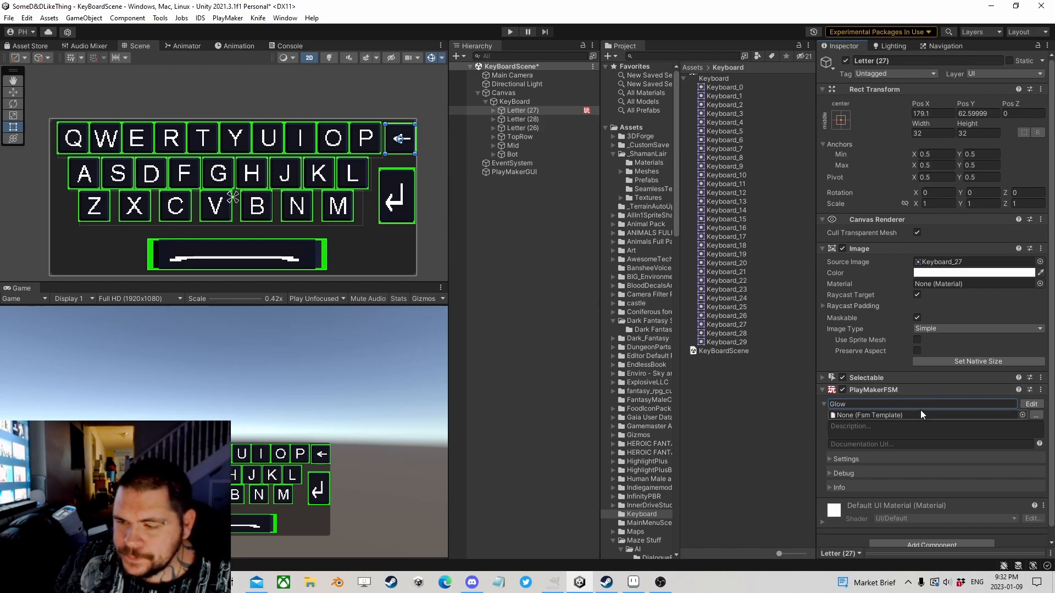
# - Add a UI Get Selected Game Object action to State 1 of Letter (27)'s Glow FSM, storing its result in a new variable Selected
pyautogui.click(1031, 404)
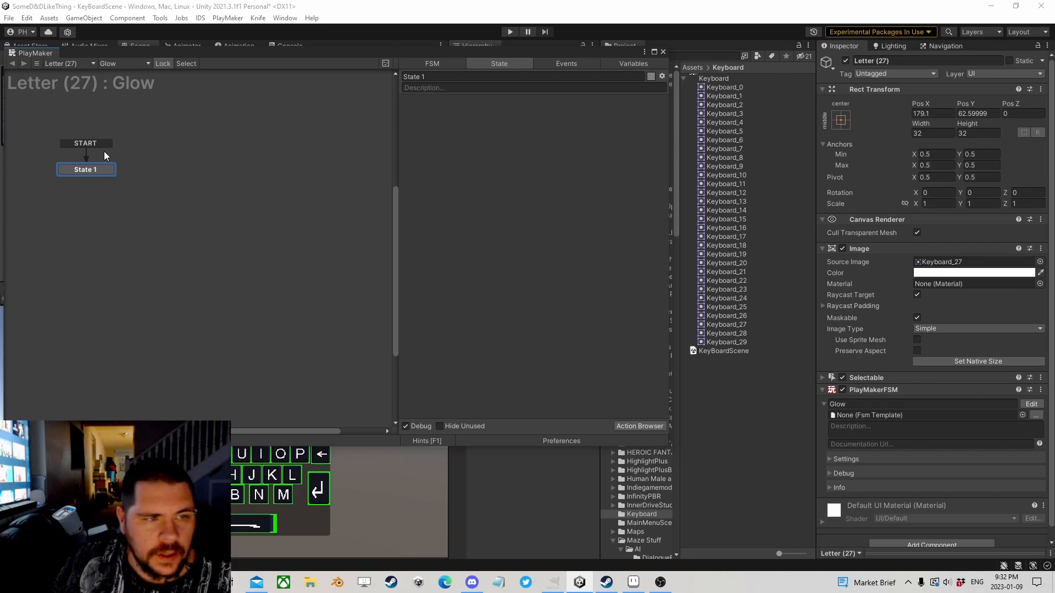
pyautogui.click(638, 424)
pyautogui.write('get se')
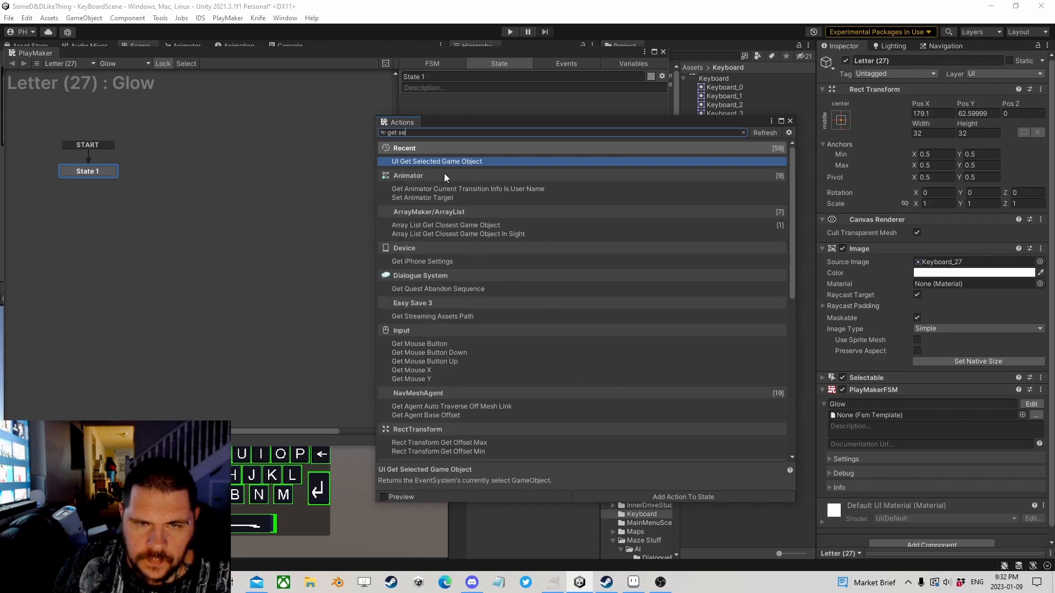
pyautogui.doubleClick(441, 159)
pyautogui.click(790, 120)
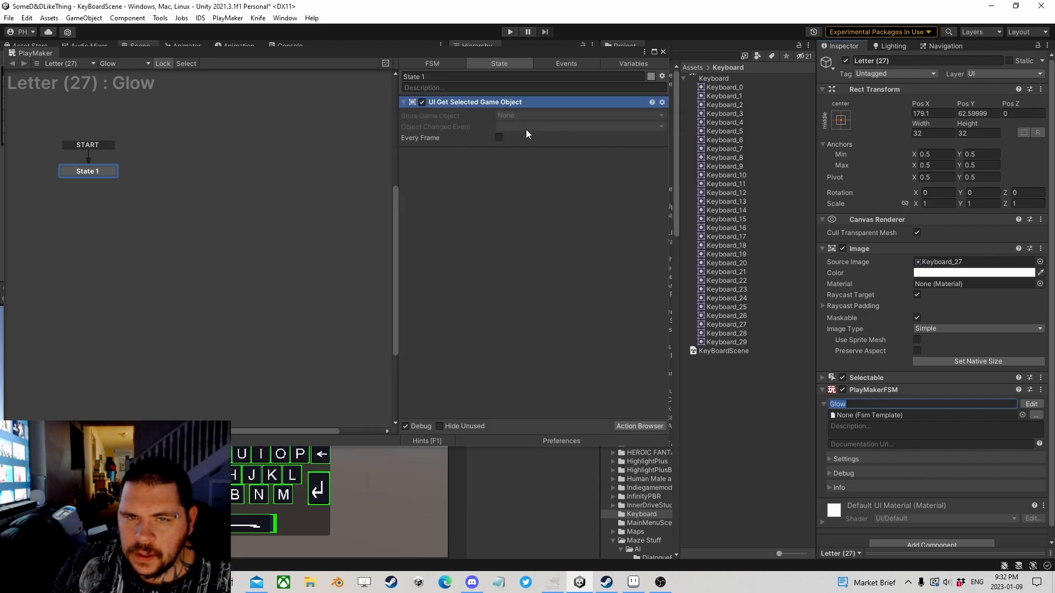
pyautogui.click(520, 114)
pyautogui.click(523, 155)
pyautogui.write('Selected')
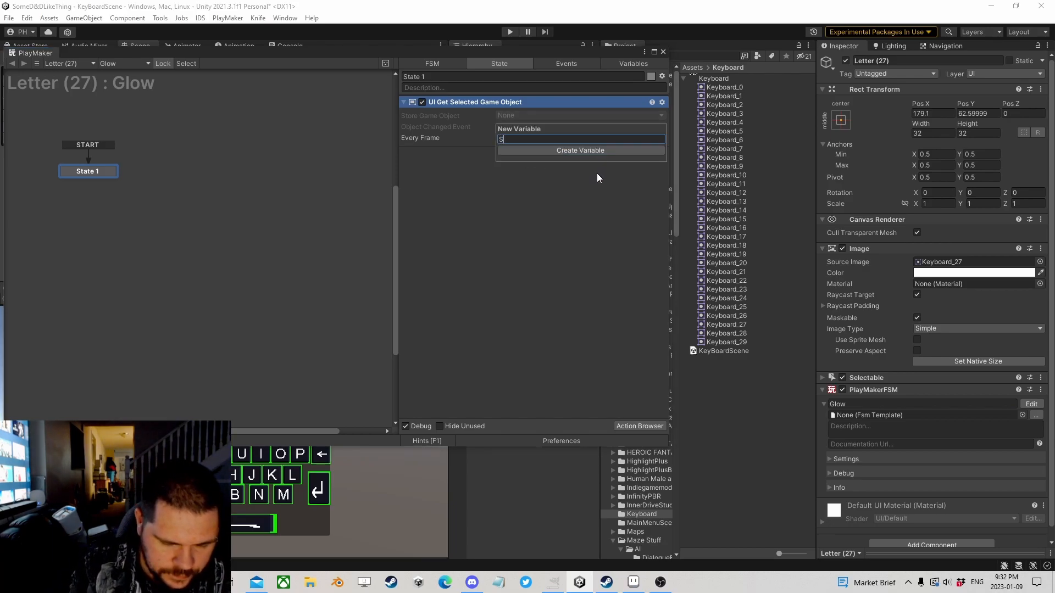
pyautogui.press('Return')
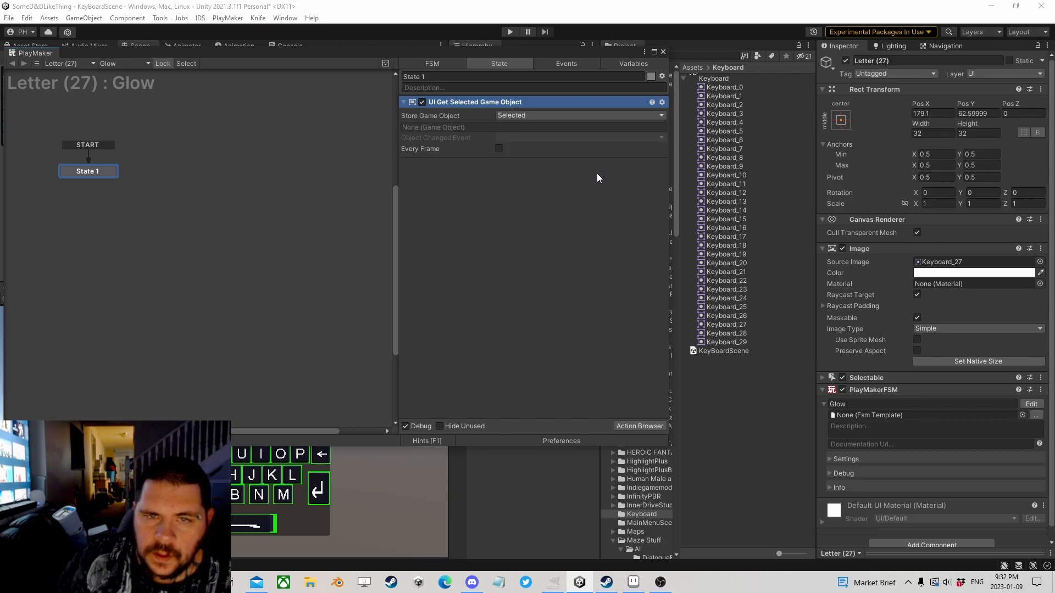
# - Create a Changed event for the action's object change, checked every frame, and add it as a State 1 transition leading to a new State 2
pyautogui.click(512, 137)
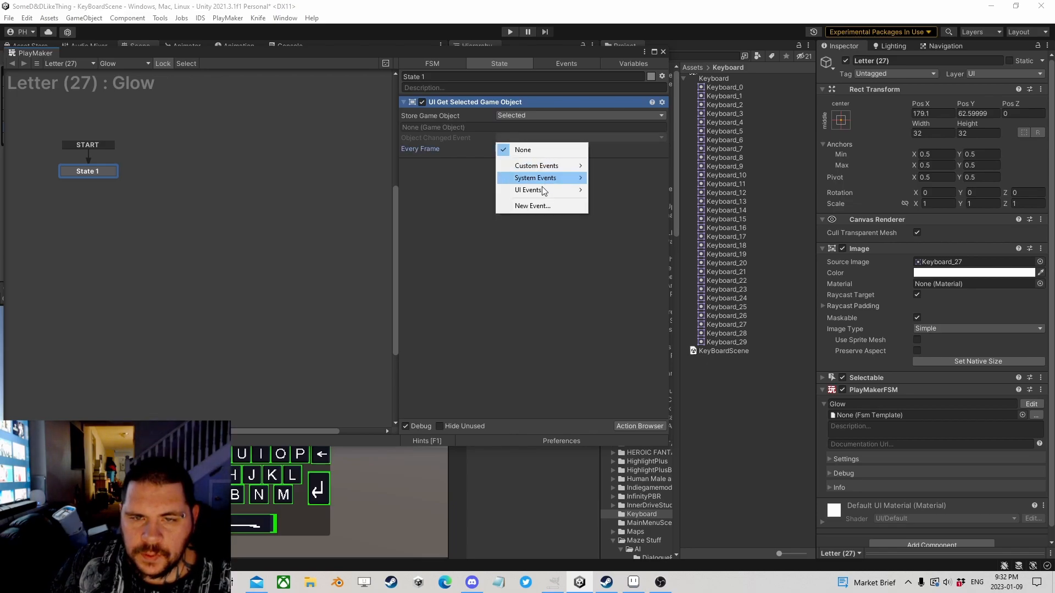
pyautogui.click(530, 203)
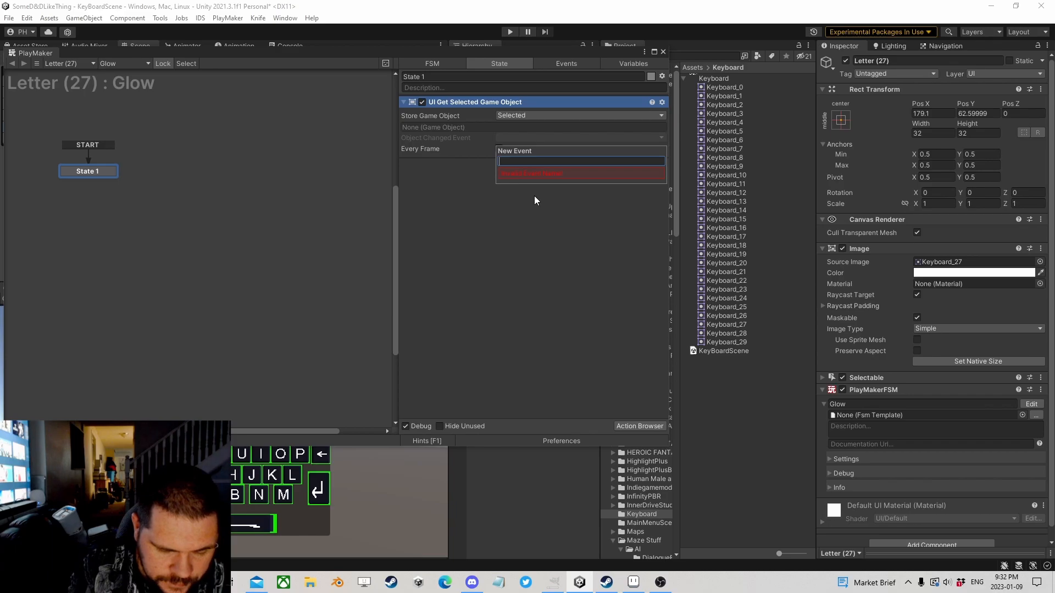
pyautogui.write('Changed')
pyautogui.press('Return')
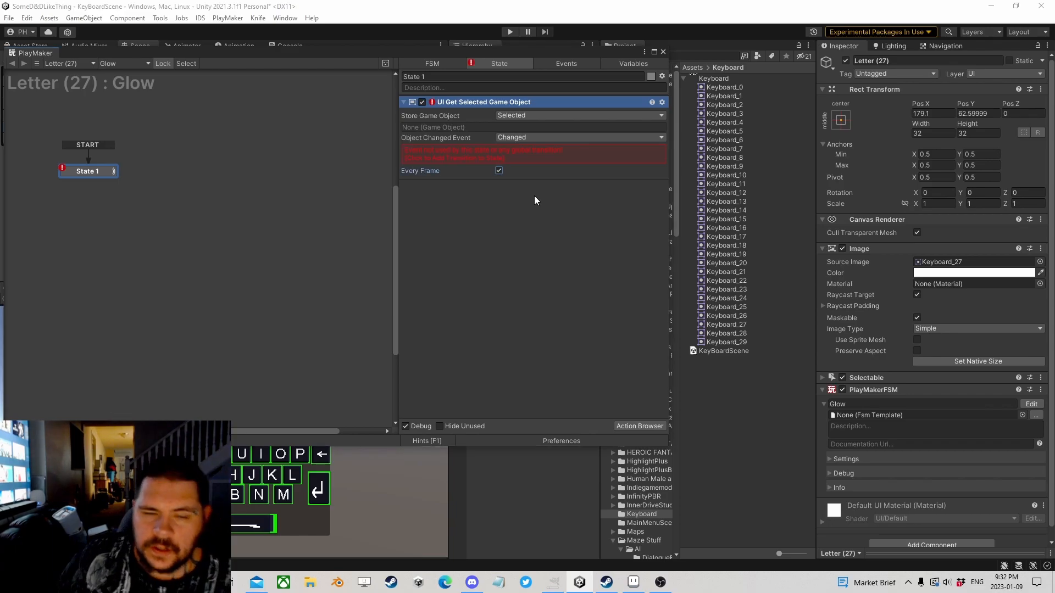
pyautogui.click(487, 158)
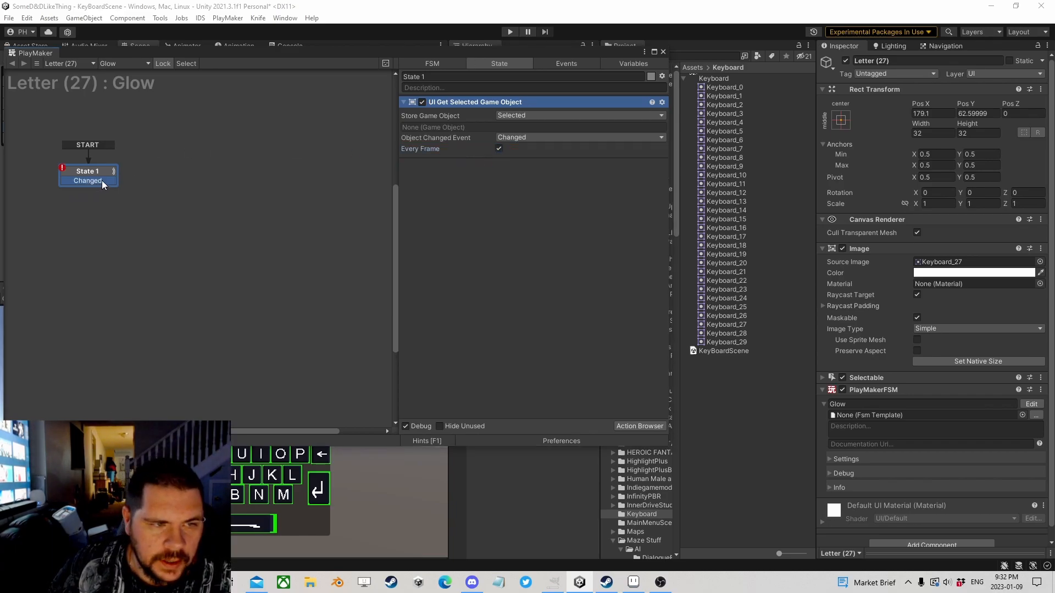
pyautogui.moveTo(101, 180); pyautogui.dragTo(178, 180)
# - Examine the EventSystem object's settings and the Get Selected action in State 1
pyautogui.moveTo(271, 57); pyautogui.dragTo(490, 205)
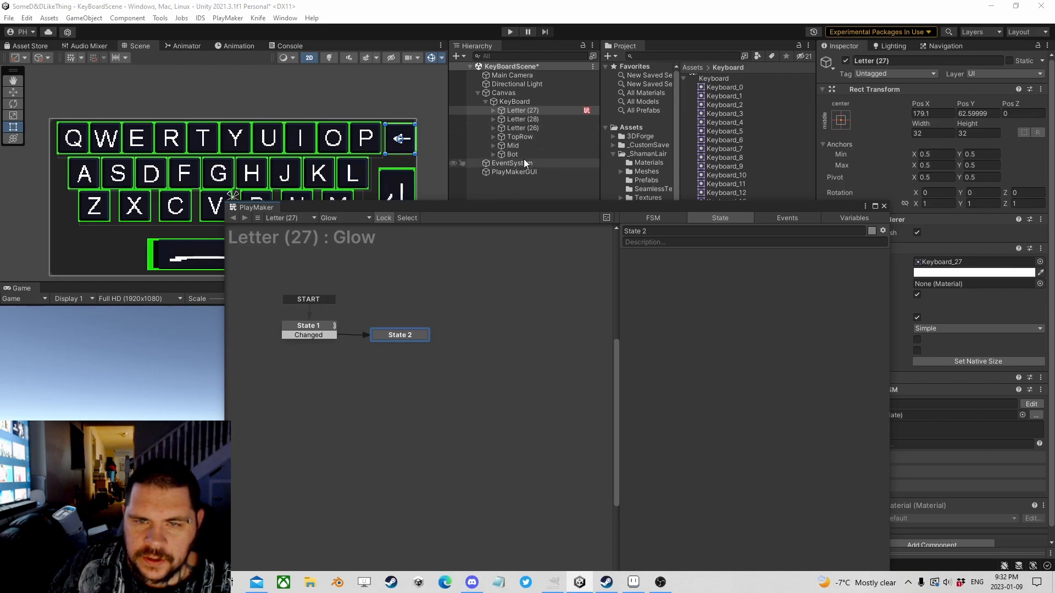
pyautogui.click(509, 163)
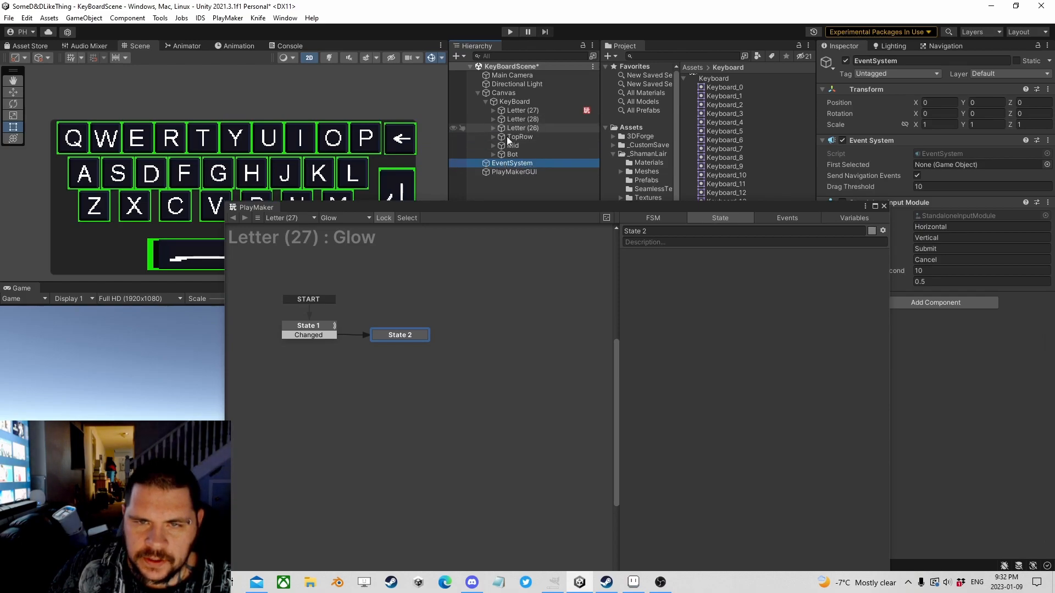
pyautogui.moveTo(421, 207); pyautogui.dragTo(347, 179)
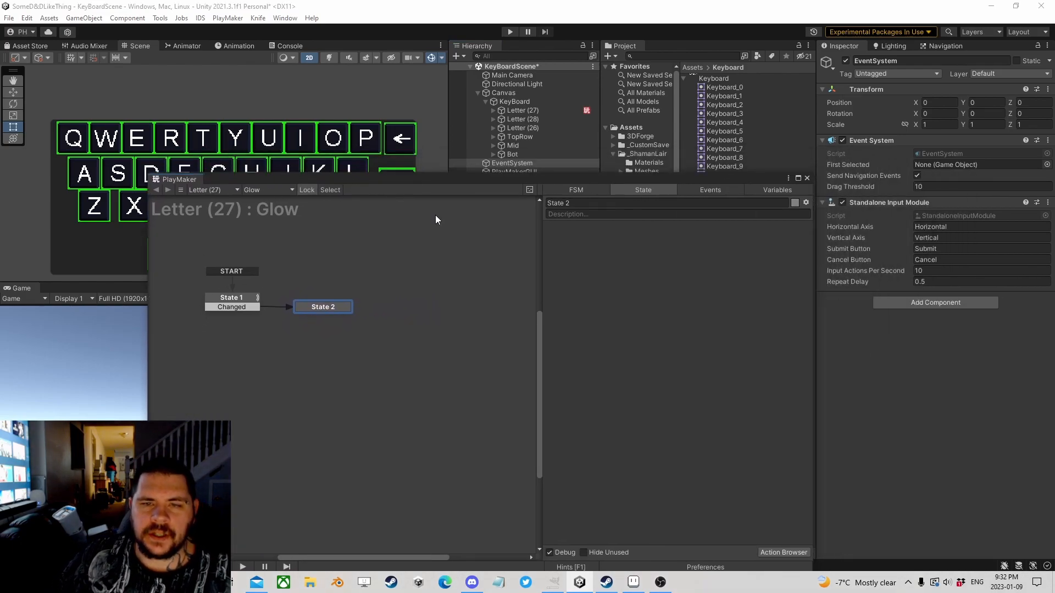
pyautogui.click(245, 299)
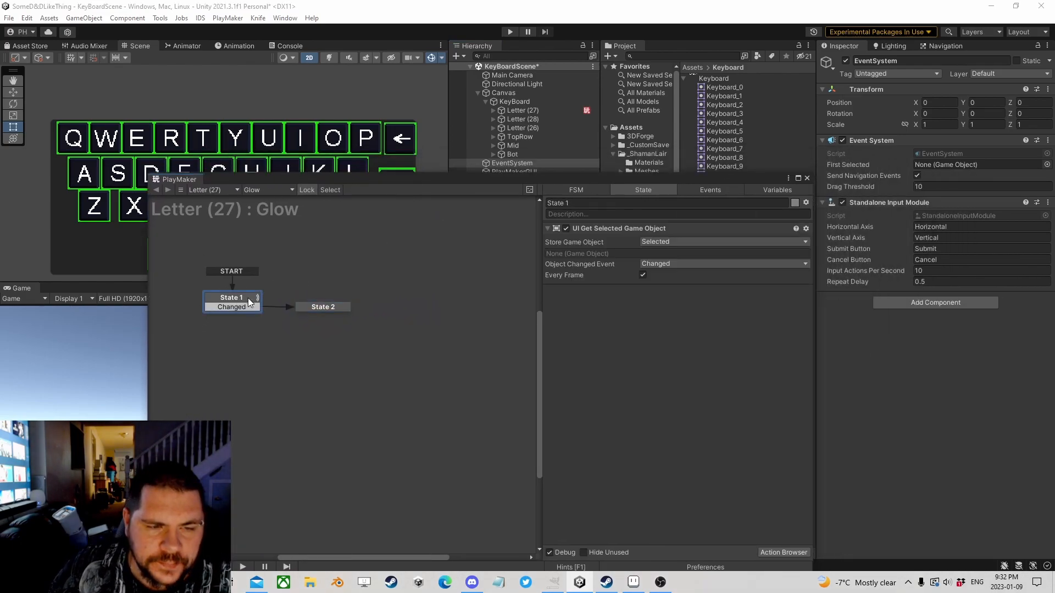
# - Add a Game Object Compare action to State 2 that compares the owner with the Selected variable
pyautogui.click(323, 308)
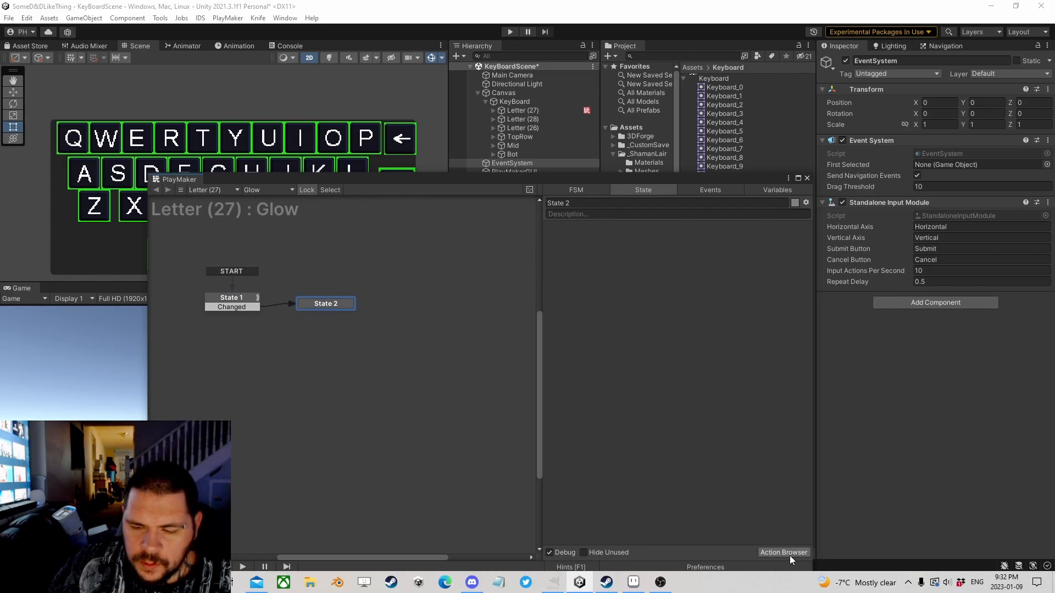
pyautogui.click(790, 553)
pyautogui.write('comp')
pyautogui.press('Return')
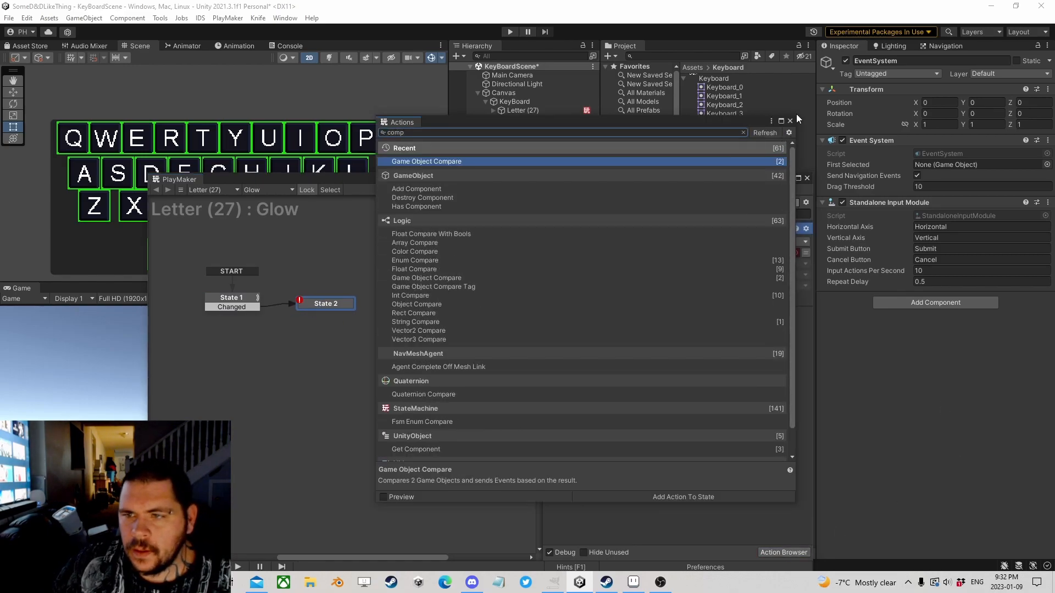
pyautogui.click(790, 121)
pyautogui.click(805, 253)
pyautogui.click(796, 253)
pyautogui.click(676, 279)
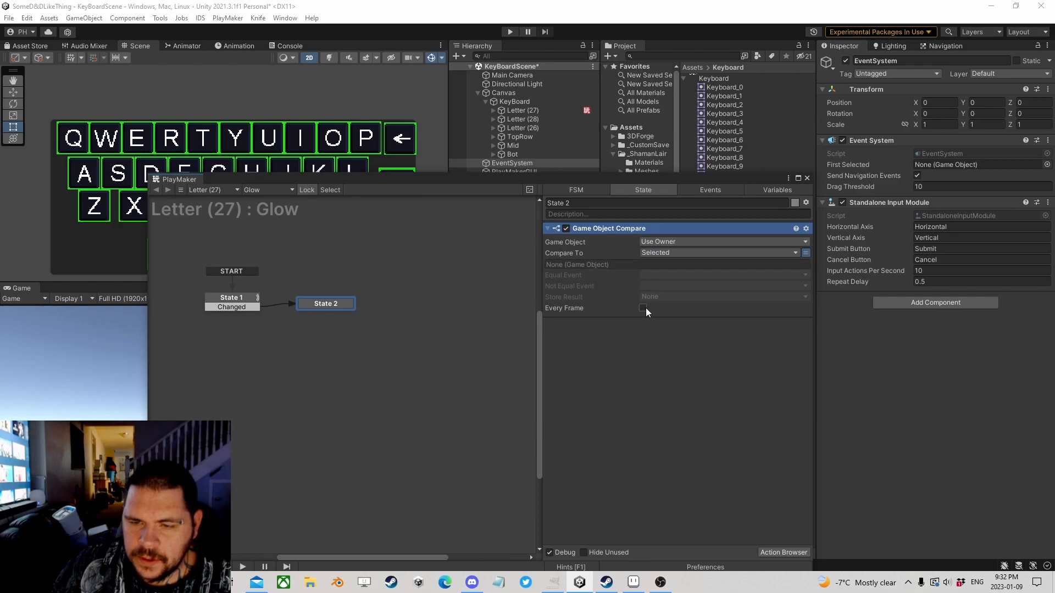
# - Create Equal and NotEqual events for the comparison's two outcomes and add both as transitions of State 2
pyautogui.click(656, 275)
pyautogui.click(674, 355)
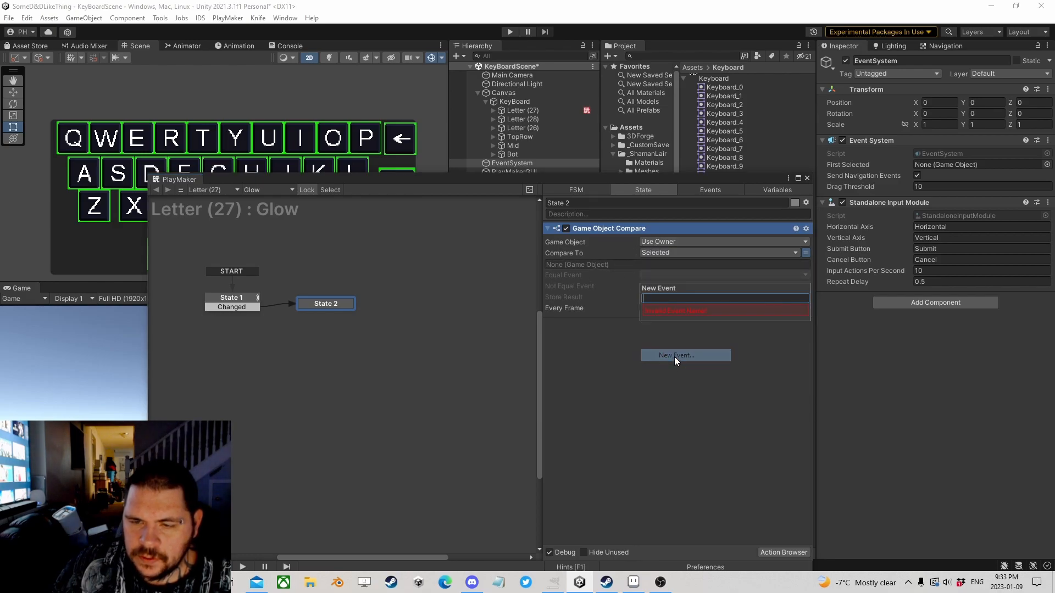
pyautogui.write('True')
pyautogui.press('Return')
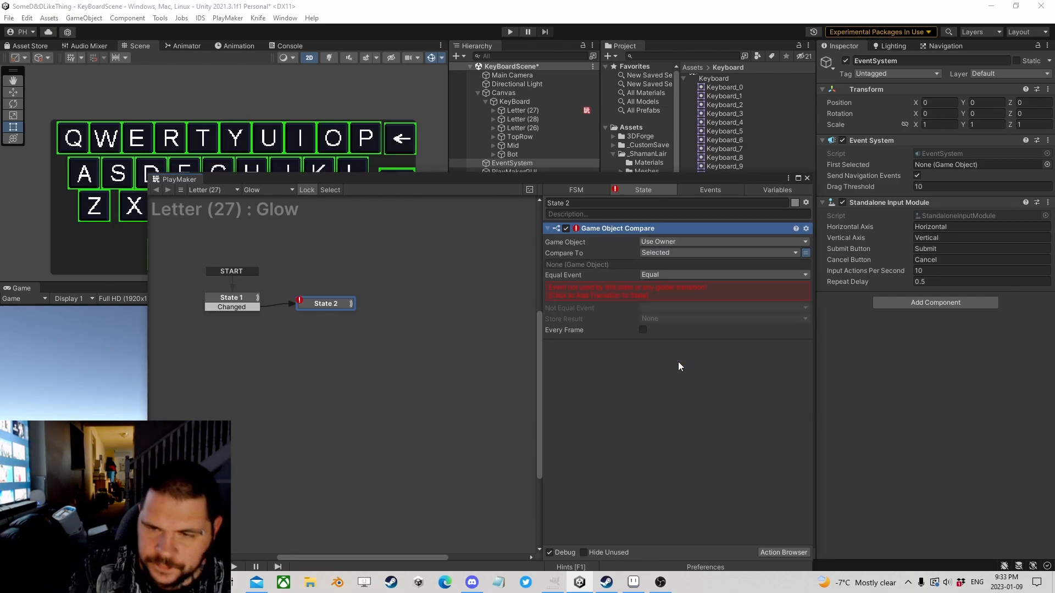
pyautogui.click(662, 288)
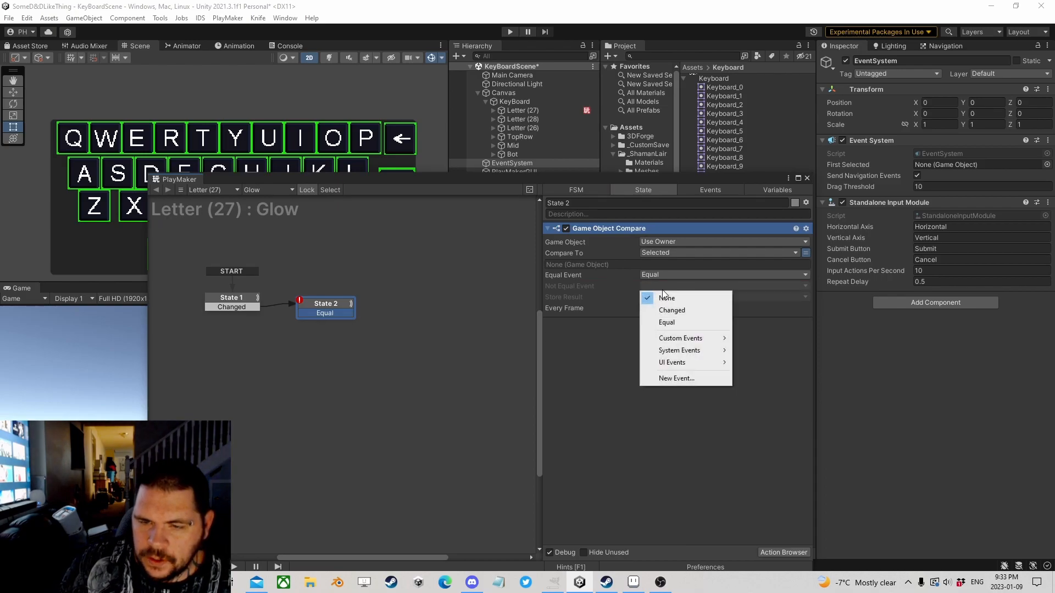
pyautogui.click(673, 379)
pyautogui.write('NotEqual')
pyautogui.press('Return')
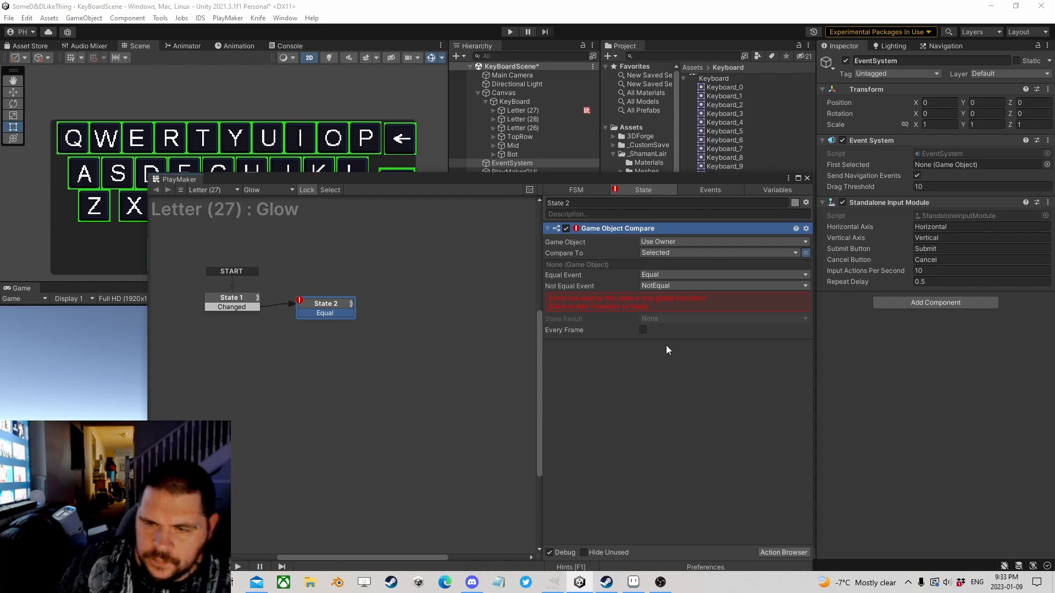
pyautogui.click(651, 307)
# - Link State 2's Equal transition to a new State 3 and add an Activate Game Object action there
pyautogui.moveTo(343, 322); pyautogui.dragTo(316, 271)
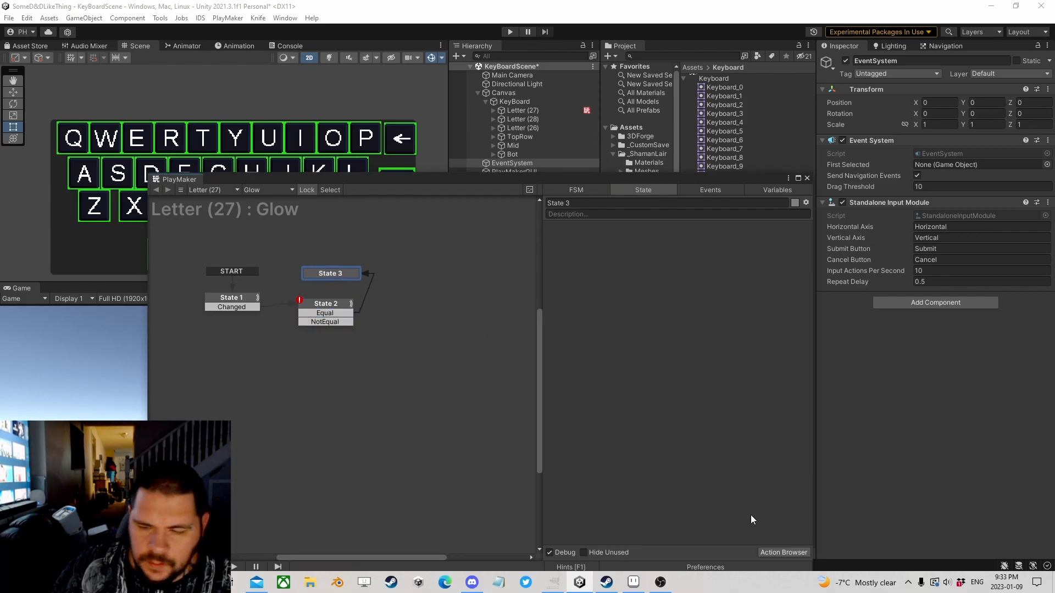
pyautogui.click(783, 552)
pyautogui.write('activa')
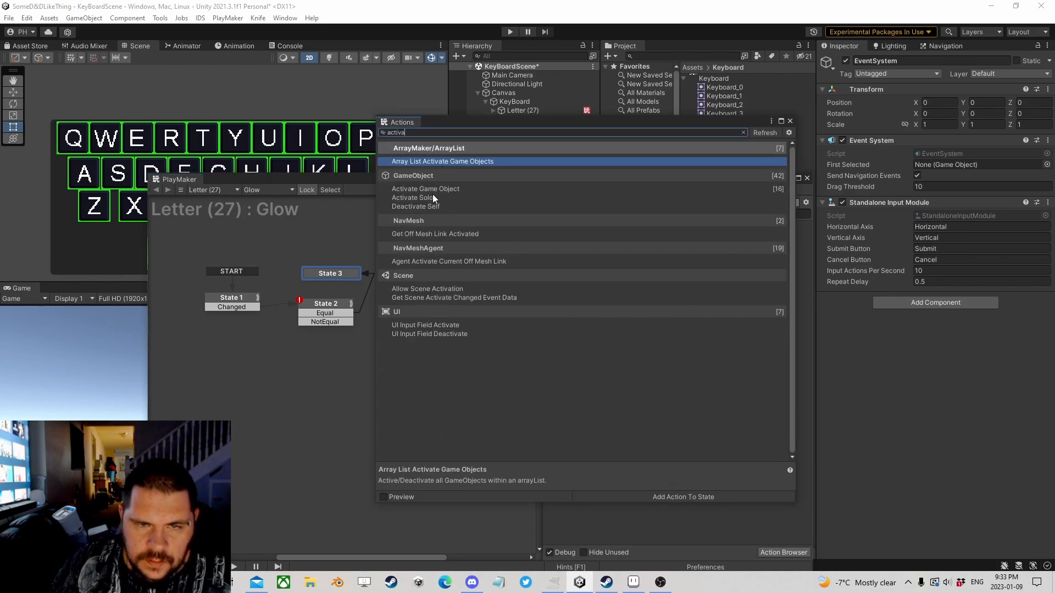
pyautogui.doubleClick(432, 188)
pyautogui.click(790, 120)
# - Target a new Glow variable in State 3's Activate Game Object with Recursive off, and link a FINISHED transition back to State 1
pyautogui.click(662, 242)
pyautogui.click(683, 262)
pyautogui.click(806, 252)
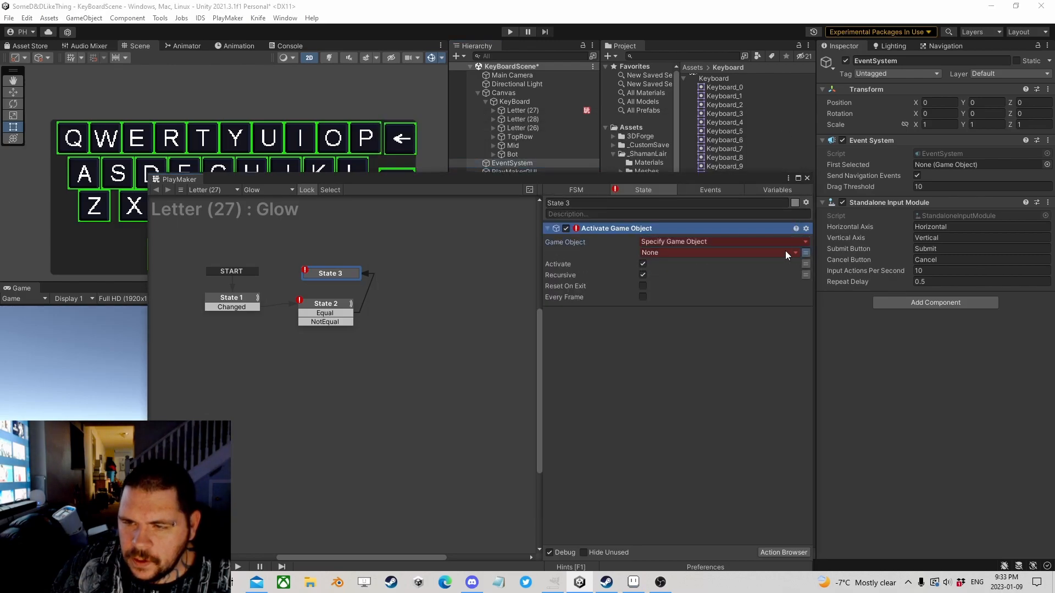
pyautogui.click(792, 252)
pyautogui.click(684, 304)
pyautogui.write('Glow')
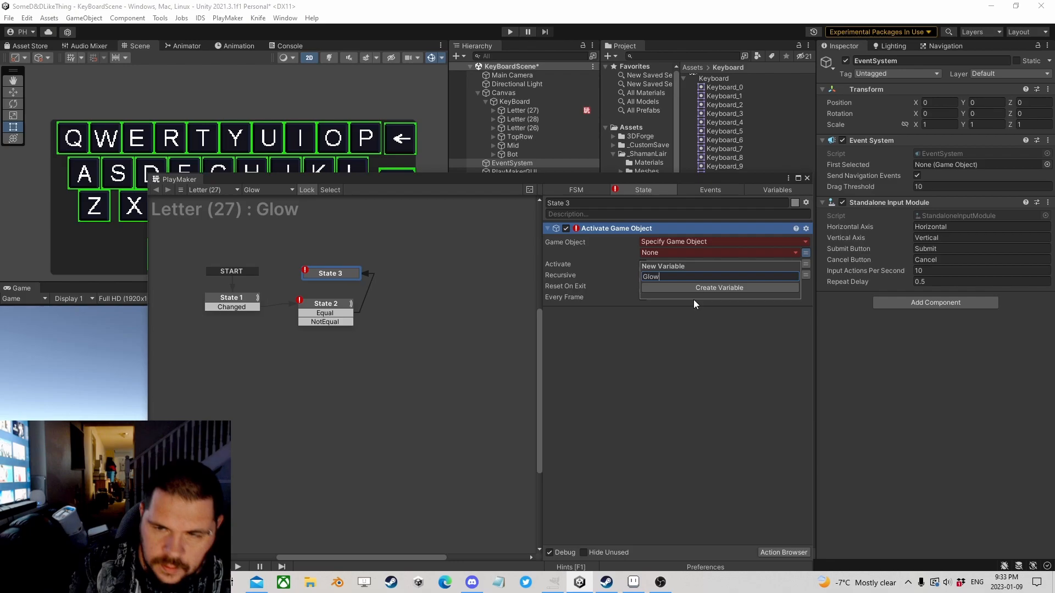
pyautogui.press('Return')
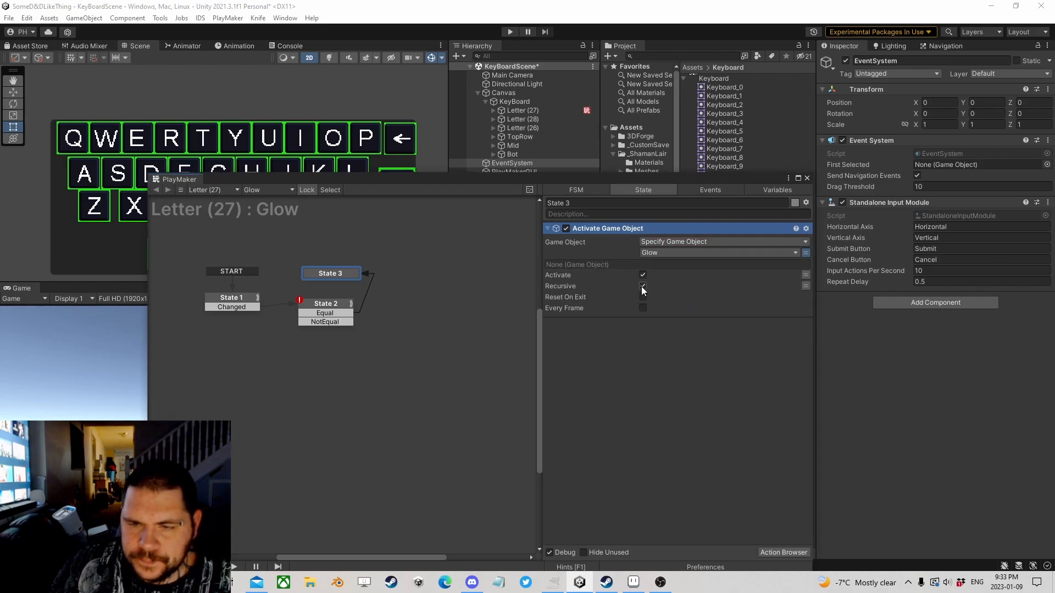
pyautogui.keyDown('ctrl'); pyautogui.click(311, 274); pyautogui.keyUp('ctrl')
pyautogui.moveTo(303, 283); pyautogui.dragTo(231, 298)
# - Duplicate State 3 as State 4 below State 2, link NotEqual to it, and turn off Activate in its action
pyautogui.rightClick(330, 269)
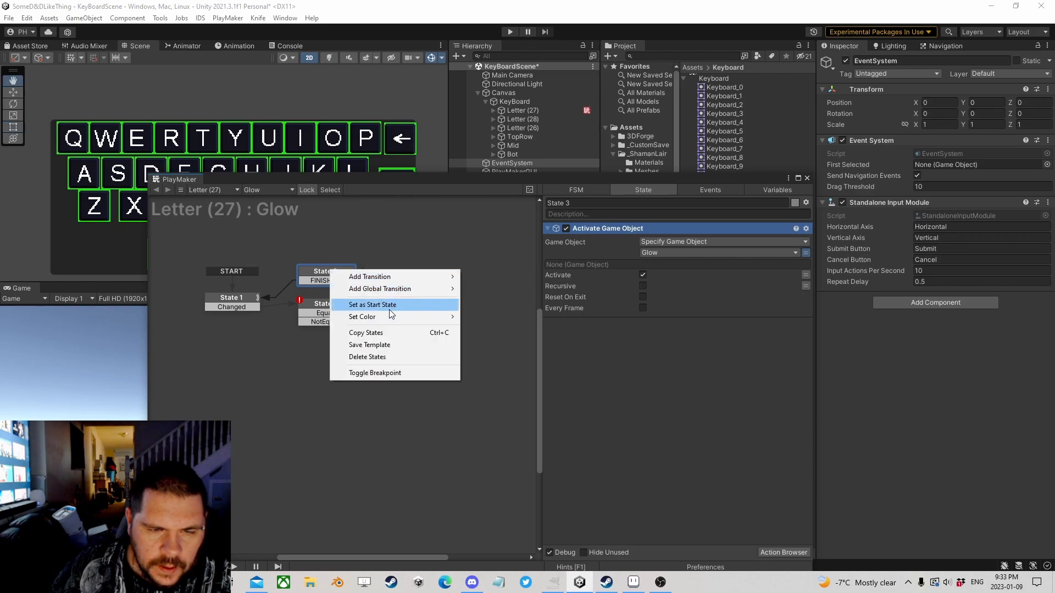
pyautogui.click(367, 332)
pyautogui.rightClick(307, 337)
pyautogui.click(351, 357)
pyautogui.moveTo(330, 322); pyautogui.dragTo(234, 298)
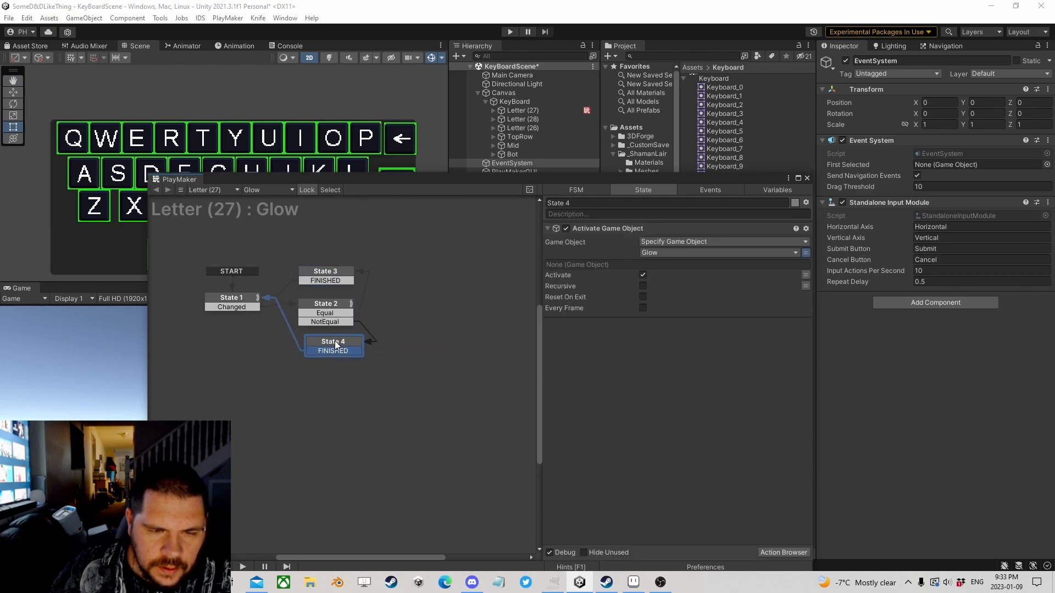
pyautogui.moveTo(335, 340); pyautogui.dragTo(329, 339)
pyautogui.click(643, 275)
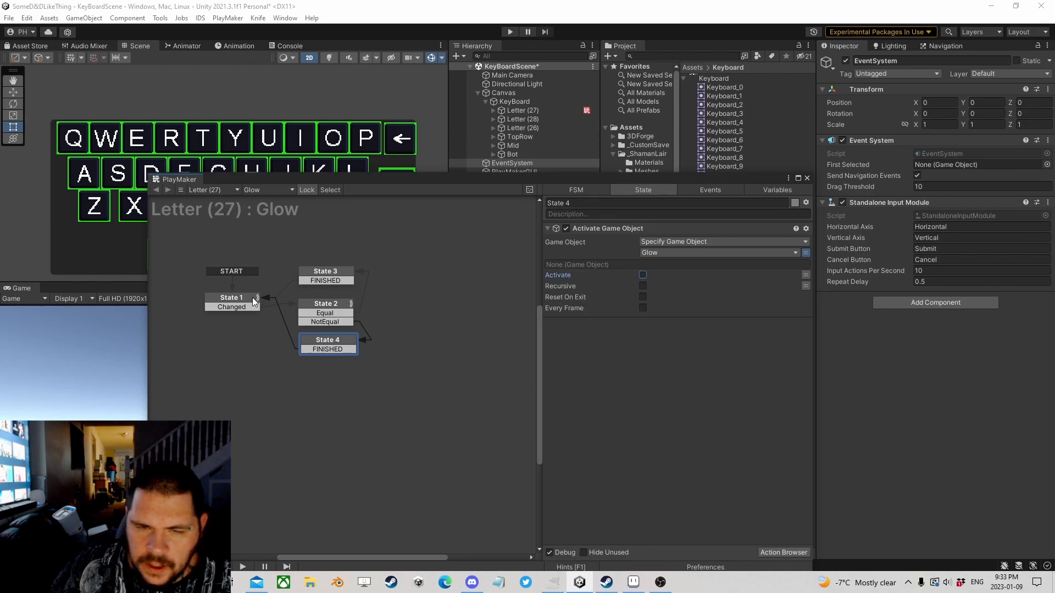
# - Add State 5 before State 1, set it as the start state, and link its FINISHED transition to State 1
pyautogui.moveTo(224, 309); pyautogui.dragTo(326, 306, button='middle')
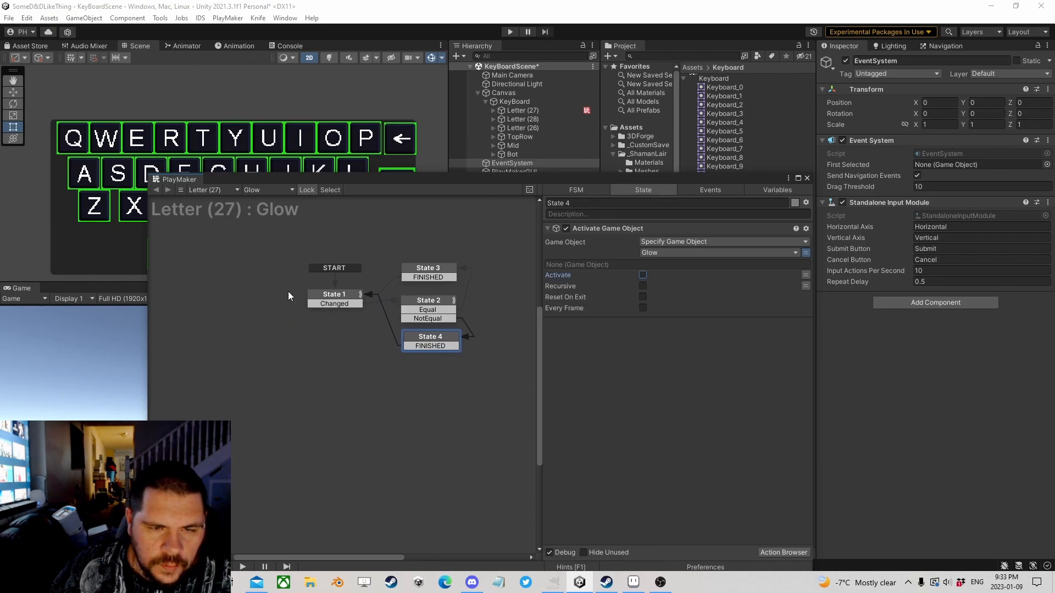
pyautogui.rightClick(243, 296)
pyautogui.click(249, 300)
pyautogui.rightClick(244, 301)
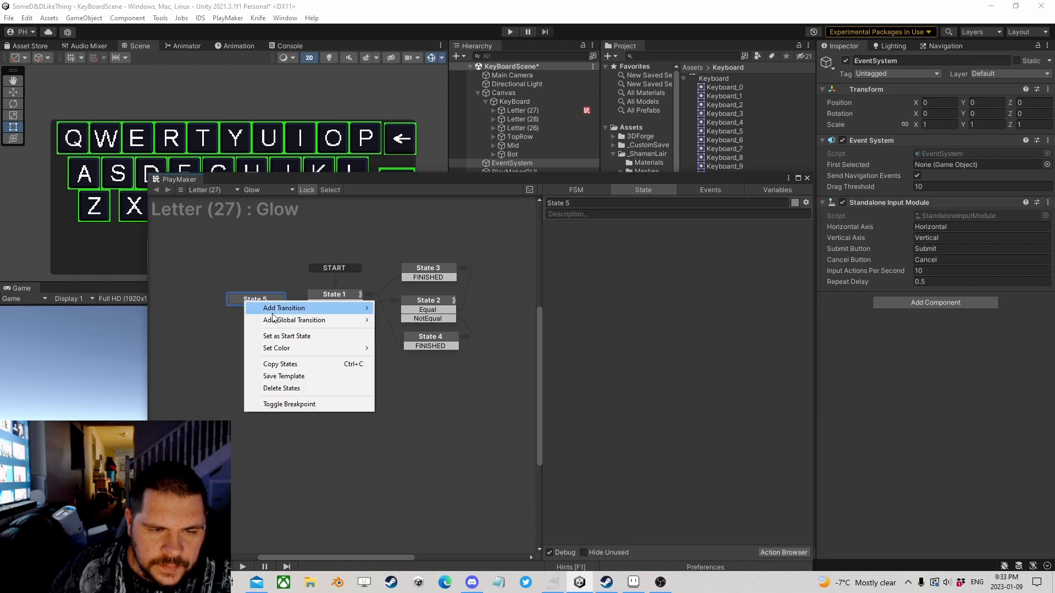
pyautogui.click(279, 337)
pyautogui.moveTo(255, 298); pyautogui.dragTo(330, 302)
pyautogui.keyDown('ctrl'); pyautogui.click(230, 287); pyautogui.keyUp('ctrl')
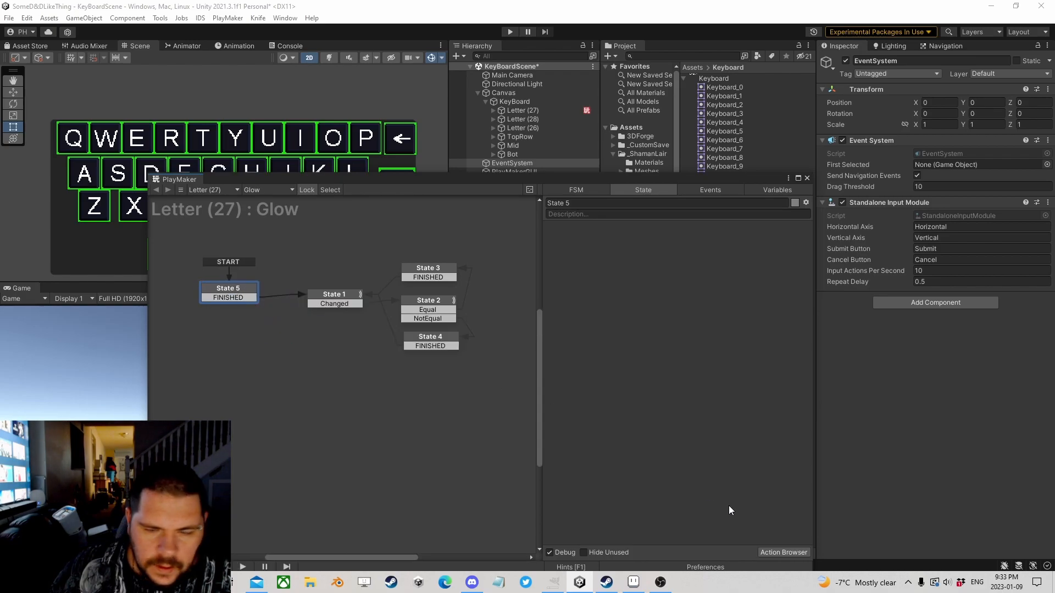
# - Add a Get Child action to State 5
pyautogui.click(783, 552)
pyautogui.write('get chi')
pyautogui.press('Down')
pyautogui.press('Down')
pyautogui.press('Down')
pyautogui.press('Down')
pyautogui.press('Down')
pyautogui.press('Down')
pyautogui.press('Down')
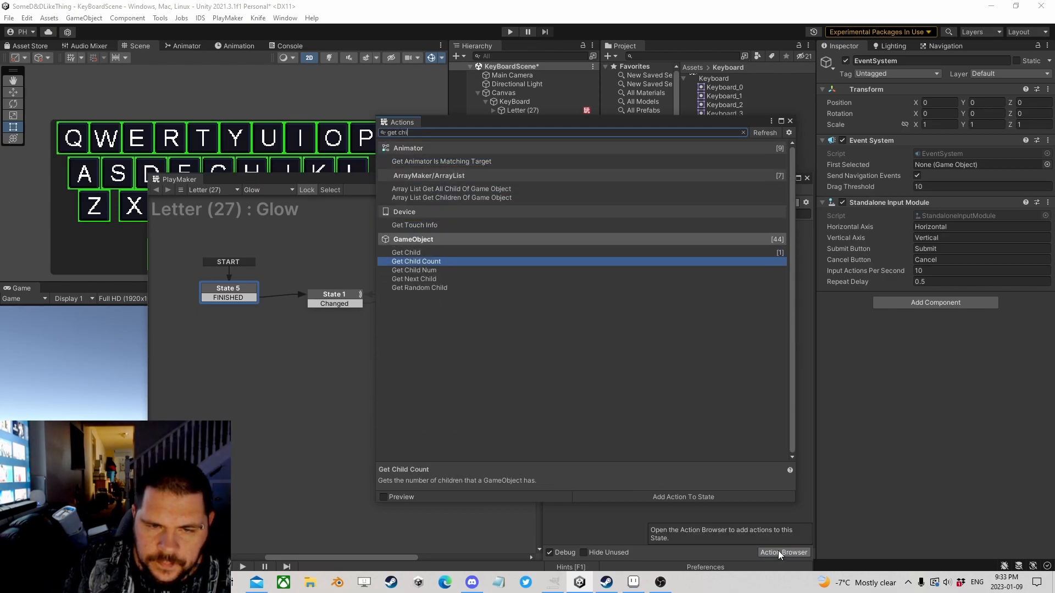
pyautogui.press('Return')
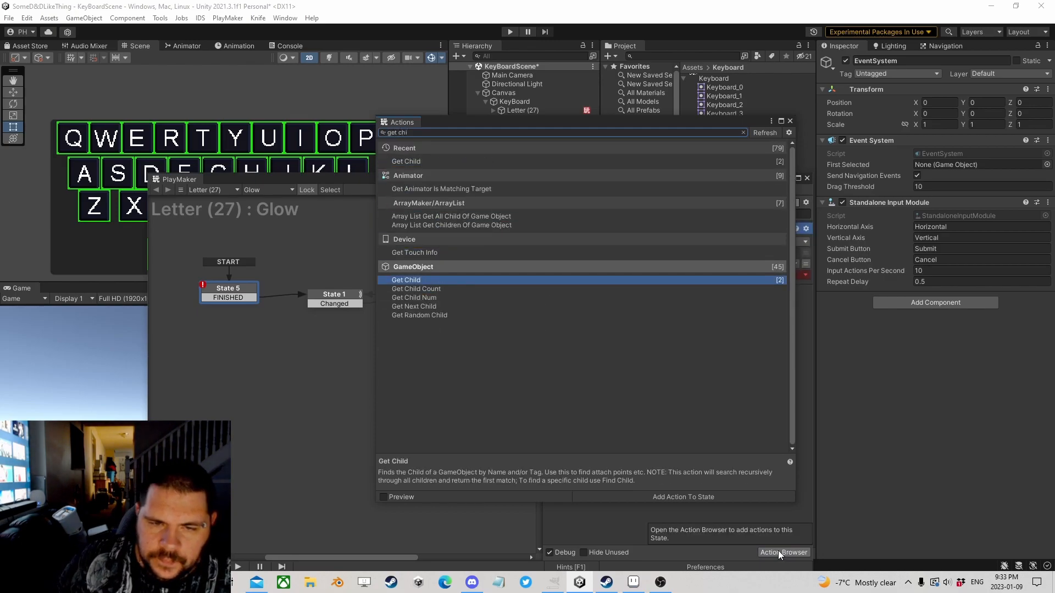
pyautogui.click(790, 121)
# - Set the Get Child action's child name to Glow and store the result in the Glow variable
pyautogui.click(675, 253)
pyautogui.write('Glow')
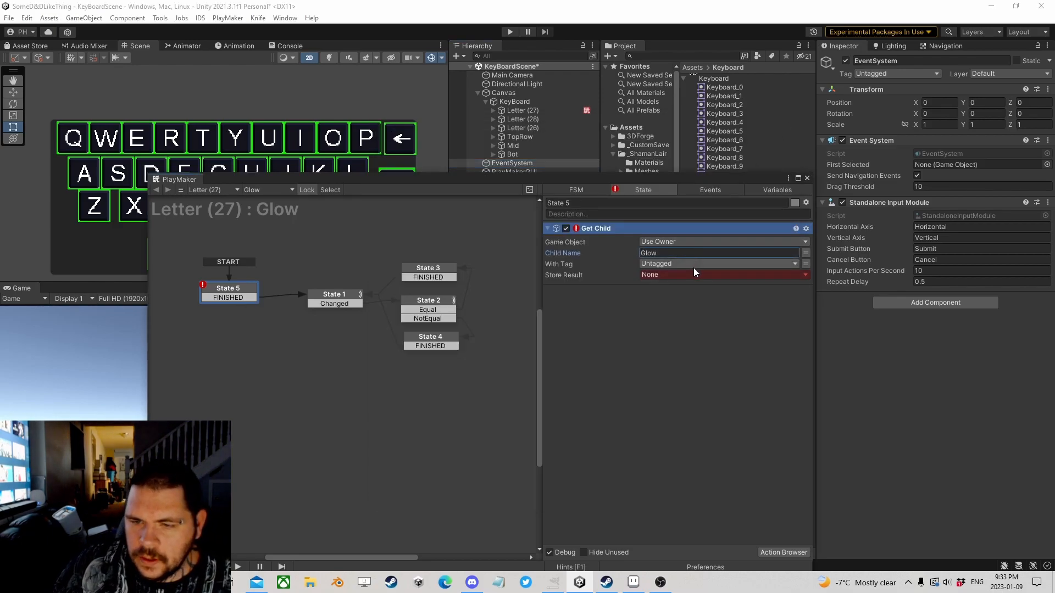
pyautogui.click(694, 273)
pyautogui.click(680, 298)
# - Add an Activate Game Object action to State 5
pyautogui.click(777, 553)
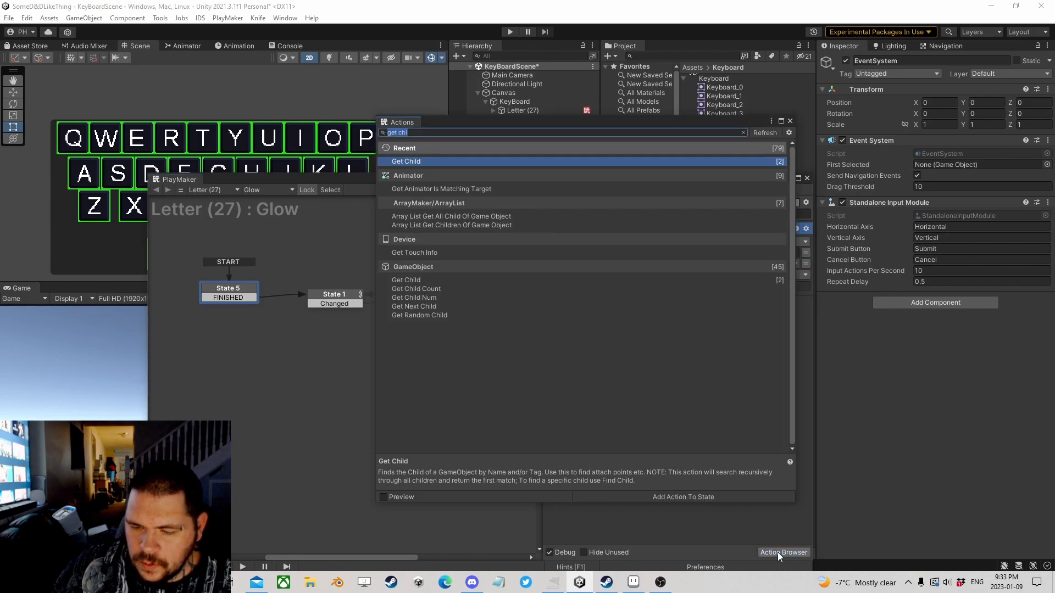
pyautogui.write('acti')
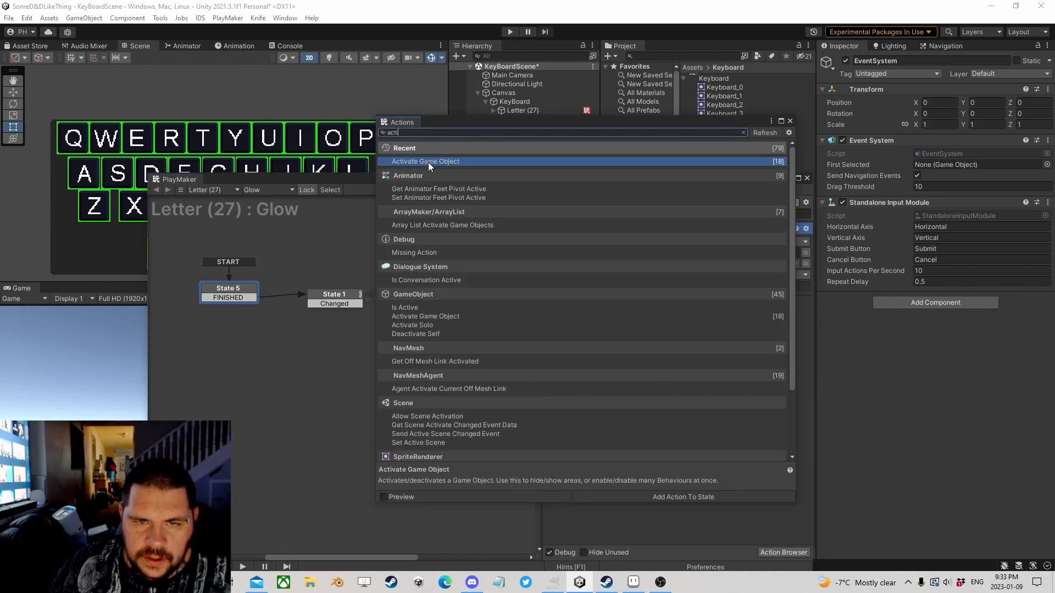
pyautogui.doubleClick(427, 161)
pyautogui.click(790, 120)
# - Target the Glow variable in the new action, turn off Activate and Recursive, and place the action below Get Child
pyautogui.click(652, 238)
pyautogui.click(709, 266)
pyautogui.click(745, 254)
pyautogui.click(663, 278)
pyautogui.click(643, 275)
pyautogui.click(644, 285)
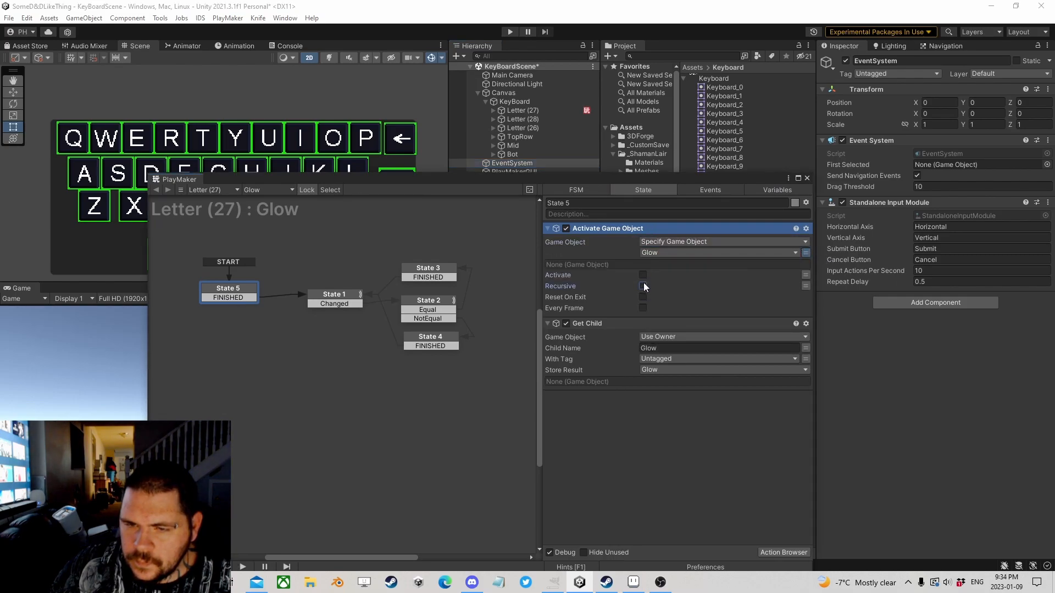
pyautogui.moveTo(598, 229); pyautogui.dragTo(624, 387)
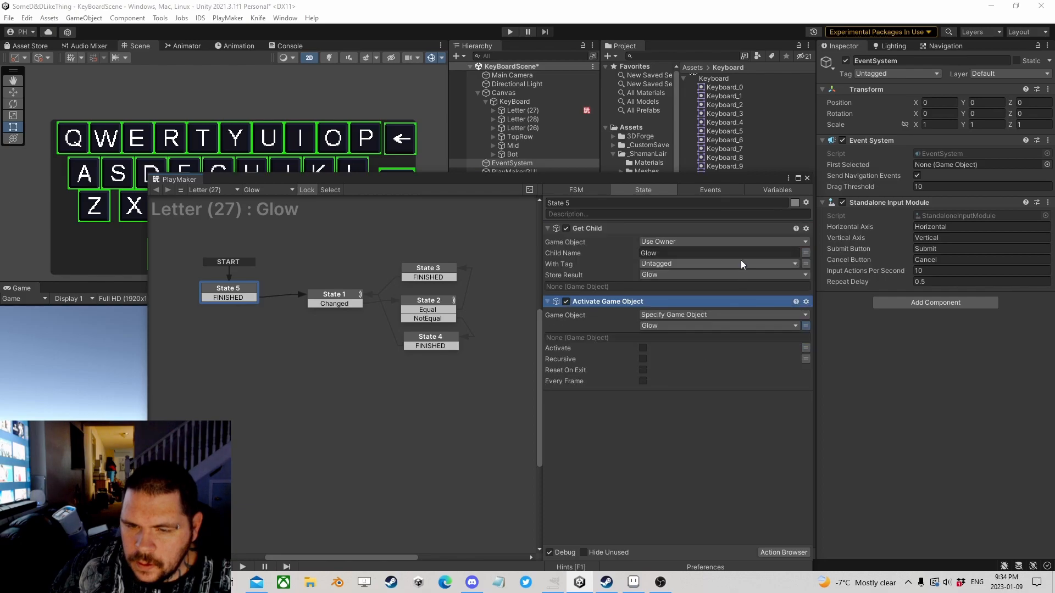
pyautogui.click(806, 178)
# - Run the scene to test the backspace key's glow, and stop it
pyautogui.click(509, 31)
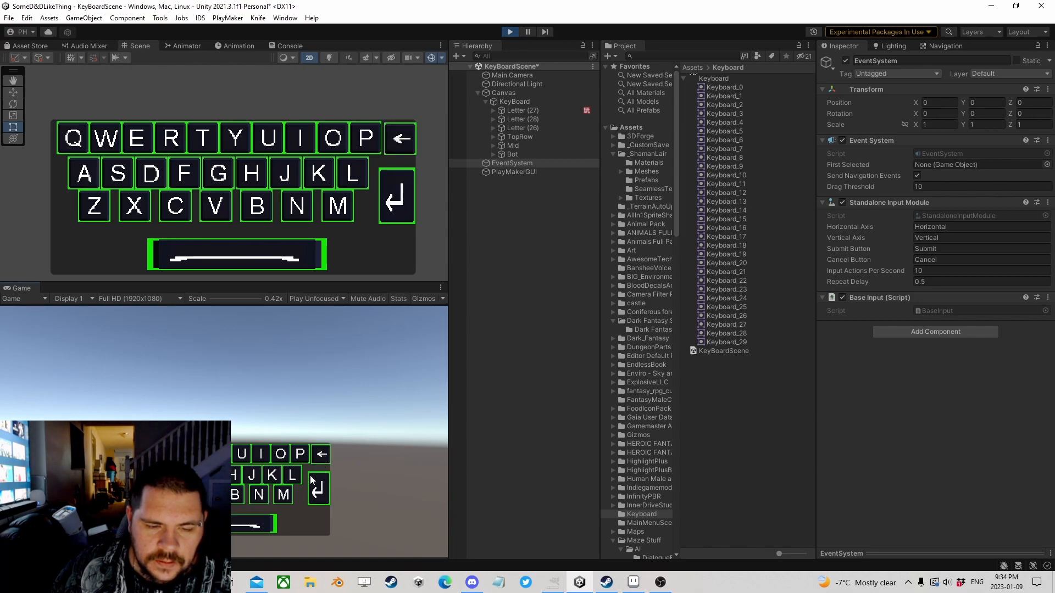
pyautogui.click(321, 456)
pyautogui.click(508, 32)
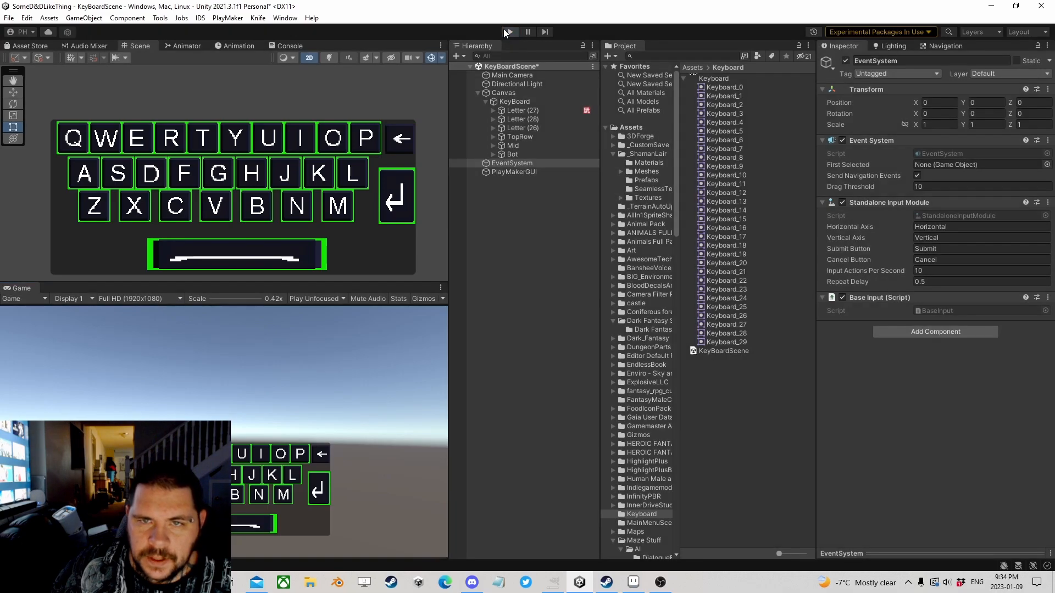
# - Copy the Glow PlayMakerFSM component from Letter (27) and paste it as a new component on Letter (28) and Letter (26)
pyautogui.click(518, 110)
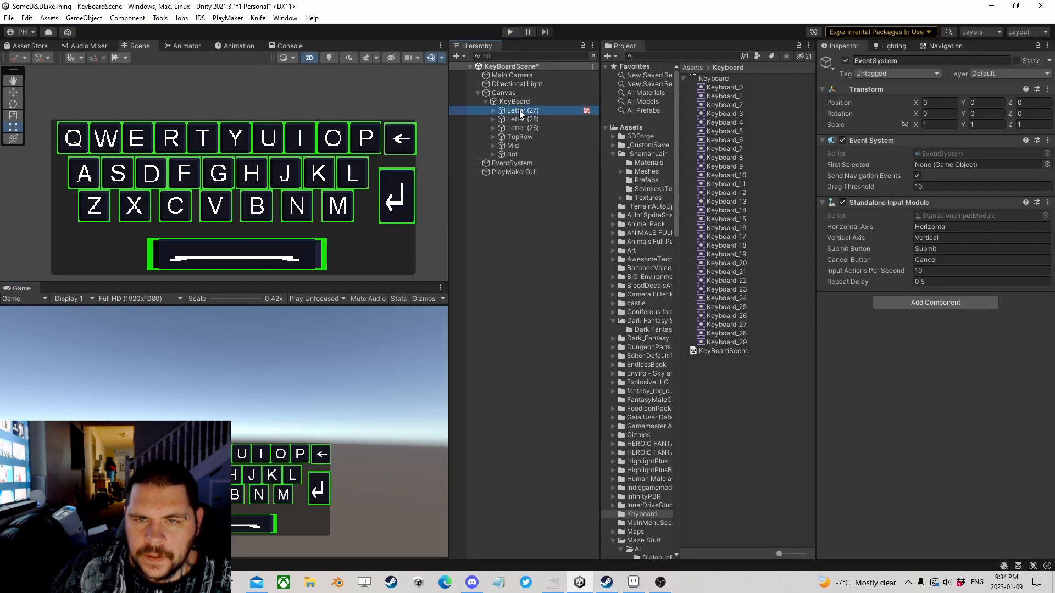
pyautogui.rightClick(867, 391)
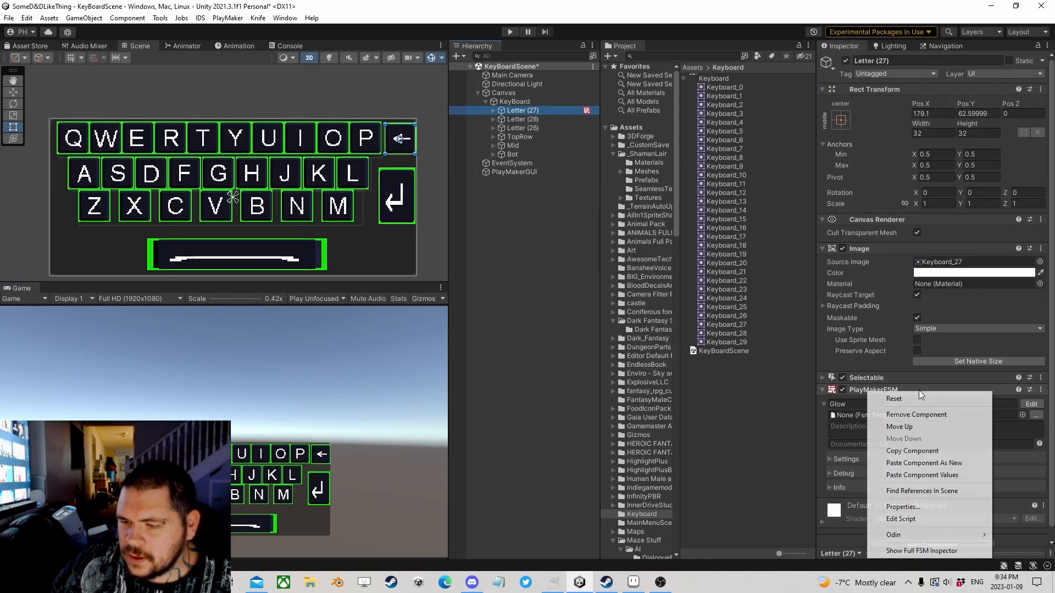
pyautogui.click(927, 443)
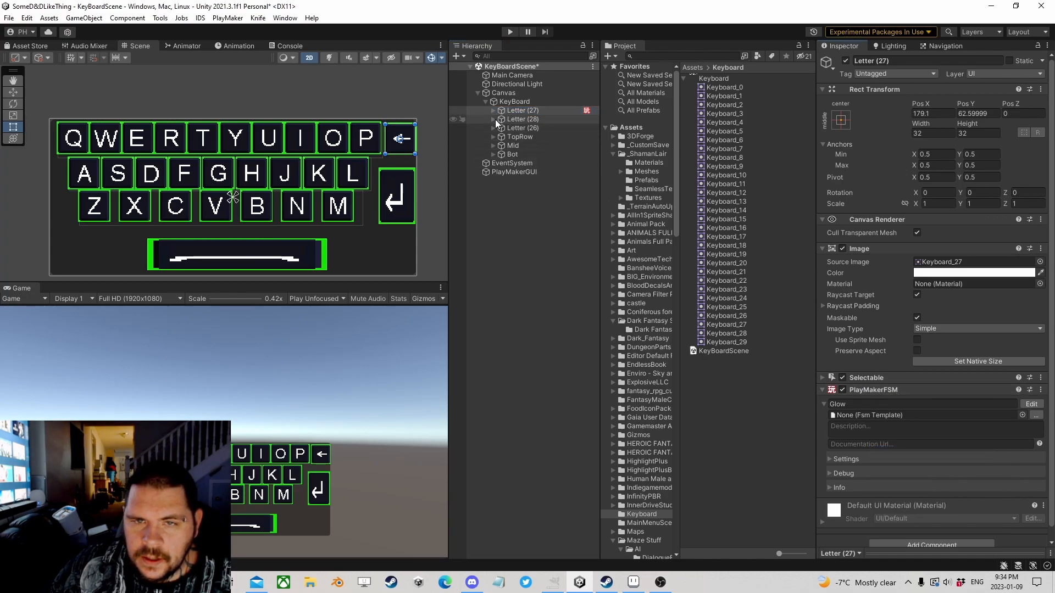
pyautogui.click(516, 119)
pyautogui.keyDown('shift'); pyautogui.click(519, 127); pyautogui.keyUp('shift')
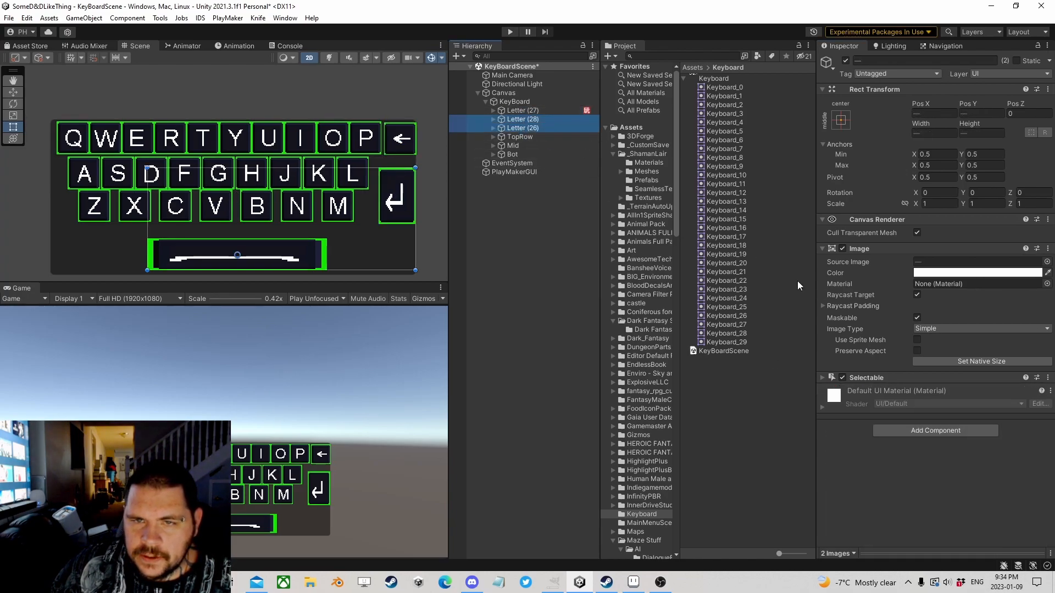
pyautogui.rightClick(861, 251)
pyautogui.click(906, 320)
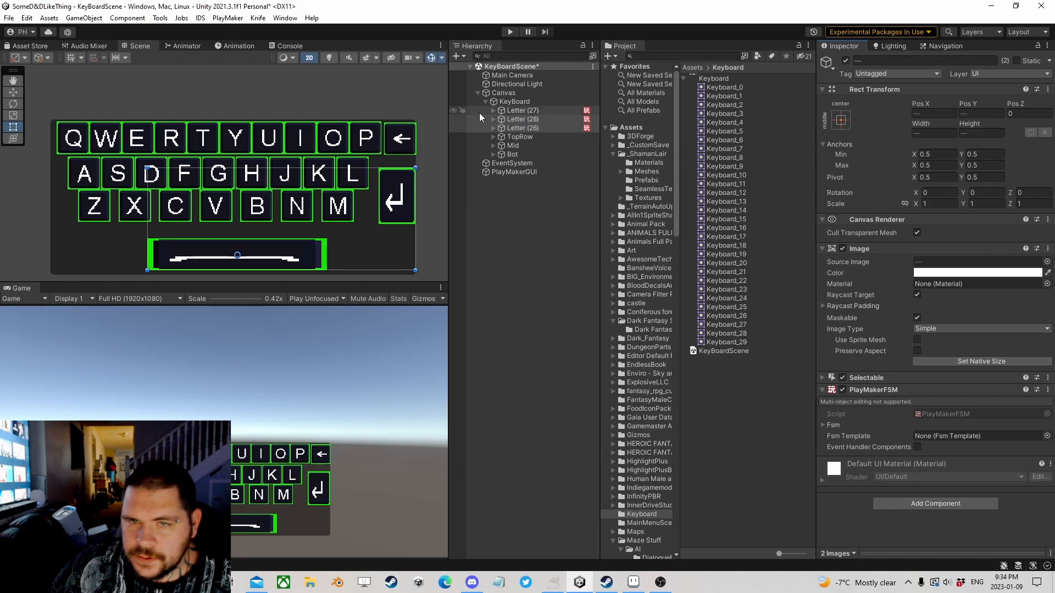
# - Paste the copied Glow FSM as a new component on every letter key in TopRow, Mid and Bot
pyautogui.click(494, 154)
pyautogui.click(492, 146)
pyautogui.click(492, 137)
pyautogui.click(524, 145)
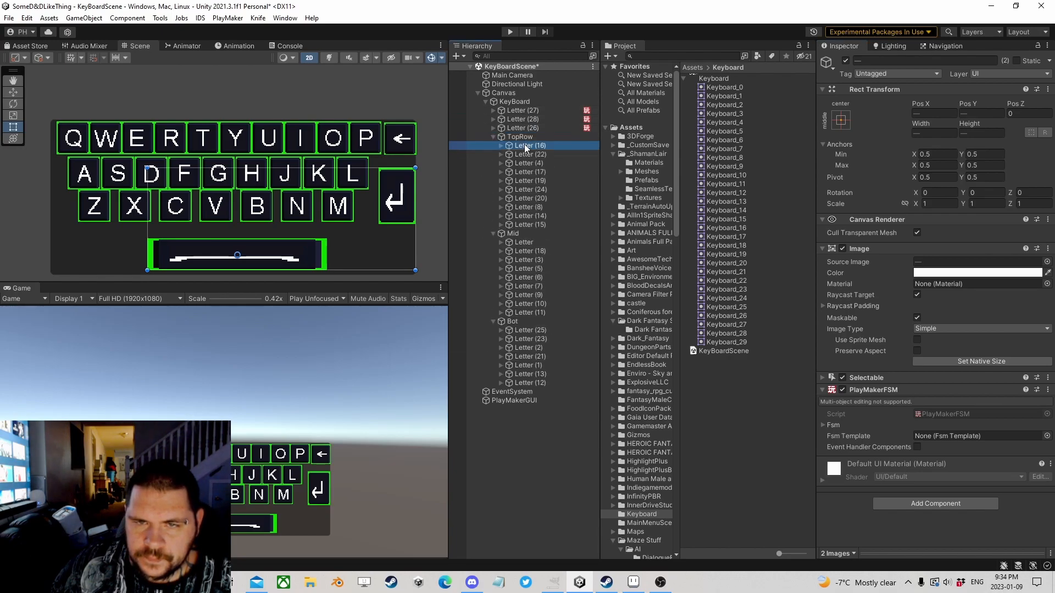
pyautogui.keyDown('shift'); pyautogui.click(539, 379); pyautogui.keyUp('shift')
pyautogui.keyDown('ctrl'); pyautogui.click(514, 321); pyautogui.keyUp('ctrl')
pyautogui.keyDown('ctrl'); pyautogui.click(513, 233); pyautogui.keyUp('ctrl')
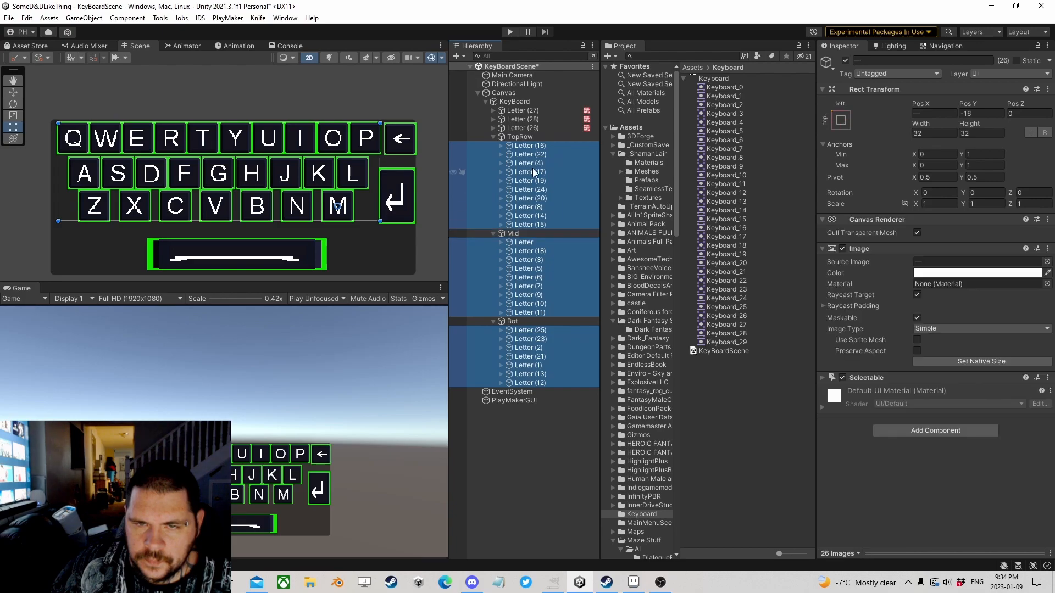
pyautogui.rightClick(873, 379)
pyautogui.click(923, 450)
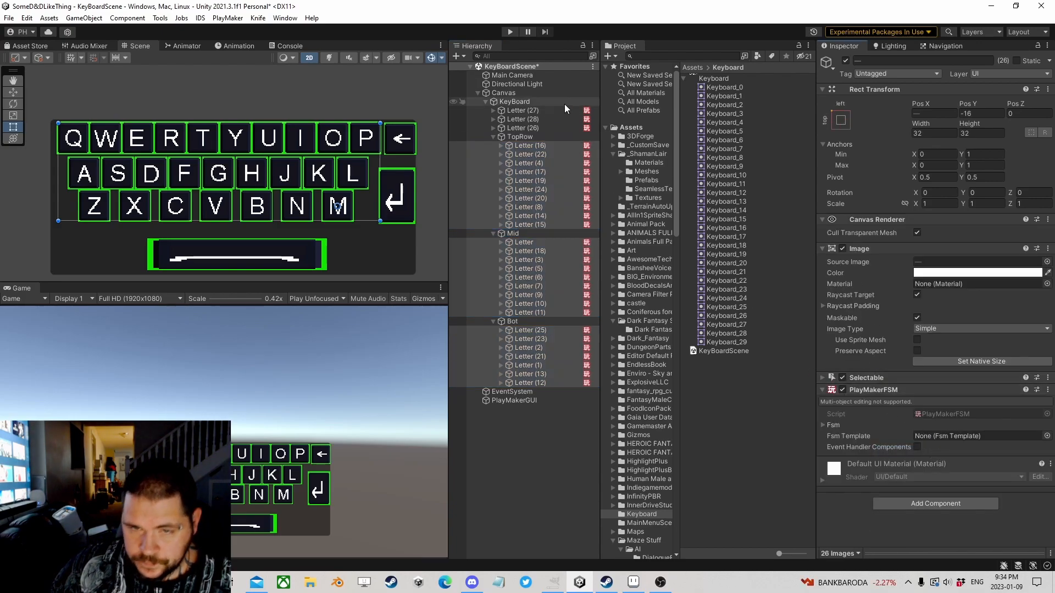
# - Run the scene, select the O key, move the selection around the keyboard in all directions to check the glow, and stop it
pyautogui.click(507, 32)
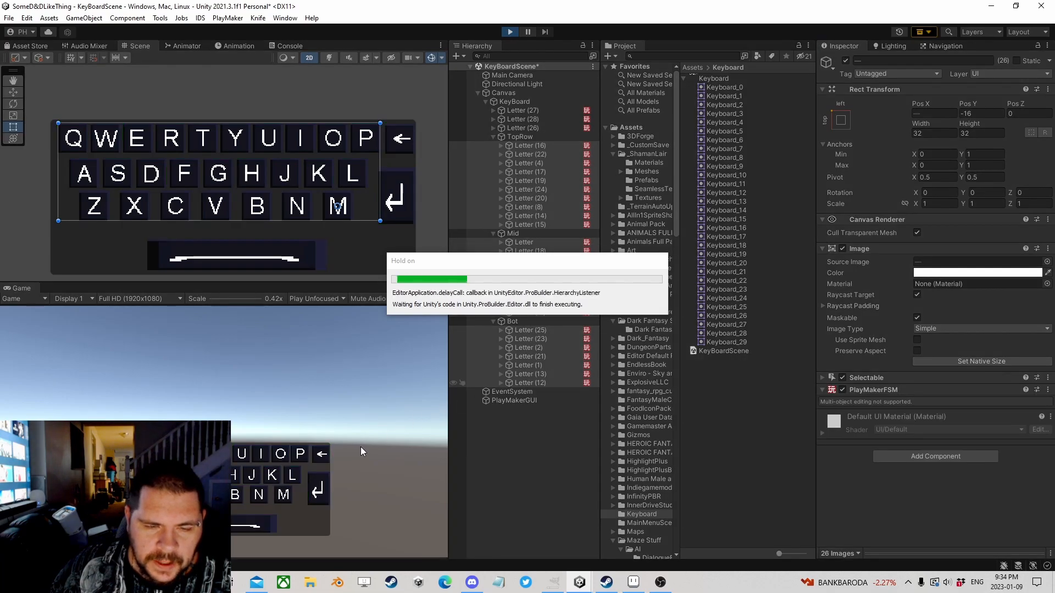
pyautogui.click(280, 455)
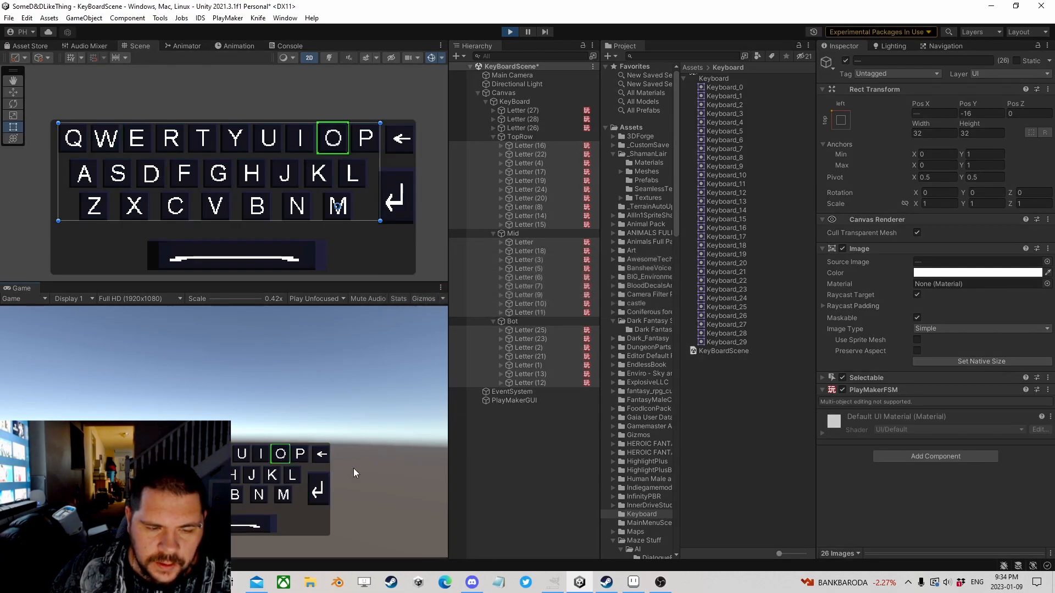
pyautogui.press('Left')
pyautogui.press('Left')
pyautogui.press('Down')
pyautogui.press('Down')
pyautogui.press('Right')
pyautogui.press('Up')
pyautogui.press('Left')
pyautogui.press('Left')
pyautogui.press('Left')
pyautogui.press('Left')
pyautogui.press('Left')
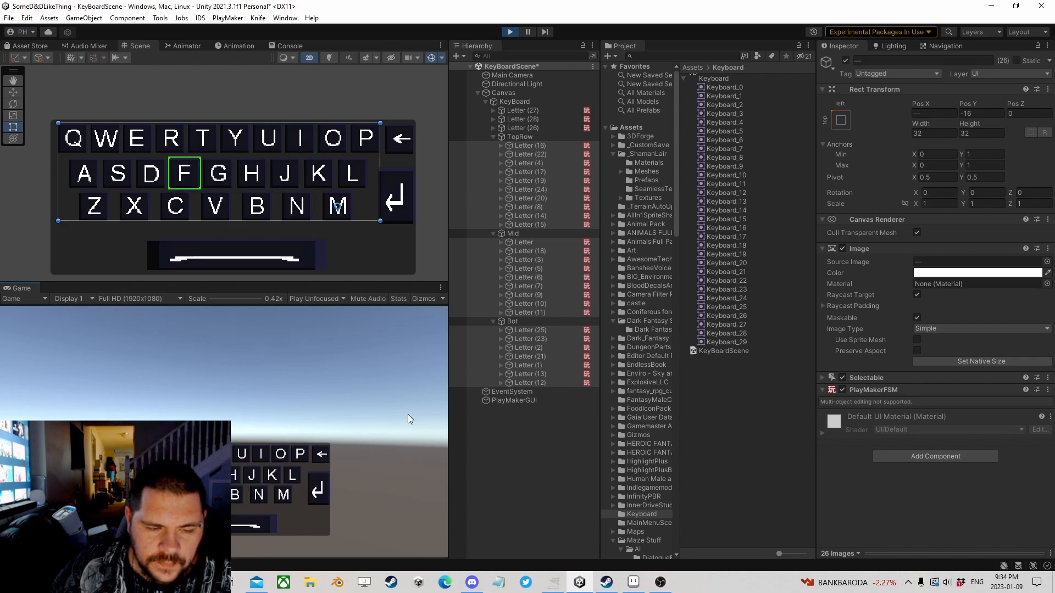
pyautogui.press('Right')
pyautogui.press('Right')
pyautogui.press('Up')
pyautogui.press('Right')
pyautogui.press('Right')
pyautogui.press('Down')
pyautogui.press('Down')
pyautogui.press('Right')
pyautogui.press('Right')
pyautogui.press('Right')
pyautogui.press('Up')
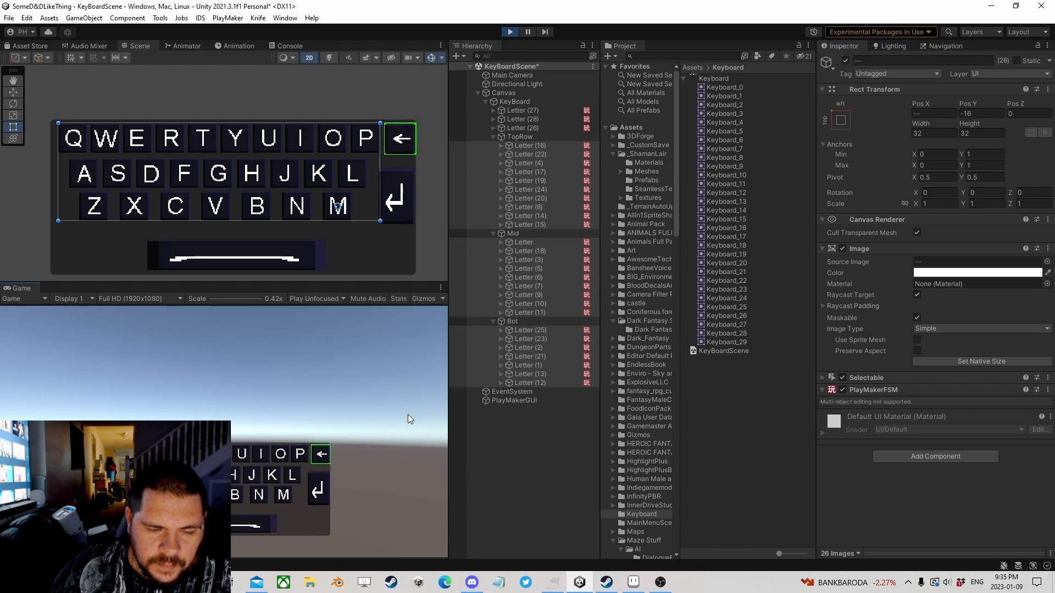
pyautogui.press('Left')
pyautogui.press('Left')
pyautogui.press('Down')
pyautogui.press('Down')
pyautogui.press('Down')
pyautogui.press('Up')
pyautogui.press('Up')
pyautogui.press('Left')
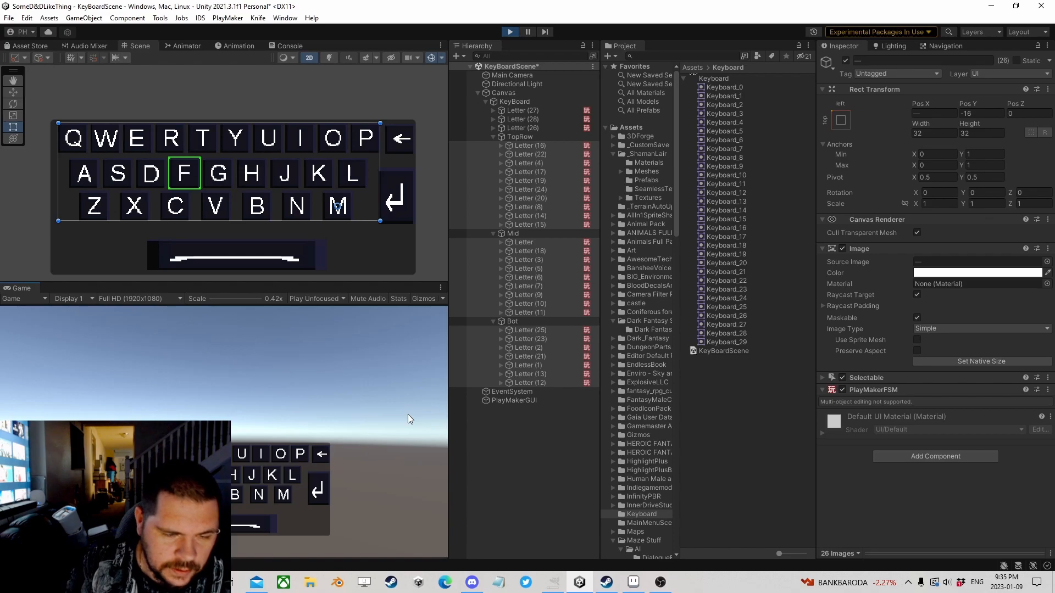
pyautogui.press('Right')
pyautogui.press('Right')
pyautogui.press('Right')
pyautogui.press('Right')
pyautogui.press('Right')
pyautogui.press('Right')
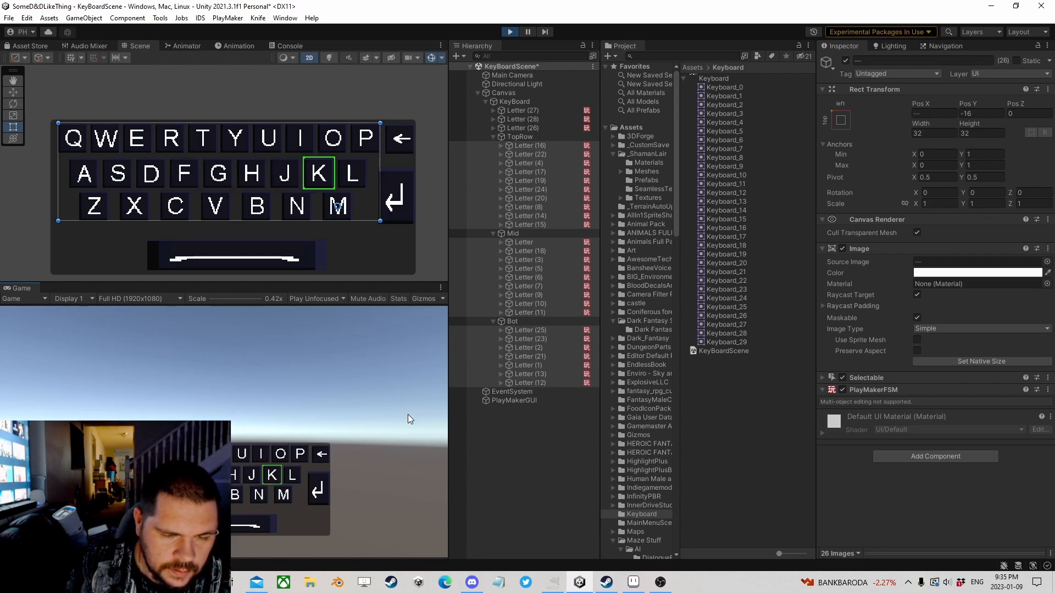
pyautogui.press('Left')
pyautogui.press('Left')
pyautogui.press('Left')
pyautogui.press('Left')
pyautogui.press('Left')
pyautogui.press('Up')
pyautogui.press('Left')
pyautogui.press('Up')
pyautogui.press('Left')
pyautogui.press('Down')
pyautogui.click(508, 31)
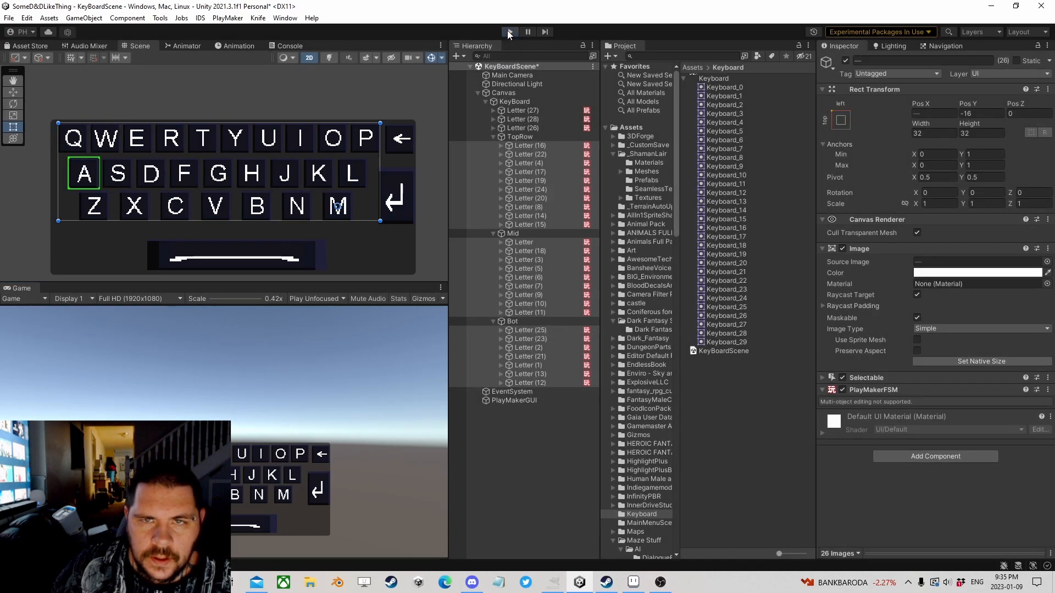
# - Collapse the TopRow, Mid, Bot and KeyBoard groups in the hierarchy and clear the selection
pyautogui.click(493, 137)
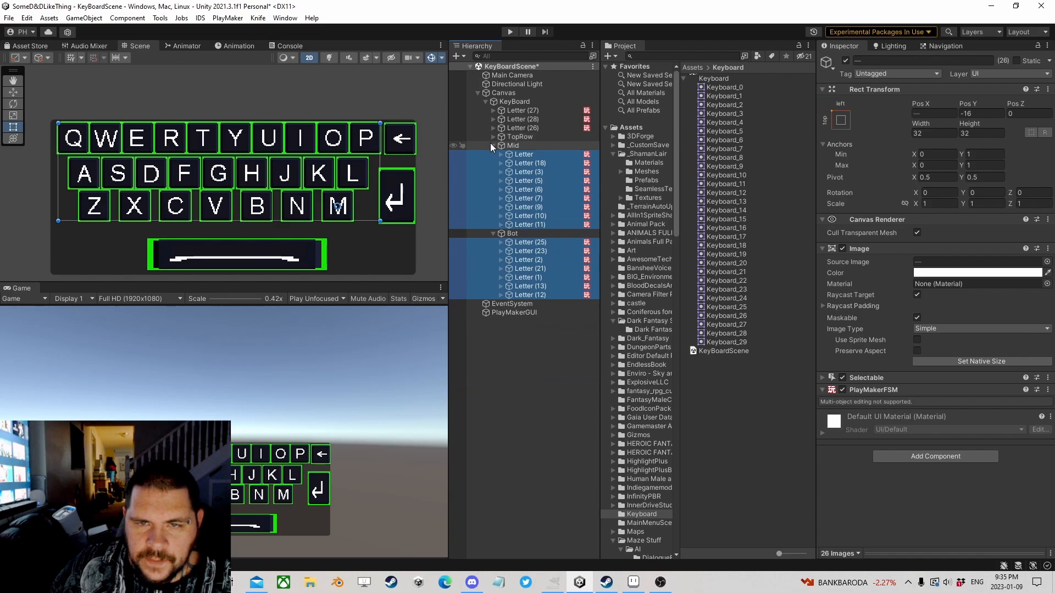
pyautogui.click(492, 146)
pyautogui.click(492, 154)
pyautogui.click(529, 260)
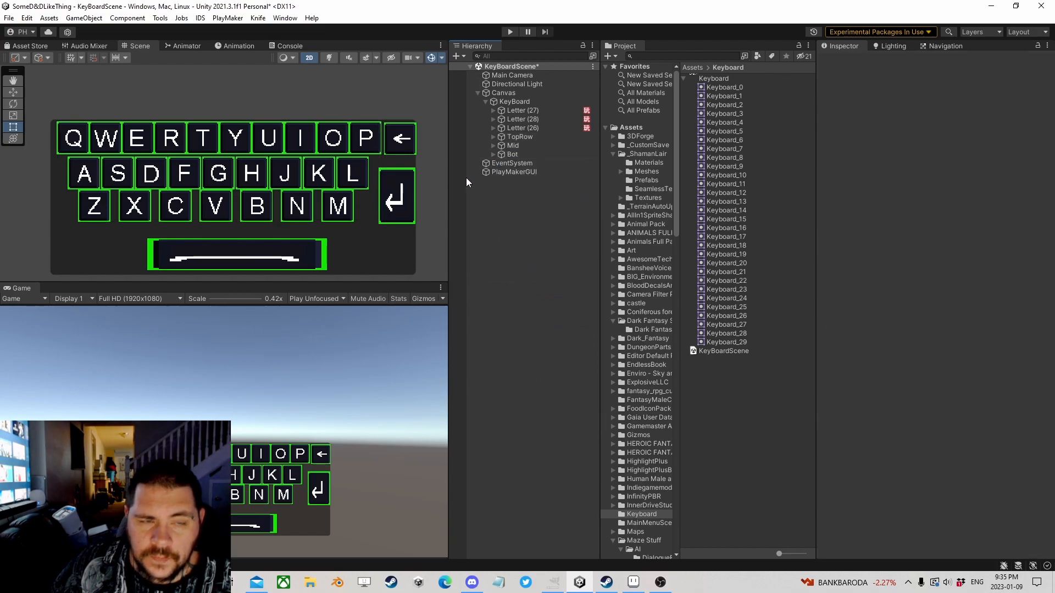
pyautogui.scroll(-1, 233, 171)
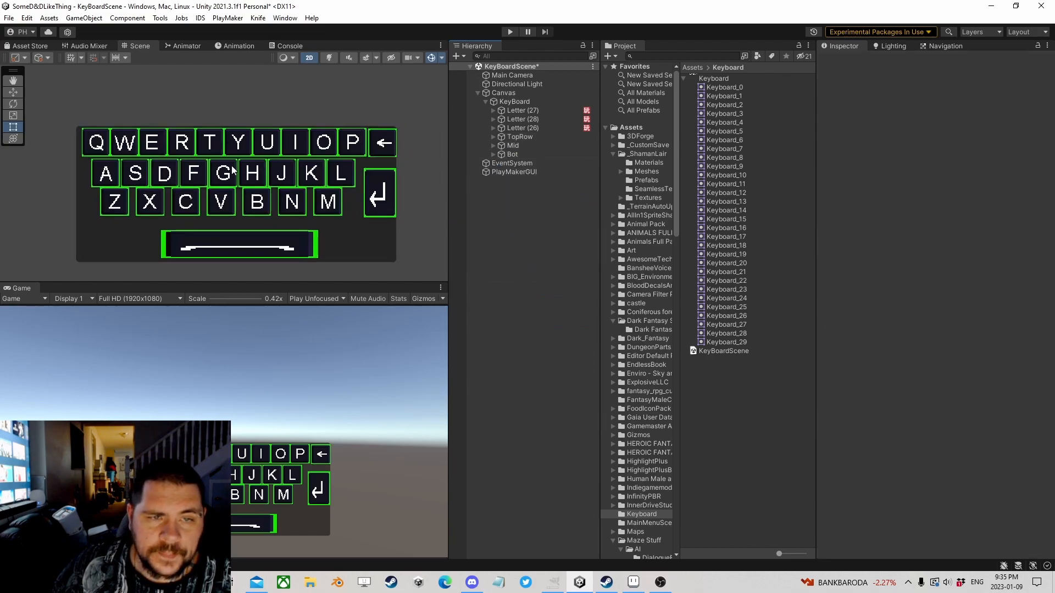
pyautogui.click(485, 102)
# - Anchor the KeyBoard panel to the bottom-left of the canvas
pyautogui.click(501, 102)
pyautogui.press('f')
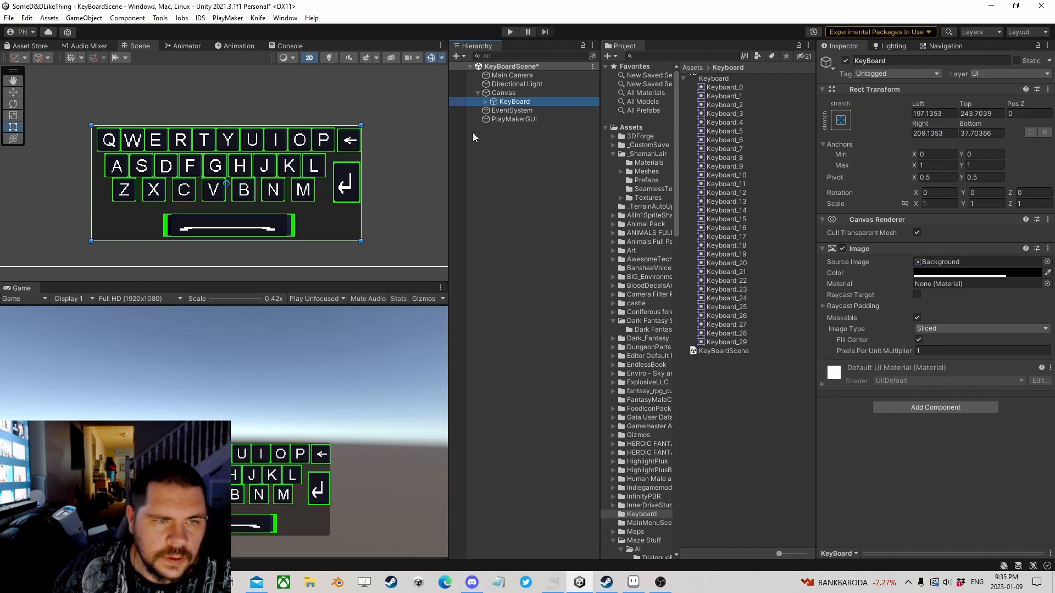
pyautogui.click(840, 120)
pyautogui.click(878, 255)
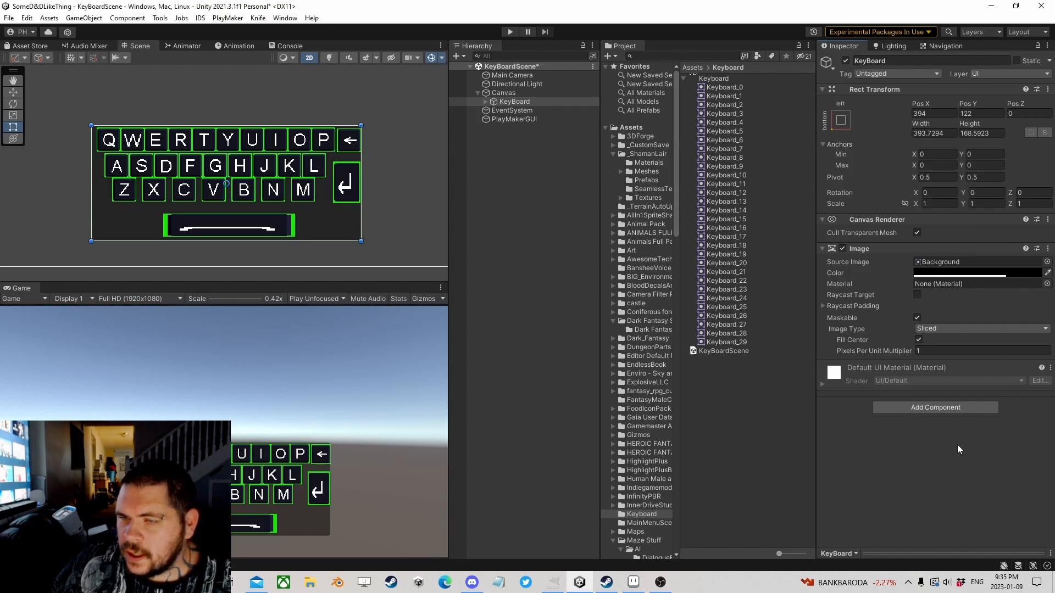
# - Set the KeyBoard panel's height to 169
pyautogui.click(514, 102)
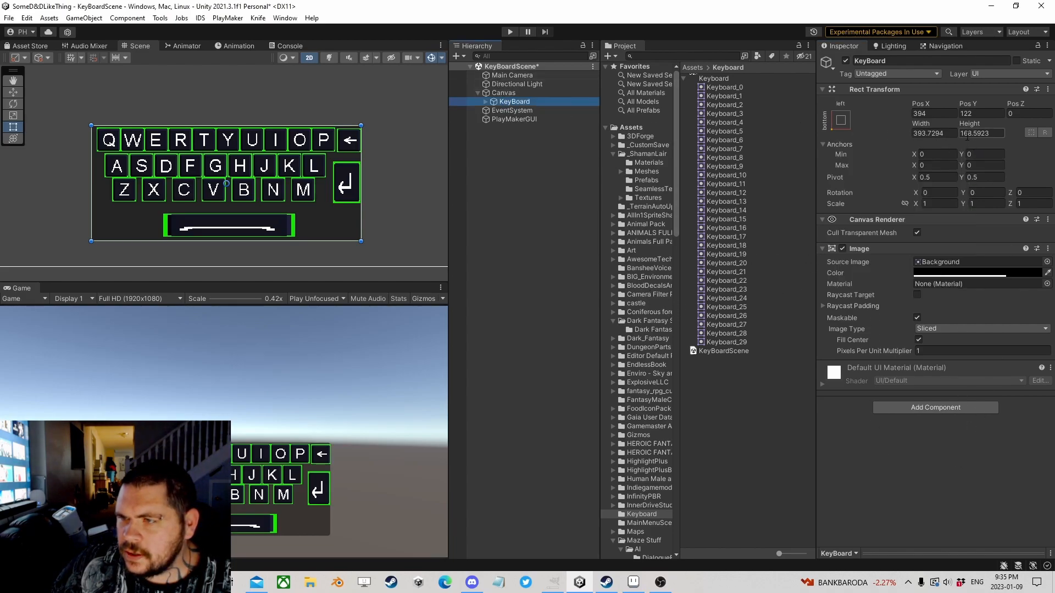
pyautogui.moveTo(965, 133); pyautogui.dragTo(998, 136)
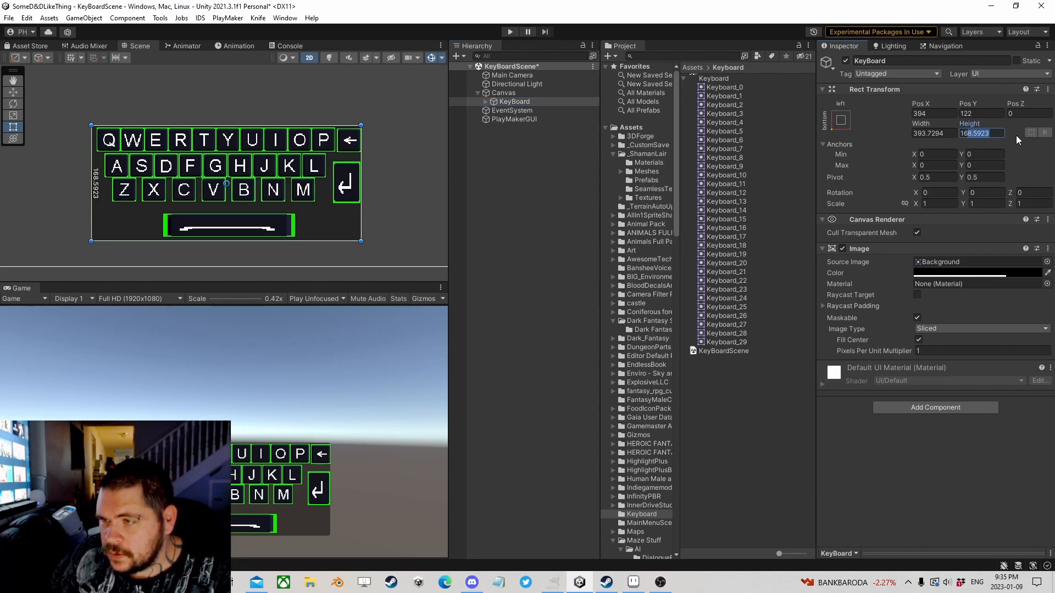
pyautogui.write('69')
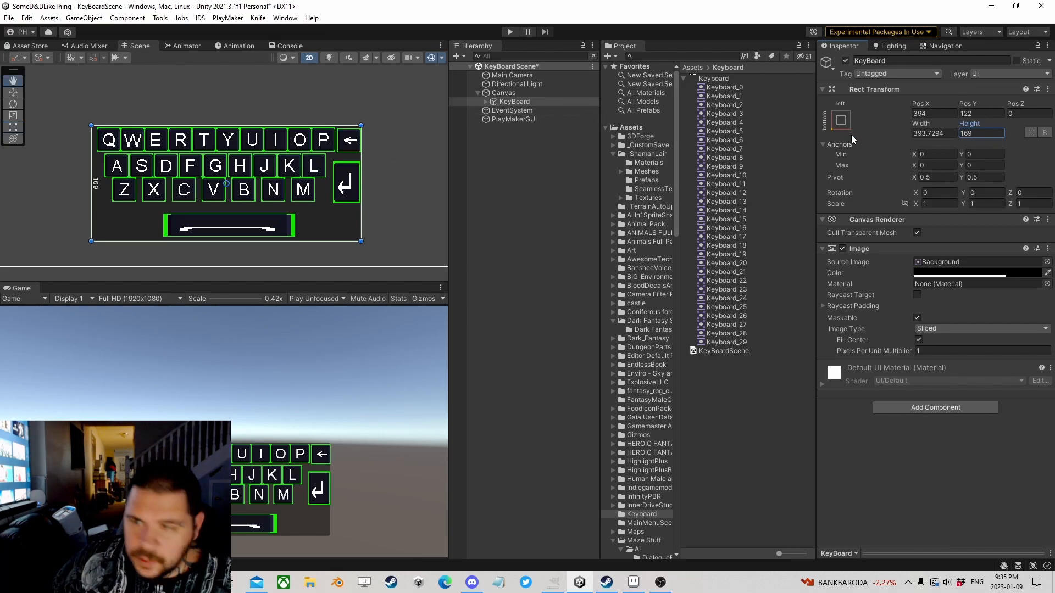
# - Reapply the bottom-left anchor preset to the KeyBoard panel with its position also set
pyautogui.click(839, 120)
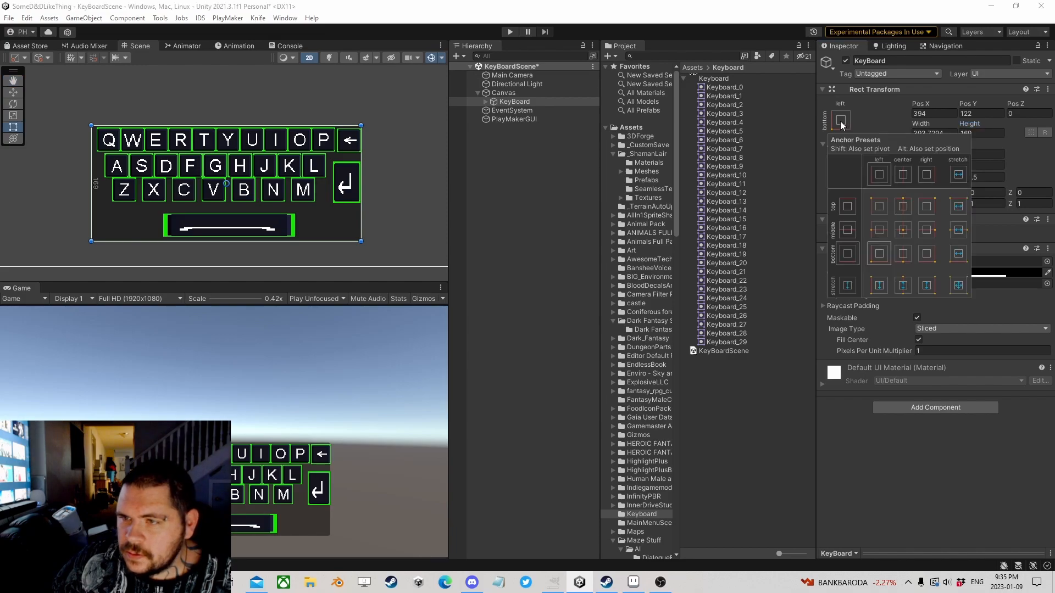
pyautogui.click(879, 259)
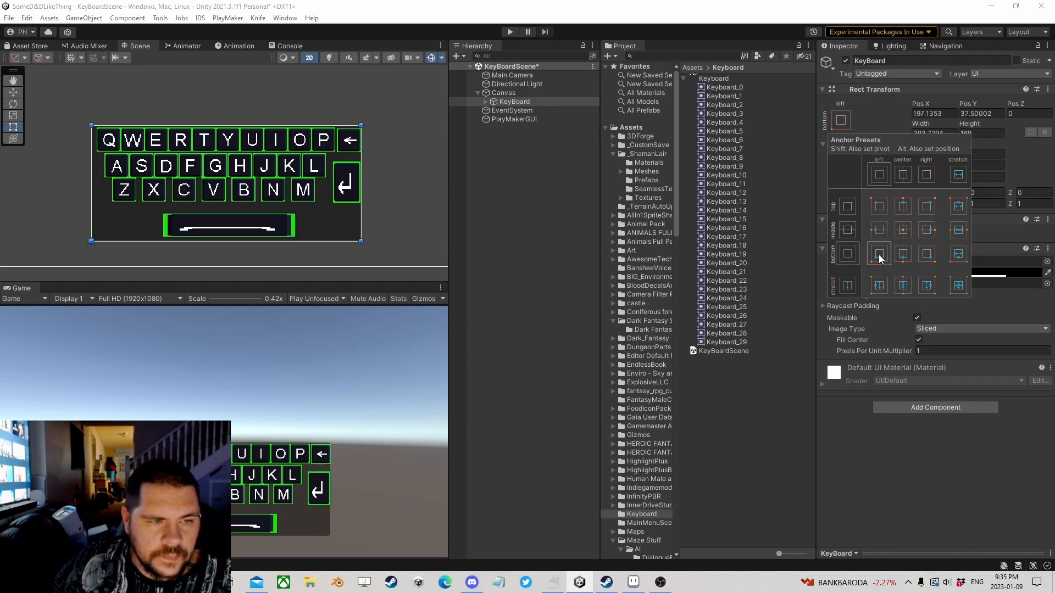
pyautogui.click(925, 456)
pyautogui.scroll(-2, 240, 171)
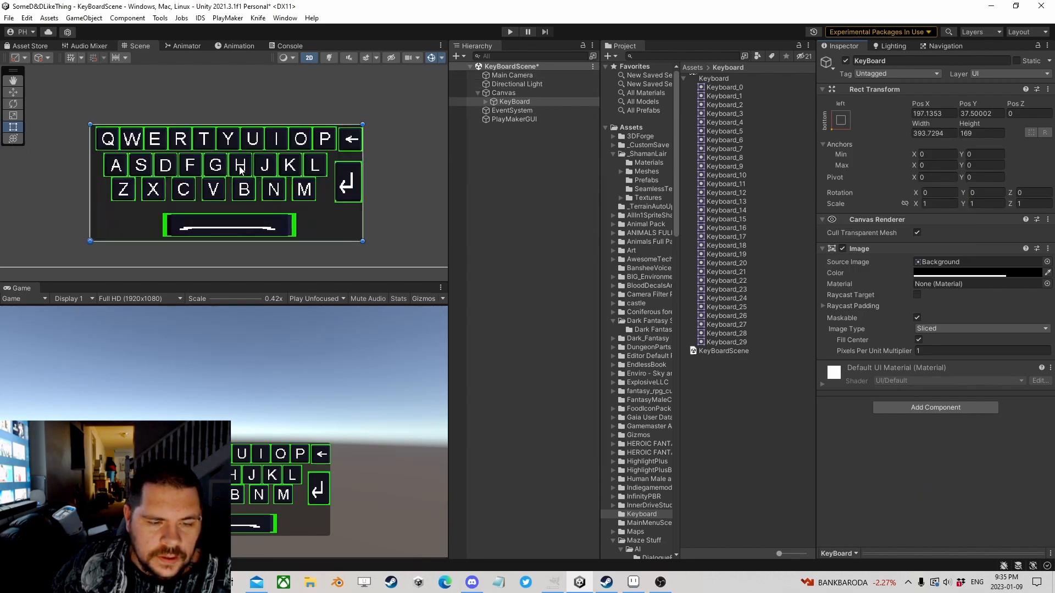
pyautogui.click(510, 92)
pyautogui.rightClick(504, 93)
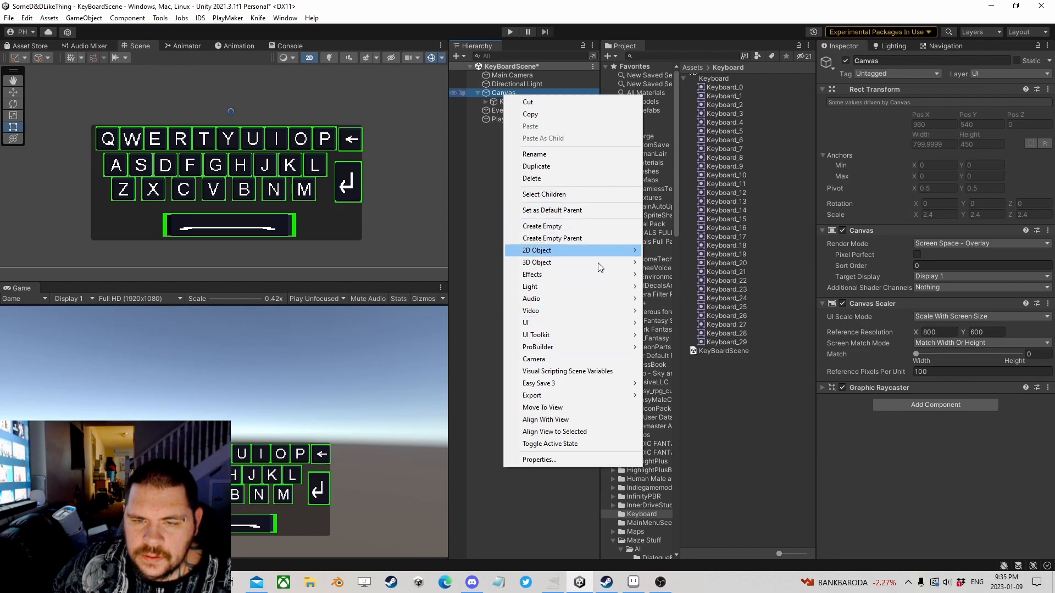
pyautogui.click(484, 185)
pyautogui.click(503, 93)
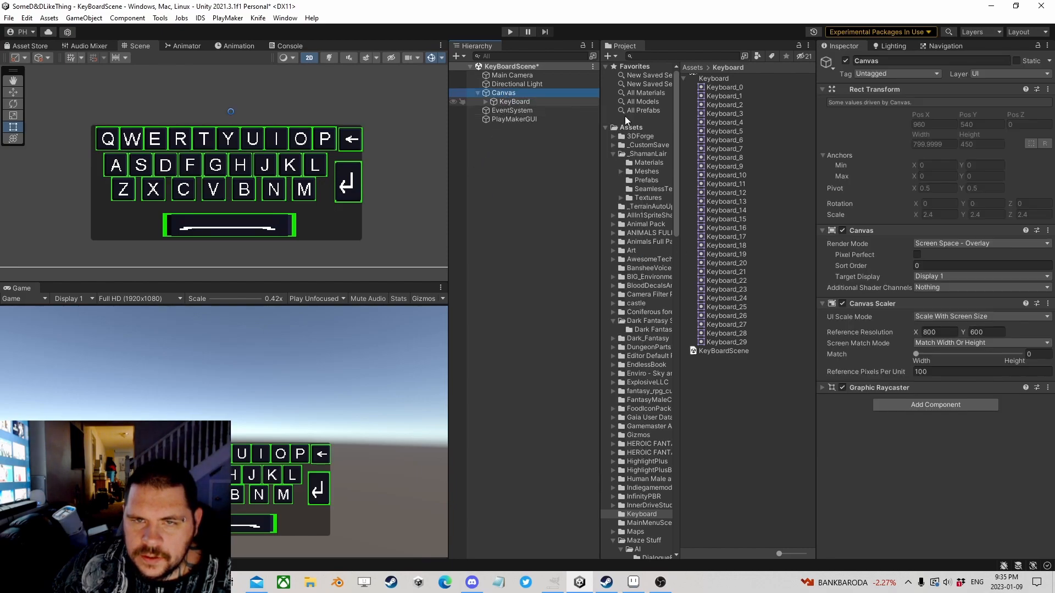
pyautogui.click(936, 404)
pyautogui.click(911, 440)
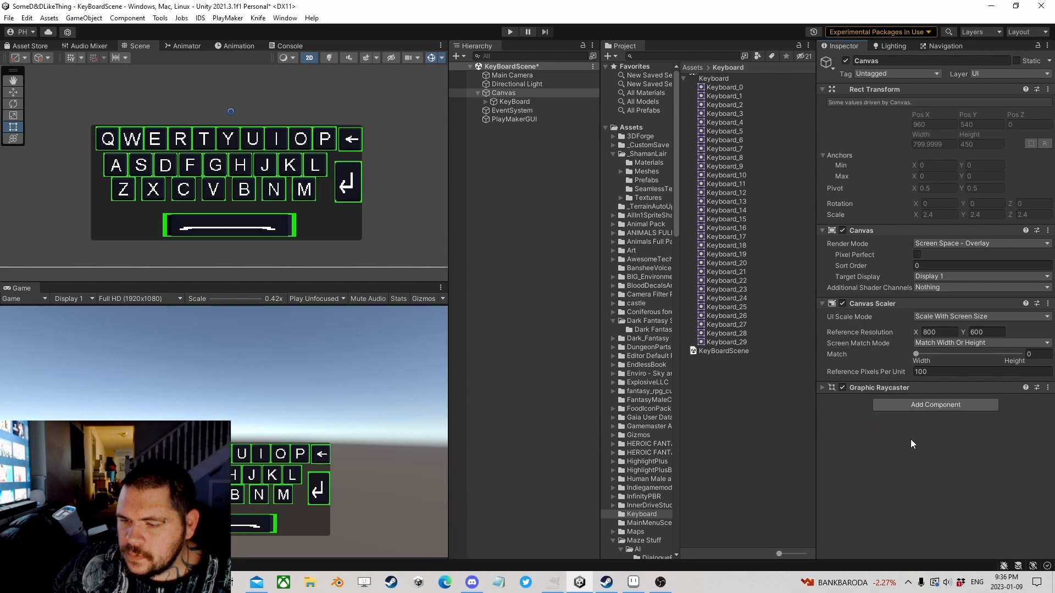
# - Try scaling the KeyBoard panel to check its pivot, and restore its scale to 1
pyautogui.click(517, 103)
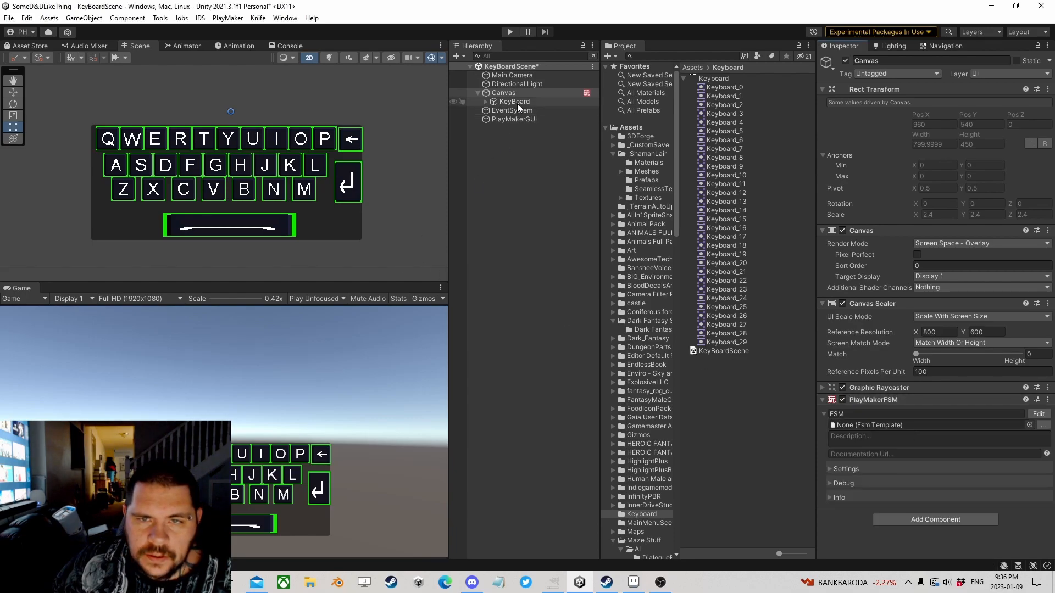
pyautogui.click(905, 203)
pyautogui.moveTo(915, 204)
pyautogui.mouseDown()
pyautogui.moveTo(897, 205)
pyautogui.moveTo(915, 206)
pyautogui.mouseUp()
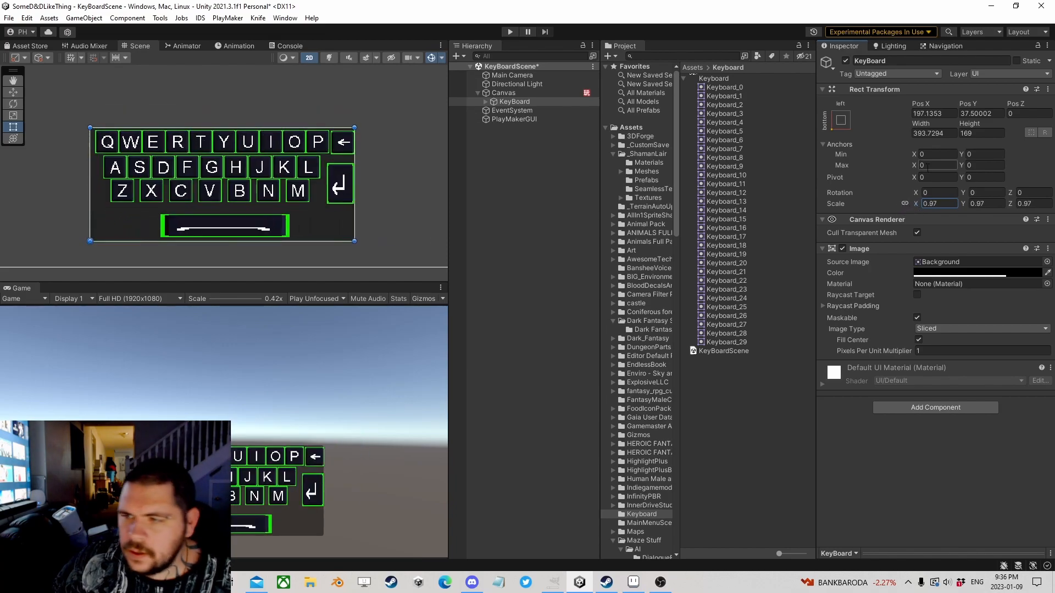
pyautogui.click(942, 202)
pyautogui.write('1')
# - Open the Canvas object's FSM for editing and add a Get Key Down action to State 1
pyautogui.click(522, 93)
pyautogui.click(1038, 414)
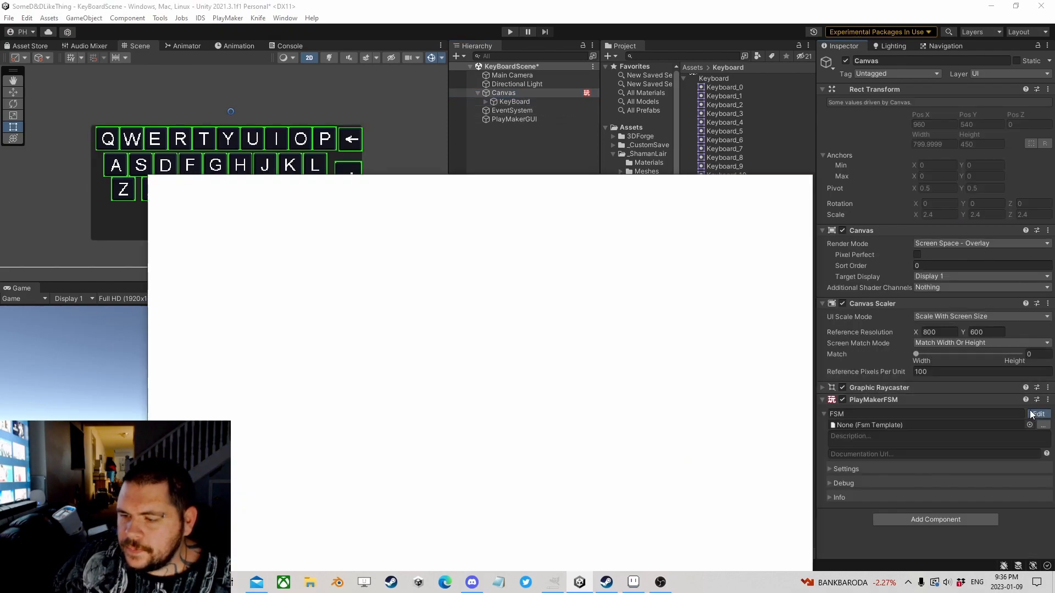
pyautogui.moveTo(669, 174); pyautogui.dragTo(648, 83)
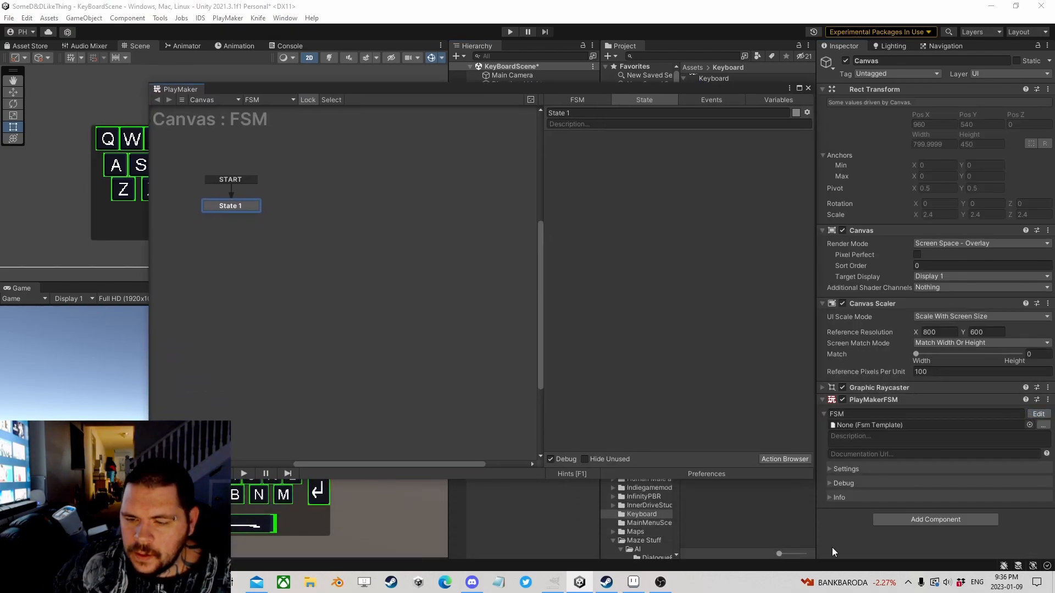
pyautogui.click(785, 457)
pyautogui.write('get ')
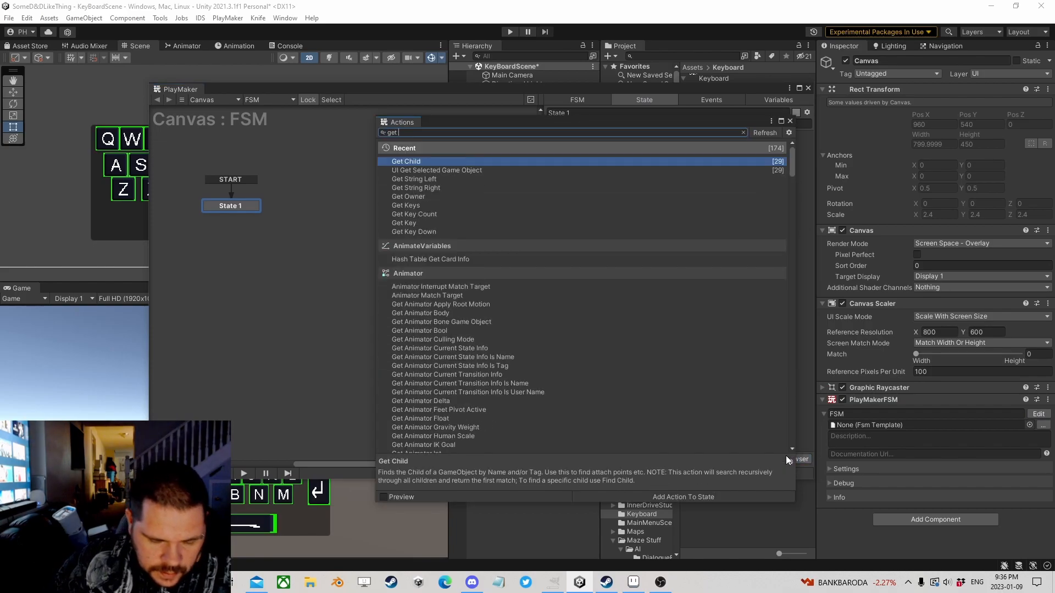
pyautogui.write('key down')
pyautogui.press('Return')
pyautogui.click(790, 121)
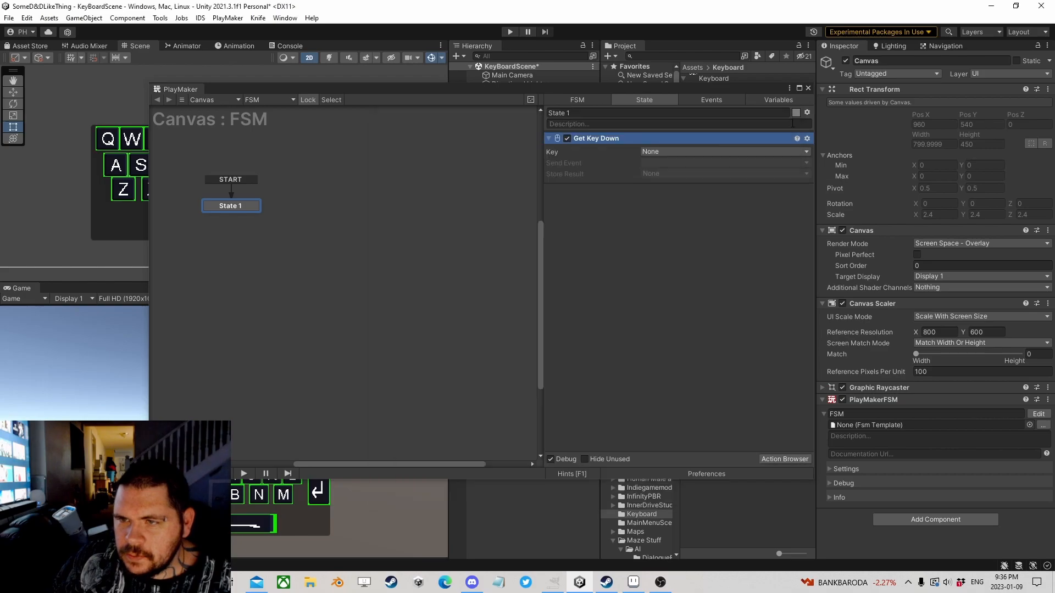
# - Set State 1's Get Key Down action to the Tab key, sending a new event named Tab
pyautogui.click(684, 151)
pyautogui.click(680, 53)
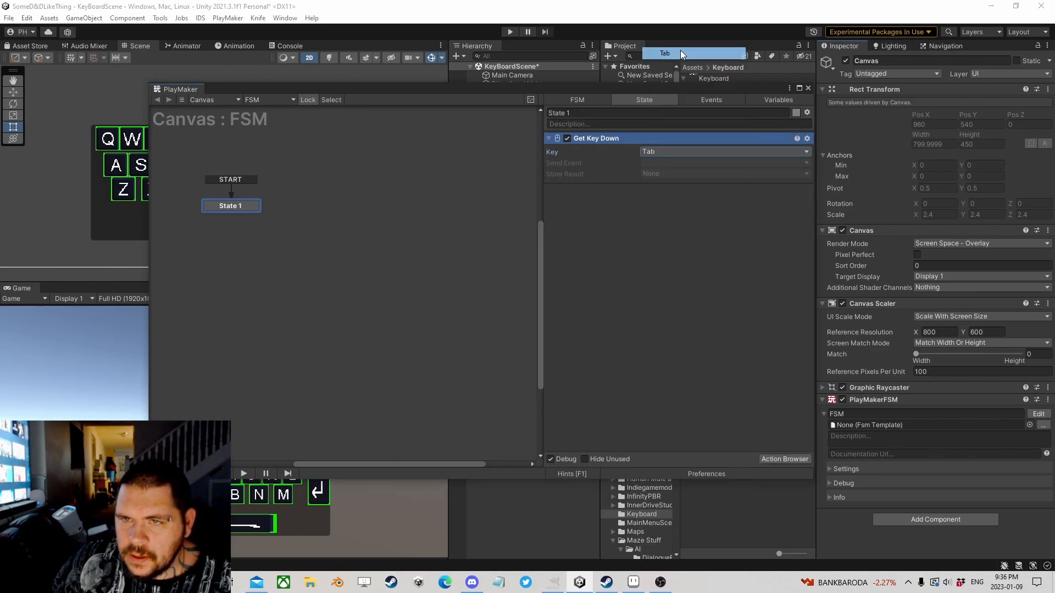
pyautogui.click(651, 163)
pyautogui.click(664, 228)
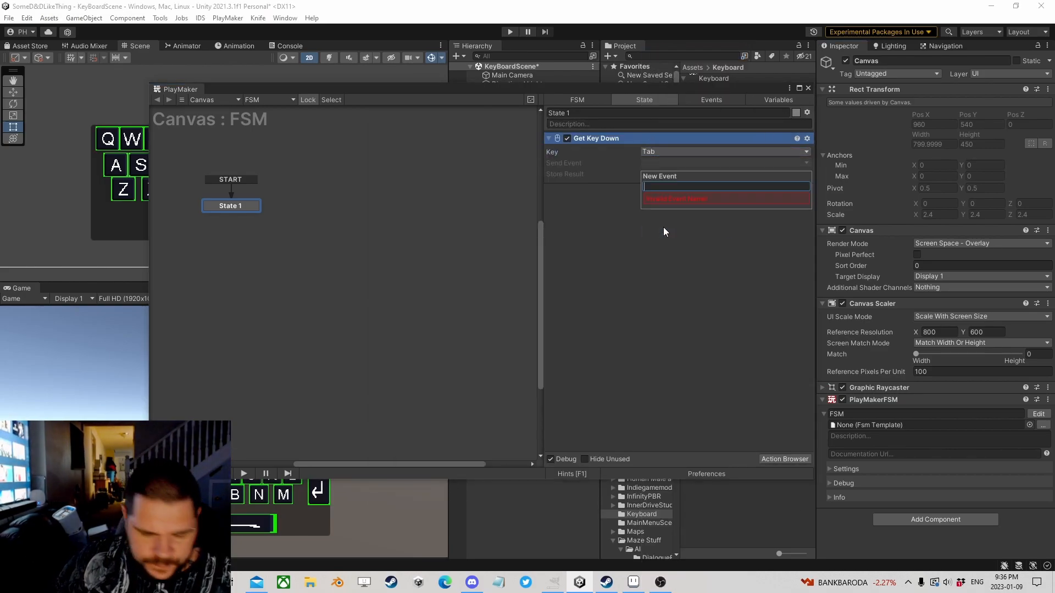
pyautogui.write('Tab')
pyautogui.press('Return')
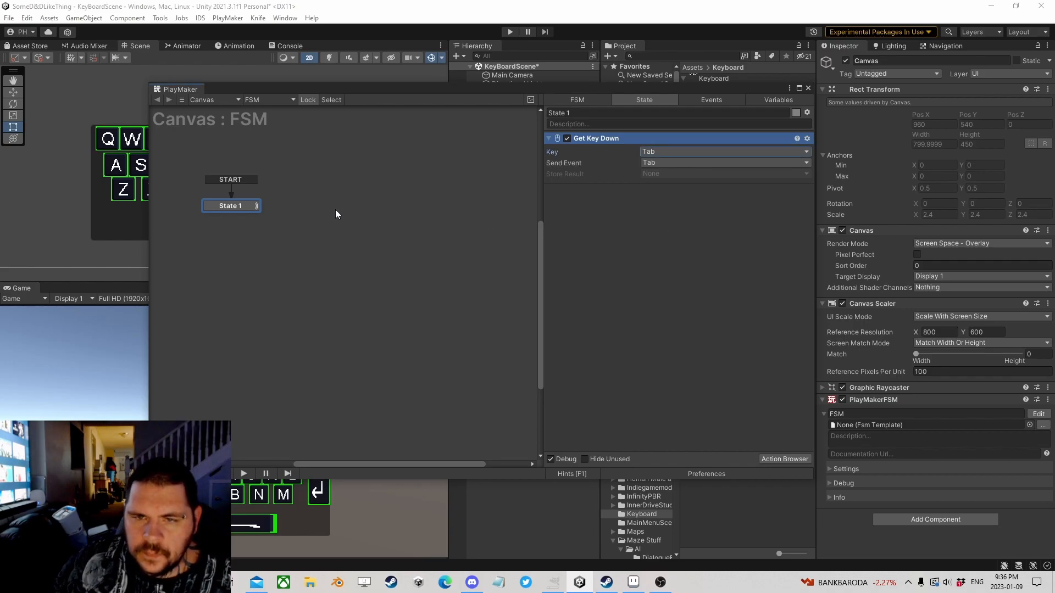
# - Add a Tab transition to State 1 and link it to a new State 2
pyautogui.rightClick(228, 207)
pyautogui.moveTo(271, 214)
pyautogui.click(389, 214)
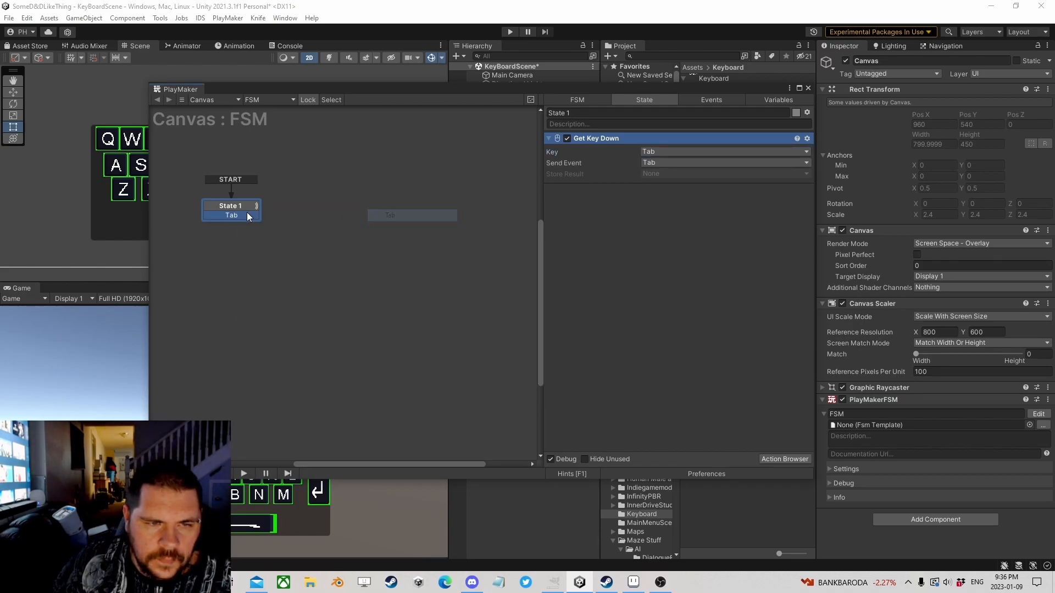
pyautogui.moveTo(231, 215); pyautogui.dragTo(303, 209)
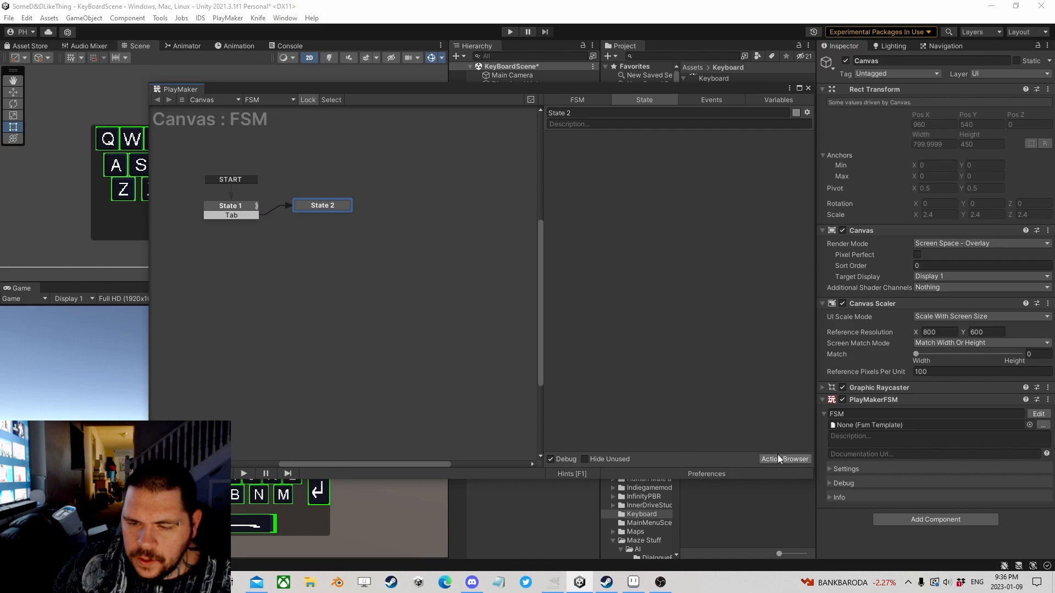
# - Create a Bool variable named IsOpen in the Canvas FSM
pyautogui.click(779, 100)
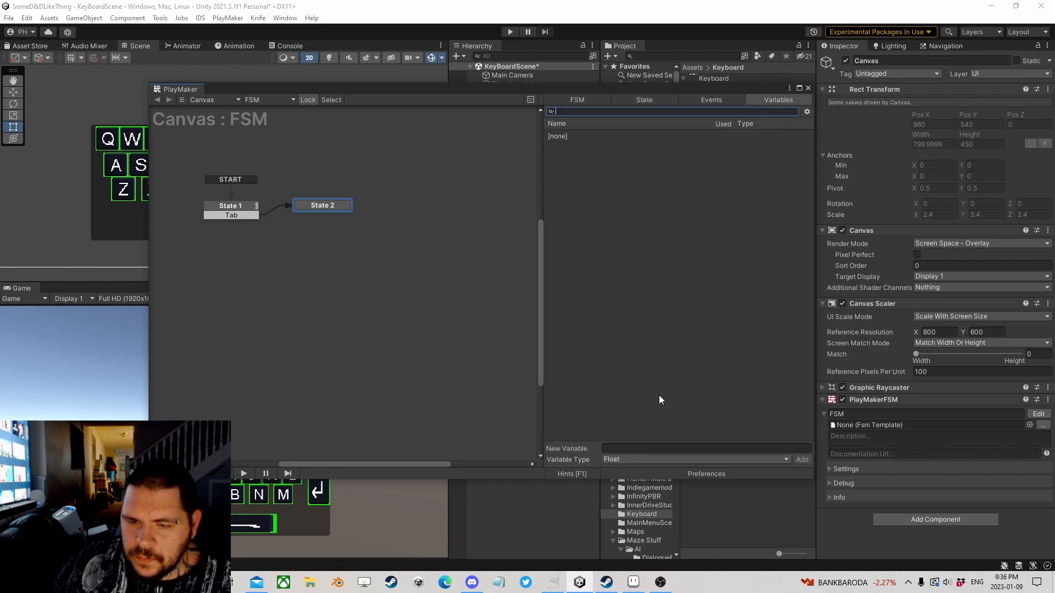
pyautogui.click(657, 460)
pyautogui.click(627, 287)
pyautogui.click(662, 449)
pyautogui.write('IsO')
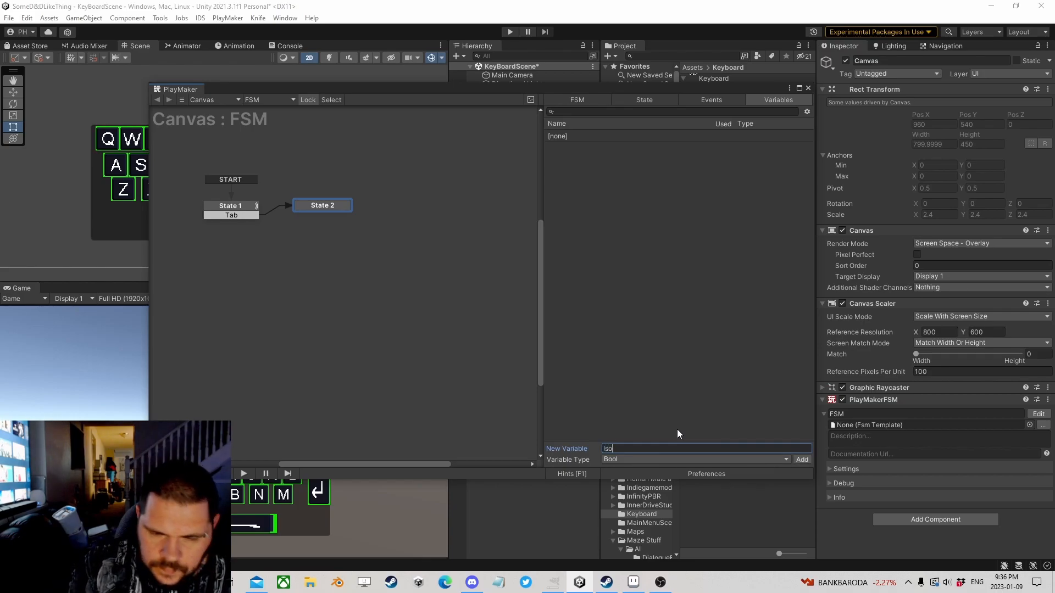
pyautogui.write('pen')
pyautogui.press('Return')
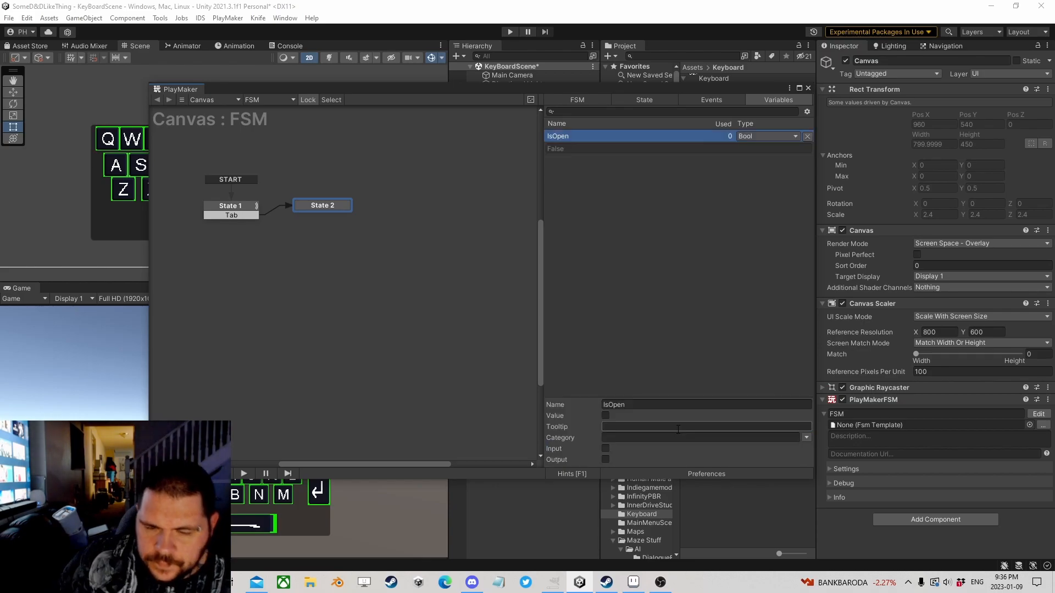
# - Add a Bool Test action to State 2
pyautogui.click(319, 206)
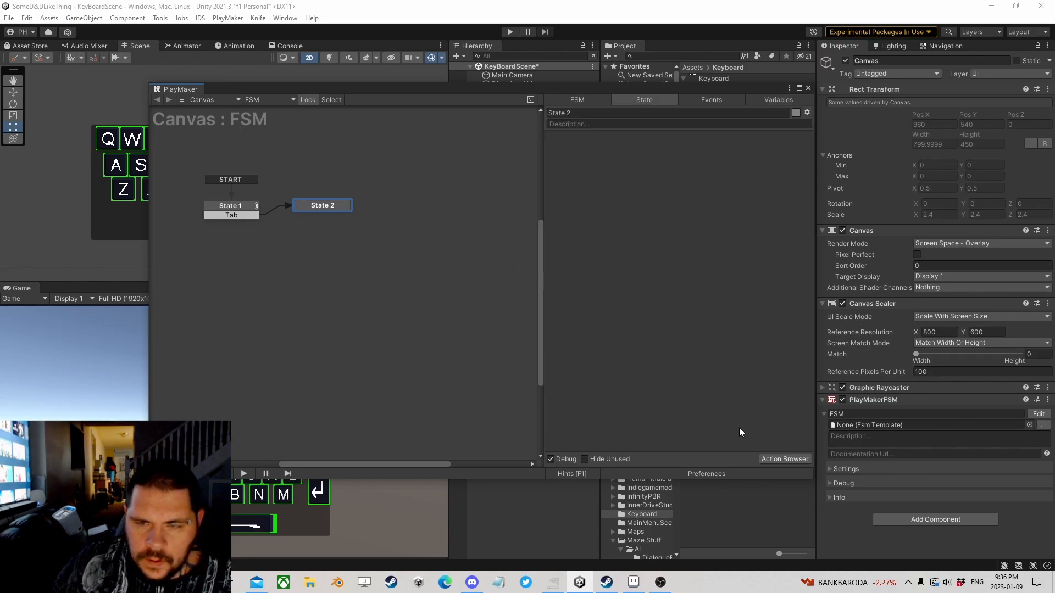
pyautogui.click(792, 458)
pyautogui.write('bool test')
pyautogui.press('Down')
pyautogui.press('Return')
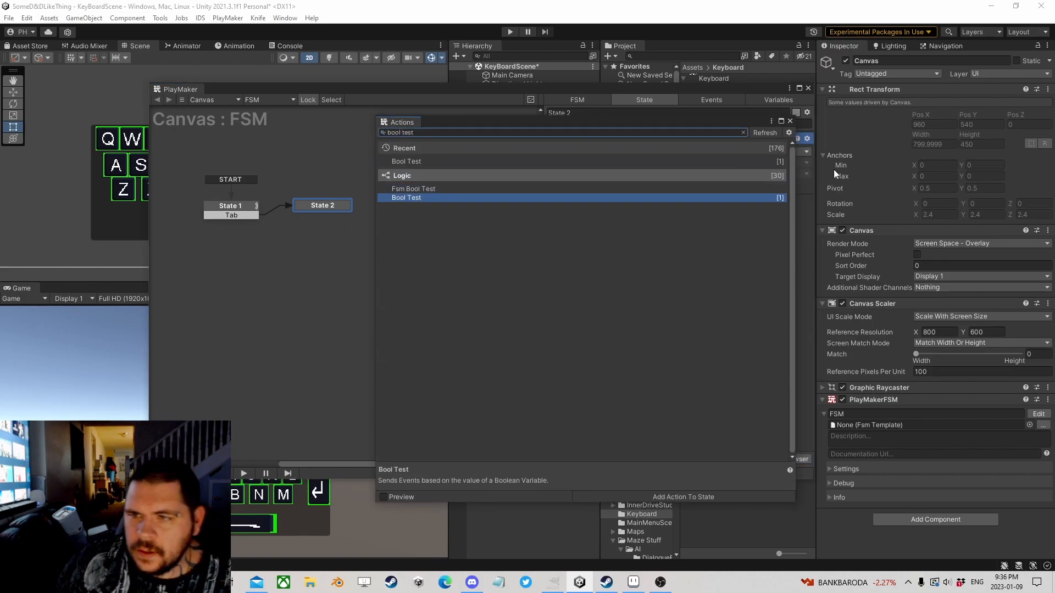
pyautogui.click(790, 121)
# - Set State 2's Bool Test to check IsOpen, sending new events True when true and False when false
pyautogui.click(730, 150)
pyautogui.click(691, 173)
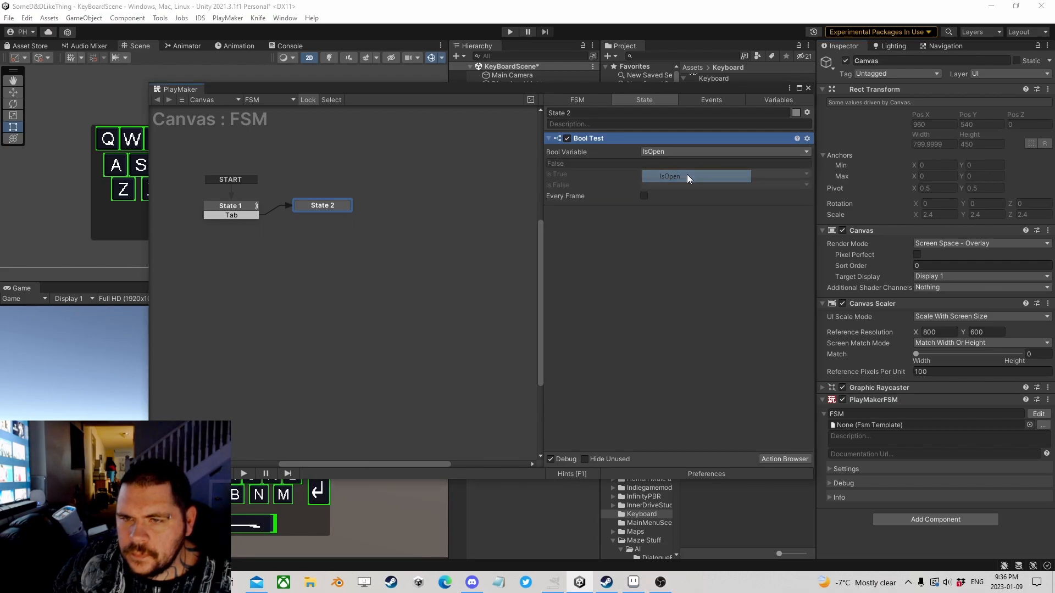
pyautogui.click(690, 173)
pyautogui.click(678, 254)
pyautogui.write('True')
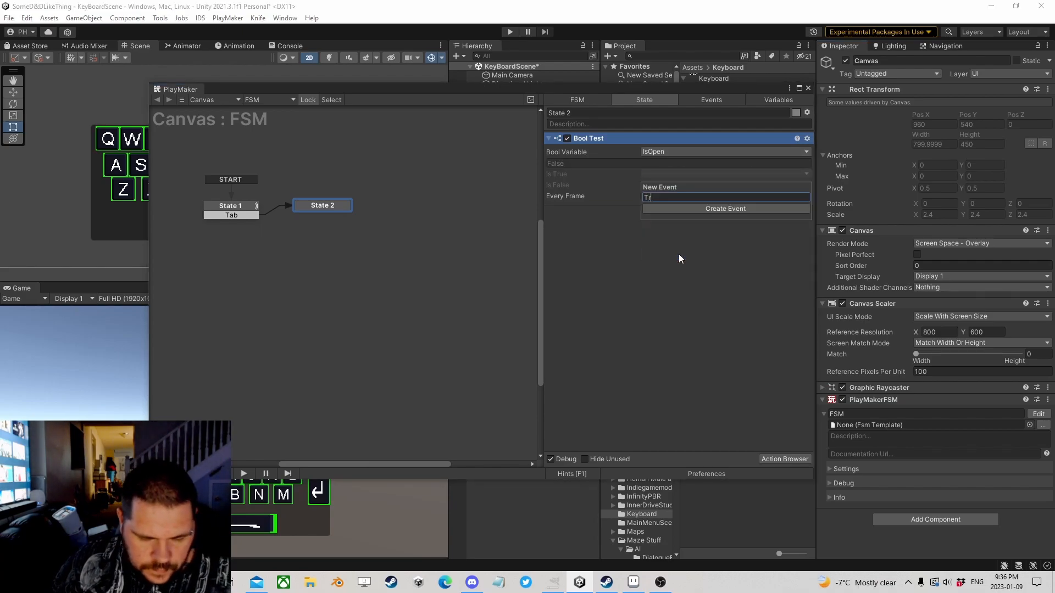
pyautogui.press('Return')
pyautogui.click(670, 174)
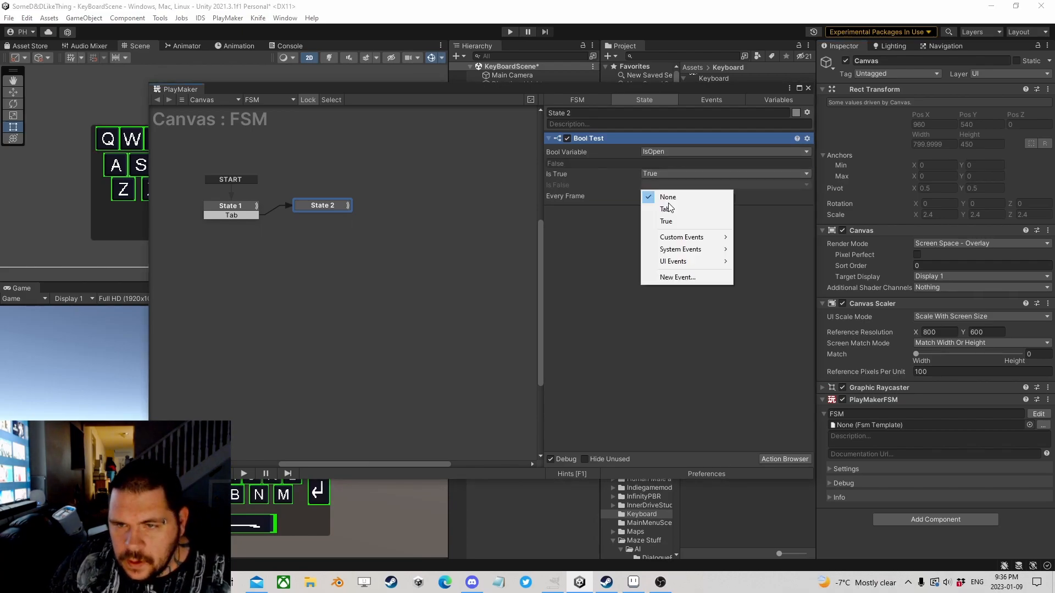
pyautogui.click(681, 276)
pyautogui.write('False')
pyautogui.press('Return')
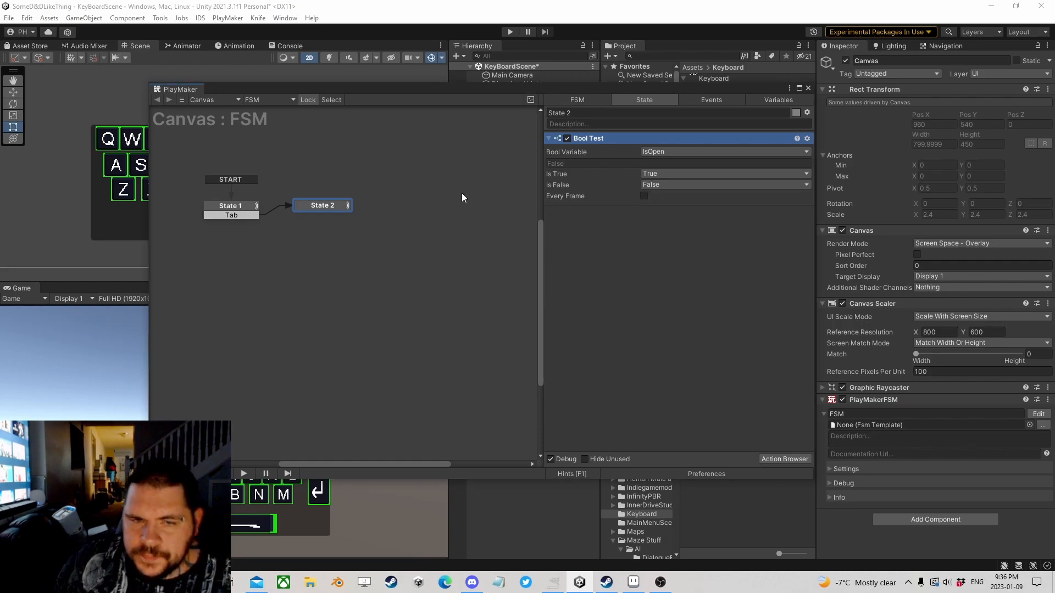
# - Add a Tab transition to State 2 and link it to a new State 3
pyautogui.rightClick(314, 211)
pyautogui.moveTo(360, 209)
pyautogui.click(467, 210)
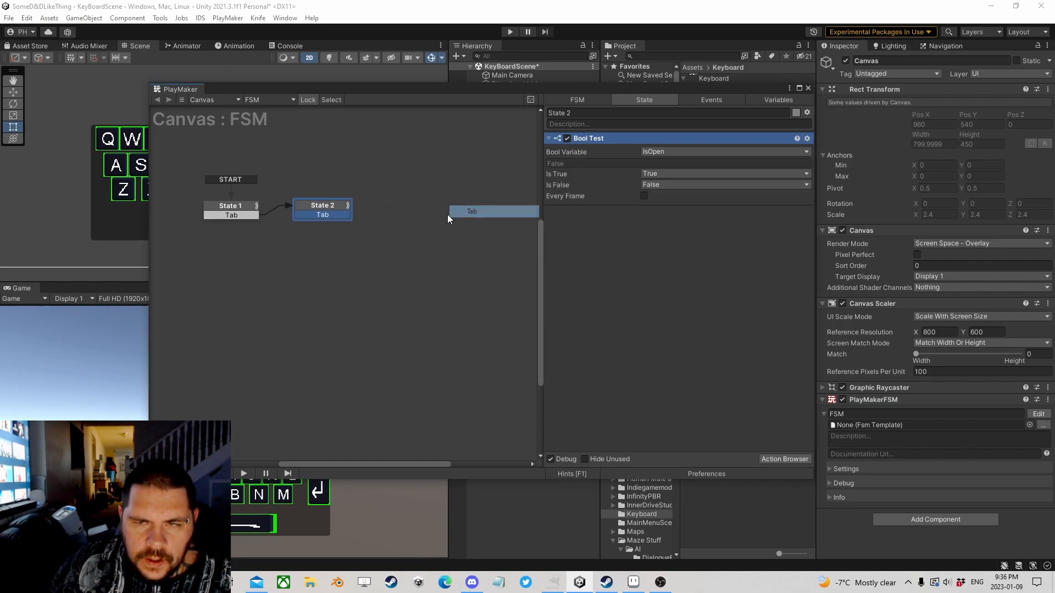
pyautogui.moveTo(344, 215); pyautogui.dragTo(419, 214)
# - Add a Tween Scale action to State 3
pyautogui.click(772, 457)
pyautogui.write('tween')
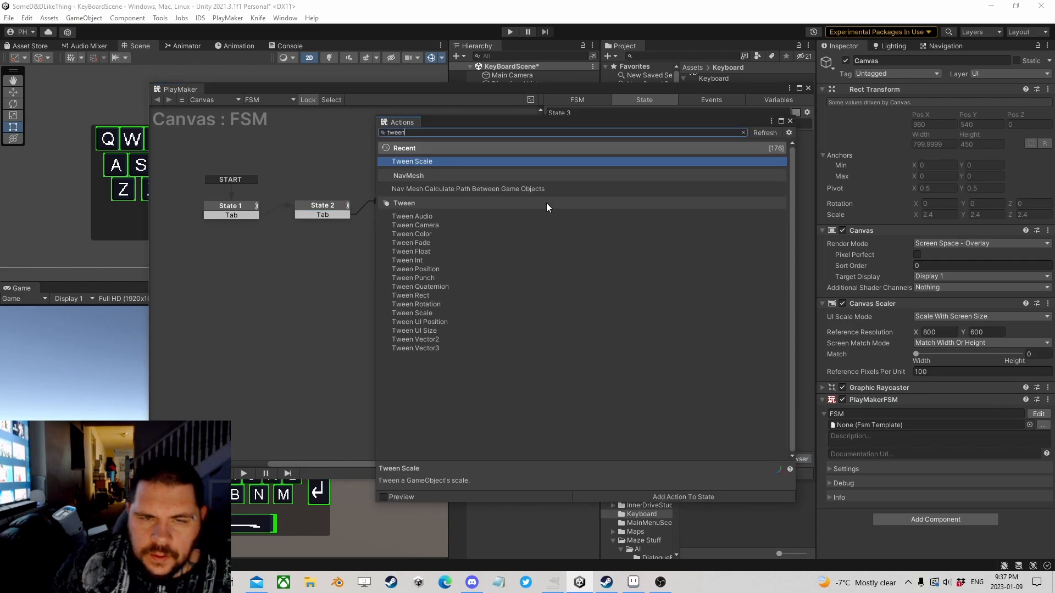
pyautogui.click(790, 121)
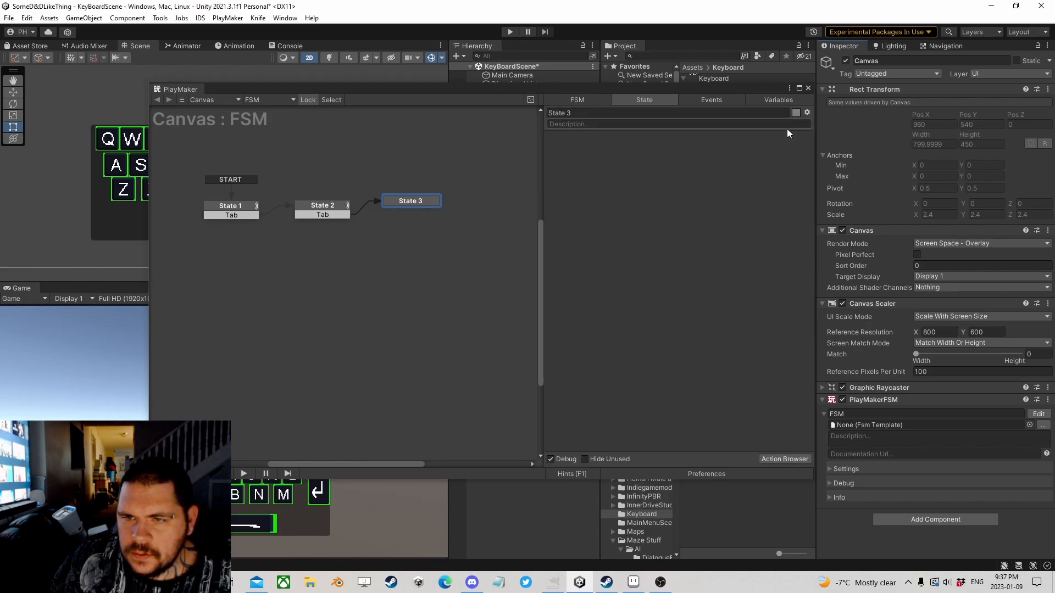
pyautogui.click(784, 458)
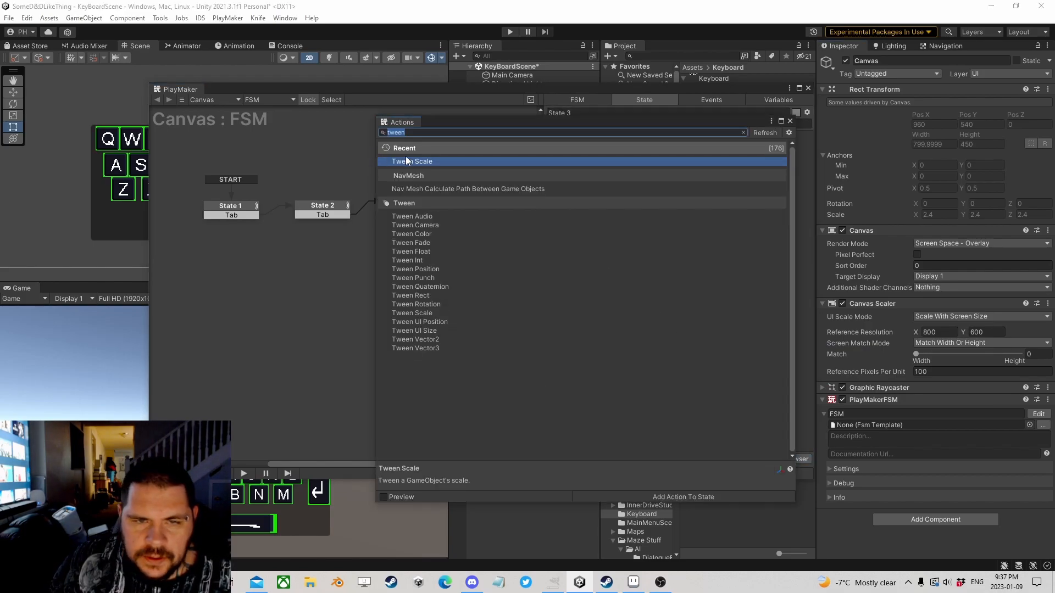
pyautogui.click(790, 121)
# - Keep the tween starting from Current Scale and set its ease type to Ease In Out Sine
pyautogui.click(684, 178)
pyautogui.click(688, 188)
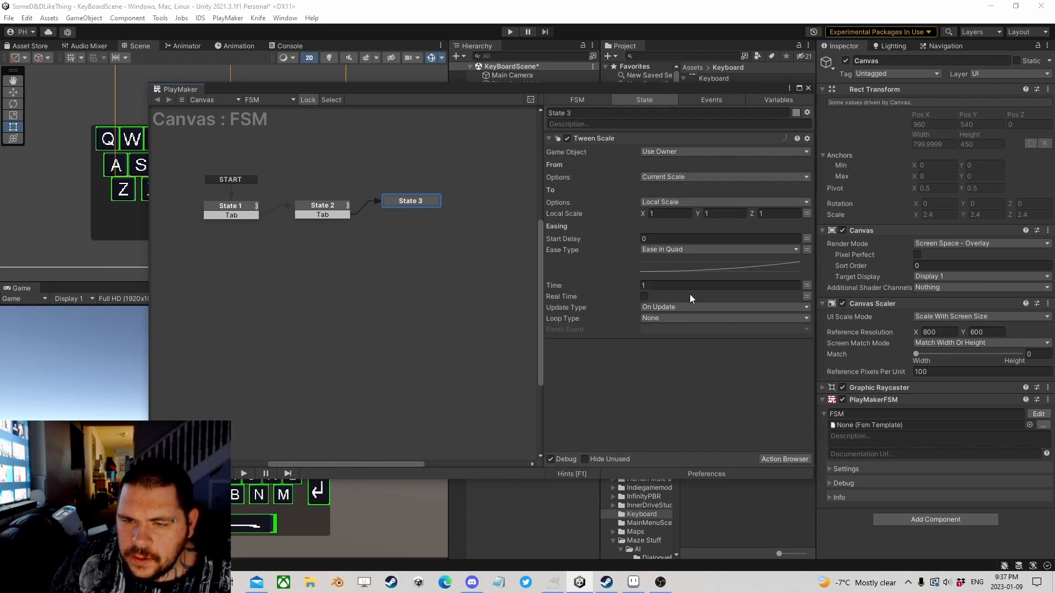
pyautogui.click(677, 251)
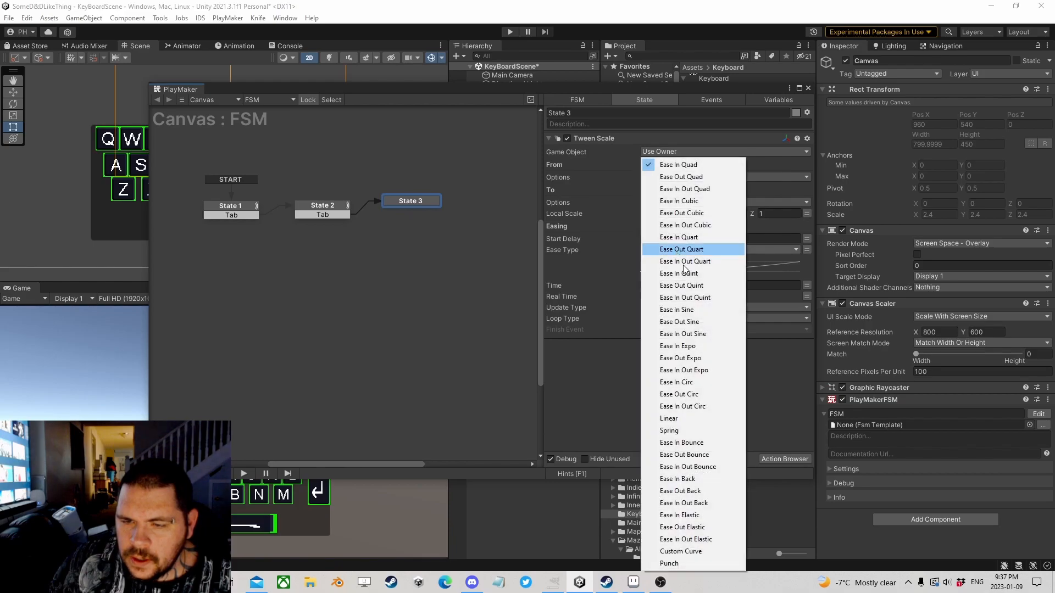
pyautogui.click(694, 335)
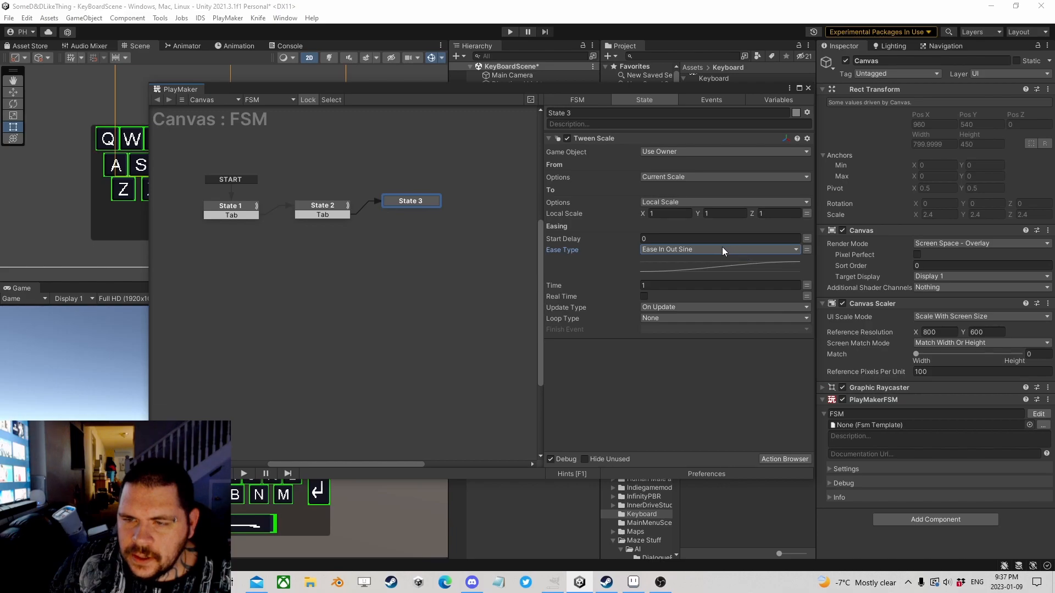
# - Add a FINISHED transition to State 3 and set FINISHED as the Tween Scale finish event
pyautogui.click(661, 329)
pyautogui.click(429, 201)
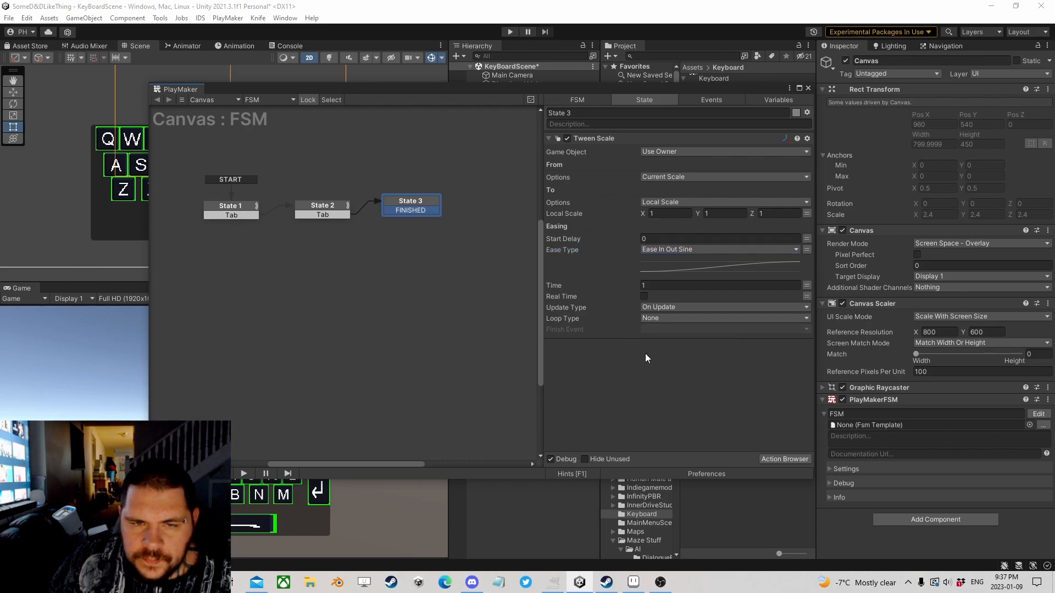
pyautogui.click(674, 330)
pyautogui.click(671, 391)
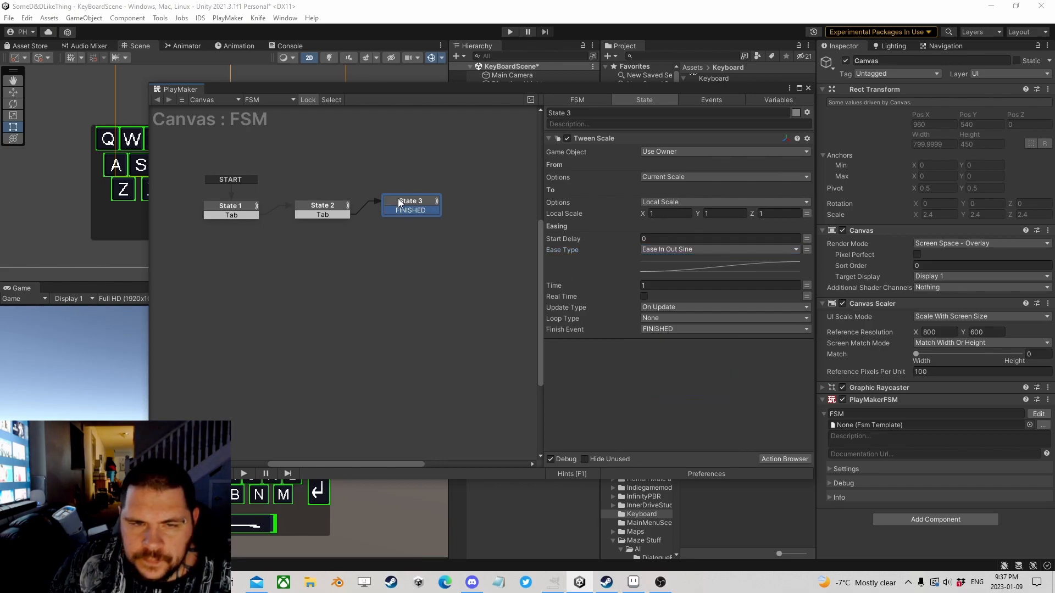
# - Add State 4 above START with a FINISHED transition, routing State 3 through it back to State 1
pyautogui.moveTo(399, 212); pyautogui.dragTo(243, 212)
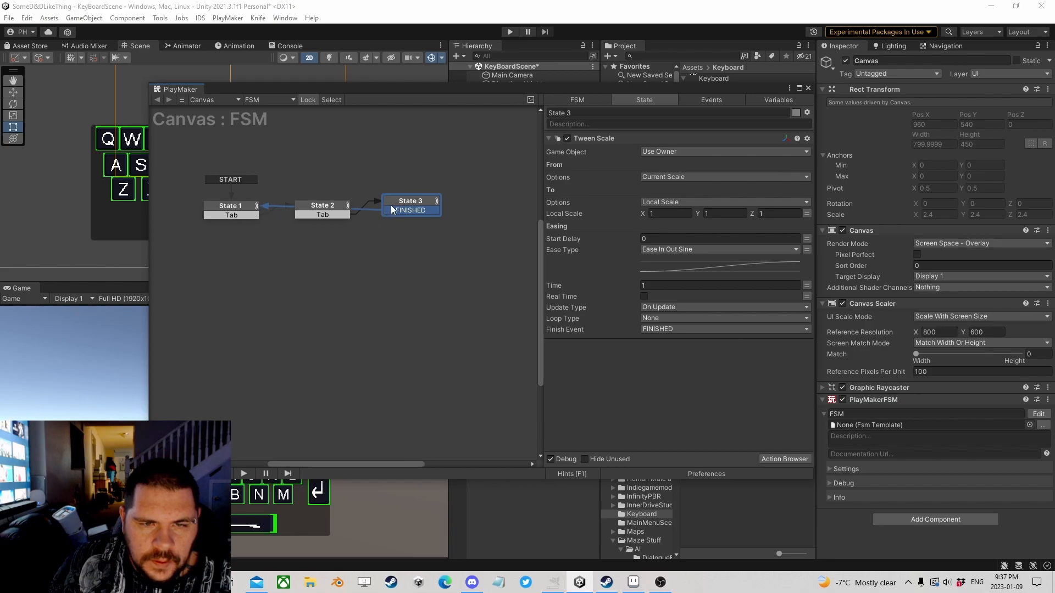
pyautogui.rightClick(262, 162)
pyautogui.click(291, 167)
pyautogui.moveTo(291, 165); pyautogui.dragTo(291, 153)
pyautogui.moveTo(404, 213); pyautogui.dragTo(240, 209)
pyautogui.keyDown('ctrl'); pyautogui.click(301, 156); pyautogui.keyUp('ctrl')
pyautogui.moveTo(285, 154); pyautogui.dragTo(228, 158)
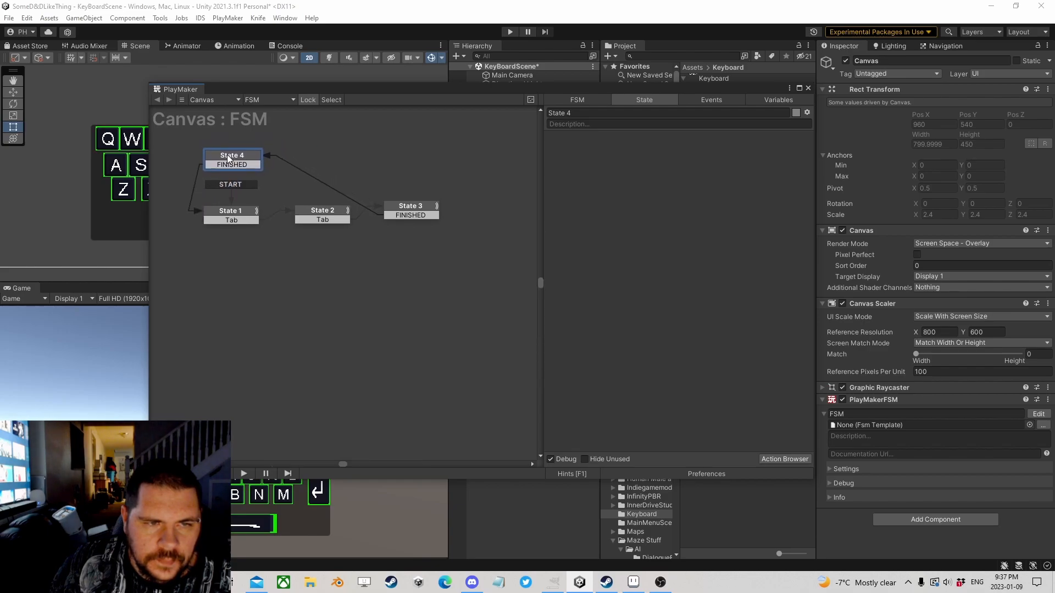
# - Change State 2's Tab transition to the True event and add a second transition for the False event
pyautogui.click(330, 211)
pyautogui.rightClick(336, 223)
pyautogui.click(312, 220)
pyautogui.rightClick(312, 219)
pyautogui.moveTo(415, 247)
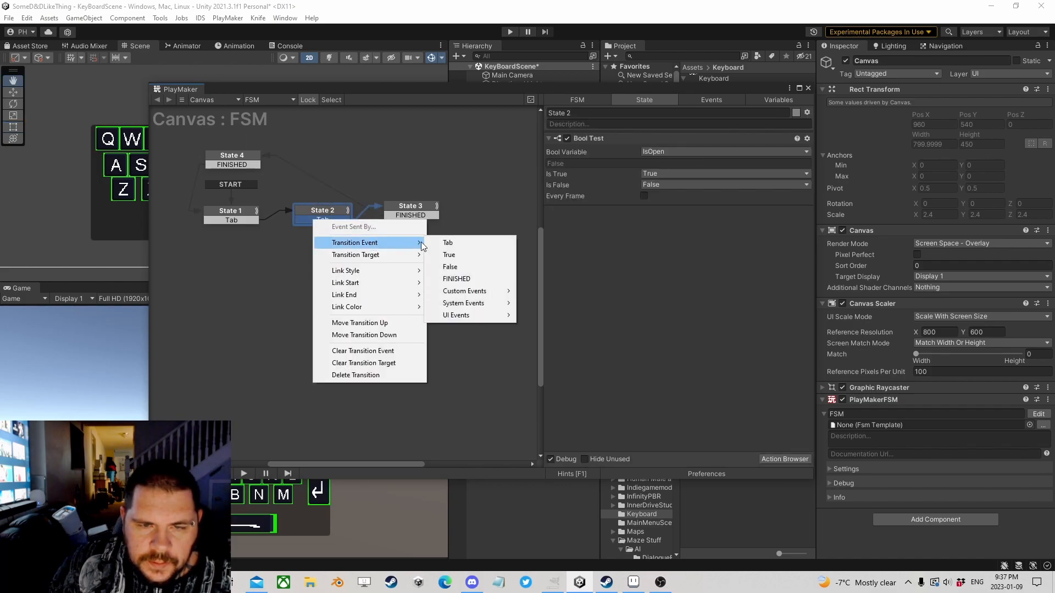
pyautogui.click(449, 254)
pyautogui.rightClick(329, 211)
pyautogui.moveTo(355, 216)
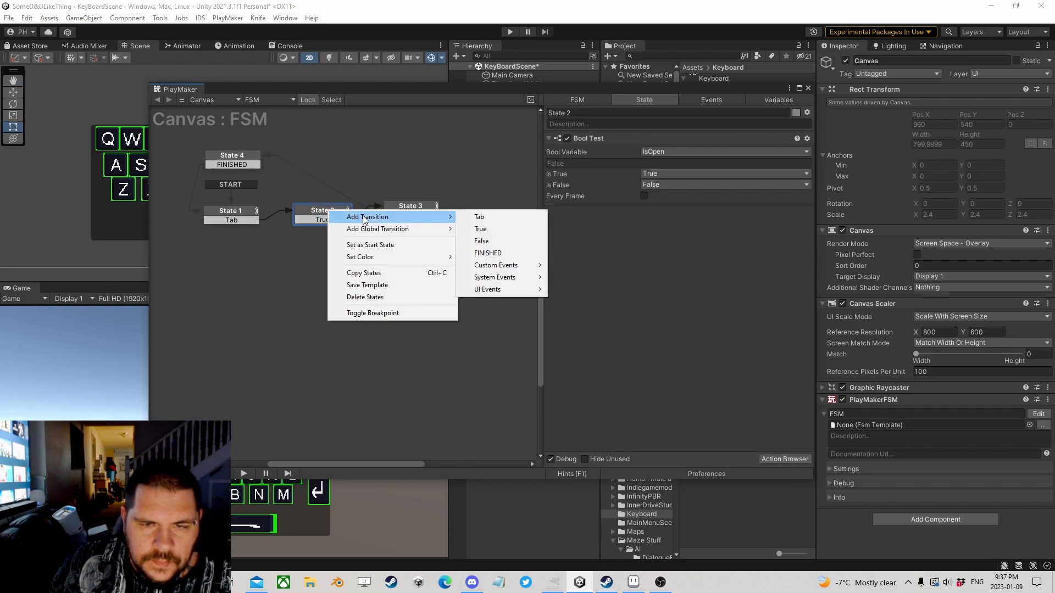
pyautogui.click(481, 240)
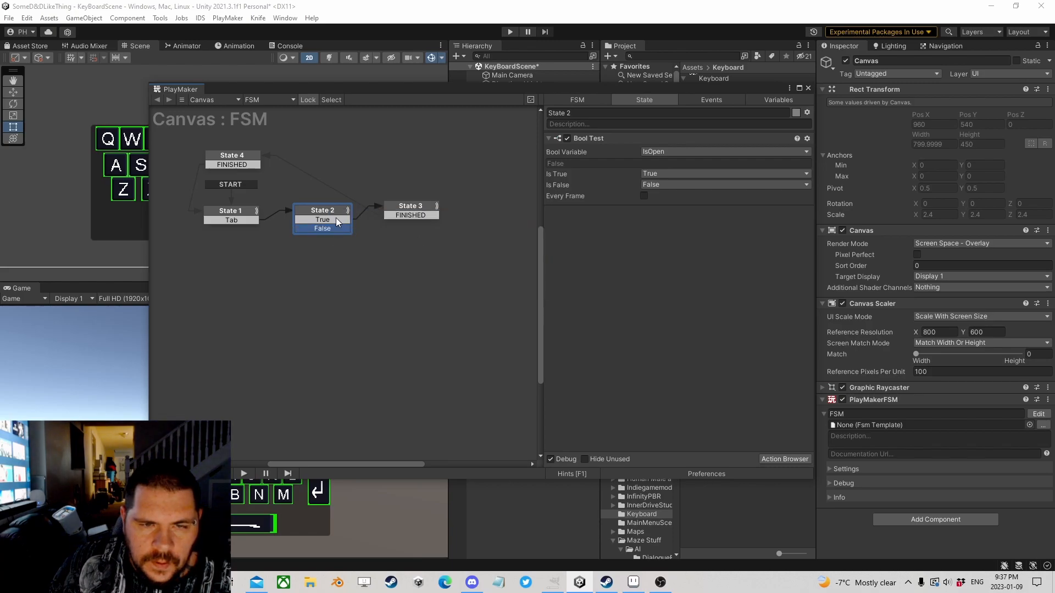
pyautogui.click(420, 211)
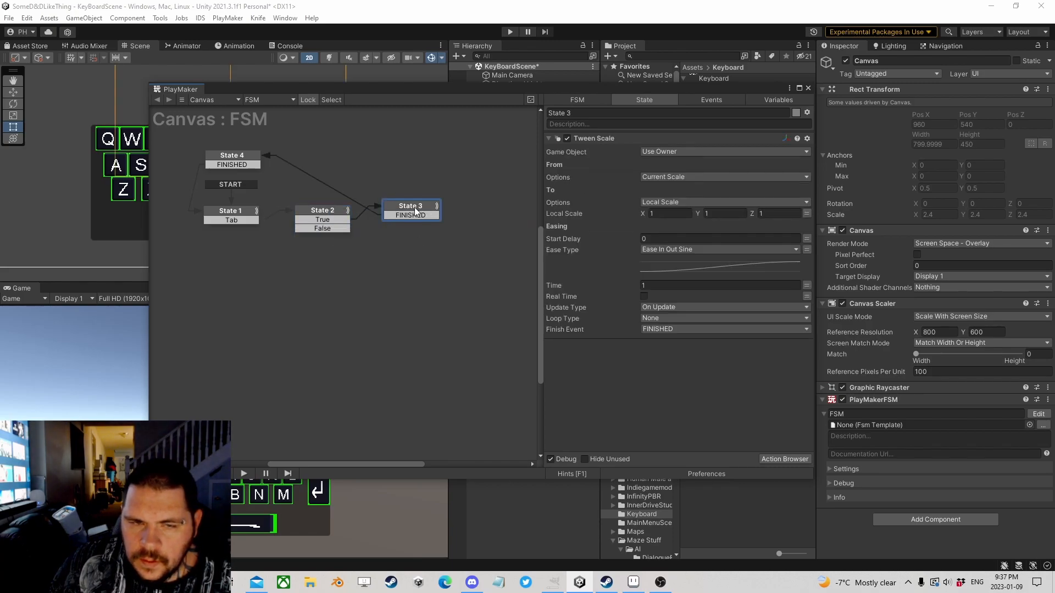
# - Duplicate State 3 as State 5 and connect State 2's True transition to State 5 and its False transition to State 3
pyautogui.click(333, 218)
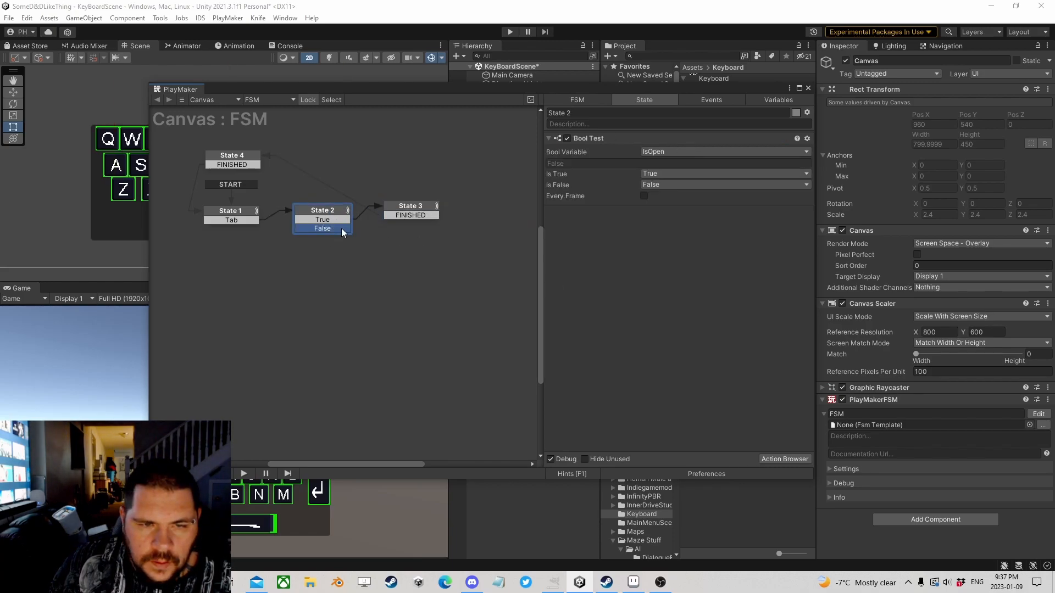
pyautogui.click(411, 209)
pyautogui.rightClick(412, 208)
pyautogui.click(371, 239)
pyautogui.rightClick(391, 236)
pyautogui.click(402, 245)
pyautogui.moveTo(348, 229); pyautogui.dragTo(411, 251)
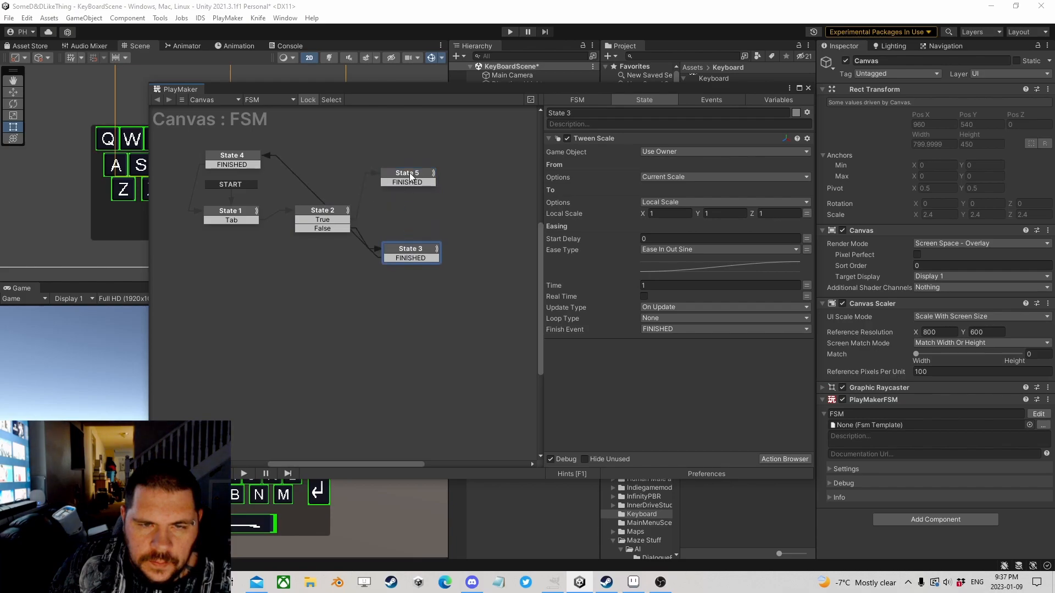
# - Arrange State 5 directly above State 3 beside State 2, and check State 2's True transition
pyautogui.moveTo(410, 176); pyautogui.dragTo(417, 199)
pyautogui.moveTo(407, 254); pyautogui.dragTo(407, 227)
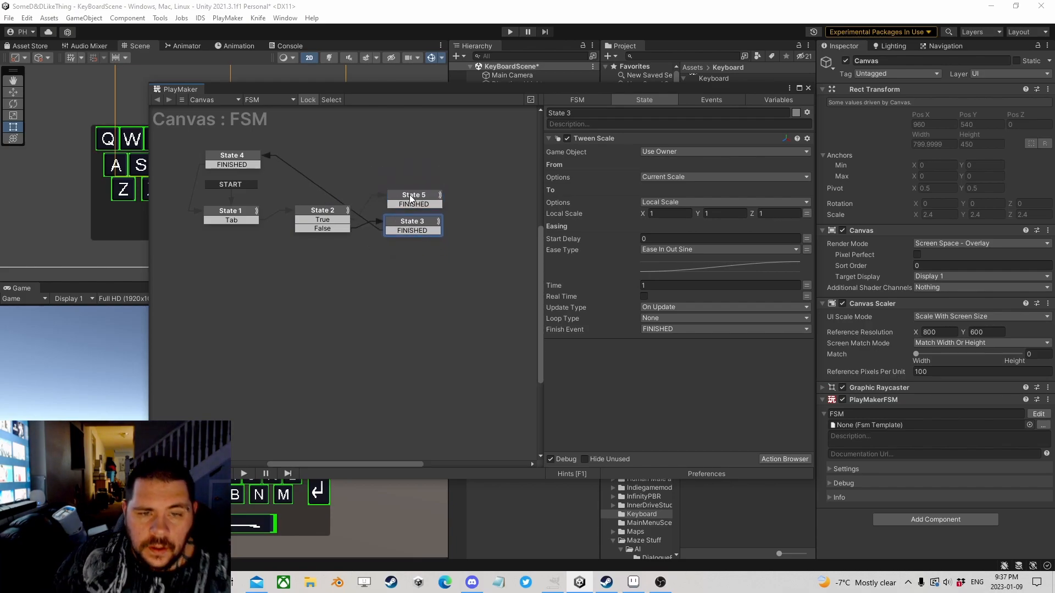
pyautogui.click(406, 204)
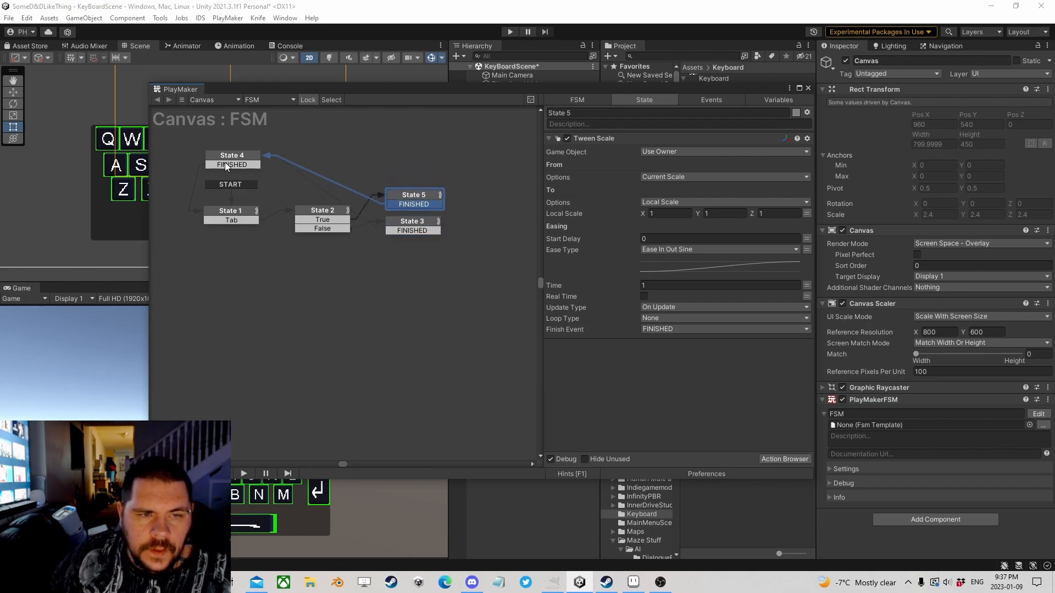
pyautogui.moveTo(404, 222); pyautogui.dragTo(403, 228)
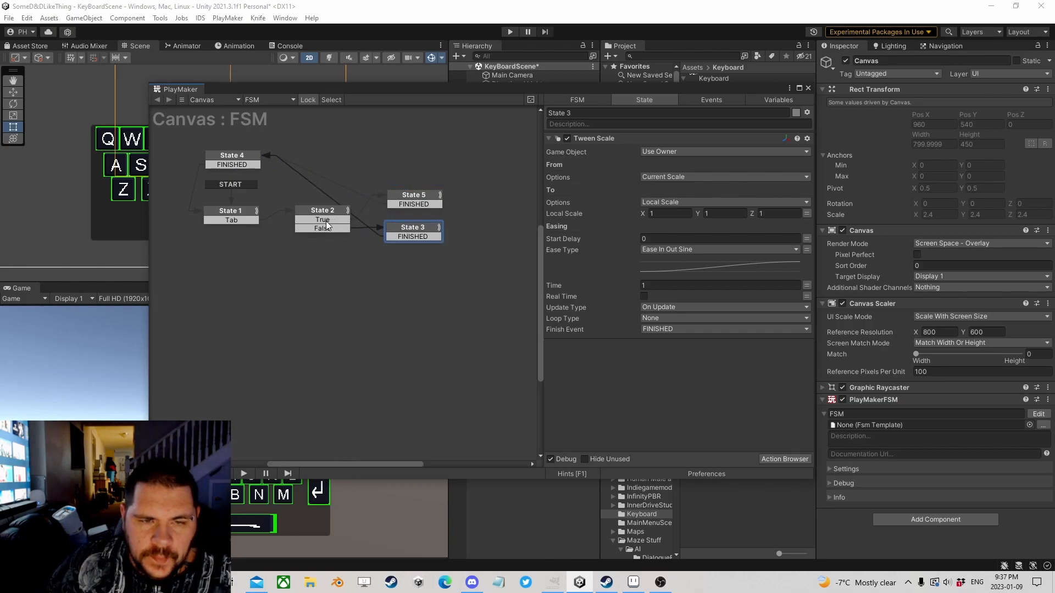
pyautogui.click(321, 213)
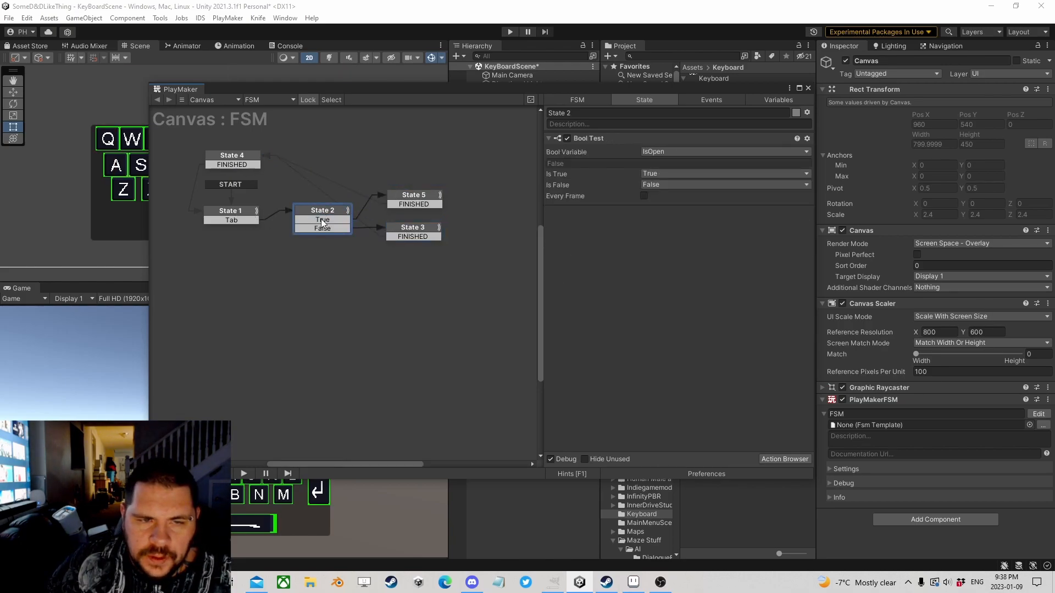
pyautogui.click(321, 219)
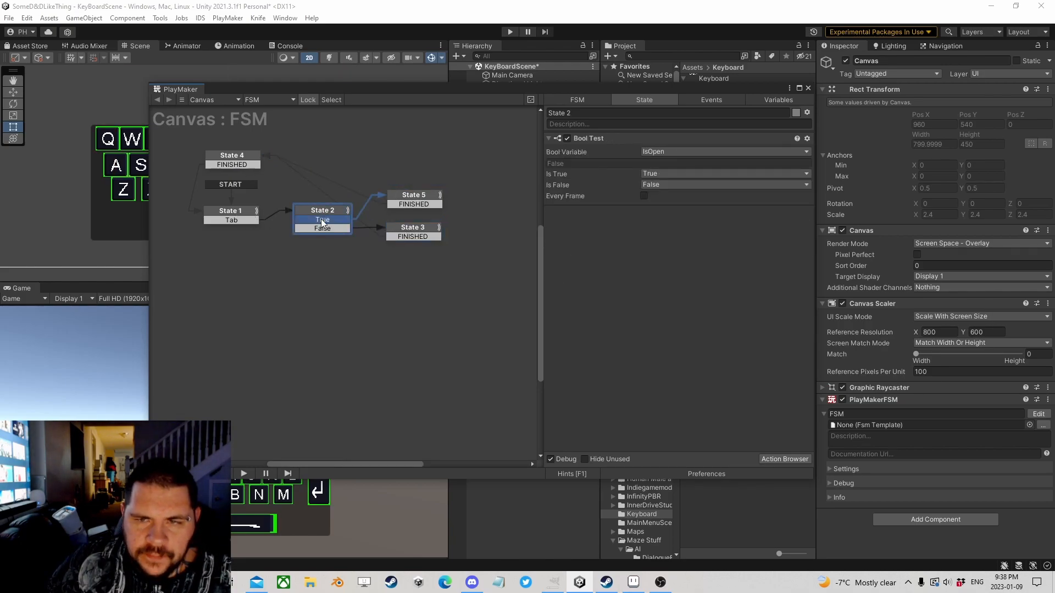
# - Set State 5's Tween Scale target Local Scale to 0 on X, Y and Z
pyautogui.click(411, 200)
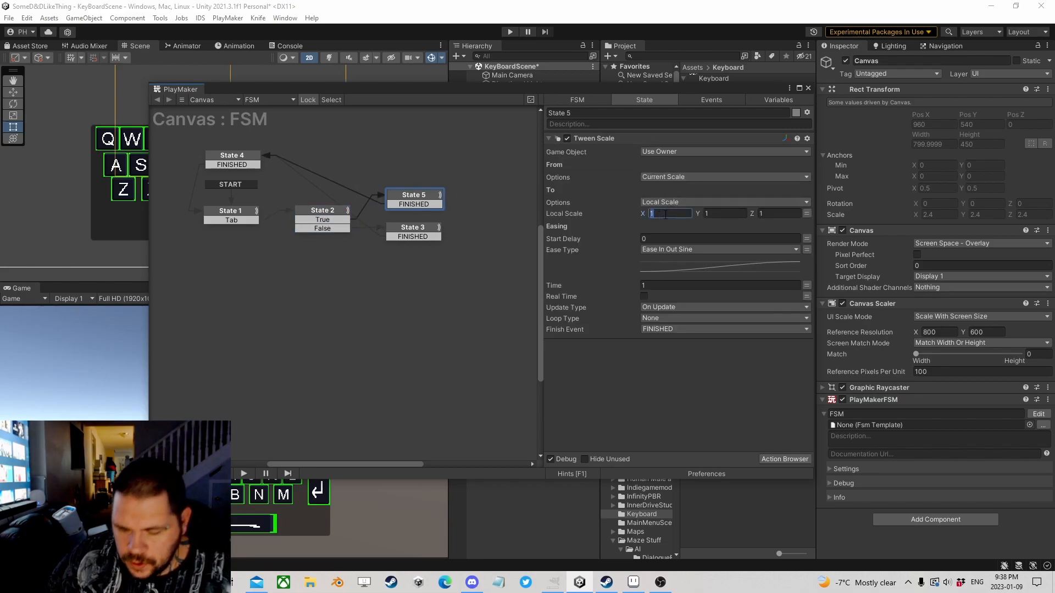
pyautogui.write('0')
pyautogui.press('Tab')
pyautogui.write('0')
pyautogui.press('Tab')
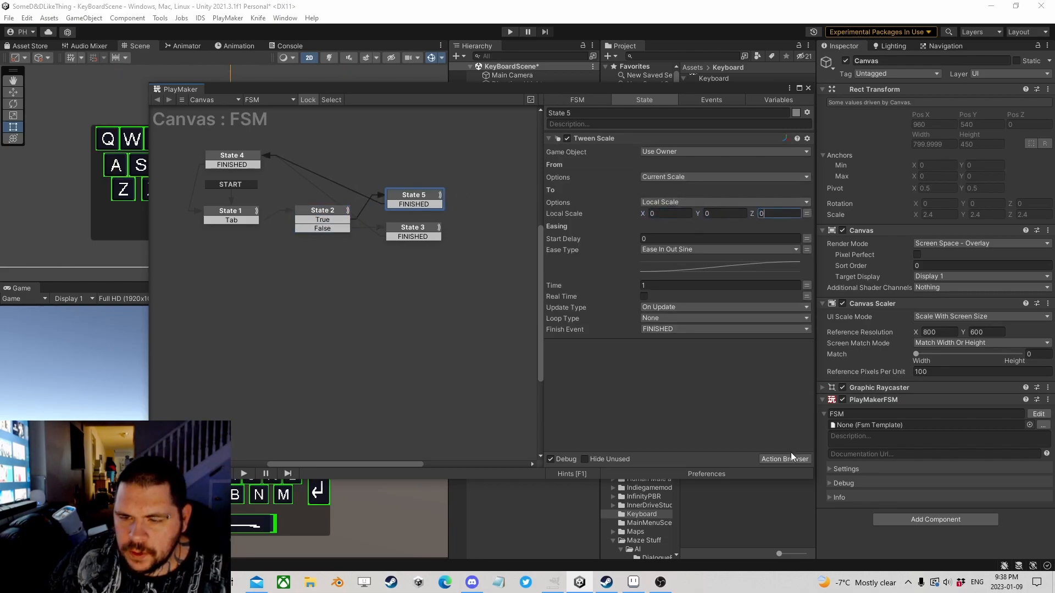
# - Add a Set Bool Value action for IsOpen to State 5 and place it above the Tween Scale action
pyautogui.click(785, 459)
pyautogui.write('set bo')
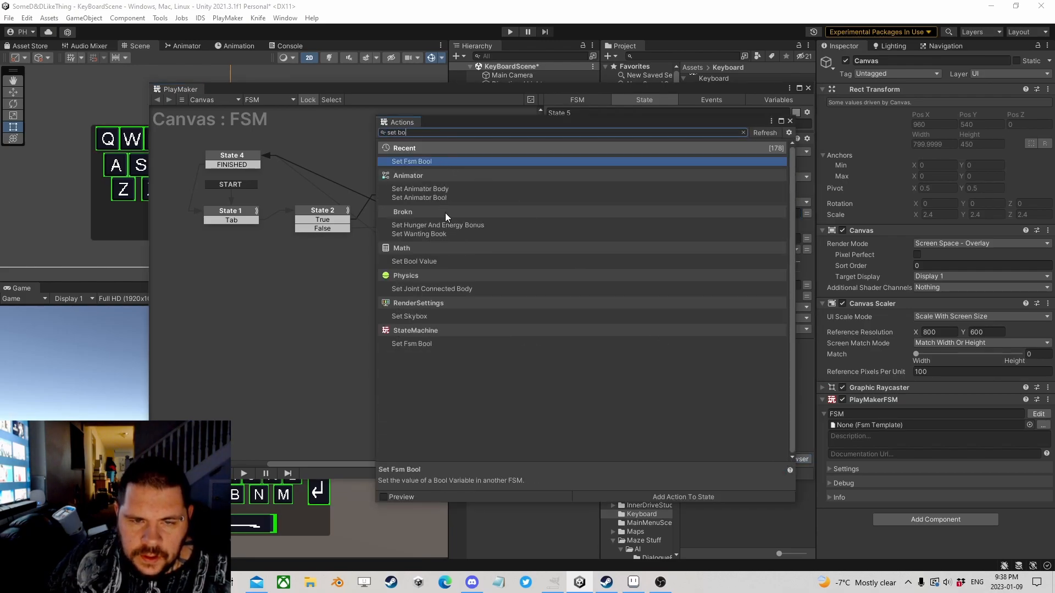
pyautogui.doubleClick(437, 262)
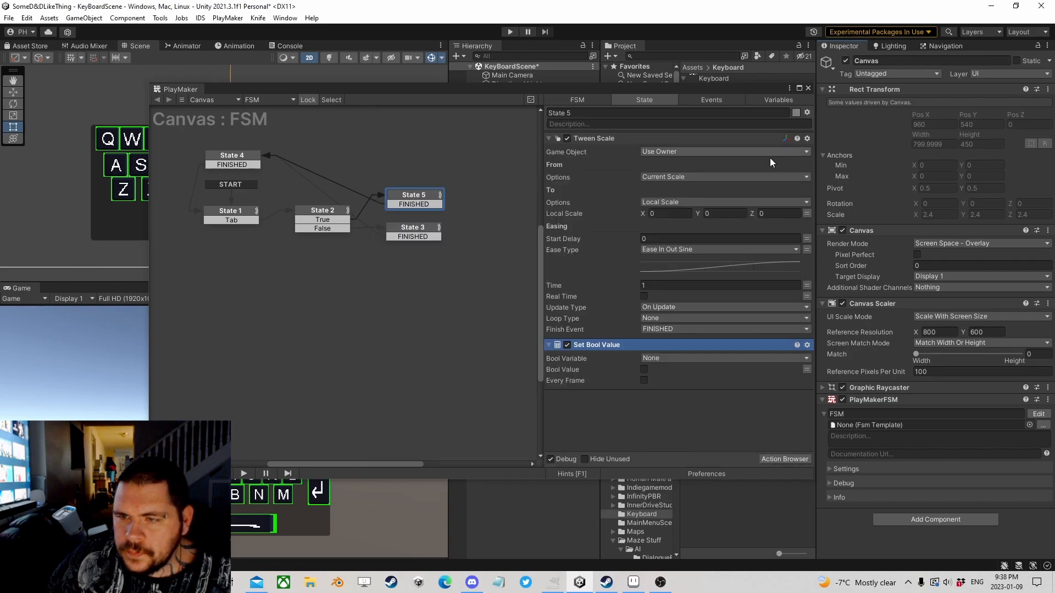
pyautogui.click(664, 358)
pyautogui.click(677, 381)
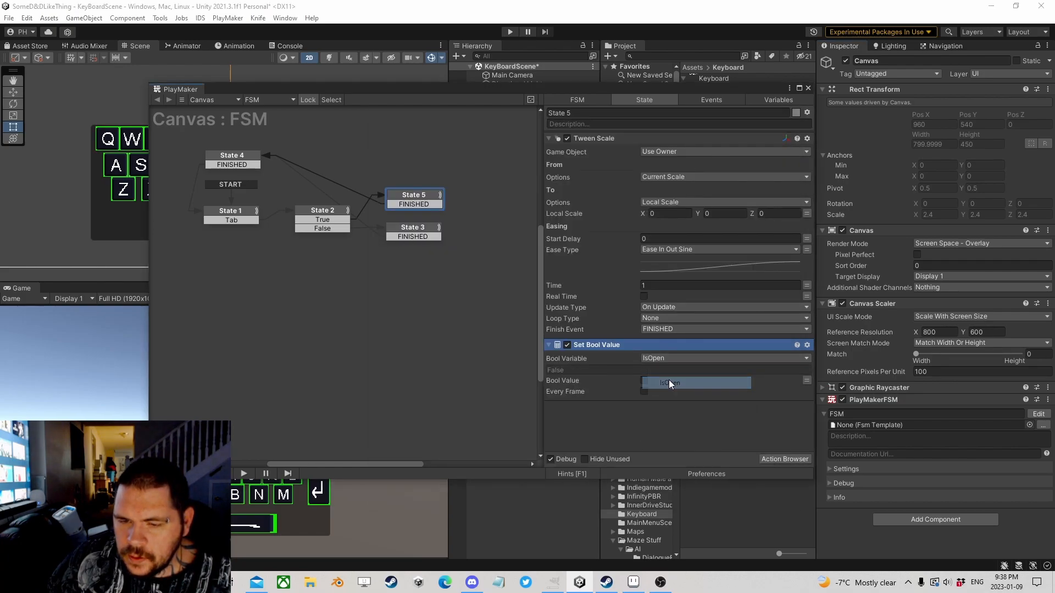
pyautogui.moveTo(598, 352); pyautogui.dragTo(599, 147)
# - Copy State 5's Set Bool Value action into State 3 before its Tween Scale and set its Bool Value to true
pyautogui.rightClick(594, 140)
pyautogui.click(637, 214)
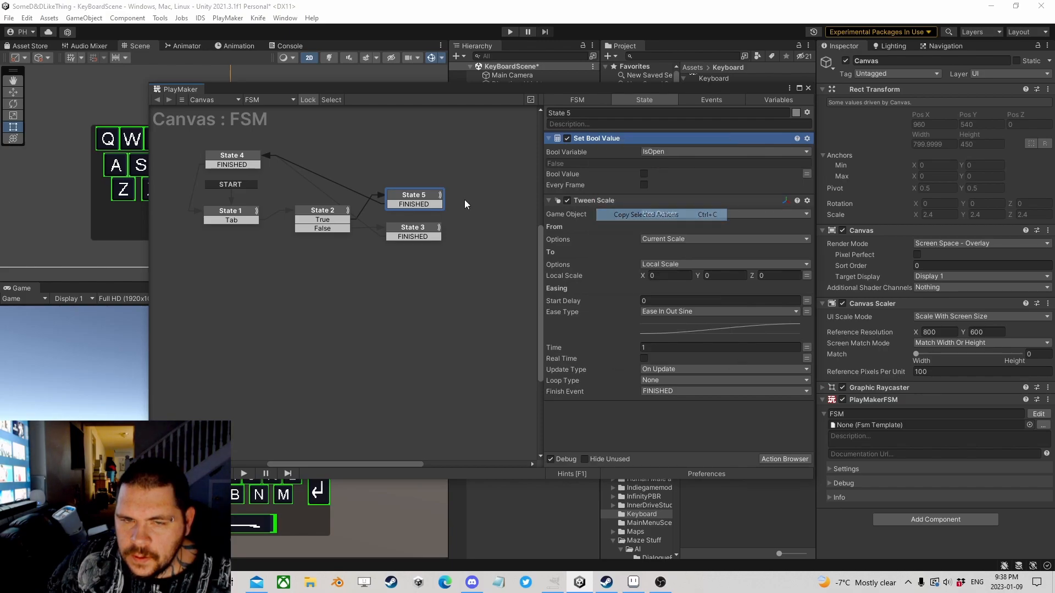
pyautogui.click(416, 232)
pyautogui.rightClick(589, 141)
pyautogui.click(637, 228)
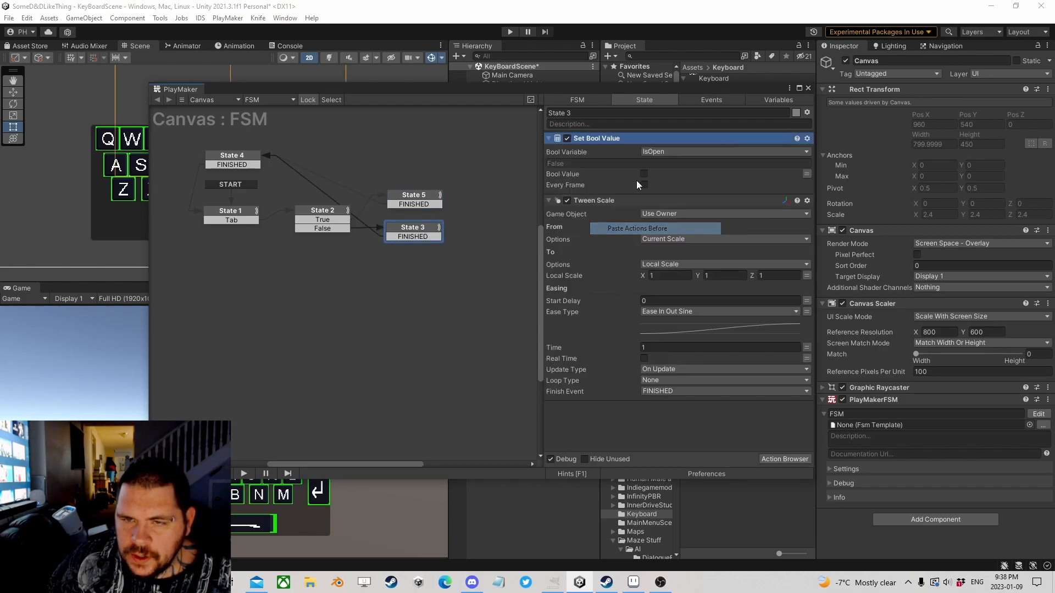
# - Add a UI Set Selected Game Object action to State 4
pyautogui.click(237, 160)
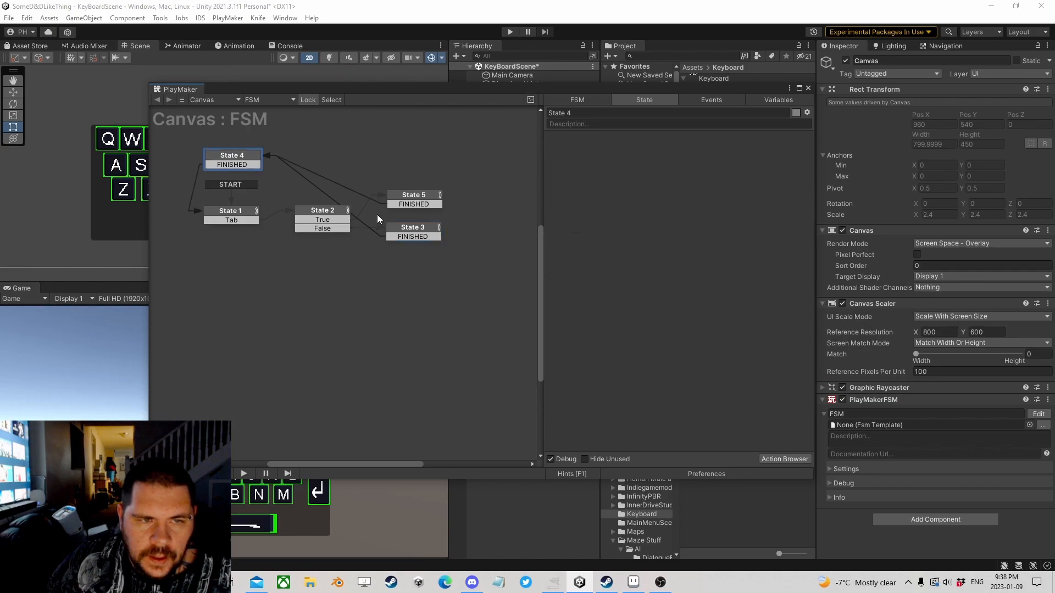
pyautogui.write('set ')
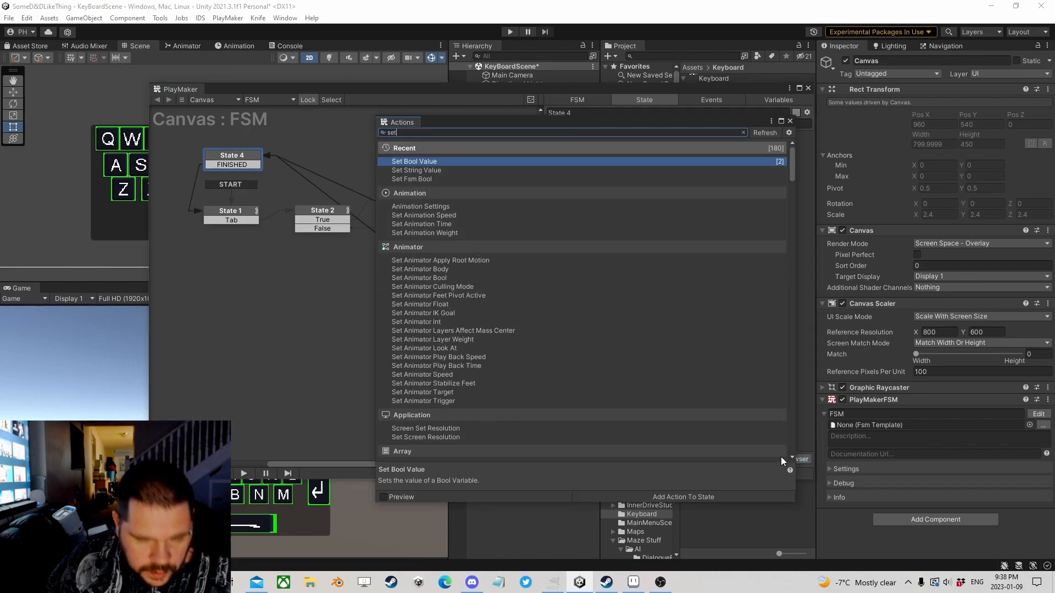
pyautogui.write('select')
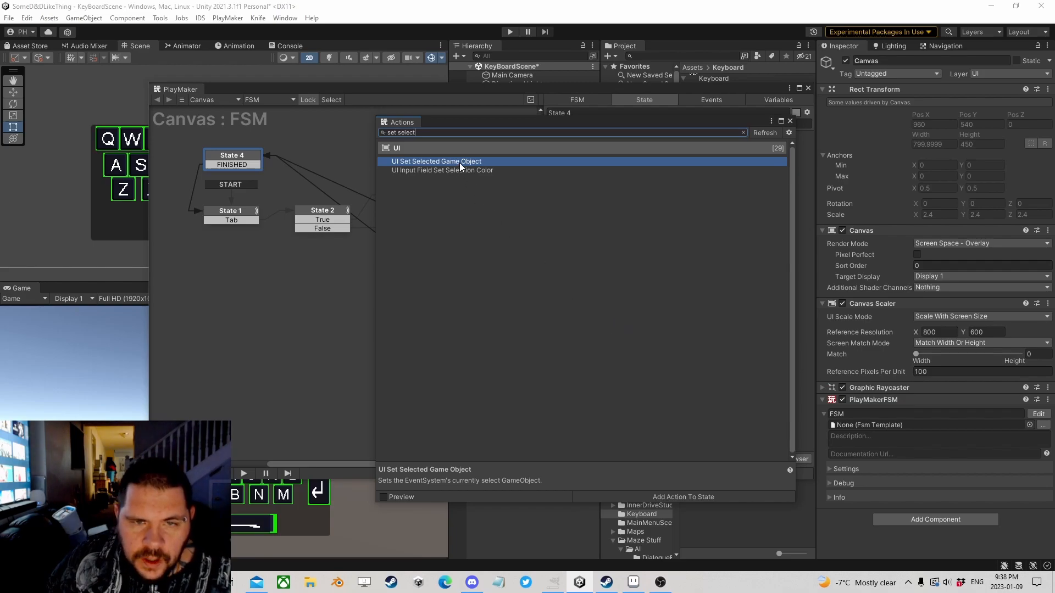
pyautogui.doubleClick(459, 163)
pyautogui.click(790, 120)
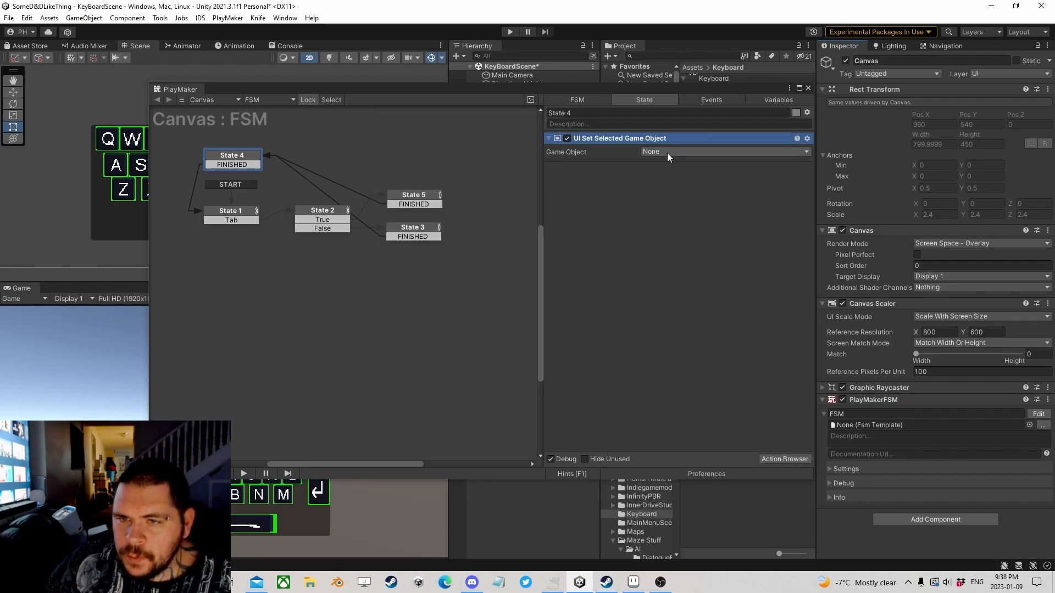
# - Create a new variable named Default for the Game Object of State 4's UI Set Selected Game Object action
pyautogui.click(789, 151)
pyautogui.click(687, 192)
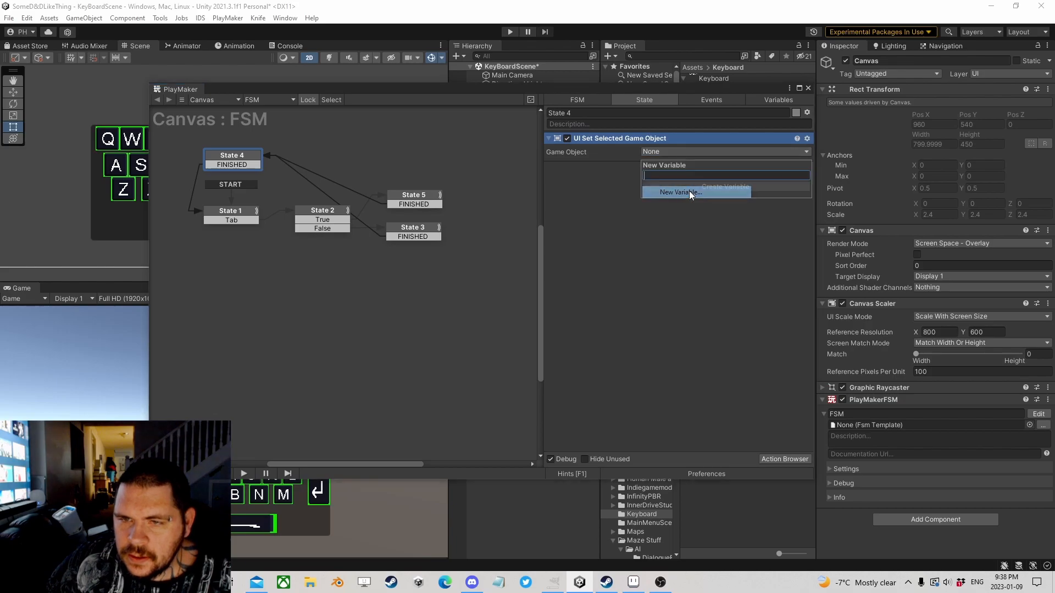
pyautogui.write('Default')
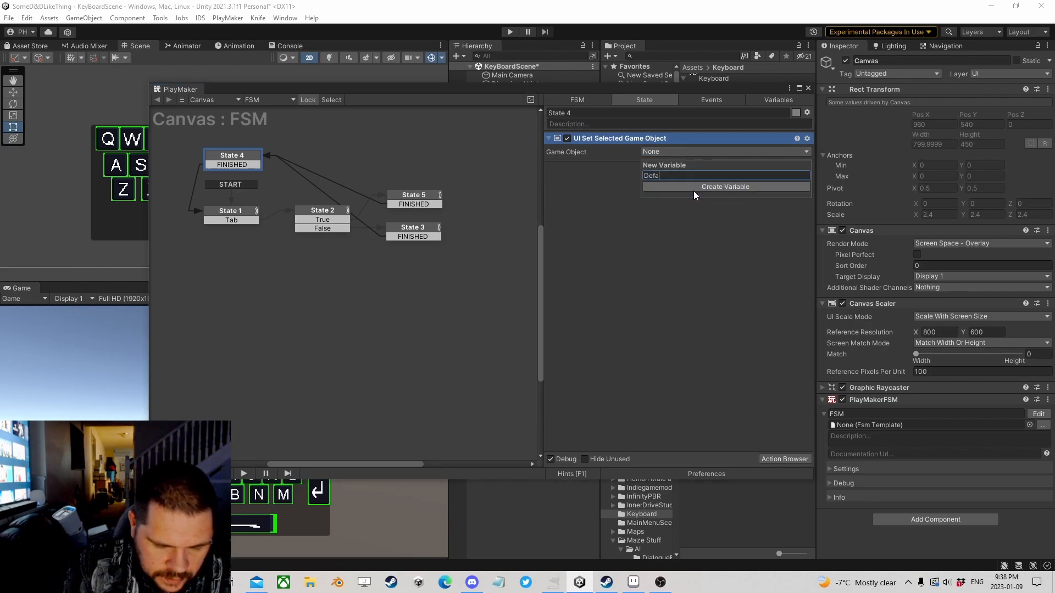
pyautogui.press('Return')
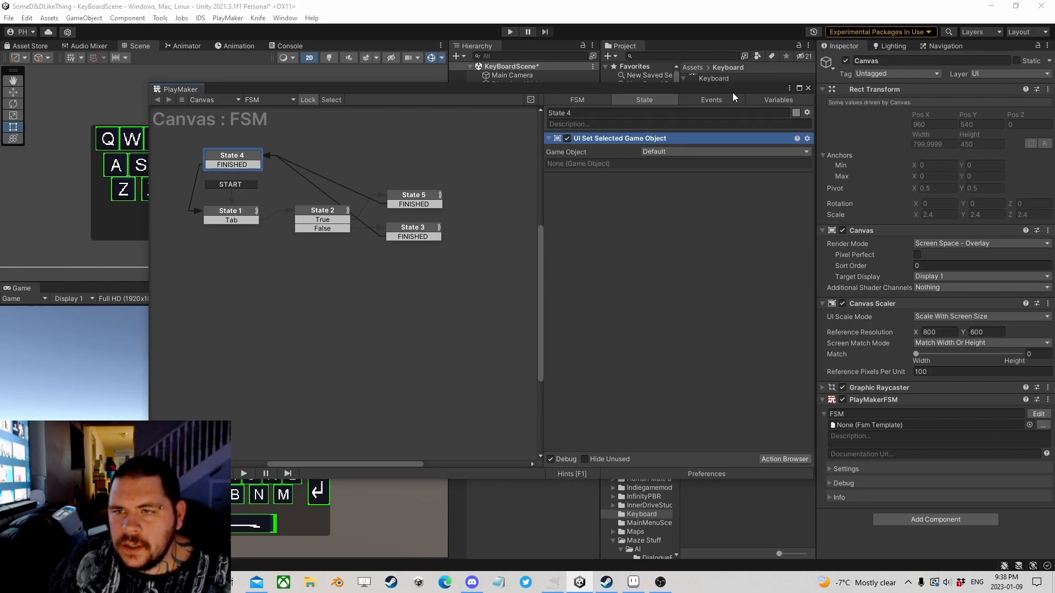
# - Assign Letter (27) from the KeyBoard object as the value of the FSM's Default variable
pyautogui.click(762, 98)
pyautogui.moveTo(762, 89); pyautogui.dragTo(508, 220)
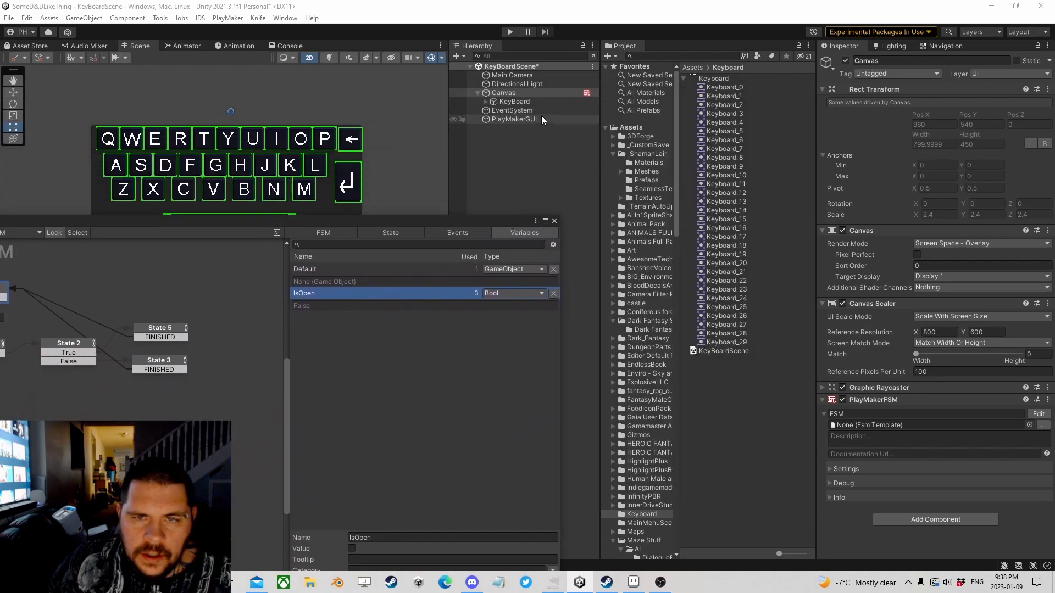
pyautogui.click(484, 101)
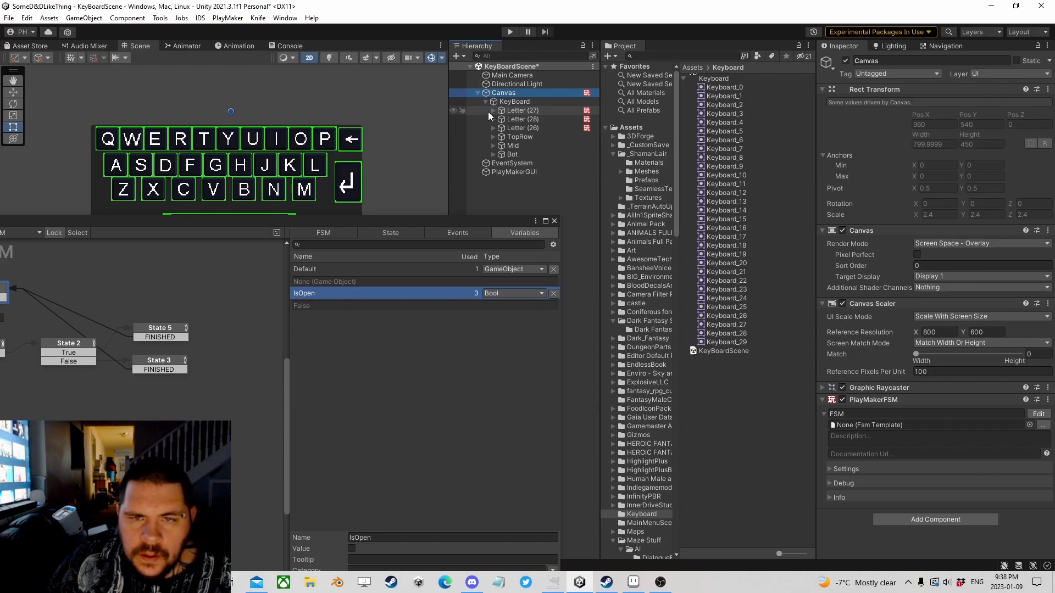
pyautogui.click(492, 110)
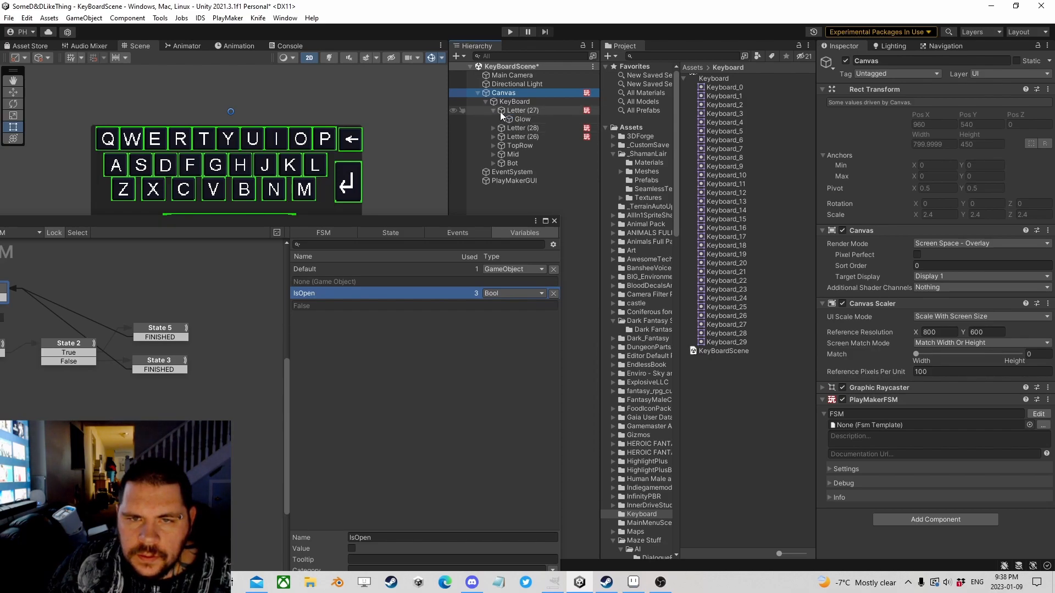
pyautogui.click(492, 111)
pyautogui.click(519, 111)
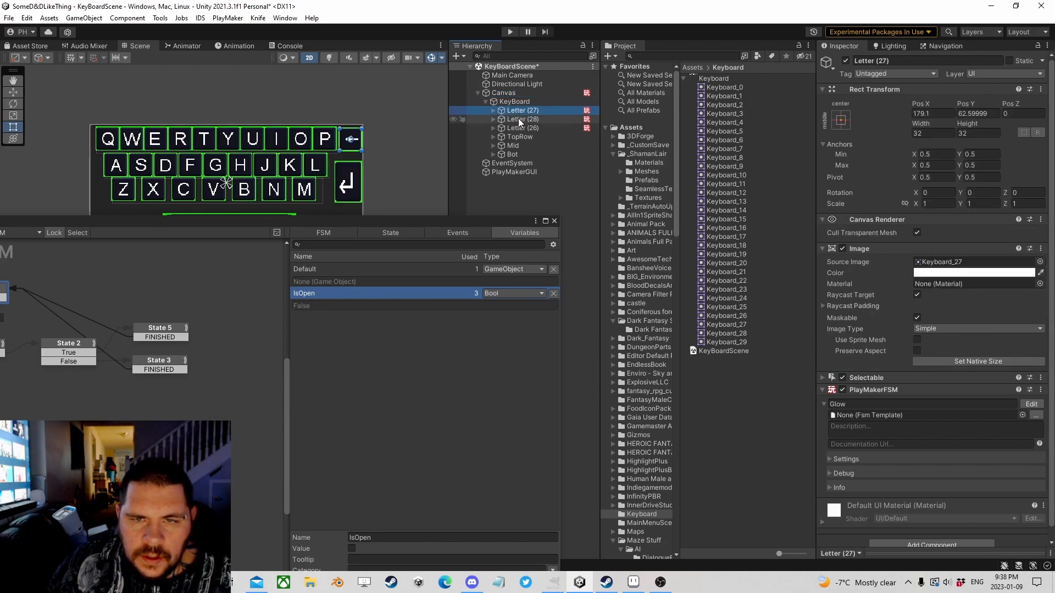
pyautogui.moveTo(518, 112); pyautogui.dragTo(367, 523)
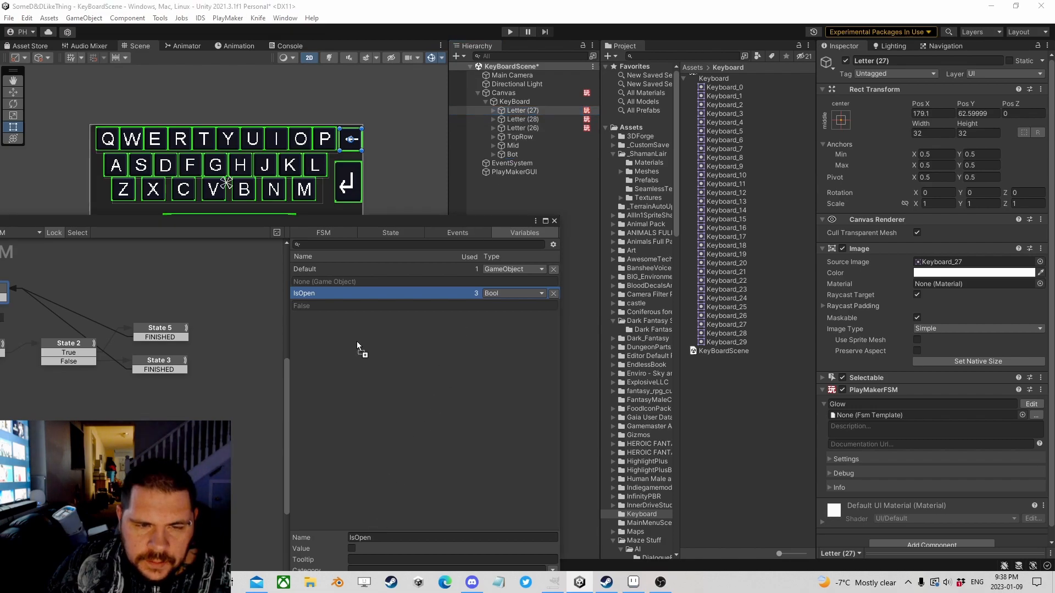
pyautogui.moveTo(357, 341); pyautogui.dragTo(357, 341)
pyautogui.click(553, 318)
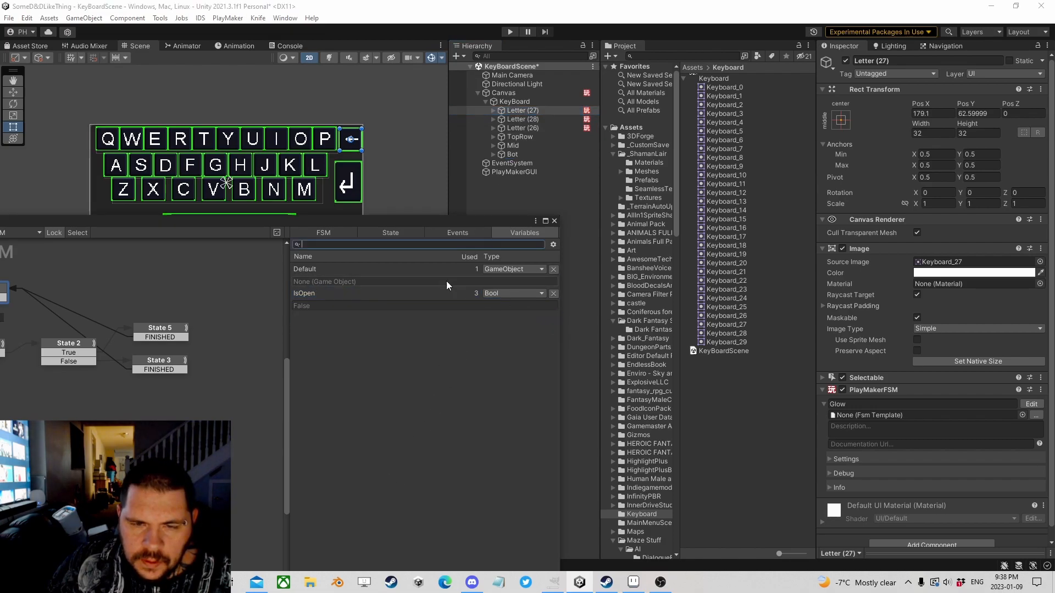
pyautogui.click(464, 269)
pyautogui.moveTo(511, 109); pyautogui.dragTo(369, 548)
# - Return to State 4's actions, run the scene and test toggling the keyboard with Tab
pyautogui.moveTo(396, 223); pyautogui.dragTo(618, 121)
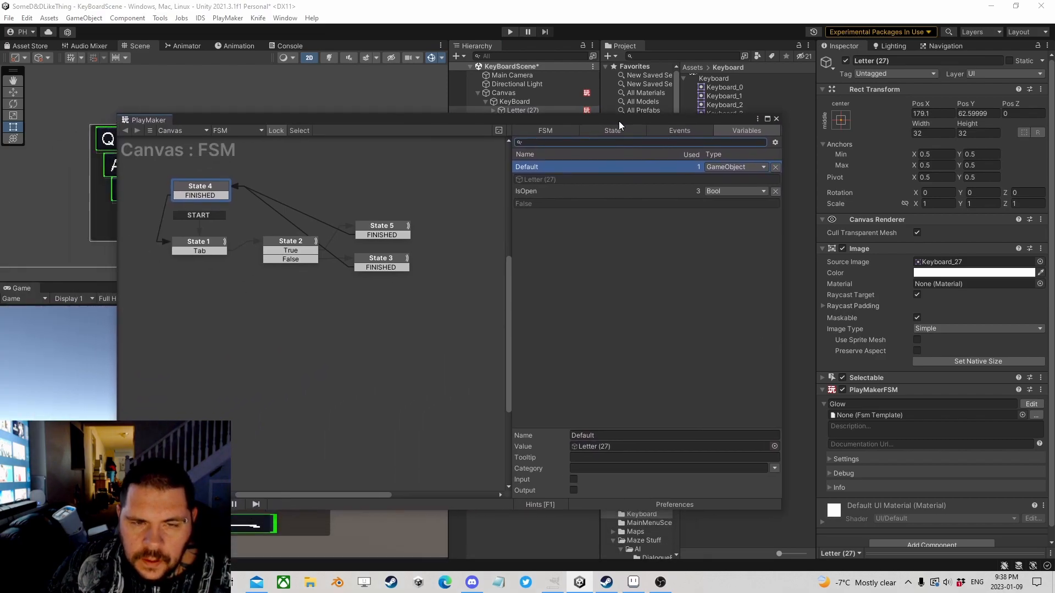
pyautogui.click(629, 133)
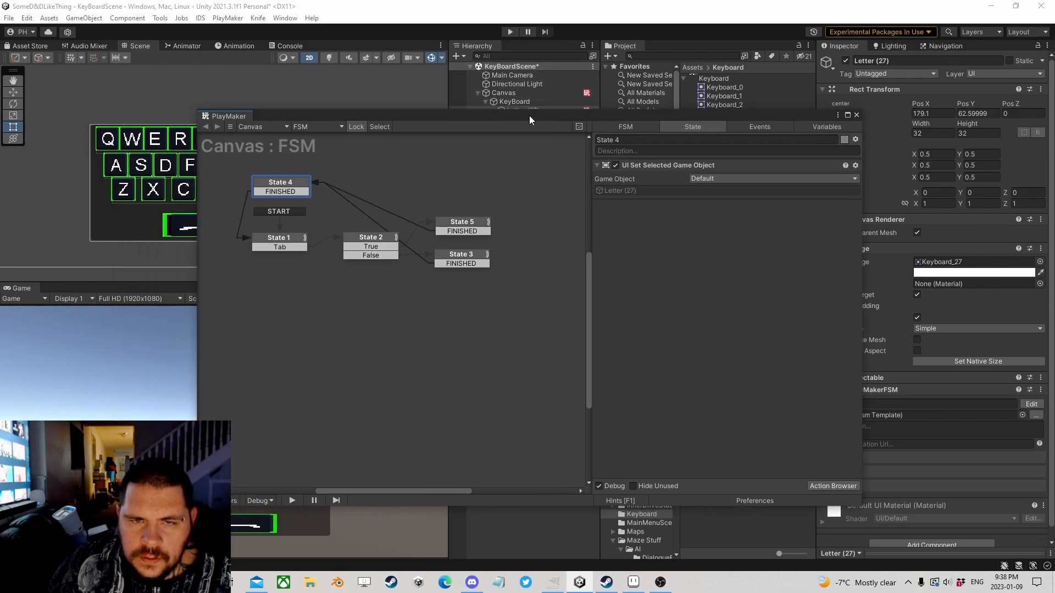
pyautogui.click(510, 32)
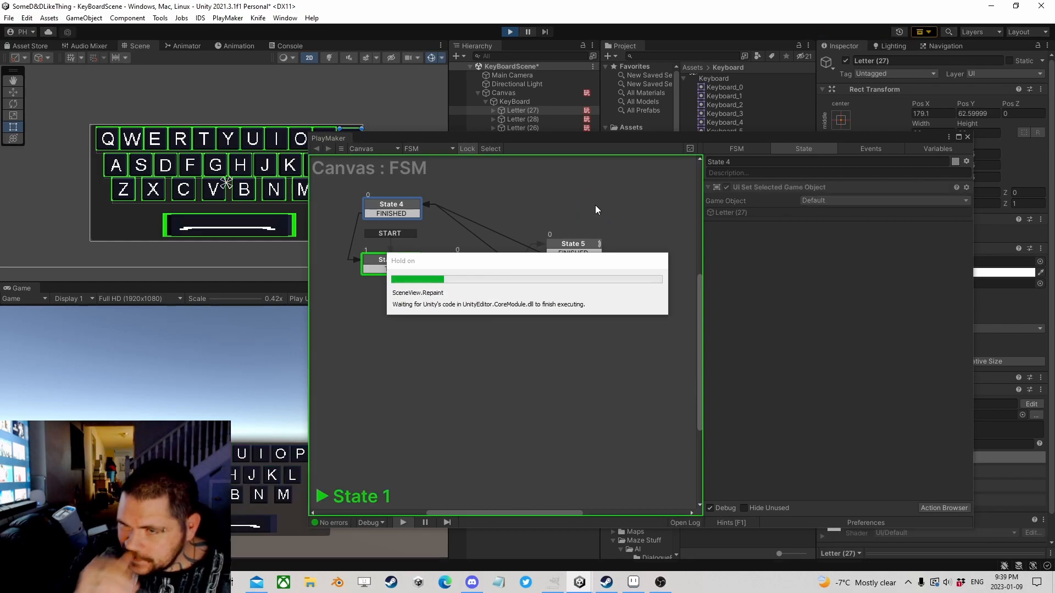
pyautogui.moveTo(423, 138); pyautogui.dragTo(605, 115)
pyautogui.press('Tab')
pyautogui.press('Tab')
pyautogui.press('Tab')
# - Inspect the actions of State 3 and State 5 while the scene runs, and exit play mode
pyautogui.click(747, 258)
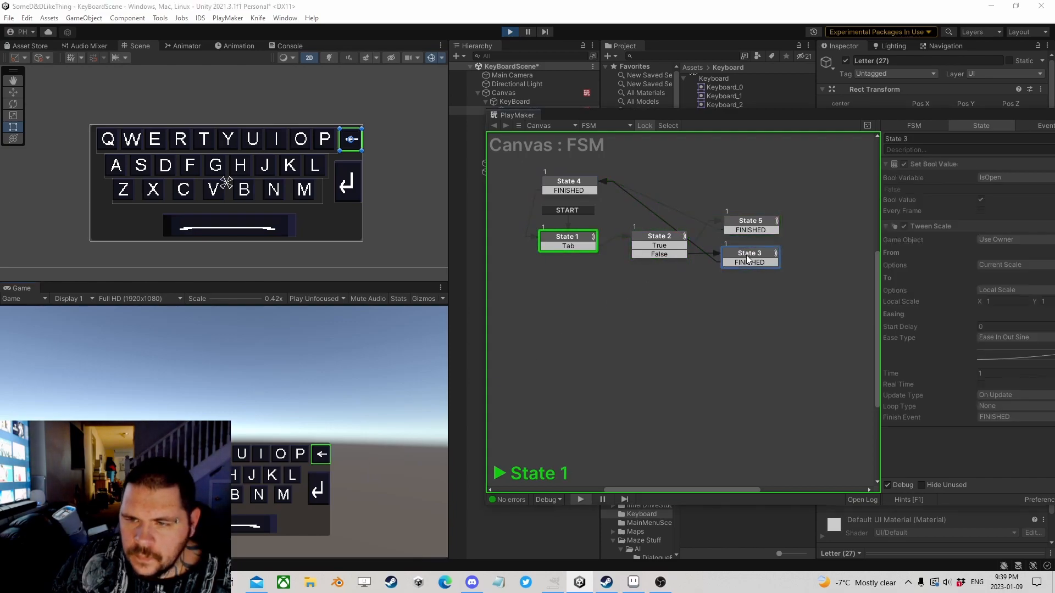
pyautogui.moveTo(874, 114); pyautogui.dragTo(693, 124)
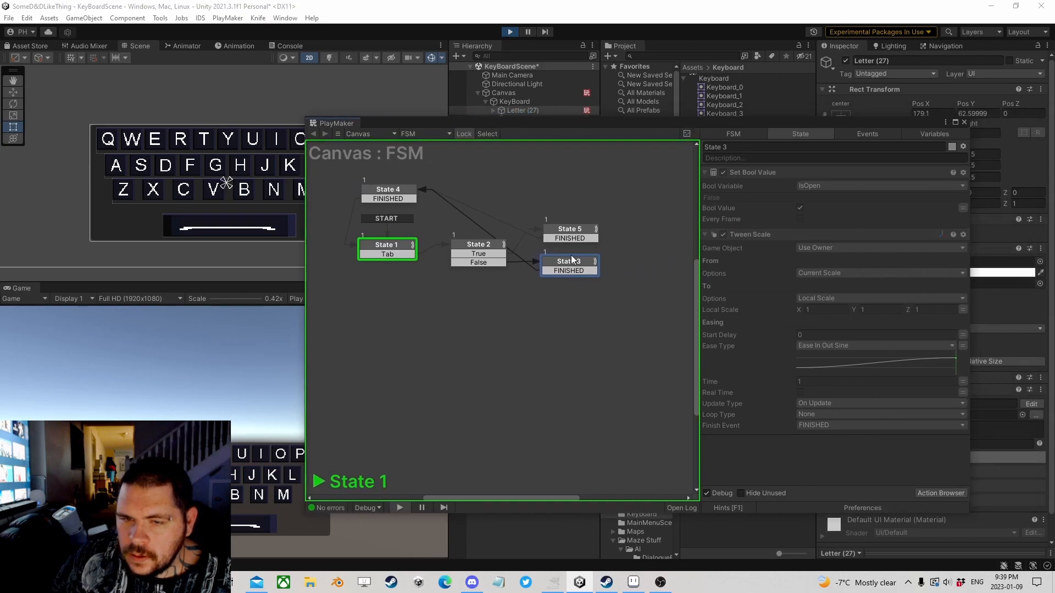
pyautogui.click(576, 231)
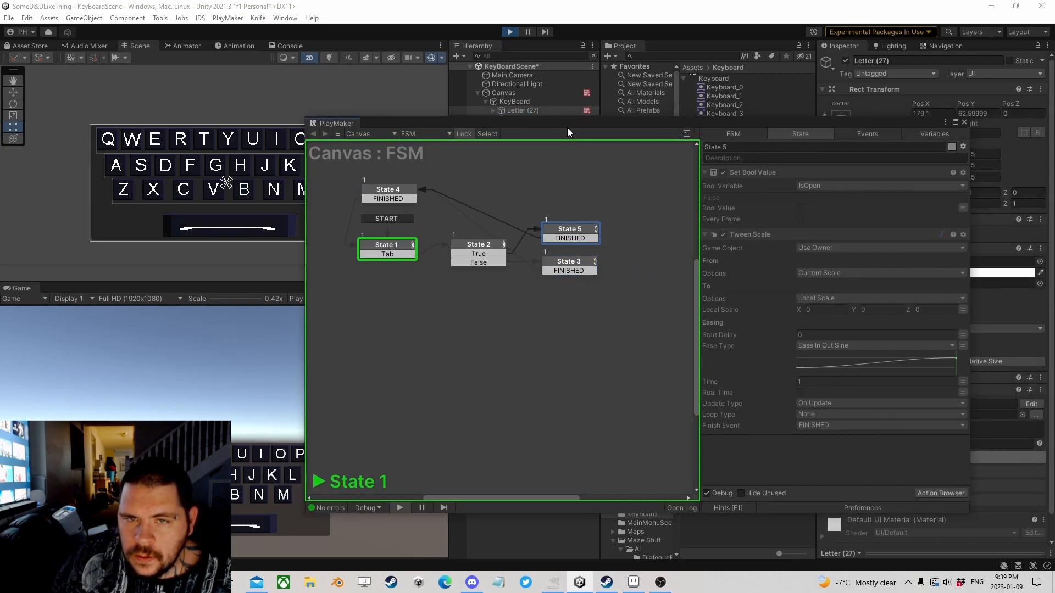
pyautogui.moveTo(563, 121); pyautogui.dragTo(293, 117)
pyautogui.click(510, 32)
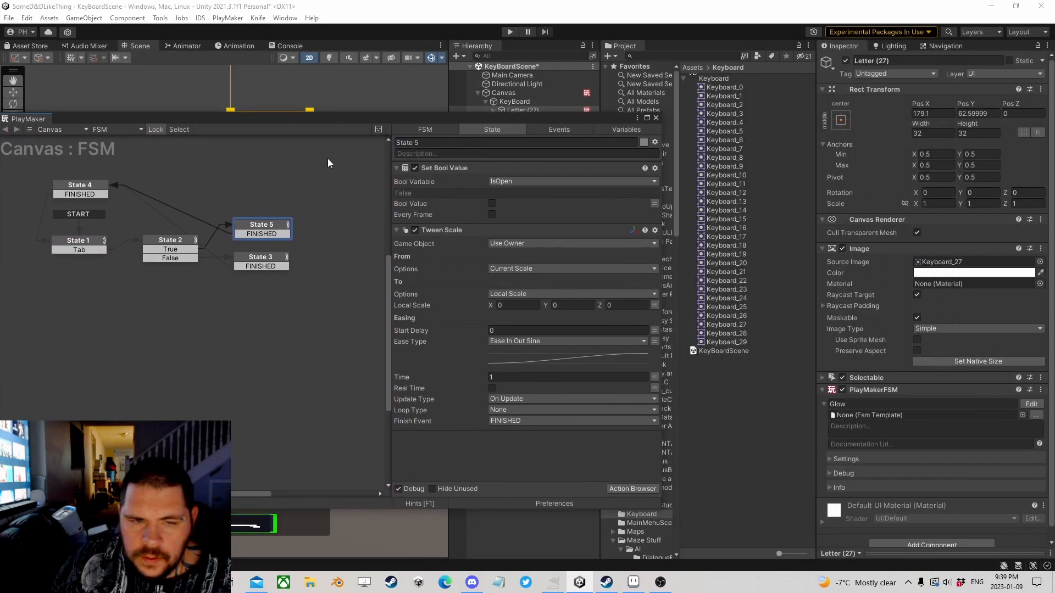
# - Set State 5's Tween Scale to target a specified game object and assign the KeyBoard object to it
pyautogui.click(525, 243)
pyautogui.click(525, 268)
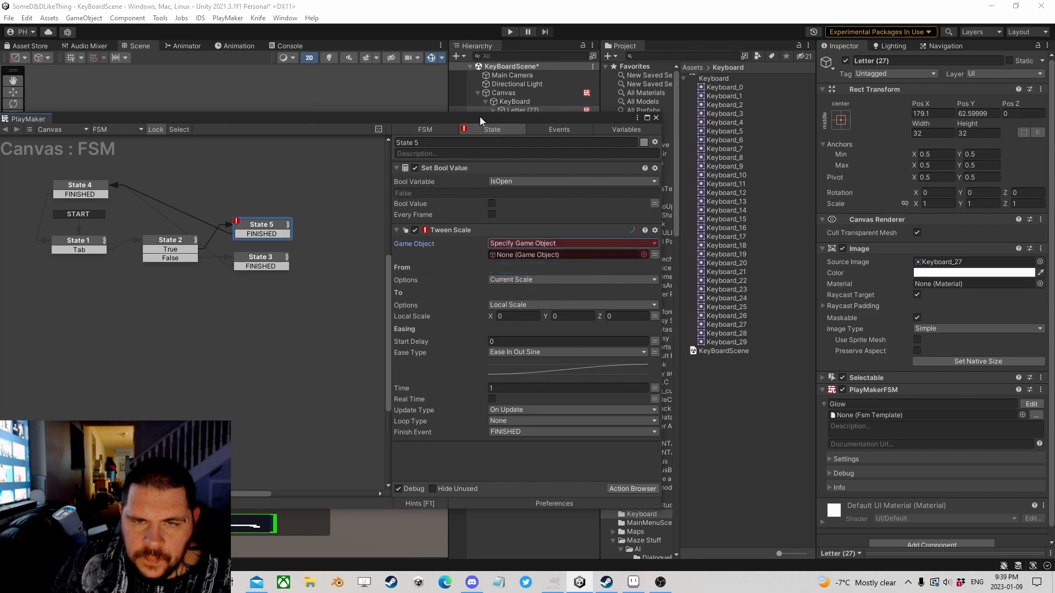
pyautogui.moveTo(482, 118); pyautogui.dragTo(534, 188)
pyautogui.moveTo(519, 110); pyautogui.dragTo(592, 324)
# - Make State 3's Tween Scale target the specified KeyBoard object, and nudge State 3 closer beneath State 5
pyautogui.click(333, 328)
pyautogui.click(600, 313)
pyautogui.click(587, 335)
pyautogui.moveTo(518, 110); pyautogui.dragTo(582, 324)
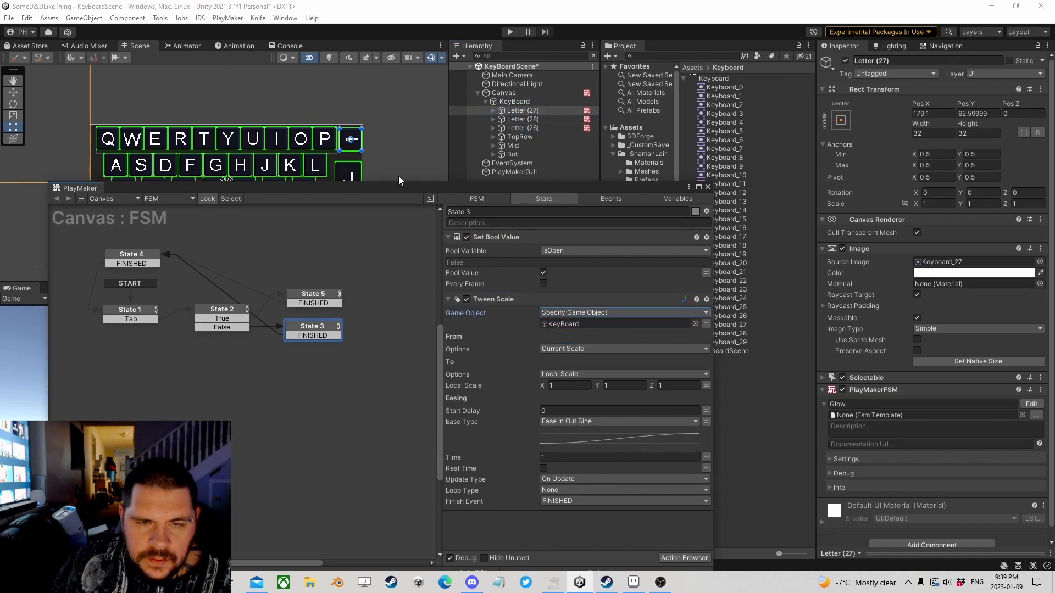
pyautogui.moveTo(302, 325); pyautogui.dragTo(307, 318)
pyautogui.click(311, 295)
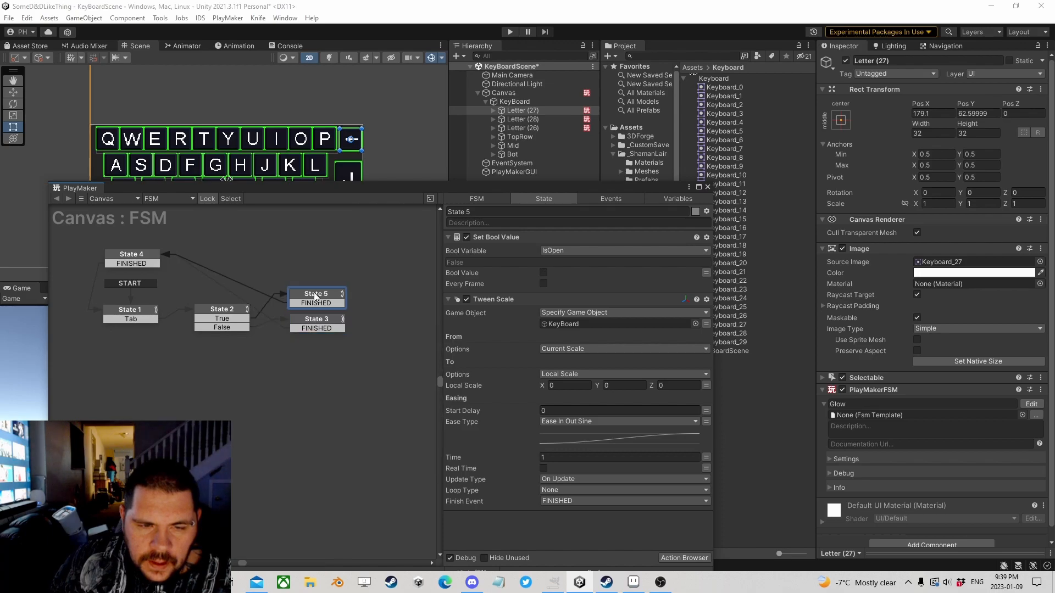
# - Copy State 1's Get Key Down action and paste it after the Tween Scale action in State 5
pyautogui.click(132, 316)
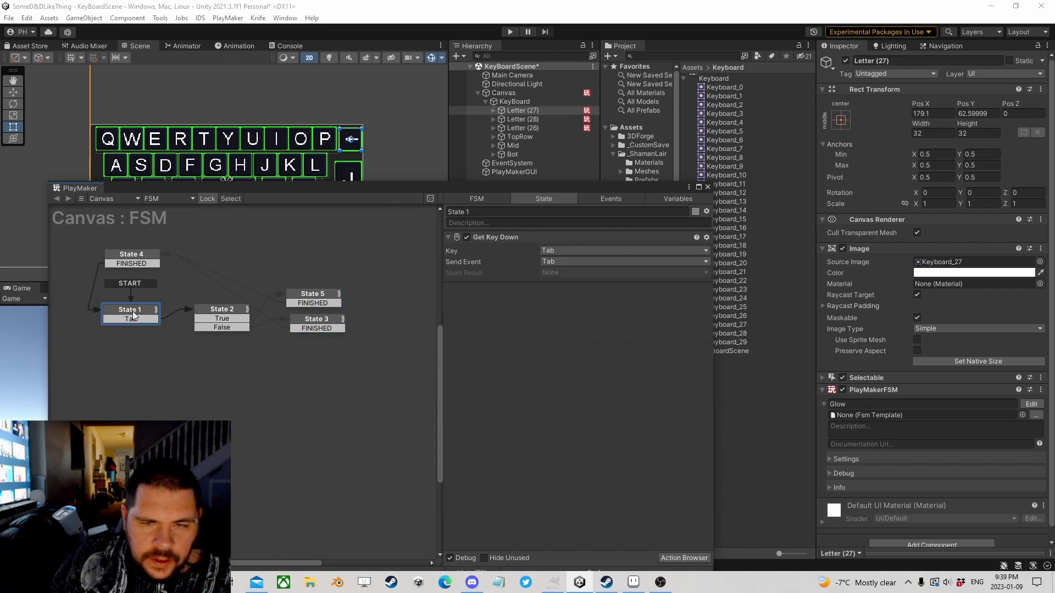
pyautogui.click(496, 236)
pyautogui.rightClick(496, 236)
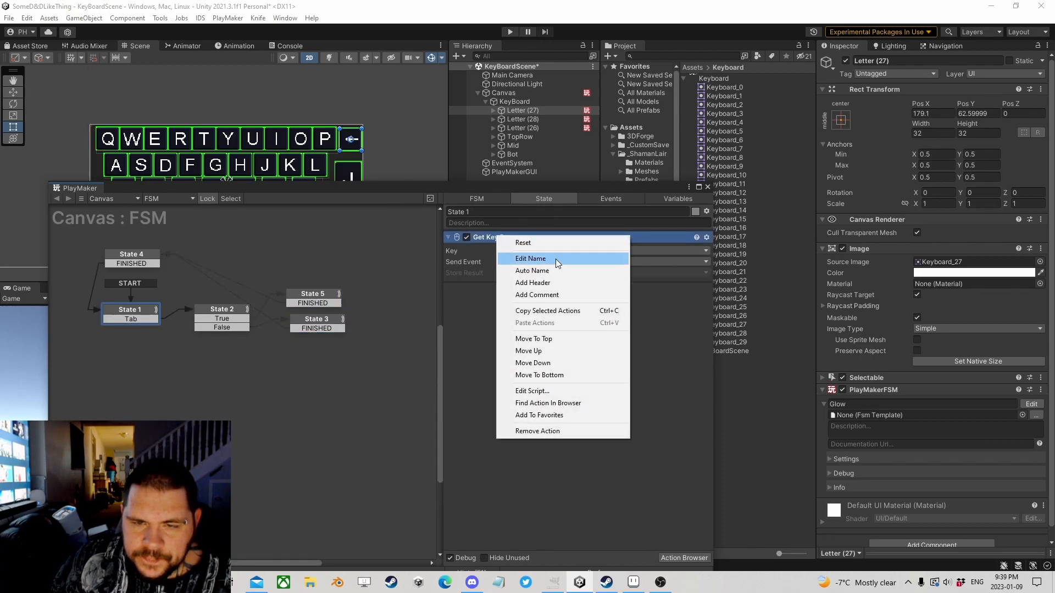
pyautogui.click(547, 311)
pyautogui.click(309, 296)
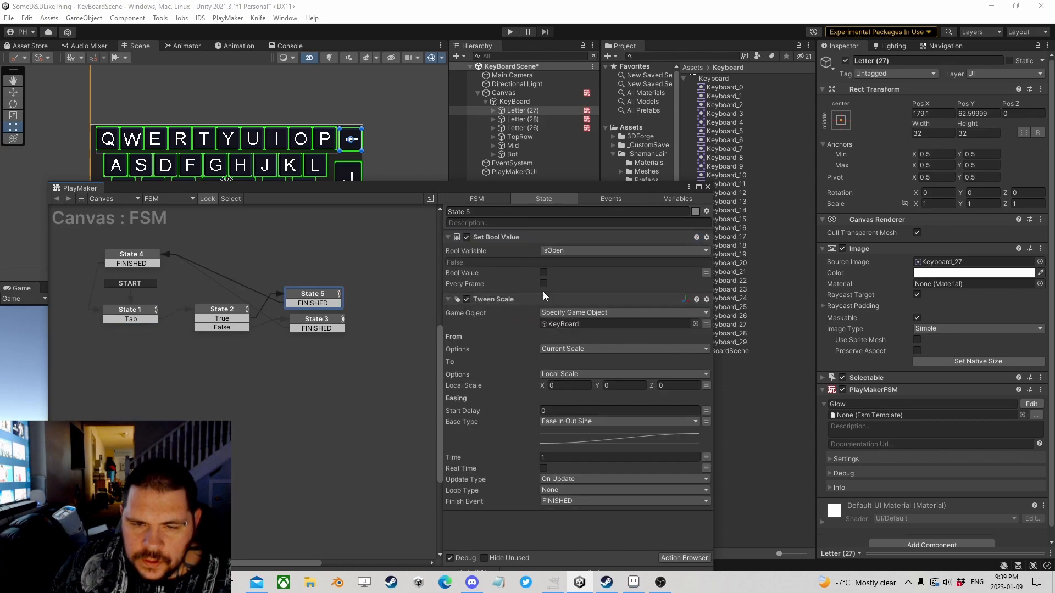
pyautogui.click(495, 299)
pyautogui.rightClick(495, 299)
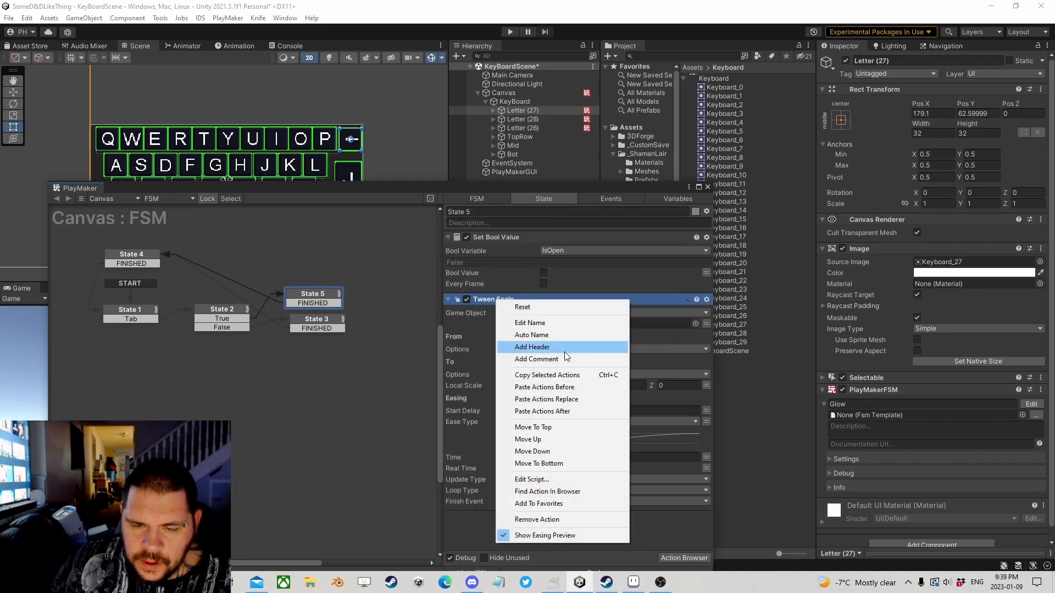
pyautogui.click(549, 411)
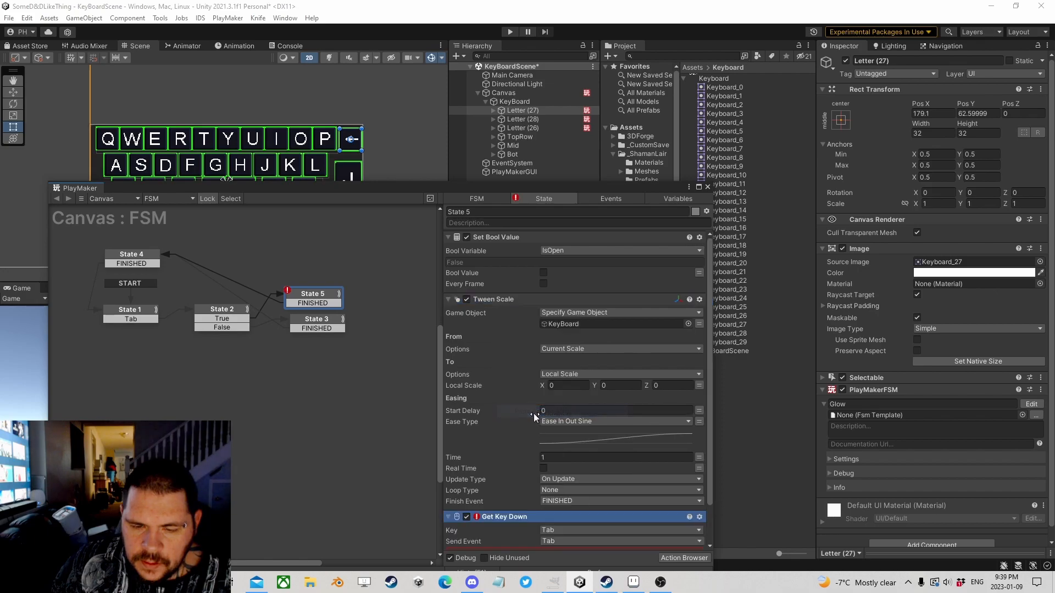
# - Try having State 5's Get Key Down send FINISHED, and delete the Tab transition added to State 5
pyautogui.click(539, 516)
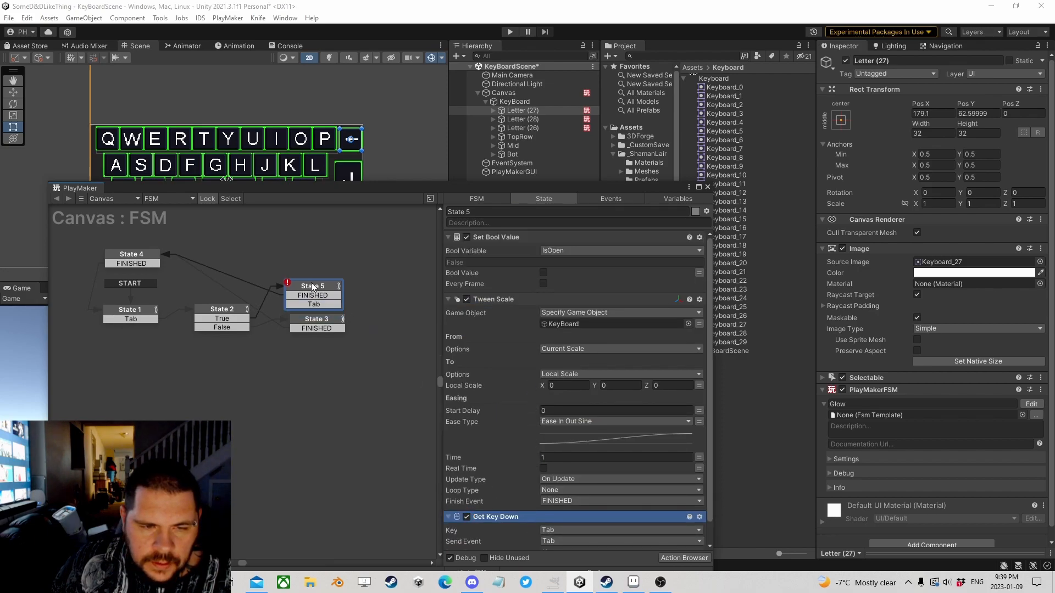
pyautogui.scroll(-1, 529, 425)
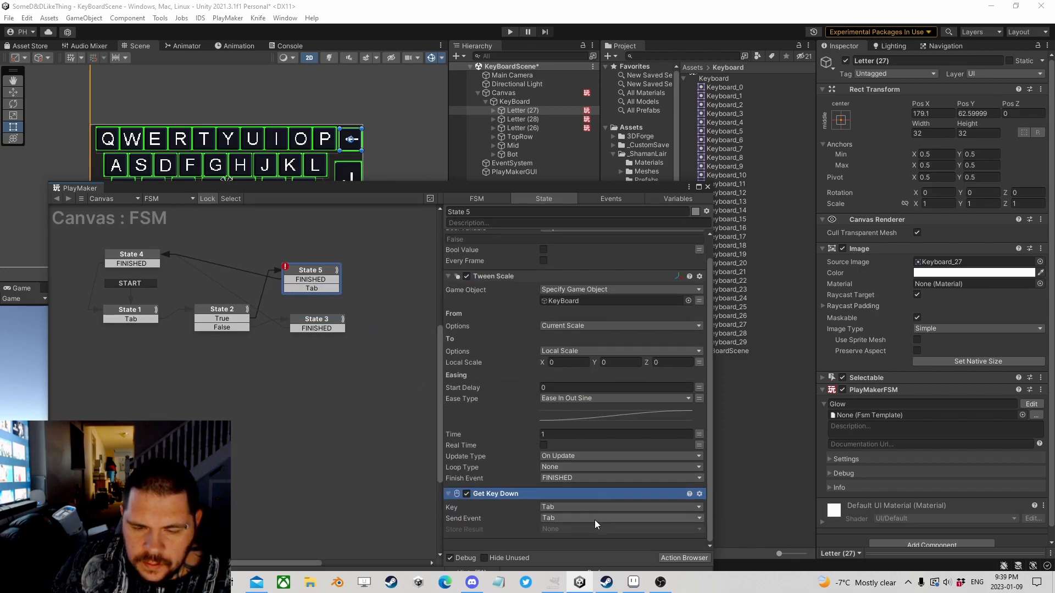
pyautogui.click(561, 518)
pyautogui.click(554, 439)
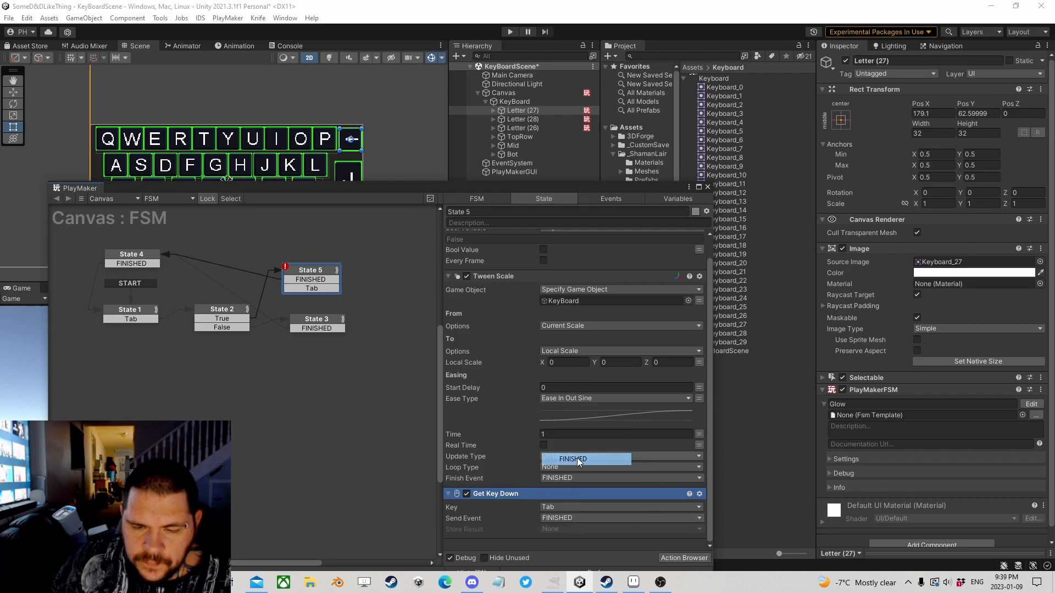
pyautogui.rightClick(313, 288)
pyautogui.click(361, 444)
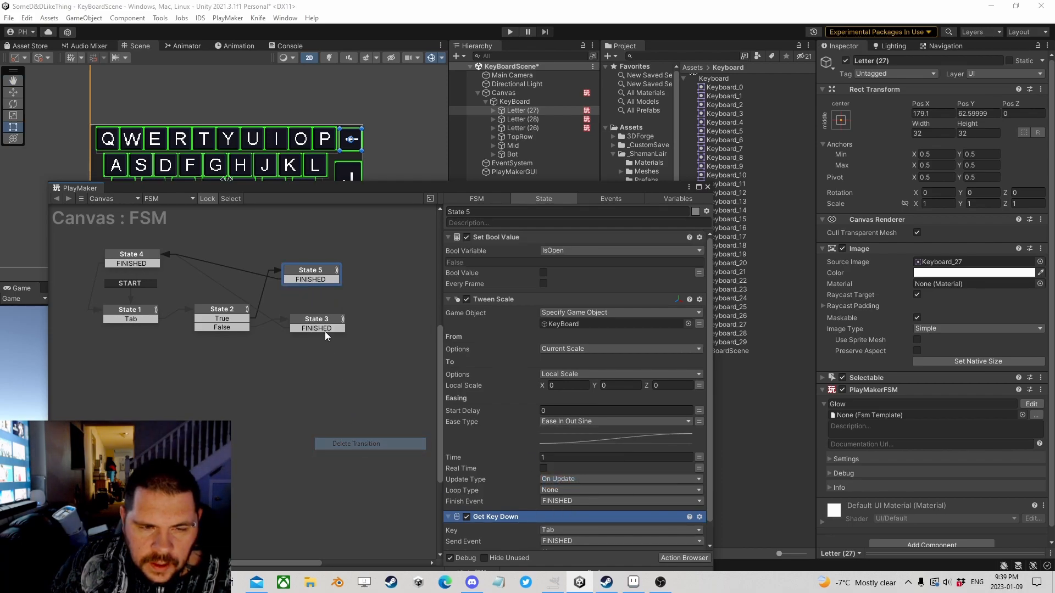
# - Set State 5's Get Key Down to send Tab, add a Tab transition to State 5 and connect it to State 2
pyautogui.click(309, 279)
pyautogui.scroll(-1, 552, 521)
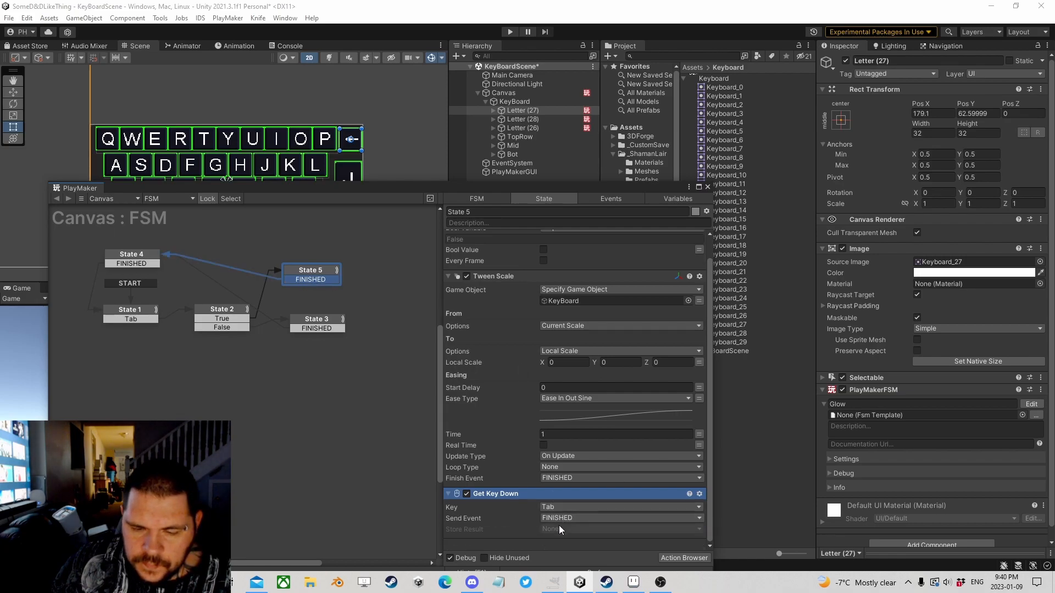
pyautogui.click(566, 518)
pyautogui.click(579, 430)
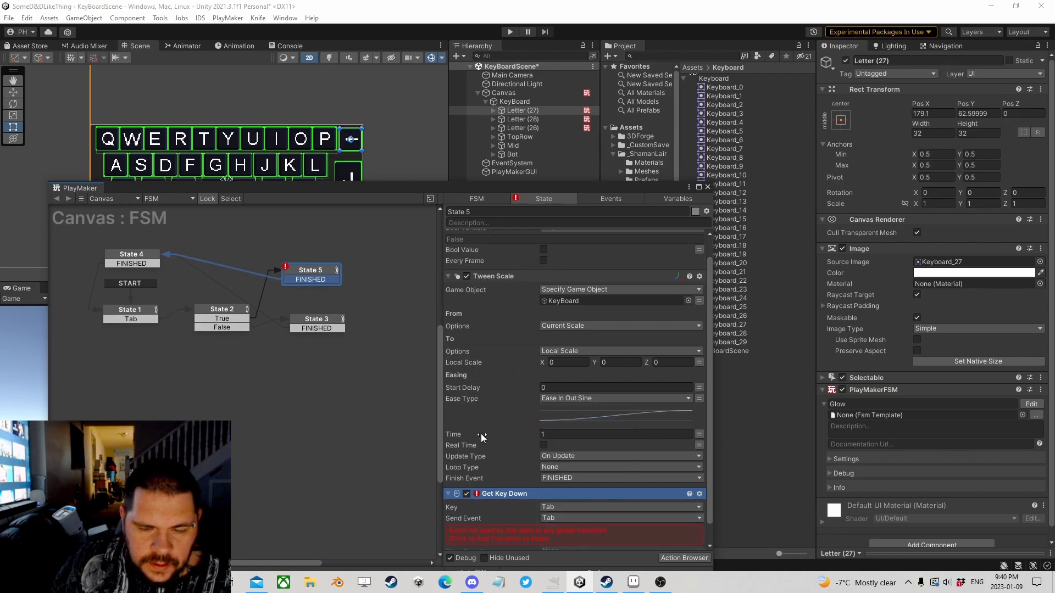
pyautogui.click(514, 538)
pyautogui.moveTo(301, 290); pyautogui.dragTo(235, 322)
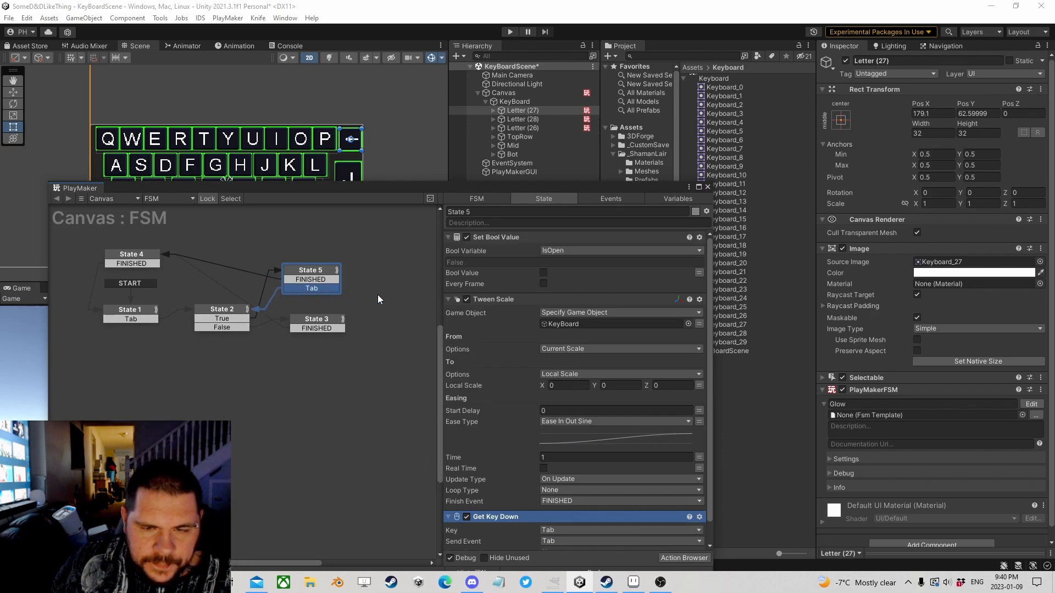
# - Copy State 5's Get Key Down action to the end of State 3 and connect a Tab transition from State 3 to State 2
pyautogui.scroll(-2, 522, 465)
pyautogui.rightClick(504, 496)
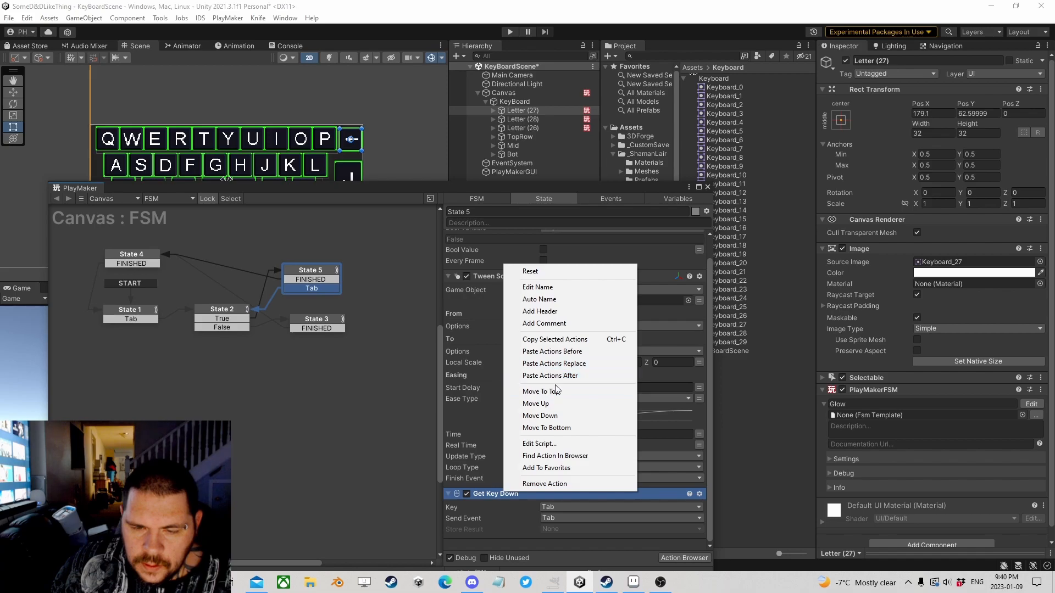
pyautogui.click(554, 339)
pyautogui.click(324, 324)
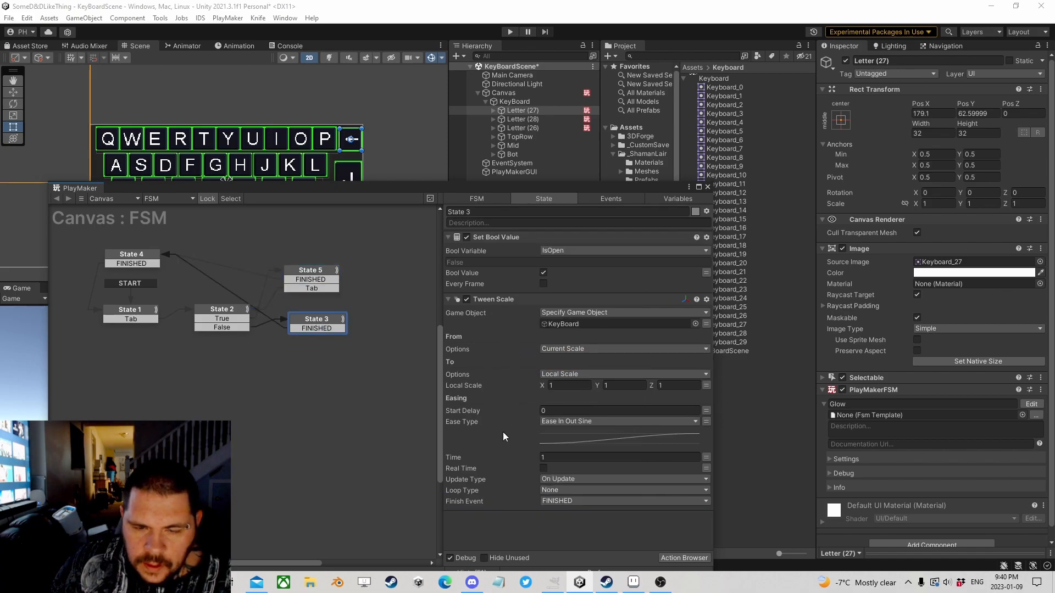
pyautogui.rightClick(490, 530)
pyautogui.click(539, 471)
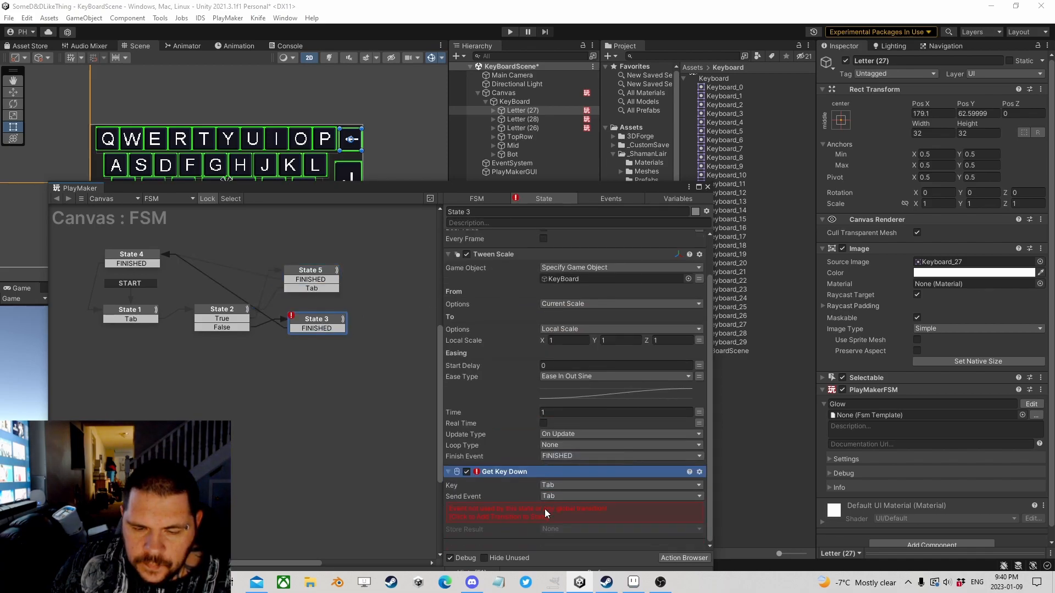
pyautogui.moveTo(308, 337); pyautogui.dragTo(233, 318)
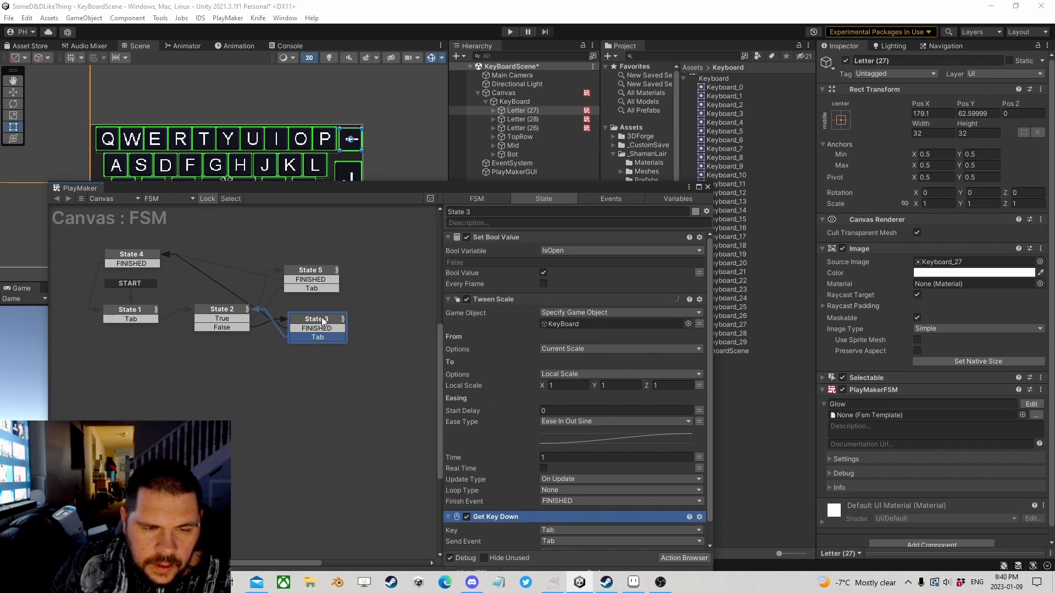
# - Look over the actions of State 5 and State 3, and close the FSM editor
pyautogui.click(311, 272)
pyautogui.moveTo(331, 186); pyautogui.dragTo(468, 171)
pyautogui.click(450, 310)
pyautogui.click(471, 284)
pyautogui.click(636, 287)
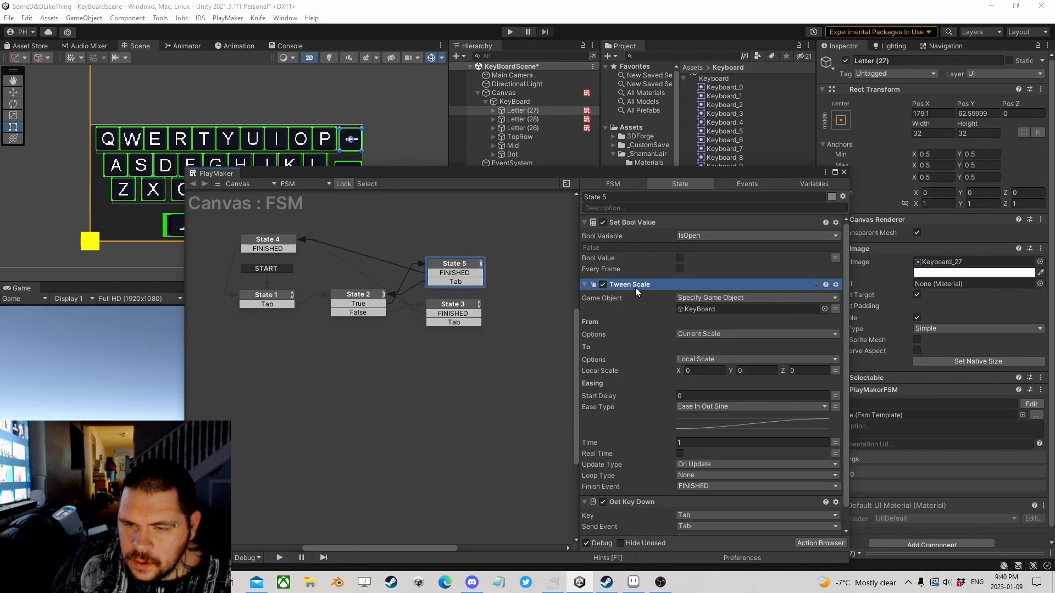
pyautogui.click(843, 172)
# - Set the KeyBoard object's scale to 0 on all axes, run the scene to test opening the keyboard, and exit play mode
pyautogui.click(525, 102)
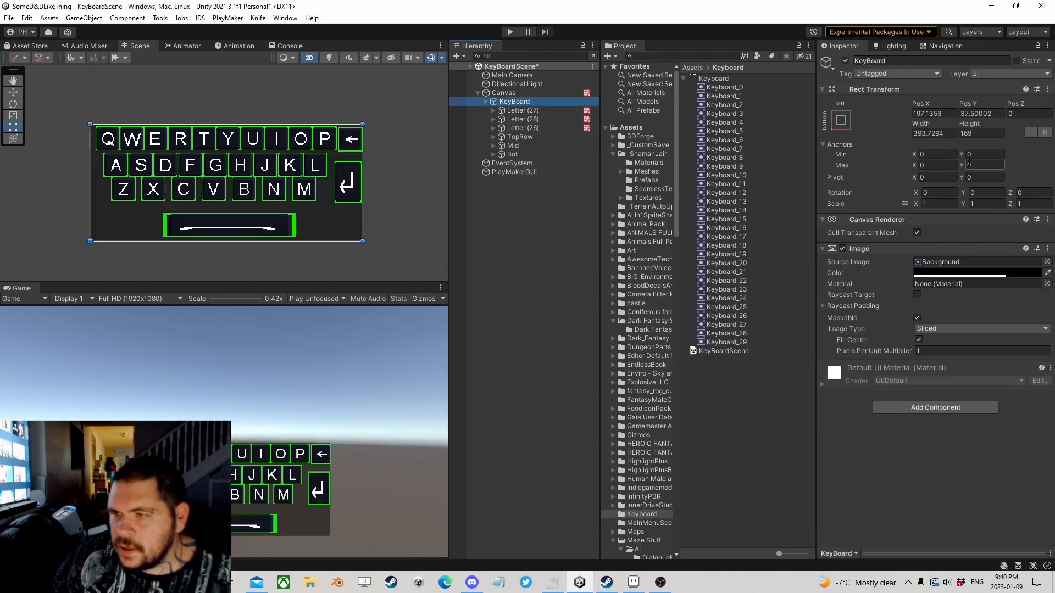
pyautogui.click(944, 204)
pyautogui.write('0')
pyautogui.click(1001, 202)
pyautogui.click(515, 32)
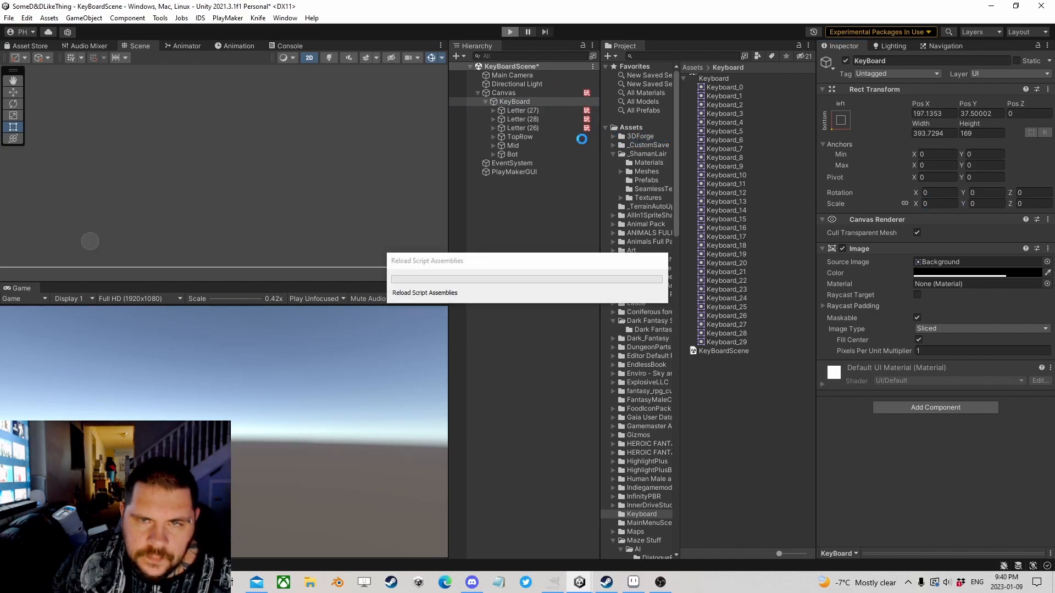
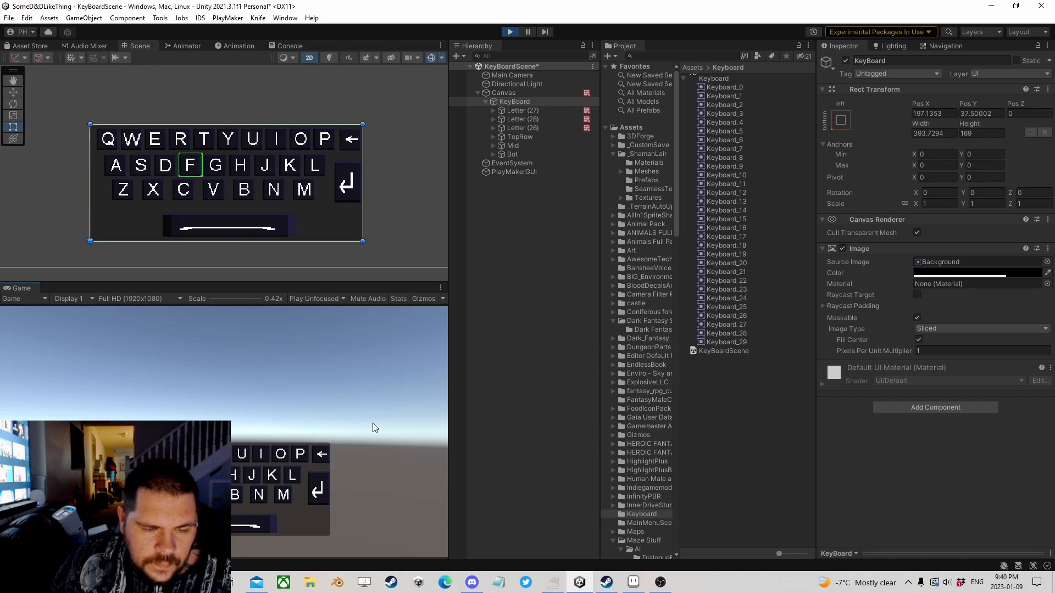
pyautogui.click(510, 32)
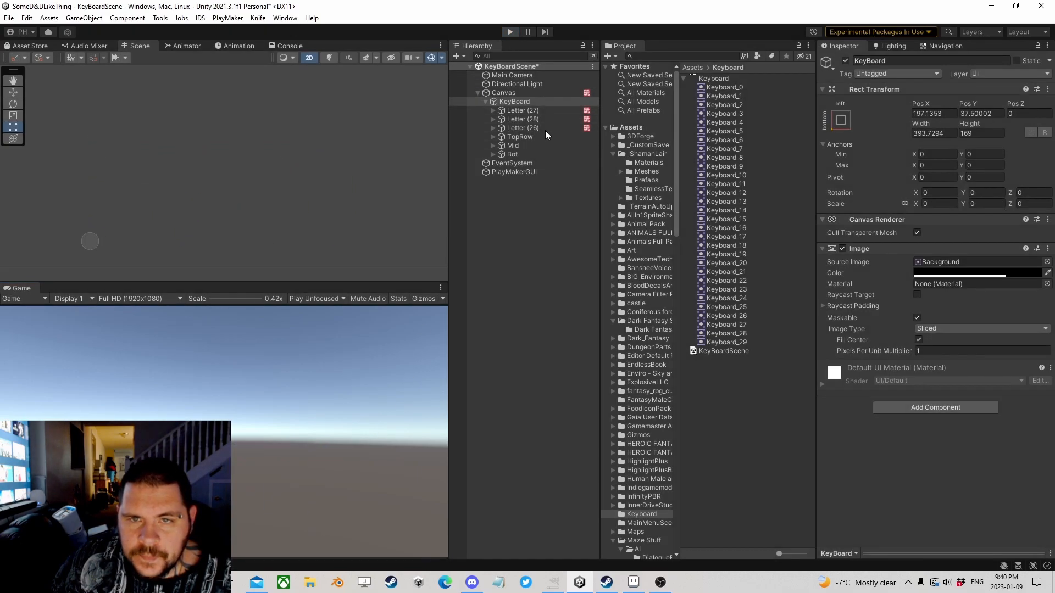
# - Add a UI Panel as a child of KeyBoard and set the KeyBoard object's scale to 1 on all axes
pyautogui.rightClick(502, 101)
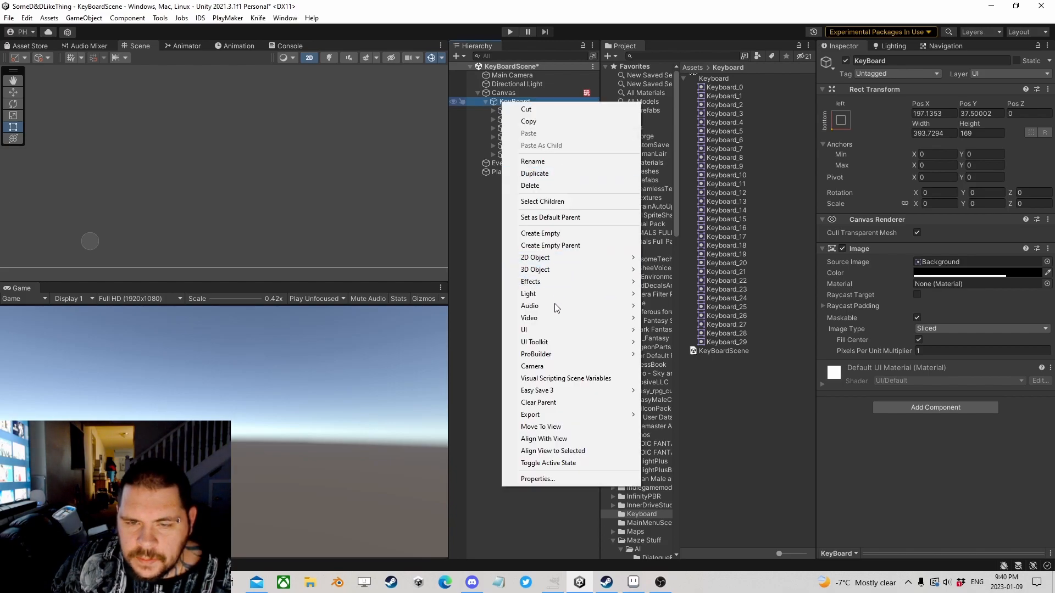
pyautogui.moveTo(548, 328)
pyautogui.click(691, 367)
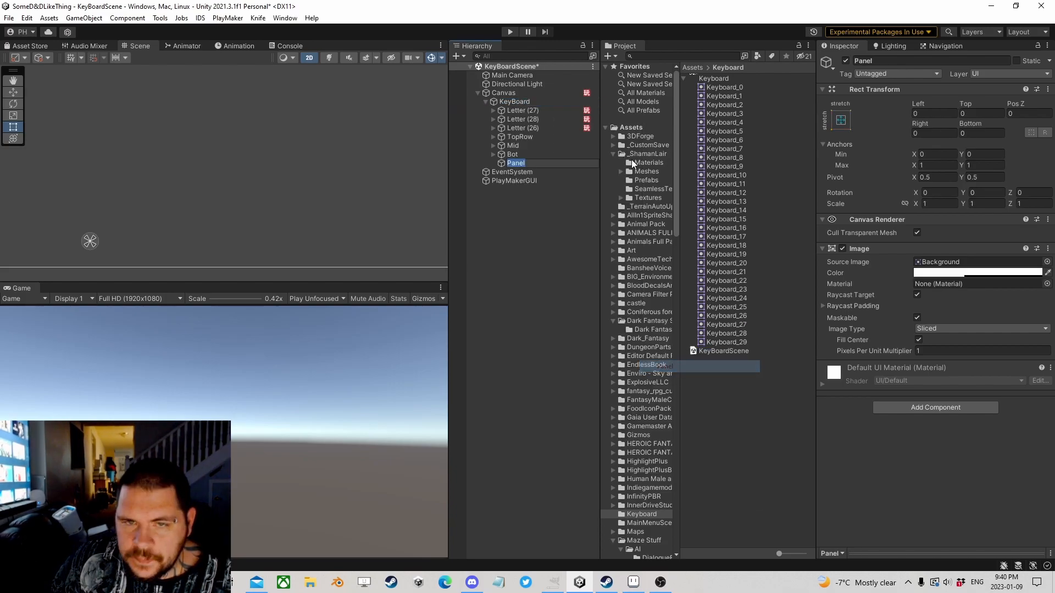
pyautogui.click(492, 103)
pyautogui.click(938, 204)
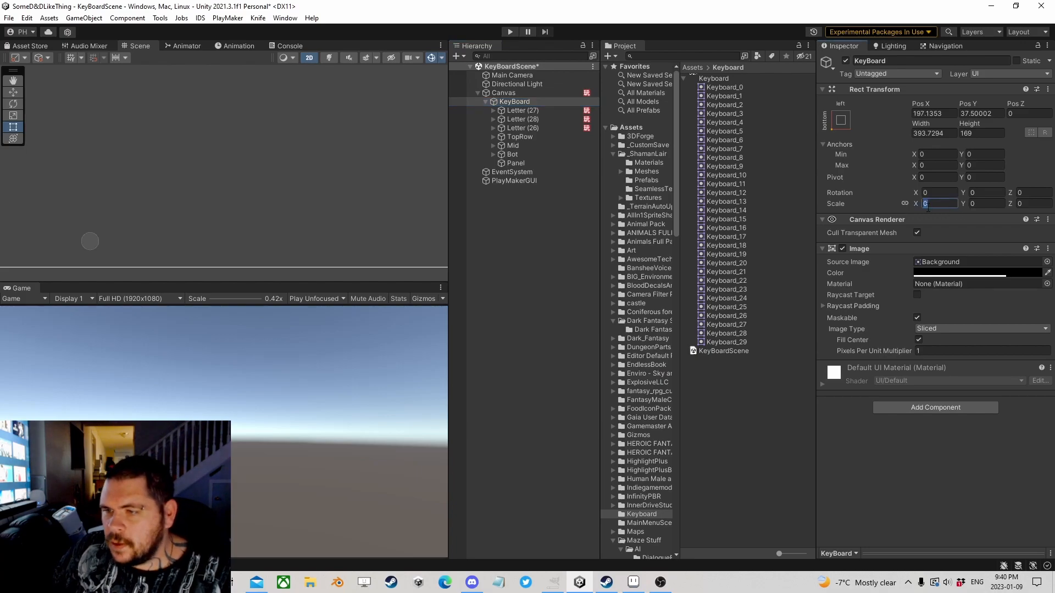
pyautogui.write('1')
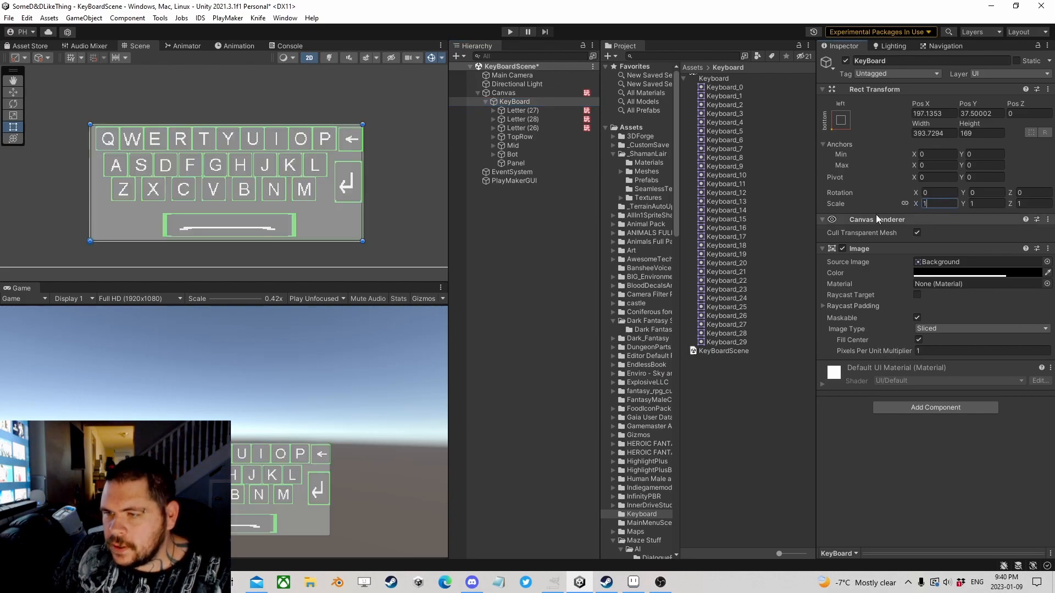
# - Resize the Panel into a strip above the letter keys, with about 14 left, -94 top, 13 right and 192 bottom
pyautogui.click(513, 161)
pyautogui.scroll(-1, 137, 165)
pyautogui.moveTo(91, 129); pyautogui.dragTo(63, 188, button='middle')
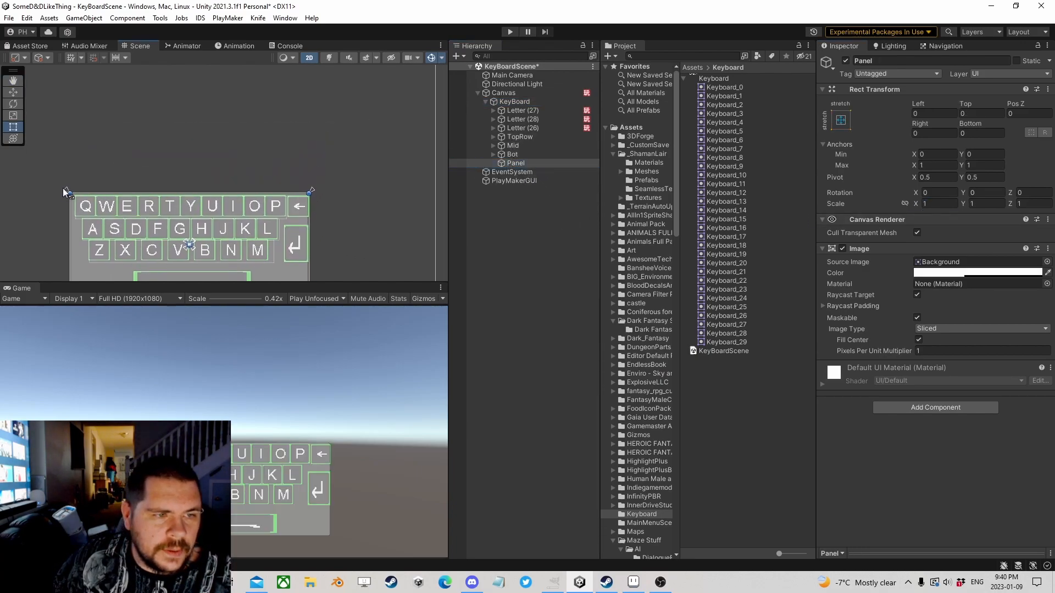
pyautogui.moveTo(68, 190); pyautogui.dragTo(78, 134)
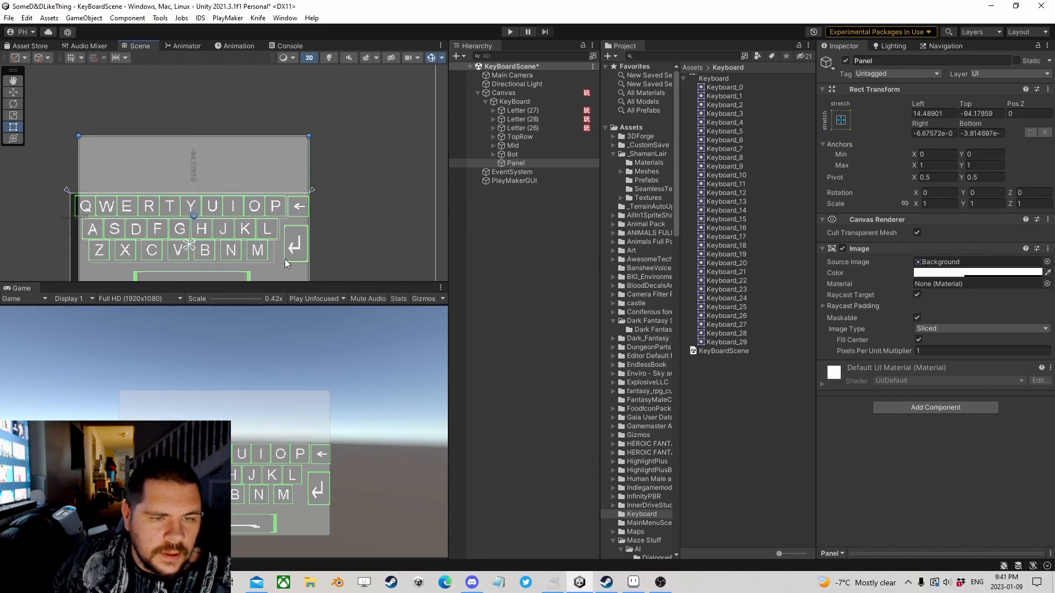
pyautogui.scroll(-2, 253, 137)
pyautogui.moveTo(301, 276); pyautogui.dragTo(294, 171)
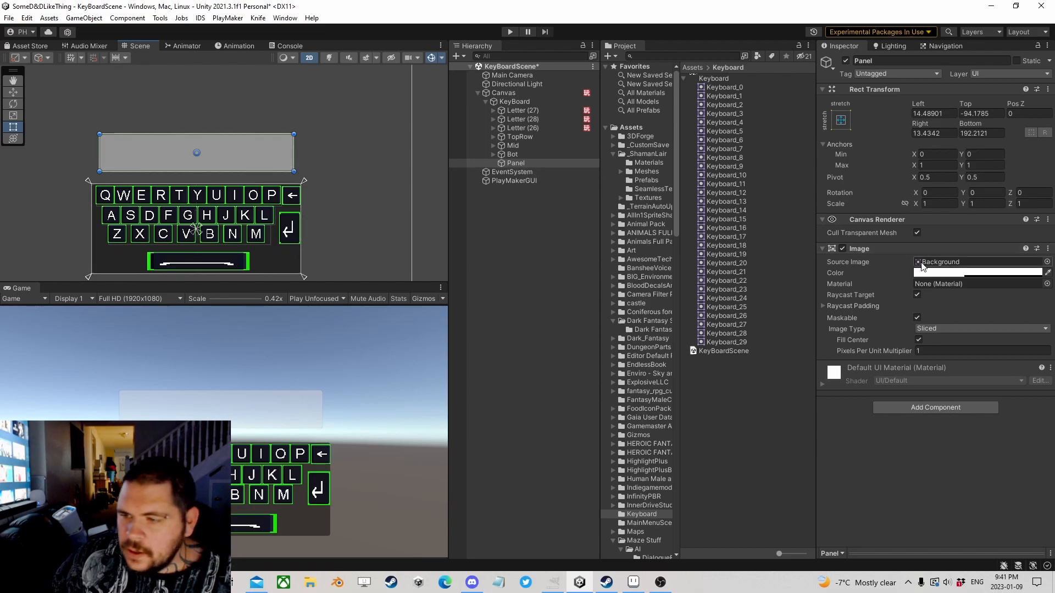
# - Set the Panel's image color to semi-transparent black (000000) and increase its alpha
pyautogui.click(978, 272)
pyautogui.moveTo(962, 379); pyautogui.dragTo(960, 419)
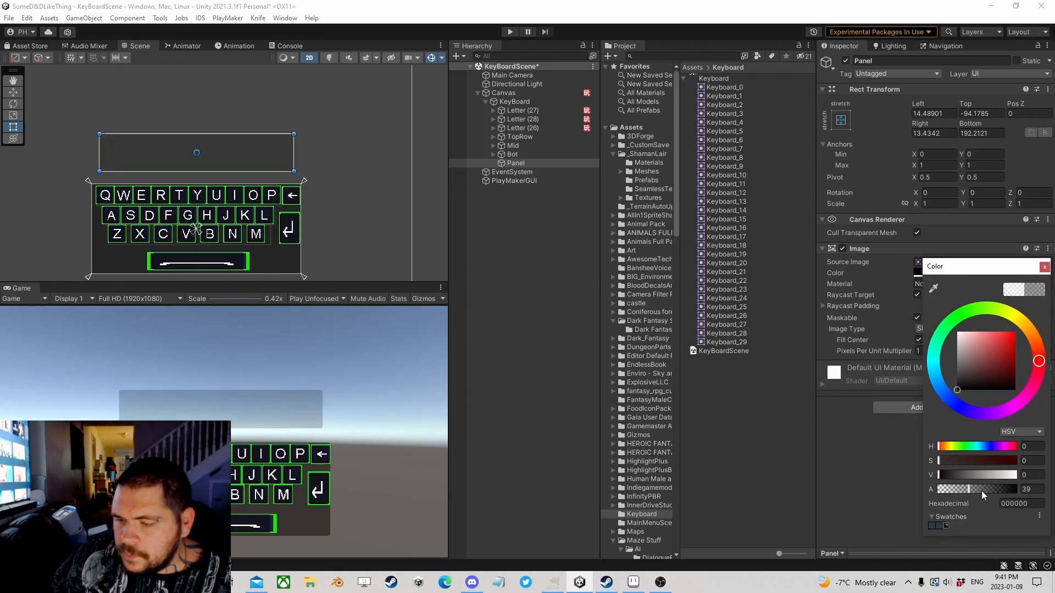
pyautogui.moveTo(981, 490); pyautogui.dragTo(992, 489)
pyautogui.click(1044, 267)
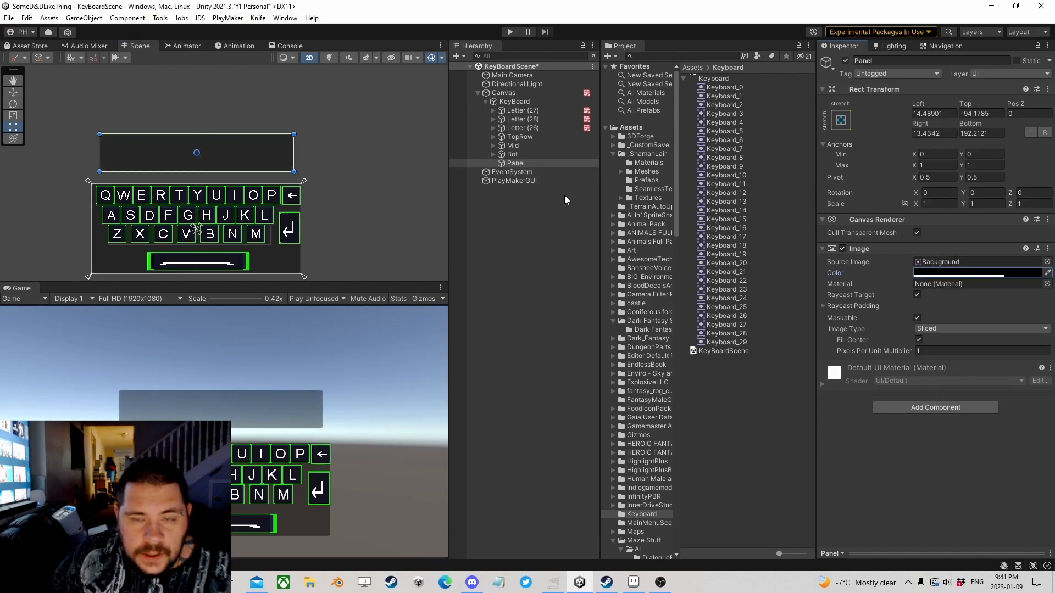
# - Add a TextMeshPro text as a child of Panel and widen its box to about 333 by 49 inside the strip
pyautogui.rightClick(519, 163)
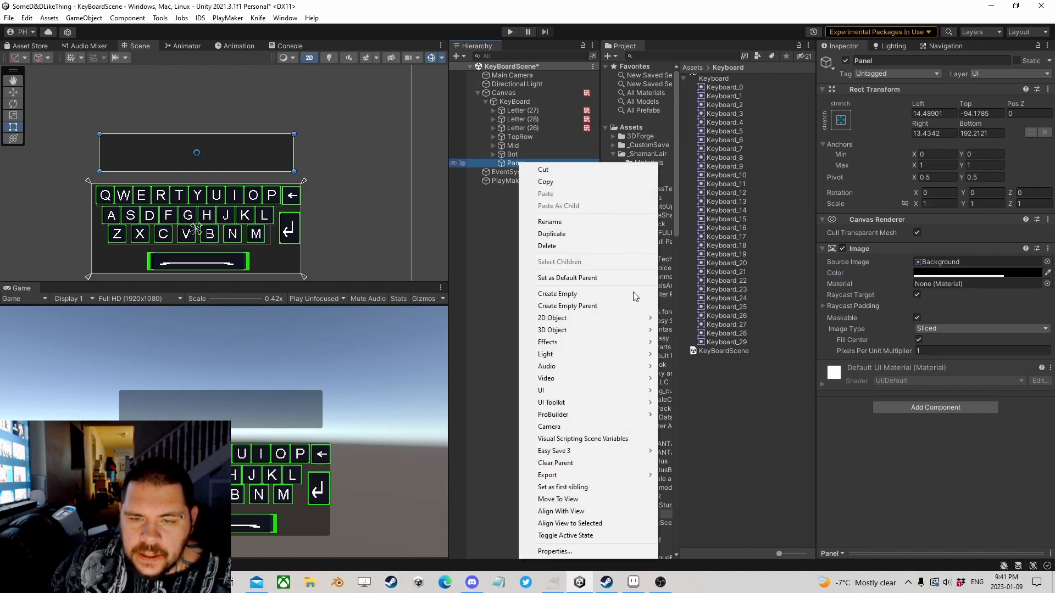
pyautogui.moveTo(557, 391)
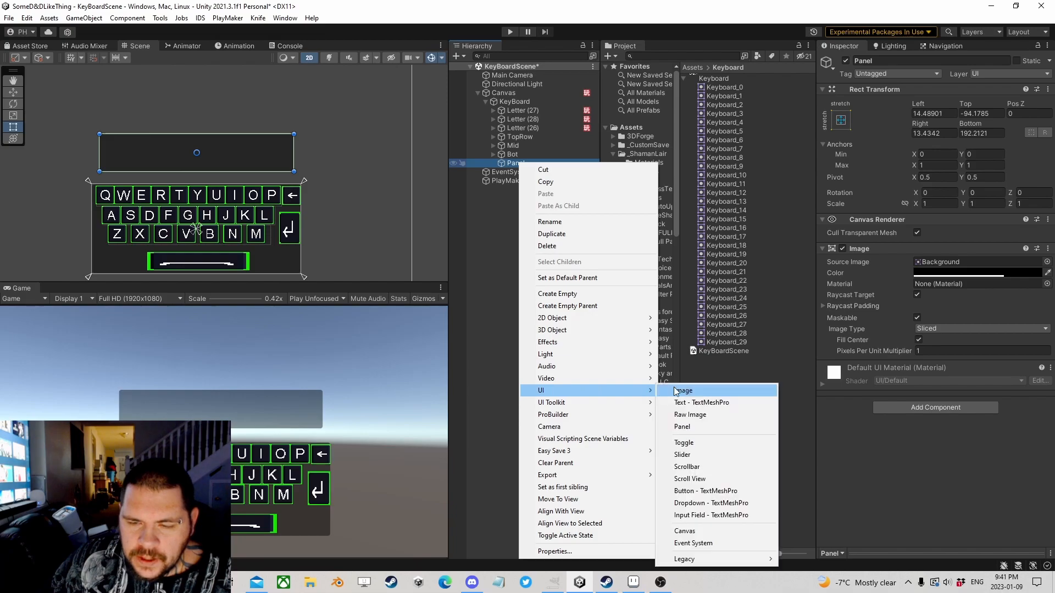
pyautogui.click(725, 402)
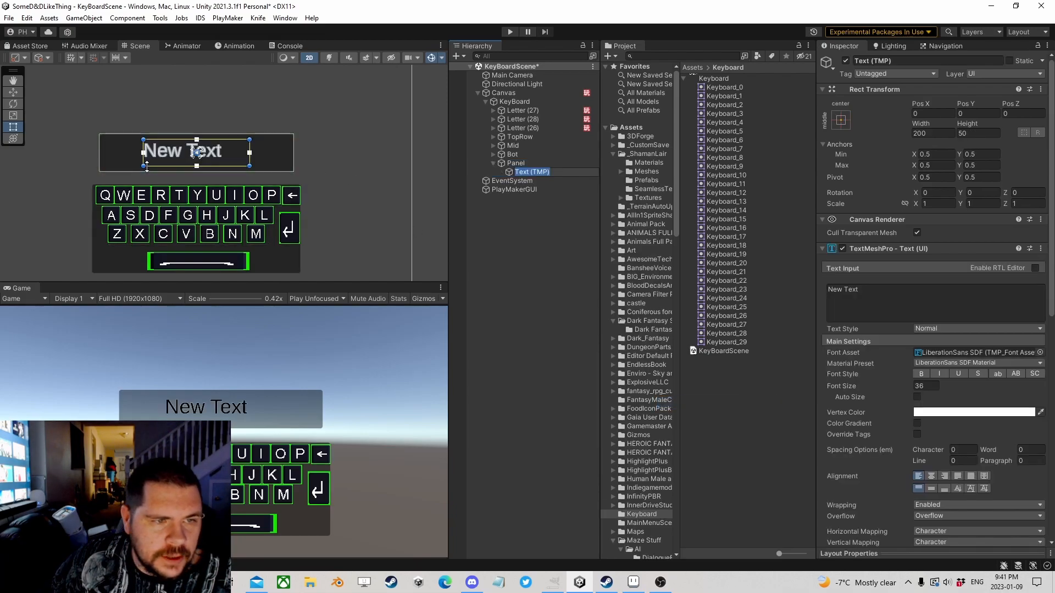
pyautogui.moveTo(144, 164); pyautogui.dragTo(111, 164)
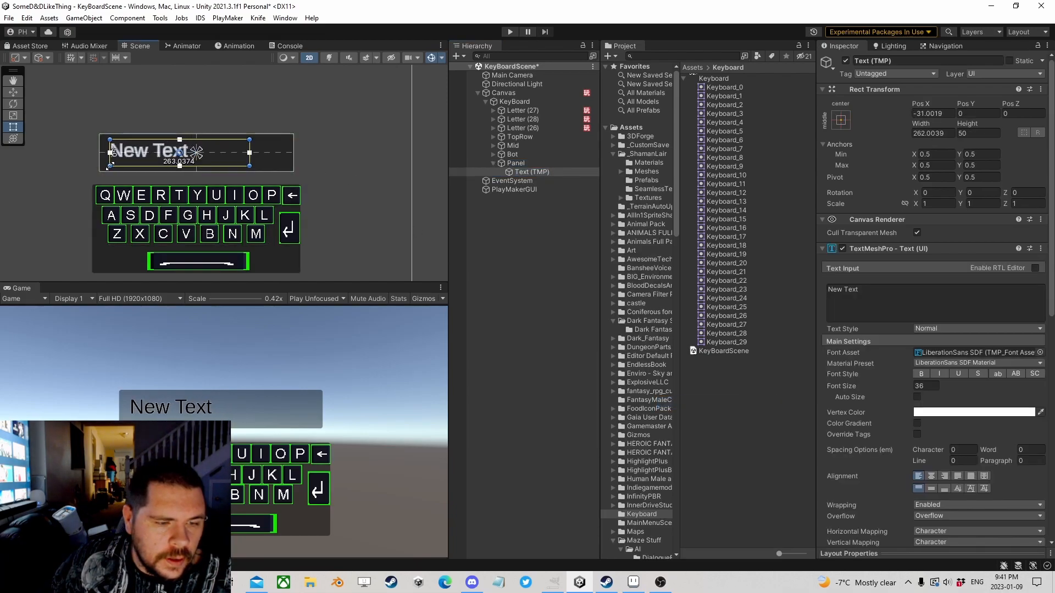
pyautogui.moveTo(249, 166); pyautogui.dragTo(287, 165)
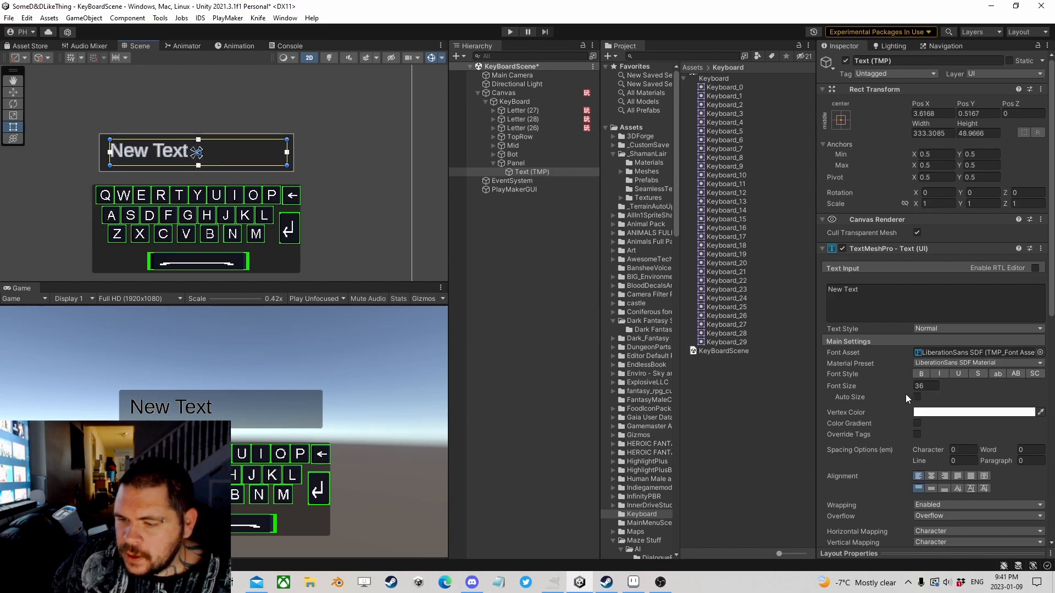
# - Set the panel text's font size to 33.99, center it horizontally and vertically, and clear its placeholder text
pyautogui.moveTo(912, 386); pyautogui.dragTo(901, 413)
pyautogui.click(931, 476)
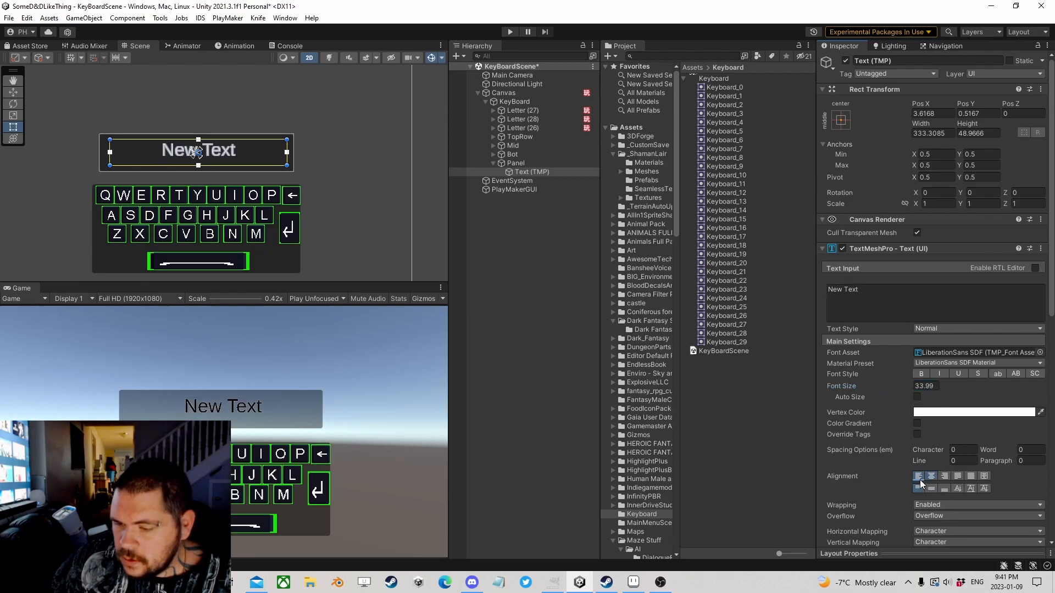
pyautogui.click(931, 489)
pyautogui.click(846, 290)
pyautogui.press('BackSpace')
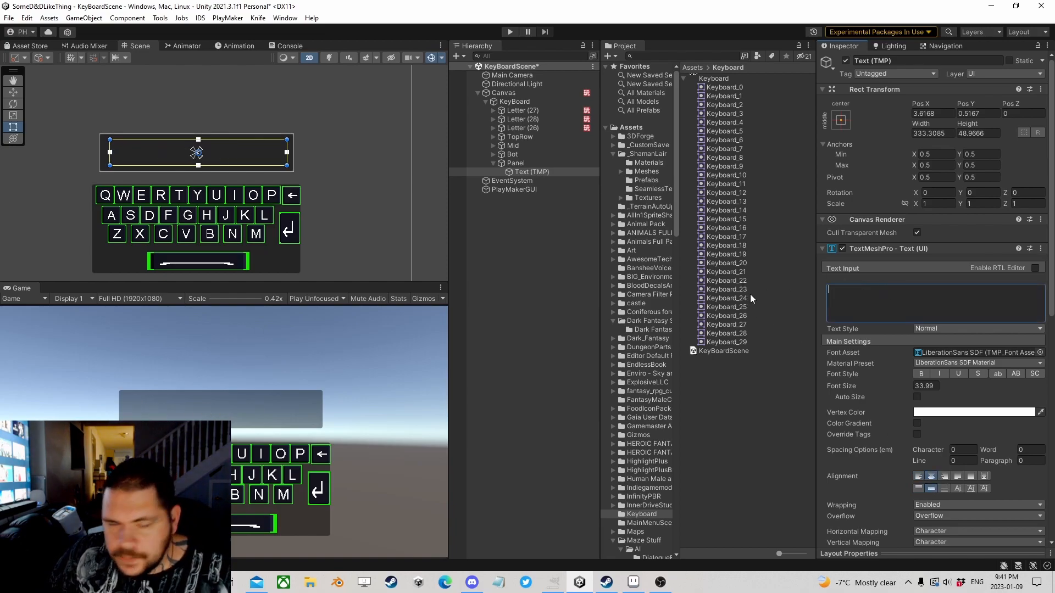
pyautogui.click(519, 172)
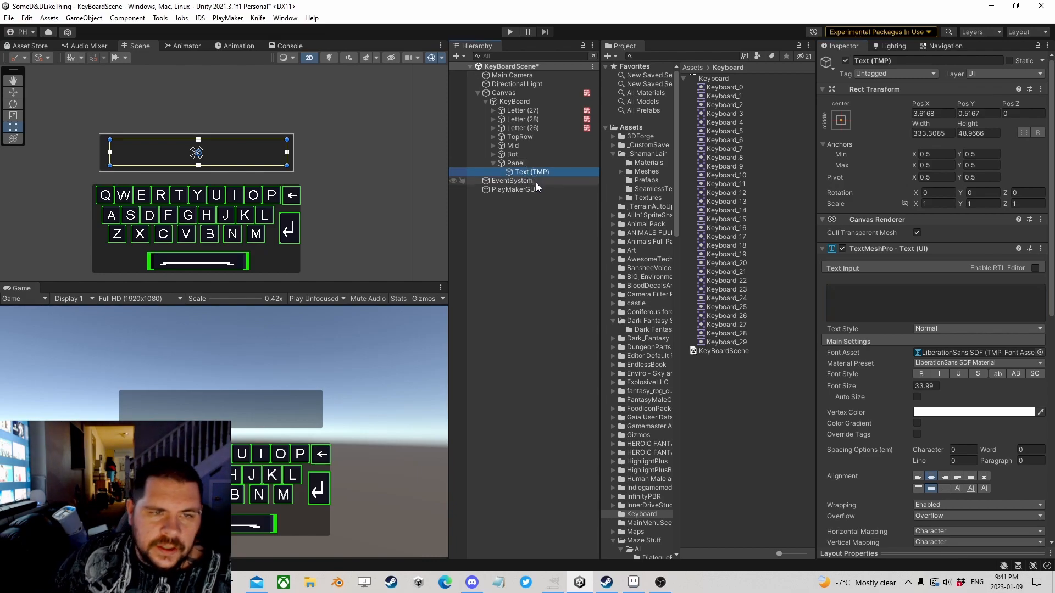
# - Add a second PlayMakerFSM component to the Canvas and name it Control
pyautogui.click(525, 92)
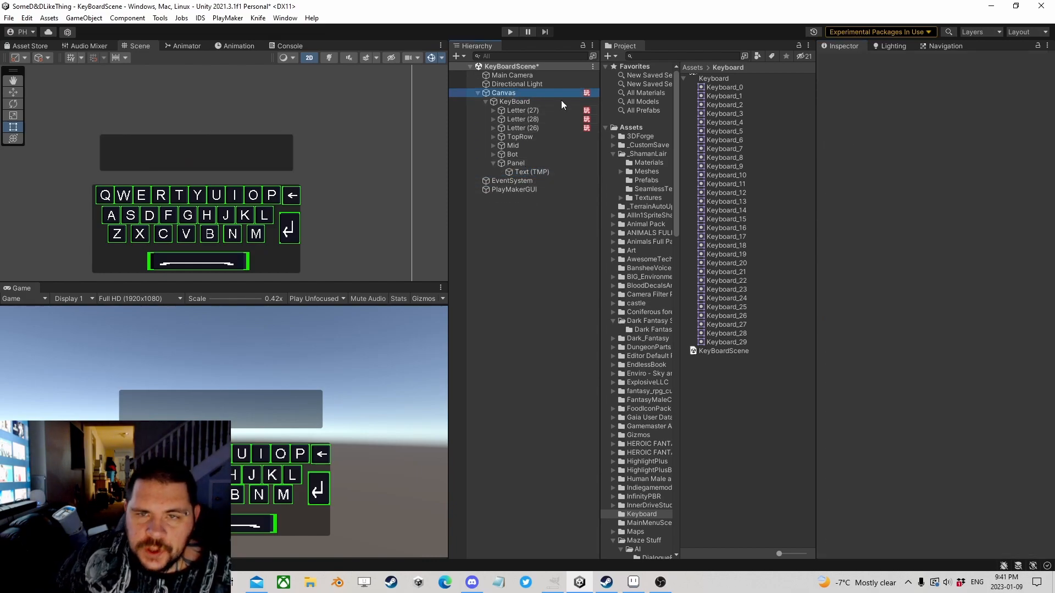
pyautogui.click(915, 541)
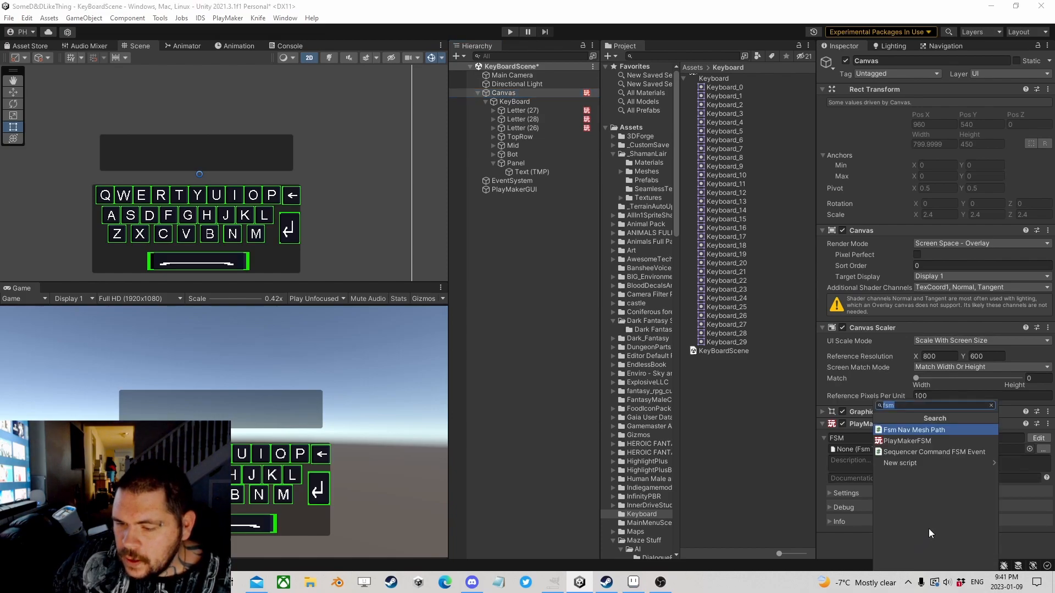
pyautogui.click(914, 446)
pyautogui.click(871, 440)
pyautogui.write('Control')
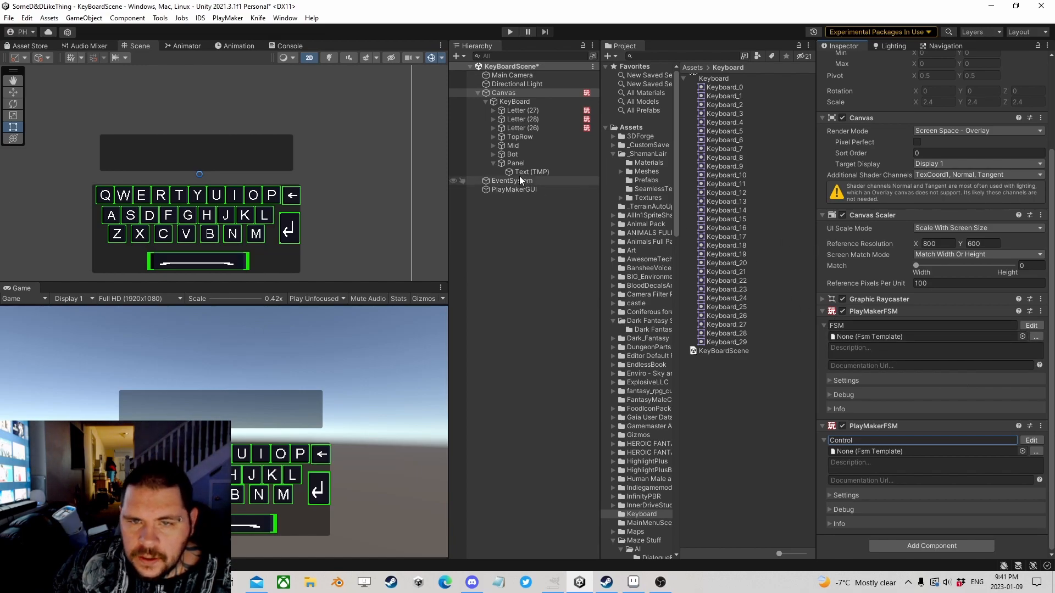
# - Add a second PlayMakerFSM component to Letter (16), the Q key in TopRow
pyautogui.click(510, 111)
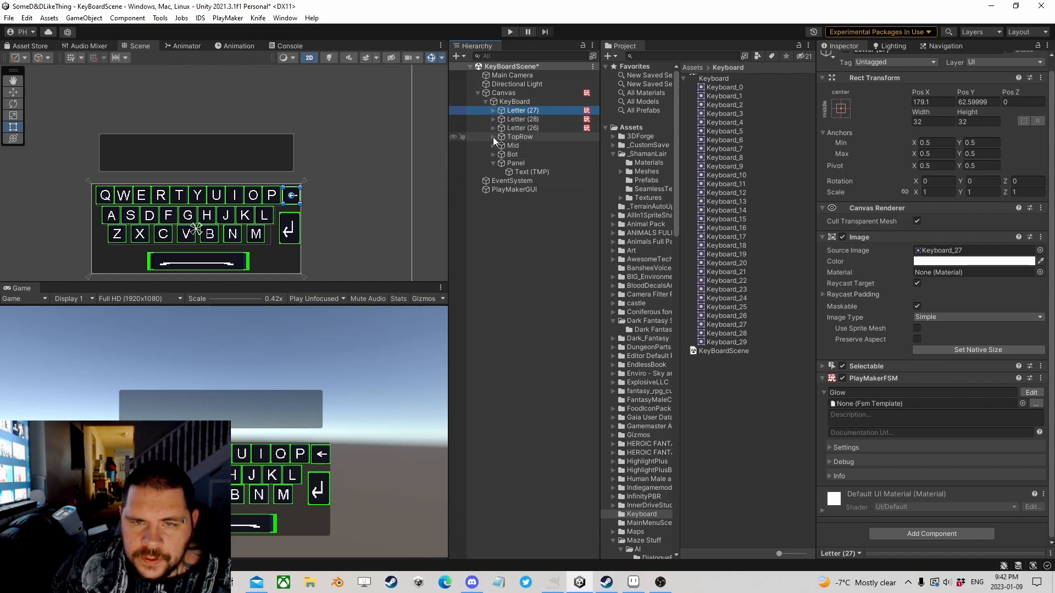
pyautogui.click(493, 137)
pyautogui.click(524, 146)
pyautogui.moveTo(248, 231); pyautogui.dragTo(305, 181, button='middle')
pyautogui.click(923, 535)
pyautogui.click(913, 445)
pyautogui.scroll(-3, 912, 443)
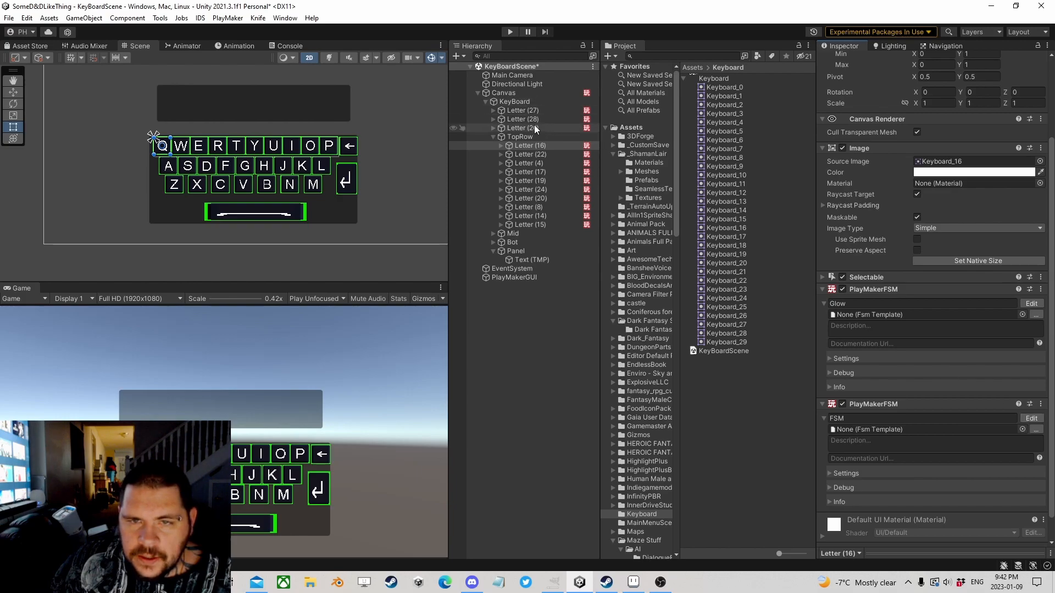
# - Open the Canvas's Control FSM for editing and add an event named Function
pyautogui.click(515, 92)
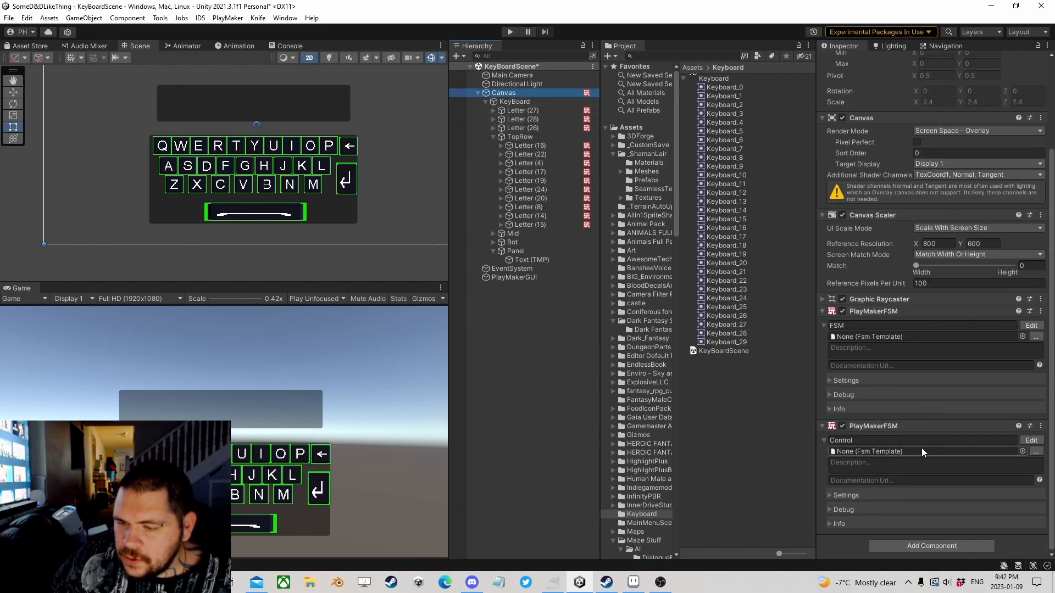
pyautogui.click(1032, 441)
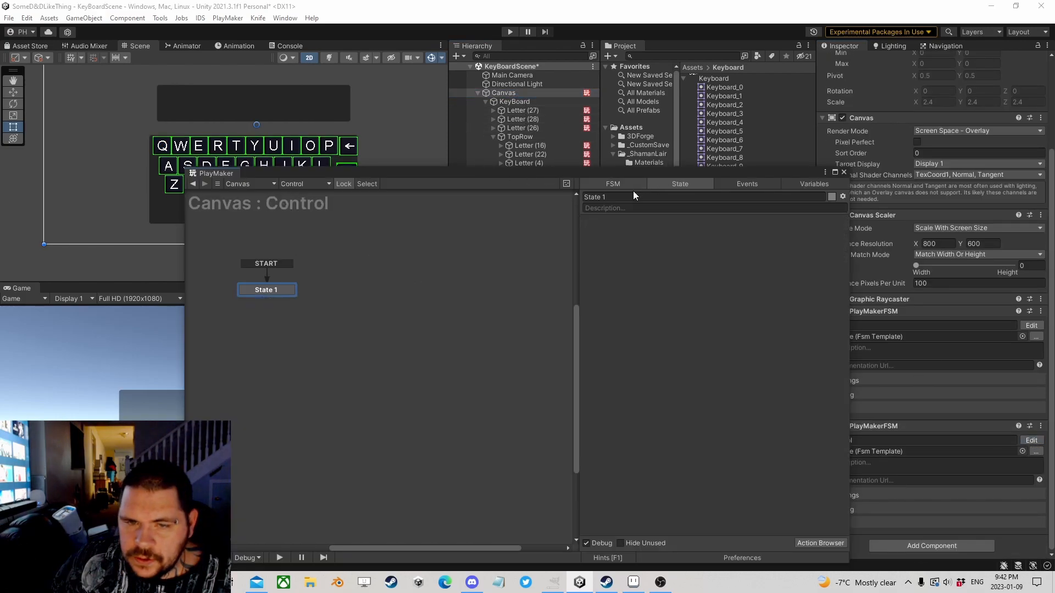
pyautogui.click(747, 184)
pyautogui.click(692, 529)
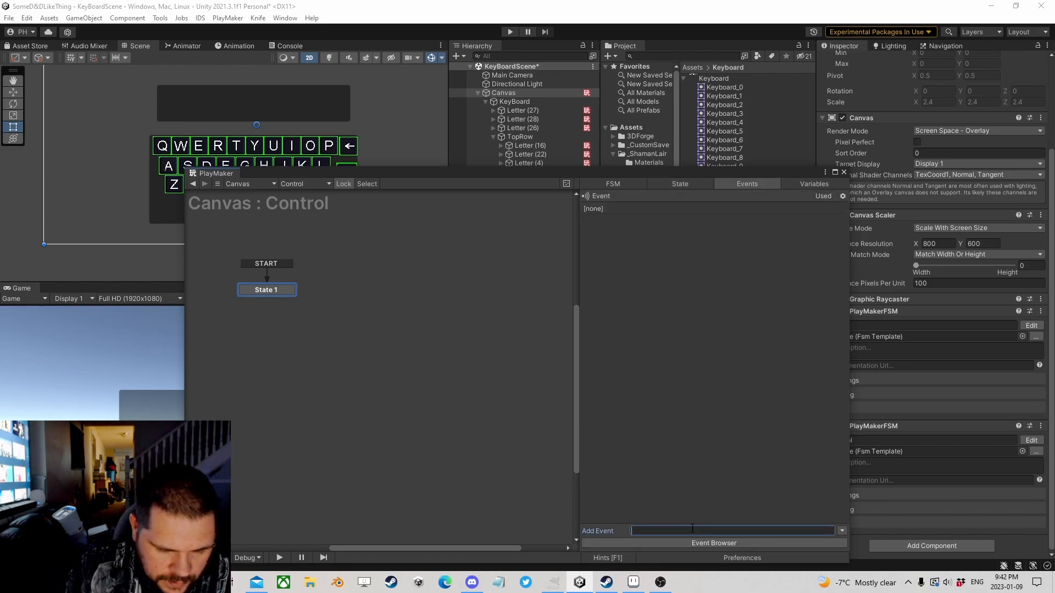
pyautogui.write('Function')
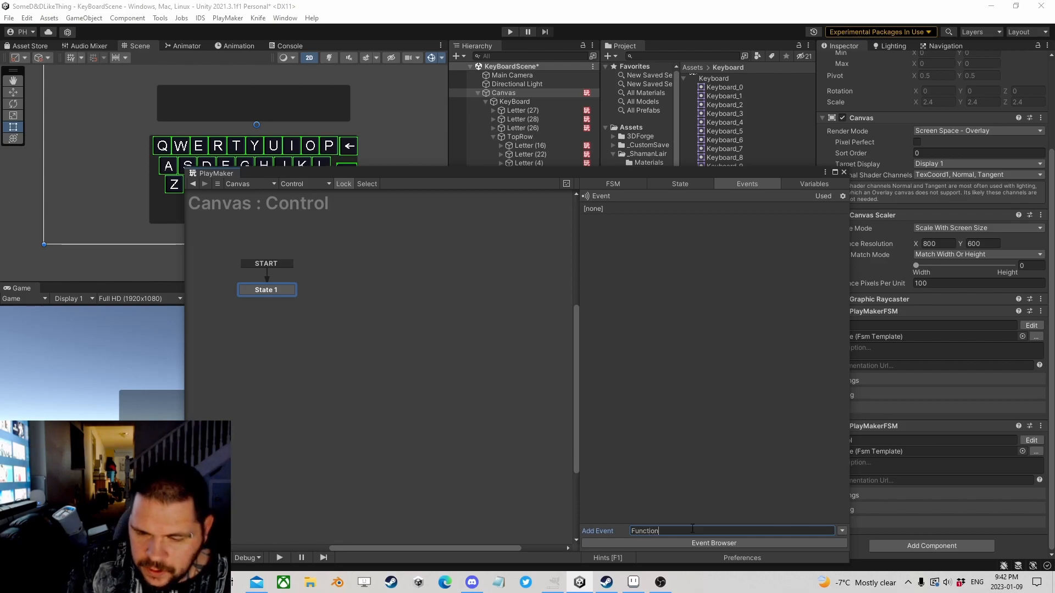
pyautogui.press('Return')
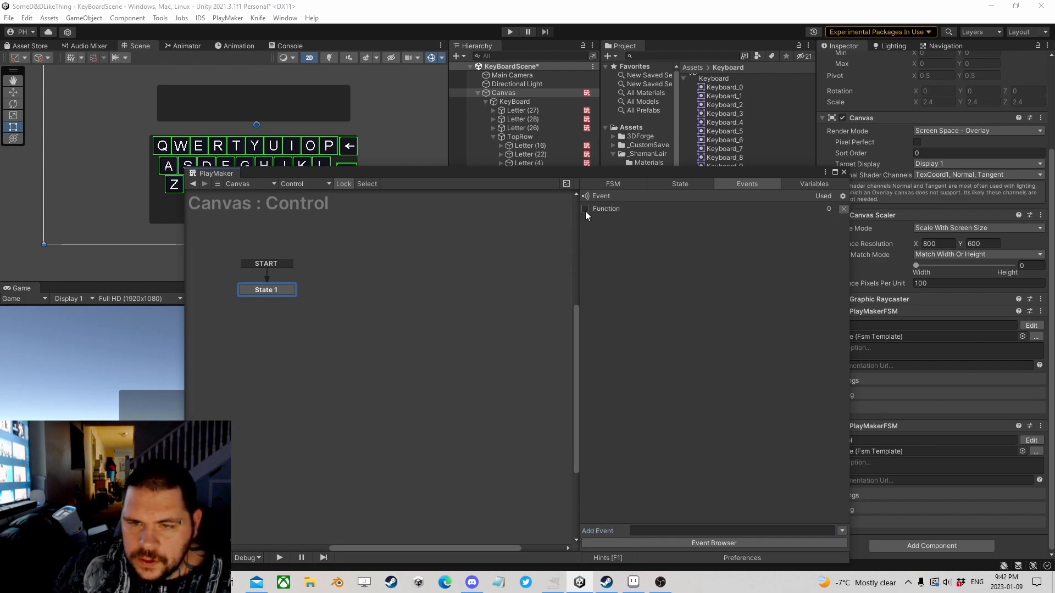
# - Add a new state beside State 1 in the Control FSM and give it a global transition on the Function event
pyautogui.rightClick(368, 279)
pyautogui.click(392, 283)
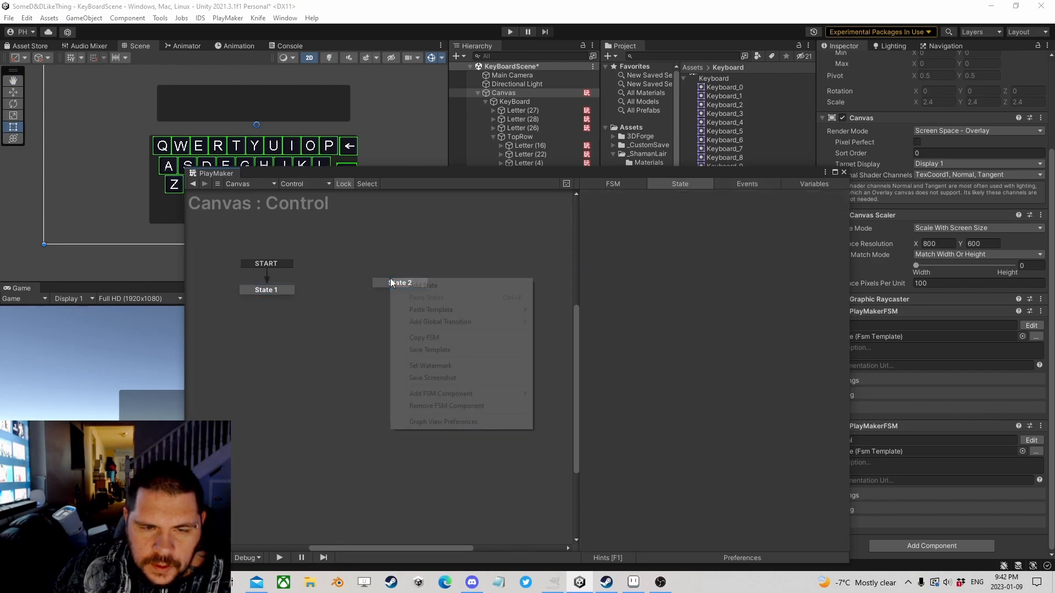
pyautogui.rightClick(392, 282)
pyautogui.moveTo(439, 302)
pyautogui.click(529, 303)
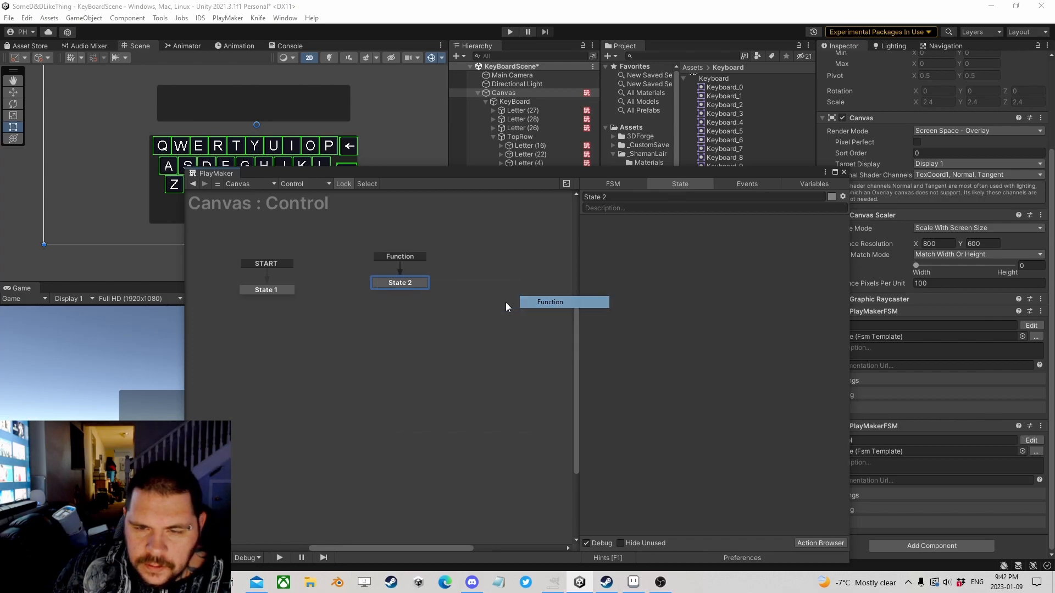
# - Search the PlayMaker actions for "geteve" to find an event-data action for State 2
pyautogui.click(820, 542)
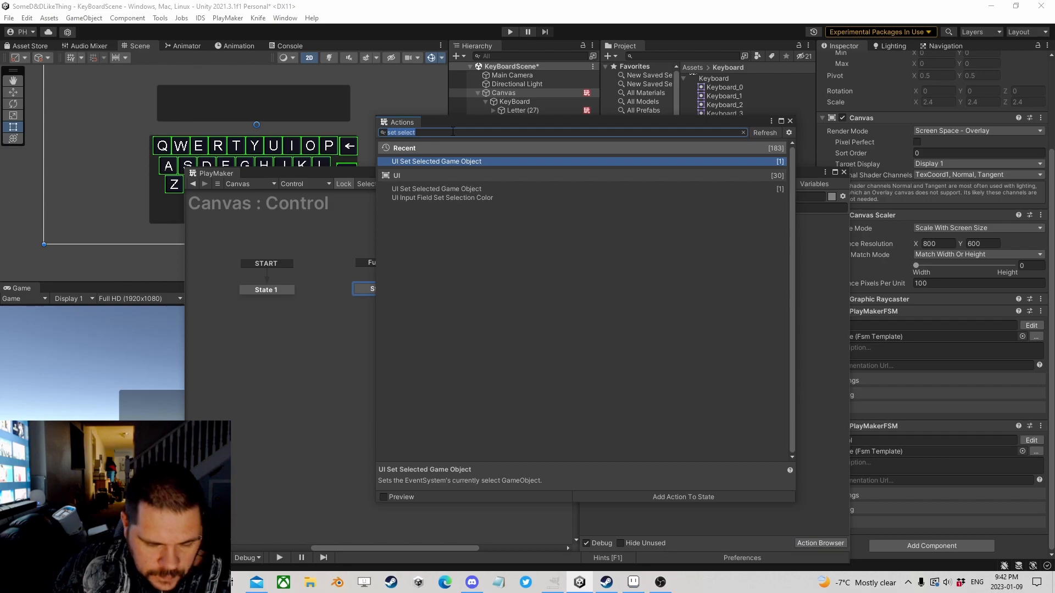
pyautogui.write('geteve')
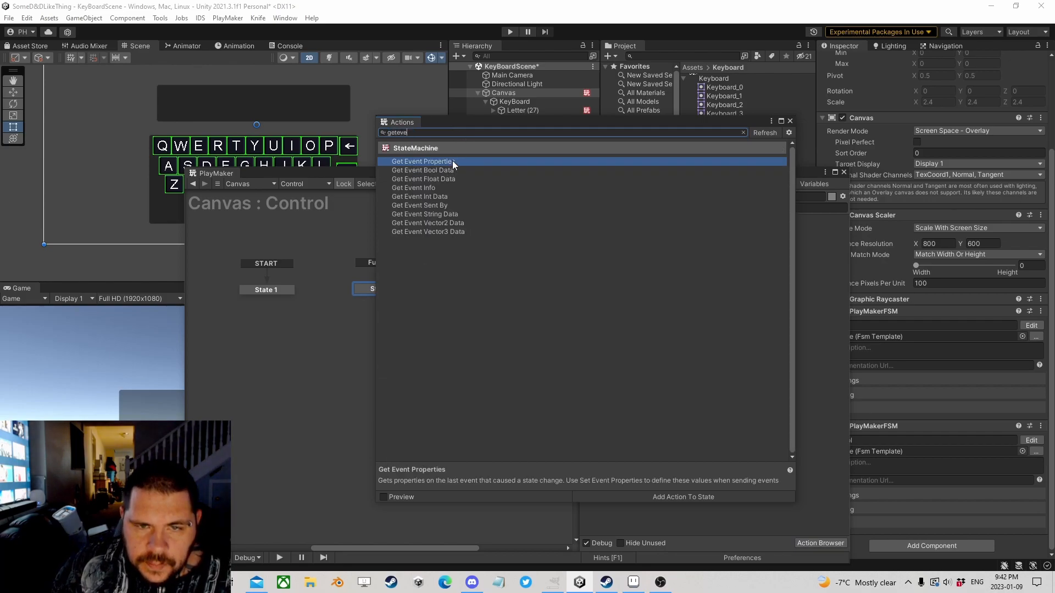
# - Add a Get Event Properties action to State 2 with the key Letter and type String
pyautogui.doubleClick(453, 161)
pyautogui.click(790, 121)
pyautogui.click(704, 249)
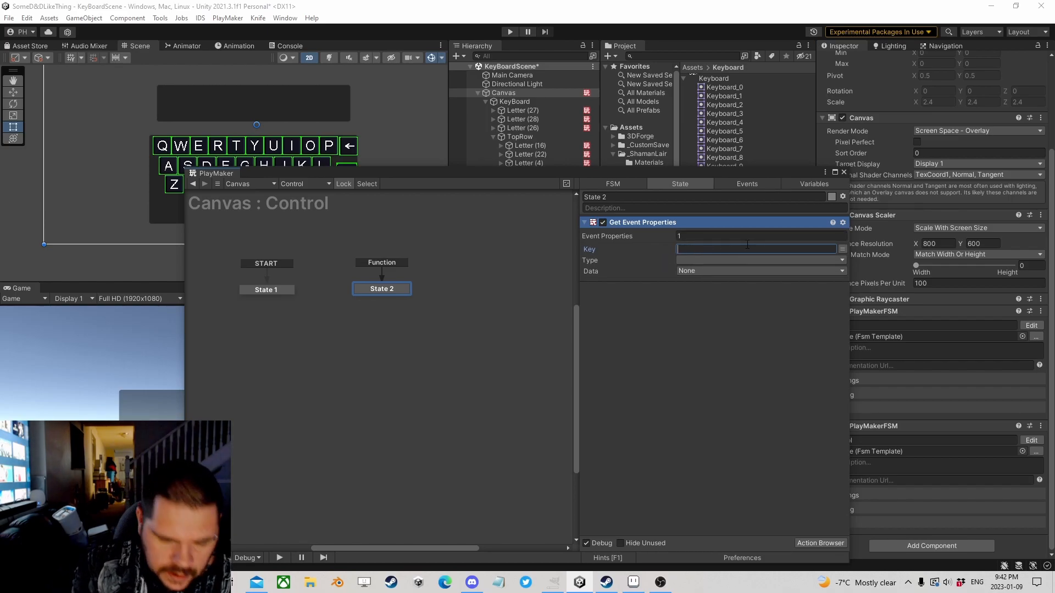
pyautogui.write('Letter')
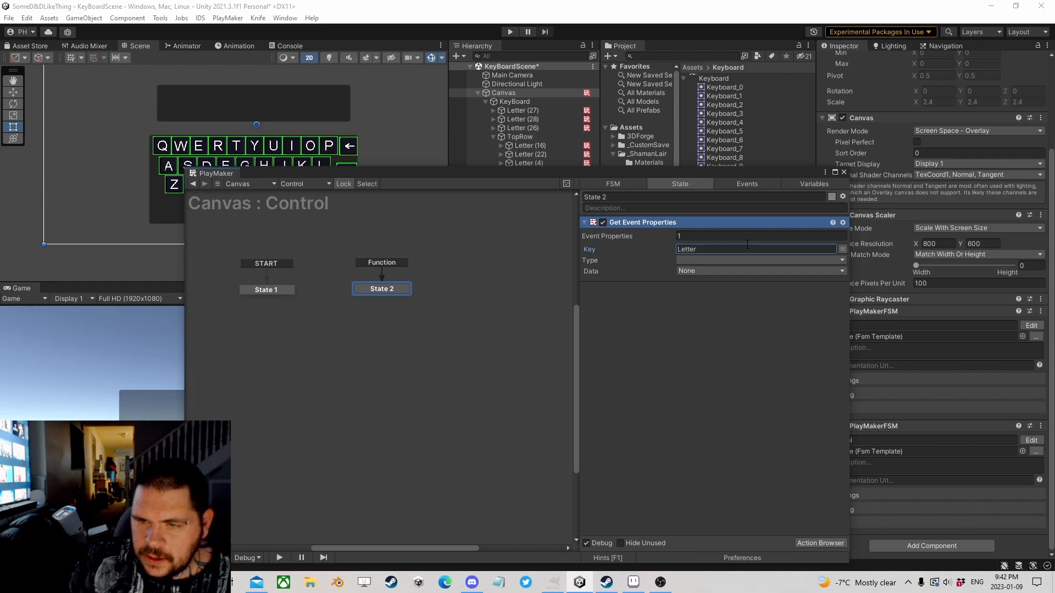
pyautogui.click(723, 260)
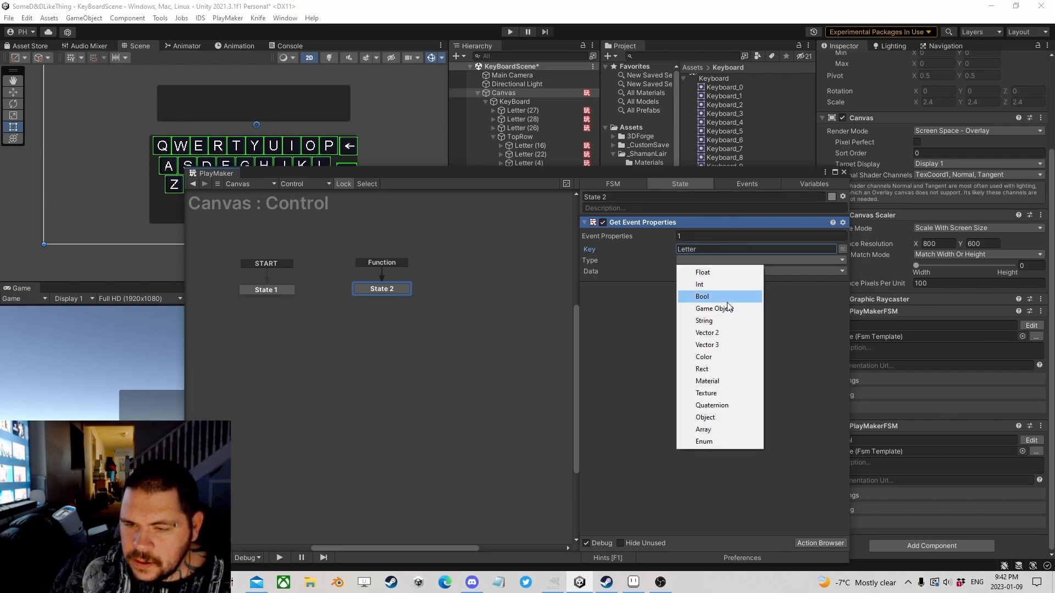
pyautogui.click(714, 321)
# - Store the event property's data in a new variable named NewLetter
pyautogui.click(705, 271)
pyautogui.click(712, 296)
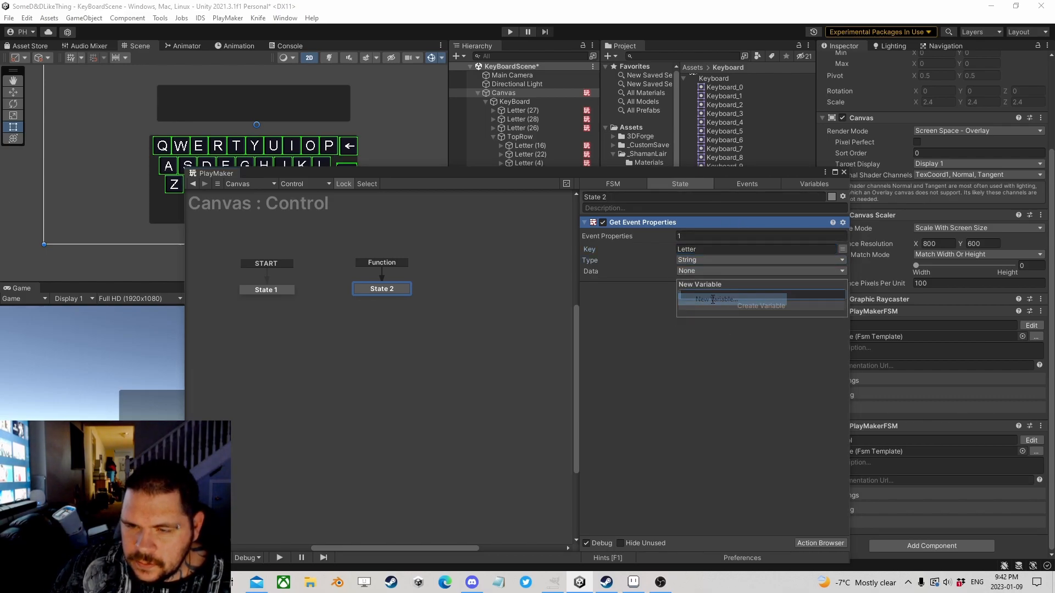
pyautogui.write('NewLetter')
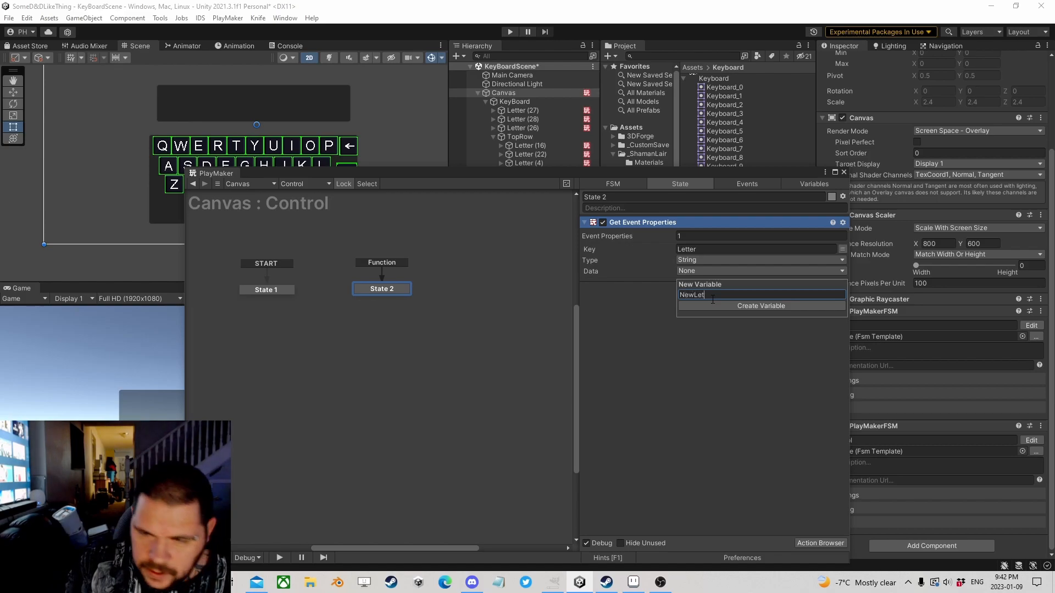
pyautogui.press('Return')
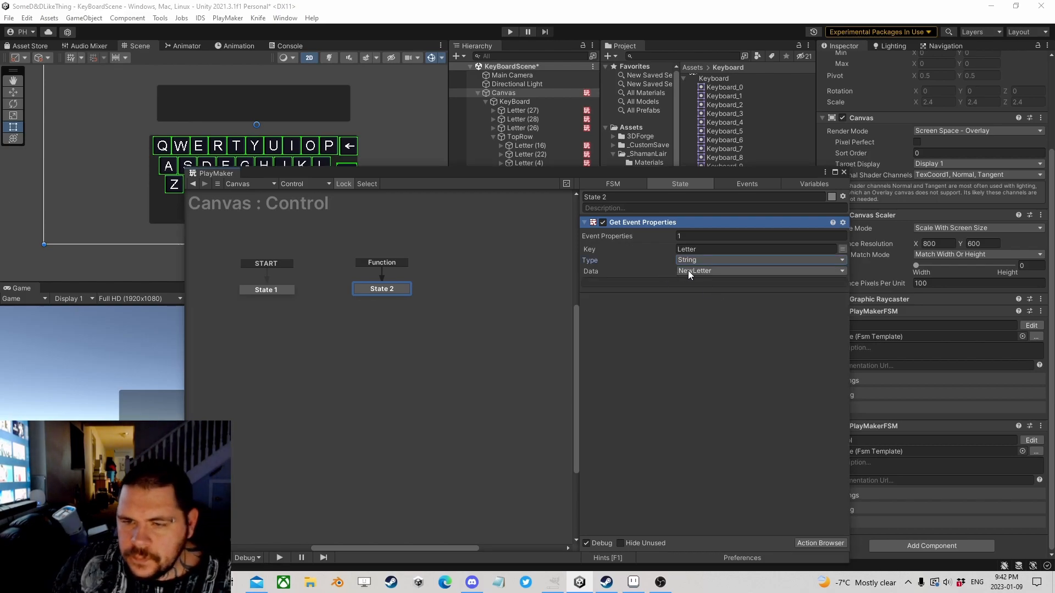
# - Delete the Function event and remove the leftover empty global transition from State 2
pyautogui.click(747, 184)
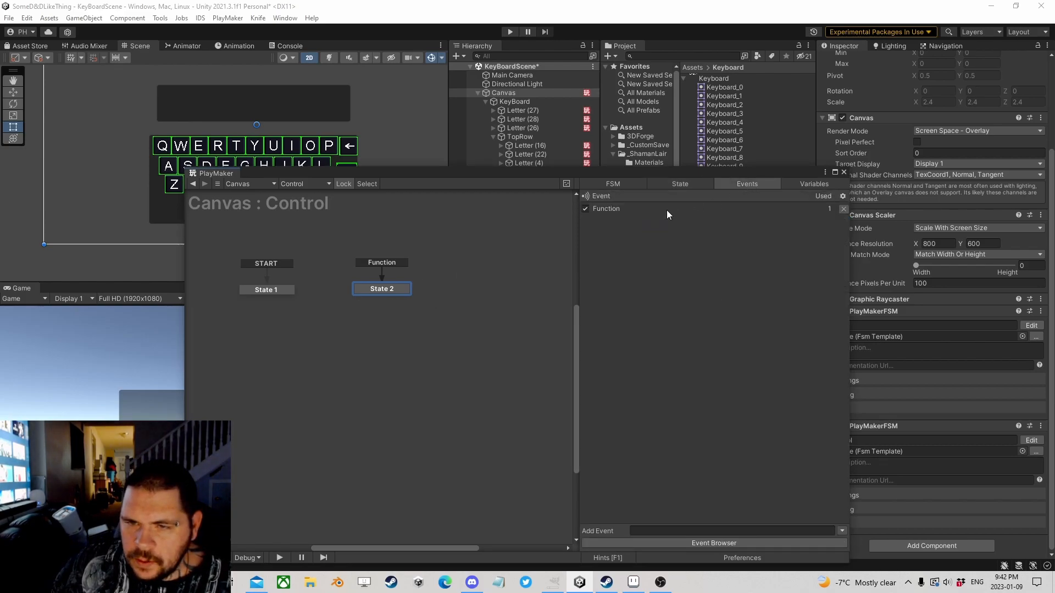
pyautogui.click(616, 207)
pyautogui.click(843, 209)
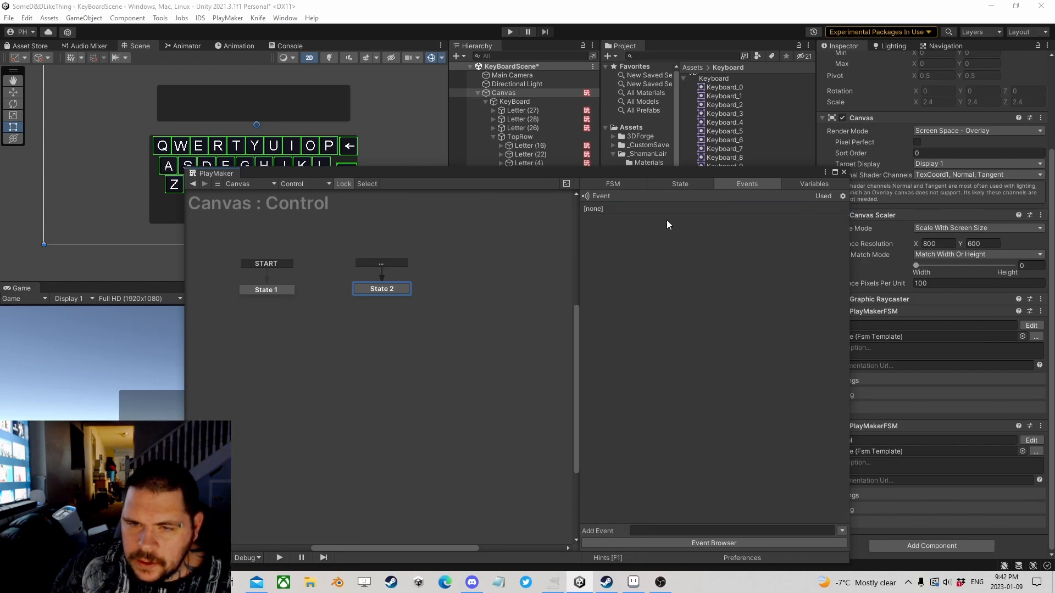
pyautogui.rightClick(384, 263)
pyautogui.click(420, 315)
pyautogui.moveTo(388, 291); pyautogui.dragTo(368, 294)
# - Add an event named AddLetter to the Control FSM
pyautogui.click(746, 184)
pyautogui.click(666, 530)
pyautogui.write('AddLetter')
pyautogui.press('Return')
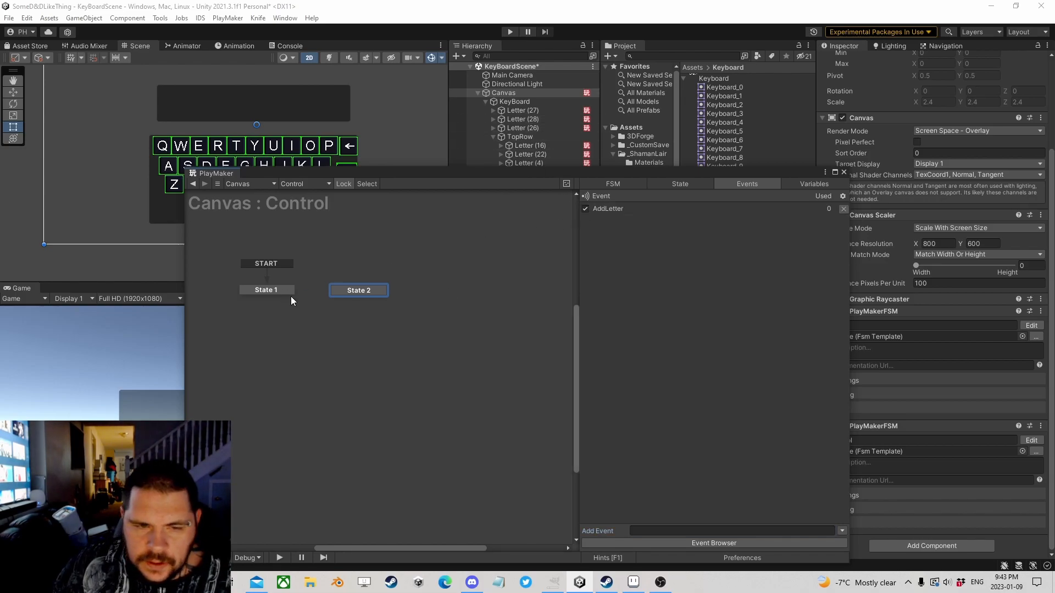
# - Give State 2 an AddLetter global transition and nudge the state toward State 1
pyautogui.click(359, 292)
pyautogui.rightClick(359, 291)
pyautogui.moveTo(420, 306)
pyautogui.click(527, 307)
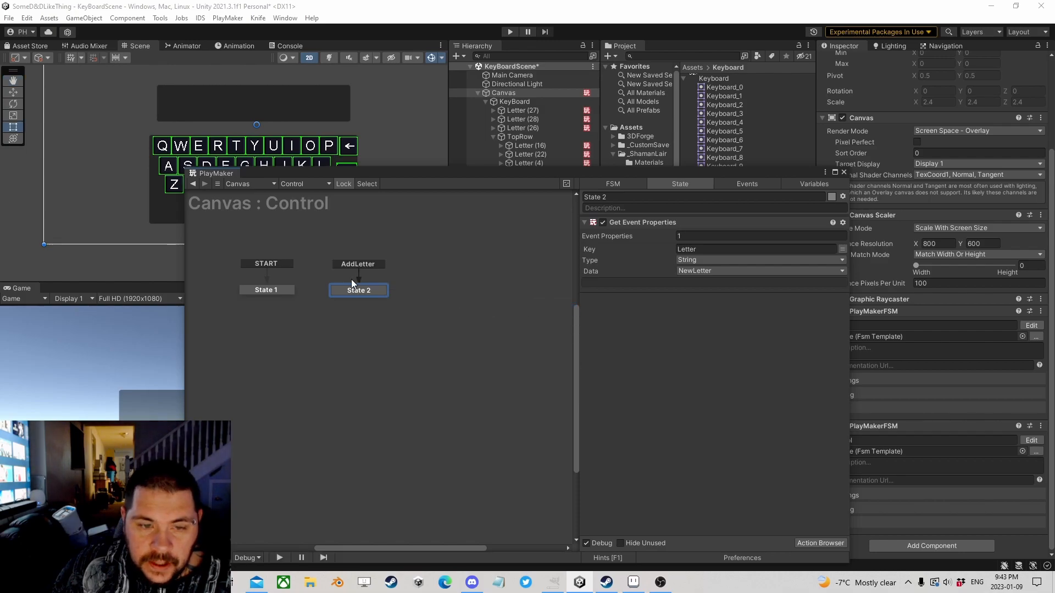
pyautogui.moveTo(359, 290); pyautogui.dragTo(351, 290)
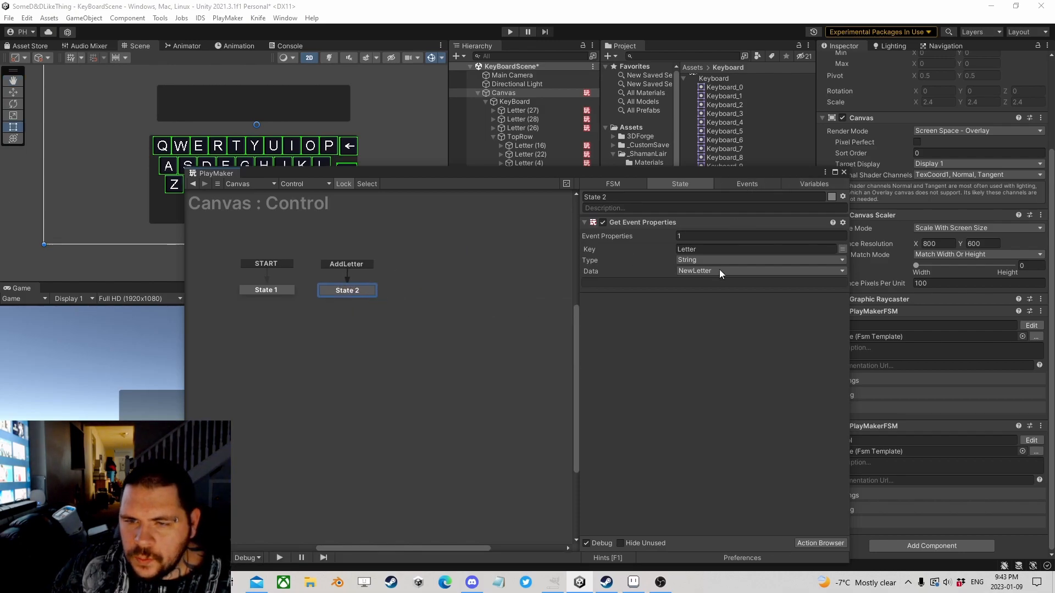
# - Add two more events named Submit and Delete to the Control FSM
pyautogui.click(736, 184)
pyautogui.click(661, 531)
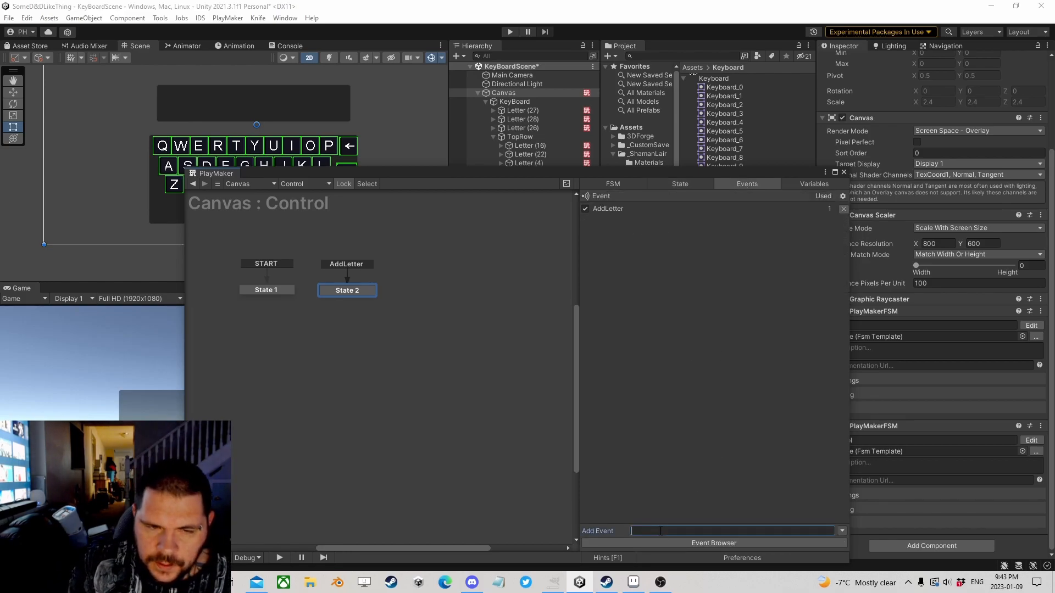
pyautogui.write('Submit')
pyautogui.press('Return')
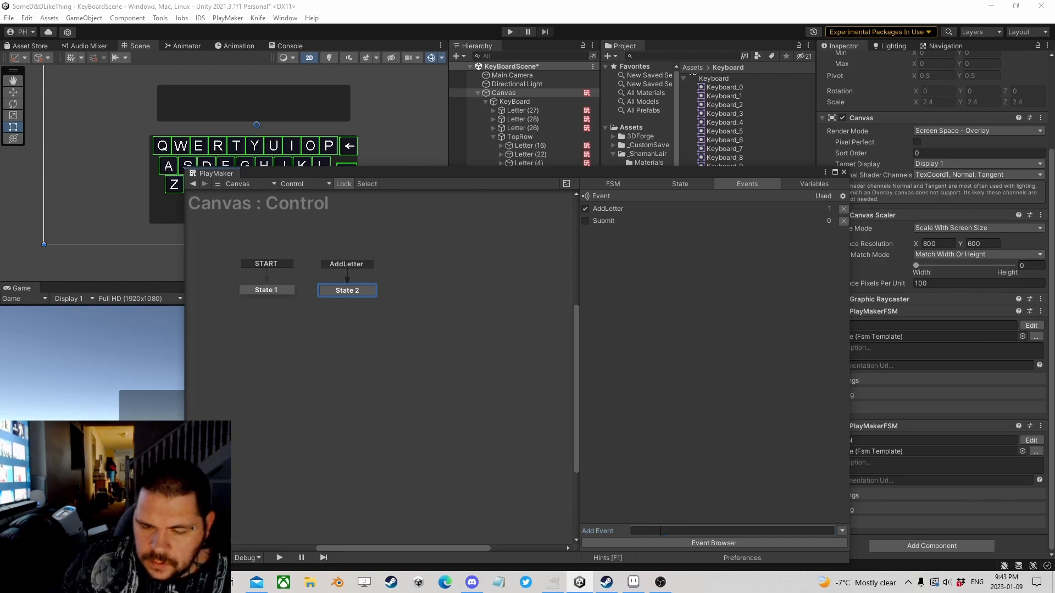
pyautogui.write('Delete')
pyautogui.press('Return')
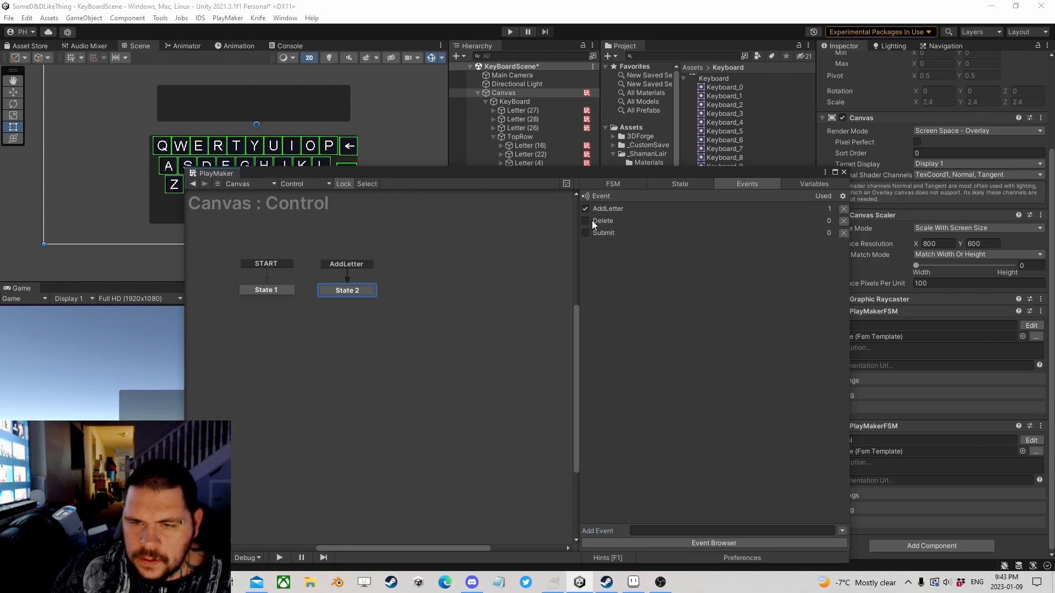
# - Create two new states, State 3 and State 4, in a row beside State 2
pyautogui.rightClick(417, 288)
pyautogui.click(434, 296)
pyautogui.rightClick(476, 291)
pyautogui.click(497, 300)
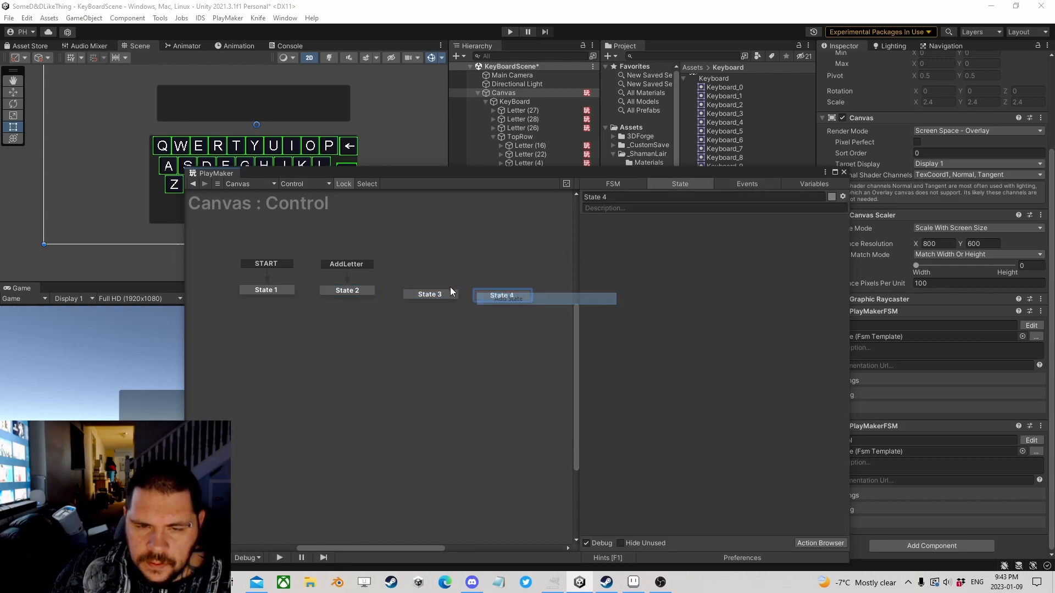
# - Give State 3 a Submit global transition
pyautogui.rightClick(424, 288)
pyautogui.moveTo(456, 300)
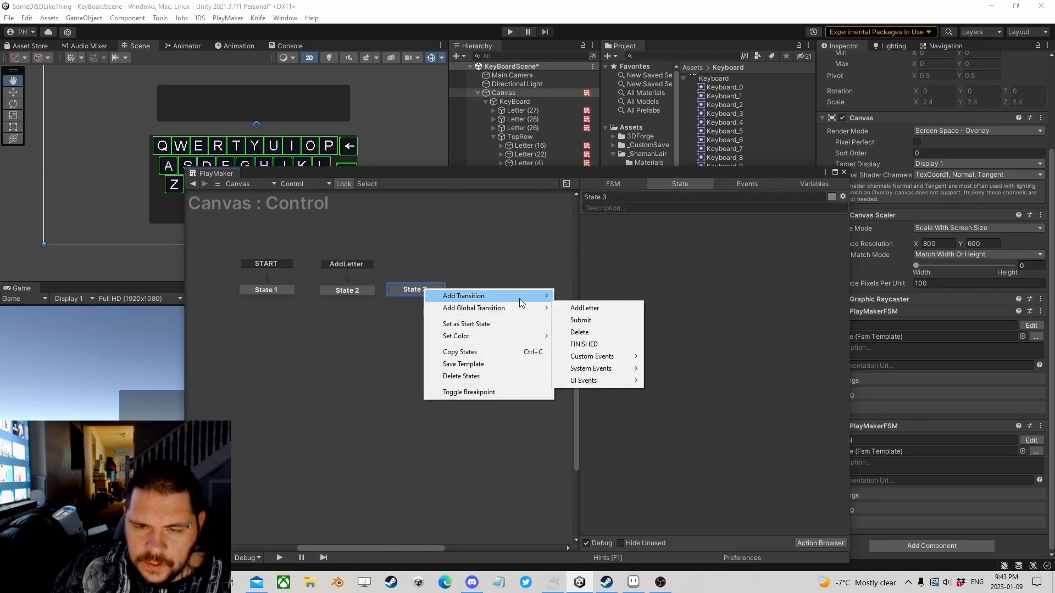
pyautogui.click(581, 320)
# - Align State 4 with the other states and give it a Delete global transition
pyautogui.click(483, 290)
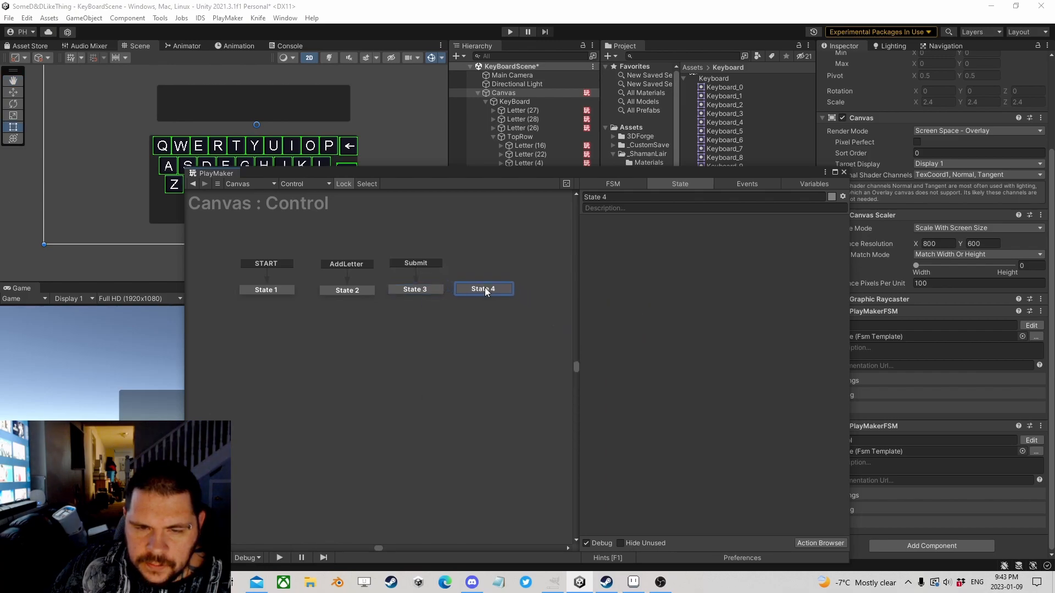
pyautogui.rightClick(486, 292)
pyautogui.moveTo(528, 303)
pyautogui.click(640, 330)
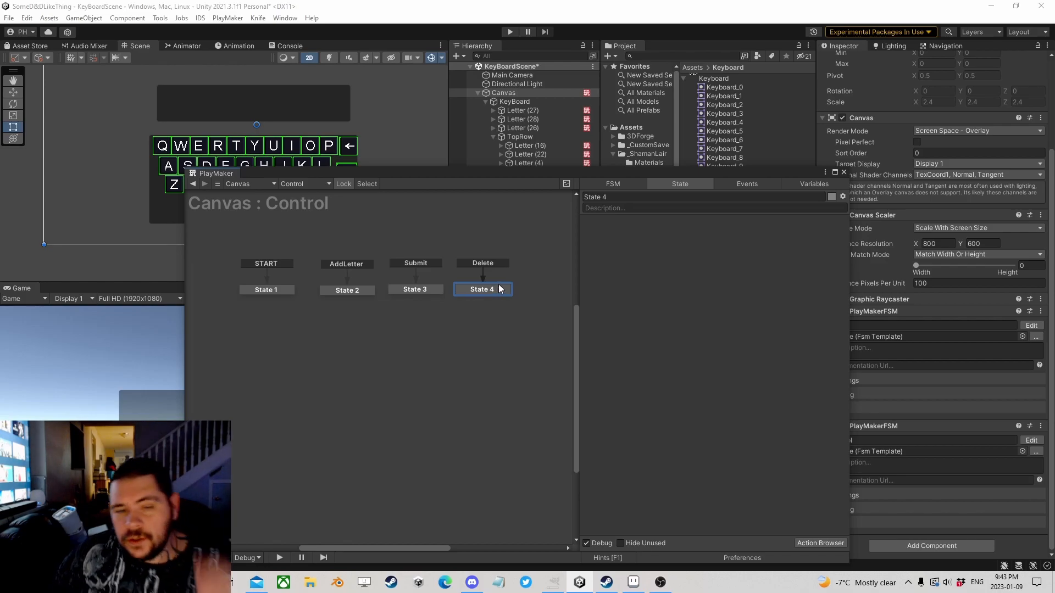
# - Create a new String variable named Word in the Control FSM
pyautogui.click(802, 184)
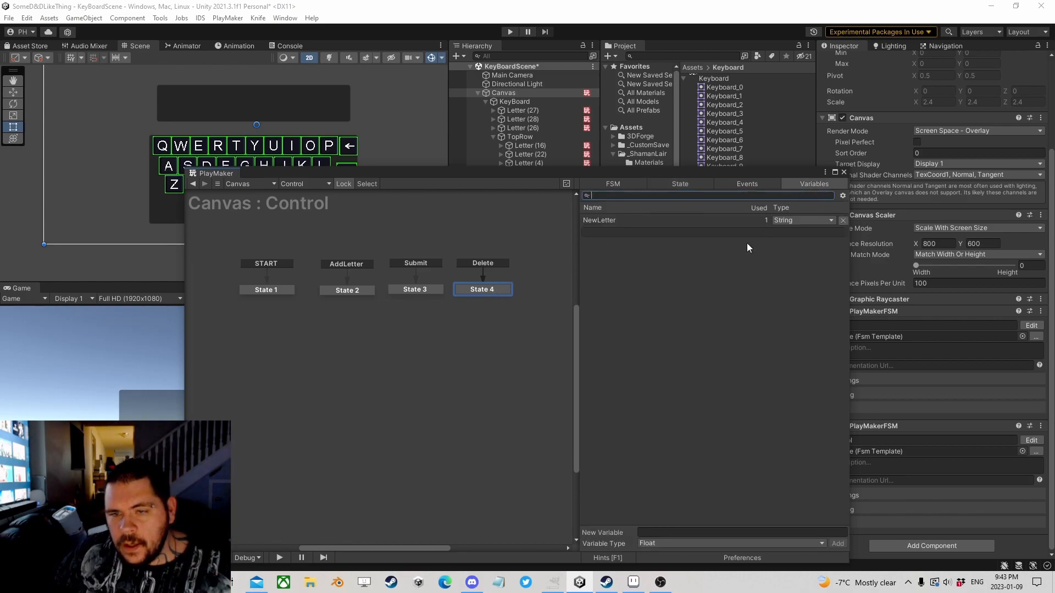
pyautogui.click(648, 547)
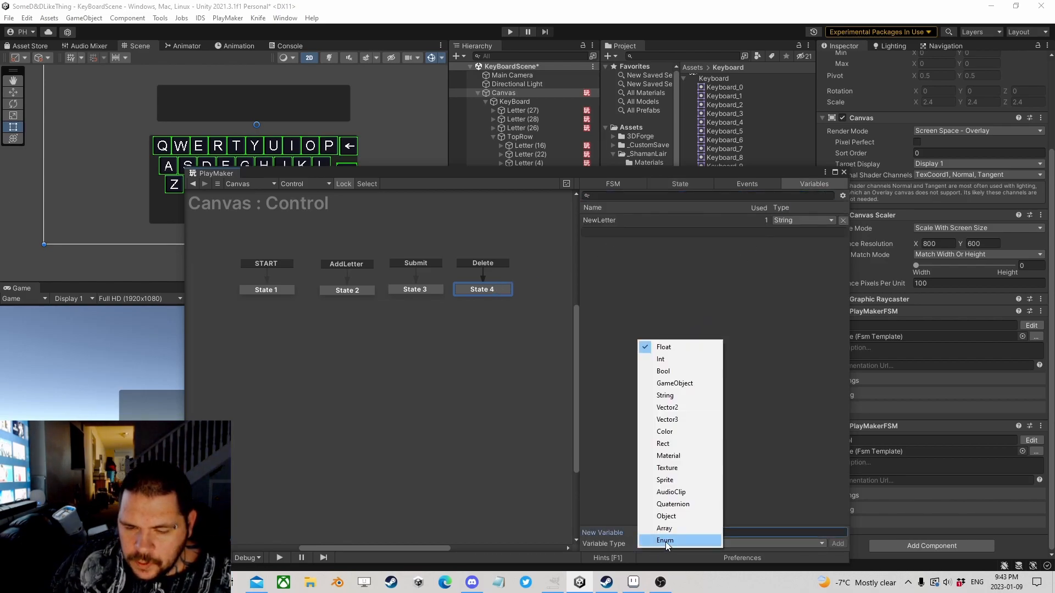
pyautogui.click(687, 395)
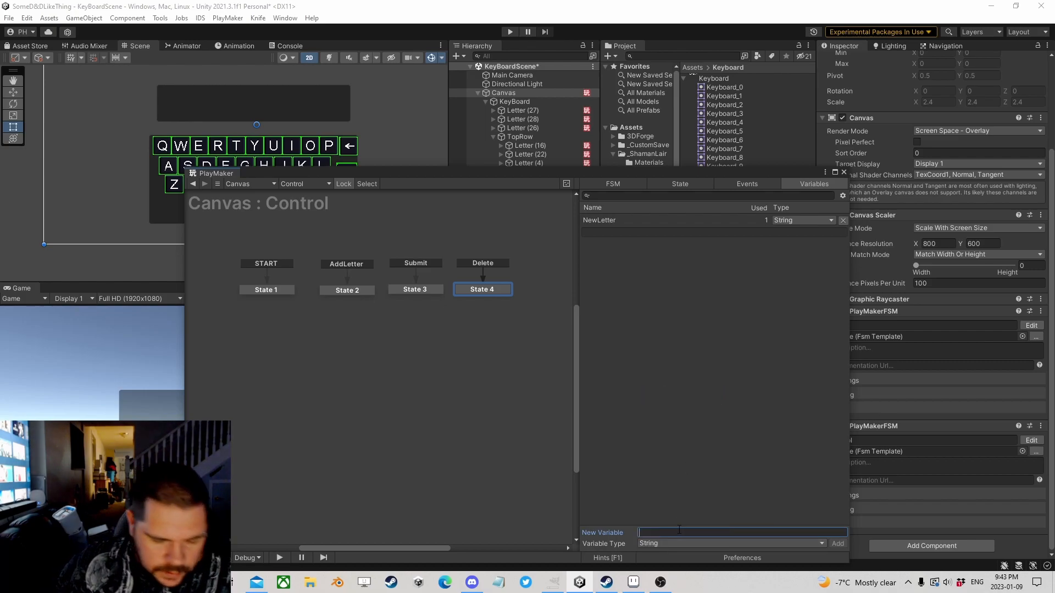
pyautogui.write('Word')
pyautogui.press('Return')
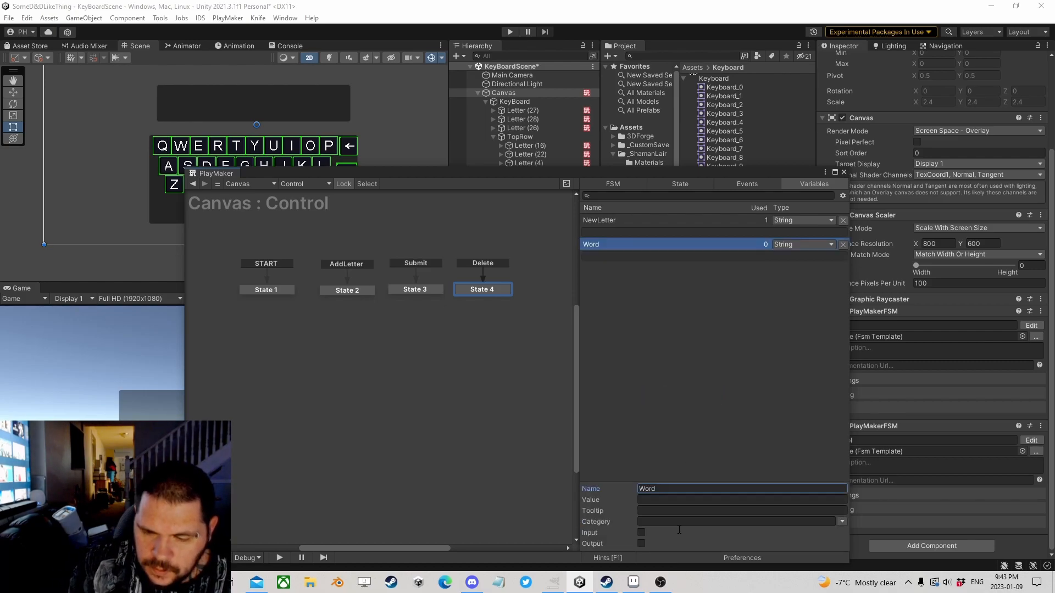
# - Add a new state, State 5, and place it below State 2
pyautogui.rightClick(307, 377)
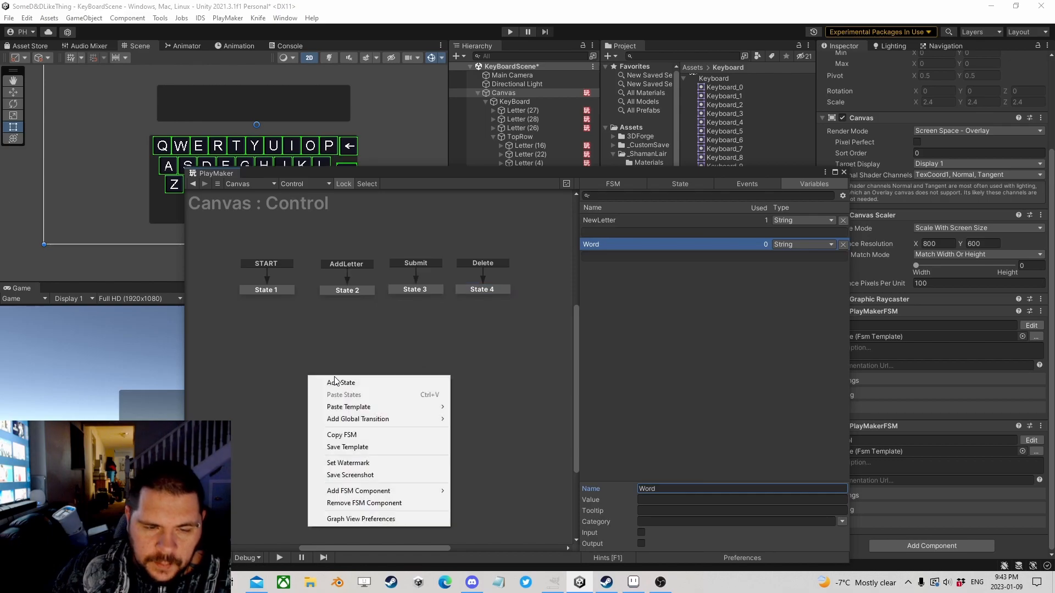
pyautogui.click(339, 383)
pyautogui.moveTo(339, 383); pyautogui.dragTo(352, 363)
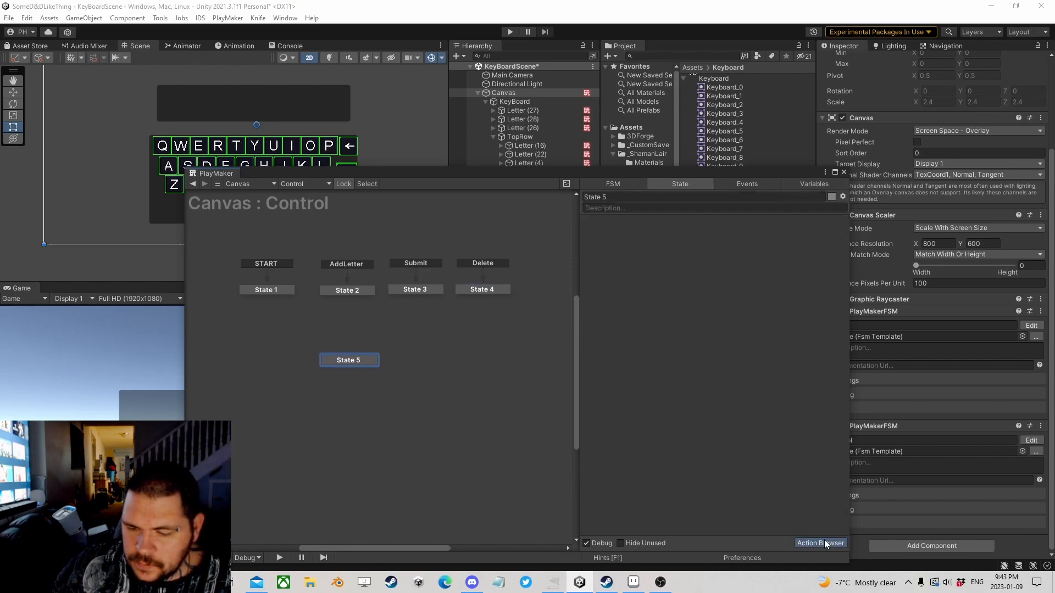
# - Find the Set Textmesh Pro UGUI Text action and add it to State 5
pyautogui.click(820, 543)
pyautogui.write('set ')
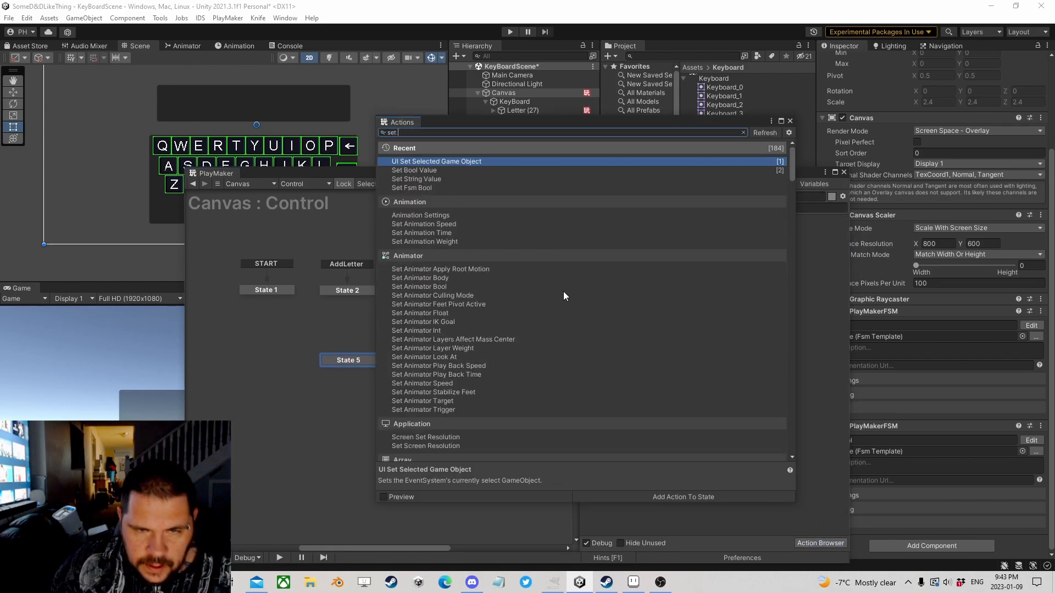
pyautogui.write('text')
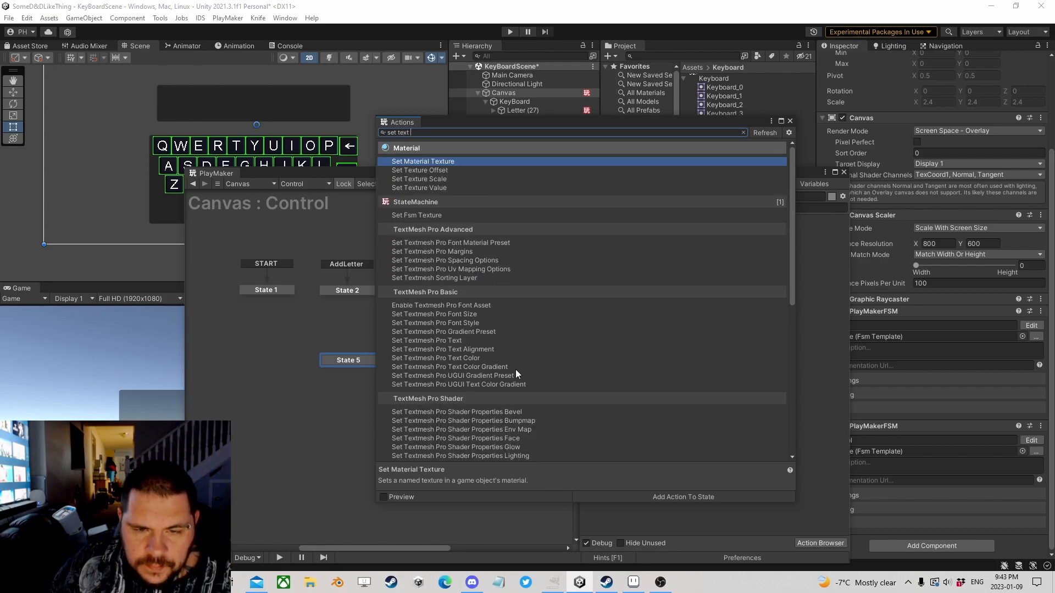
pyautogui.scroll(-4, 459, 321)
pyautogui.scroll(-3, 463, 408)
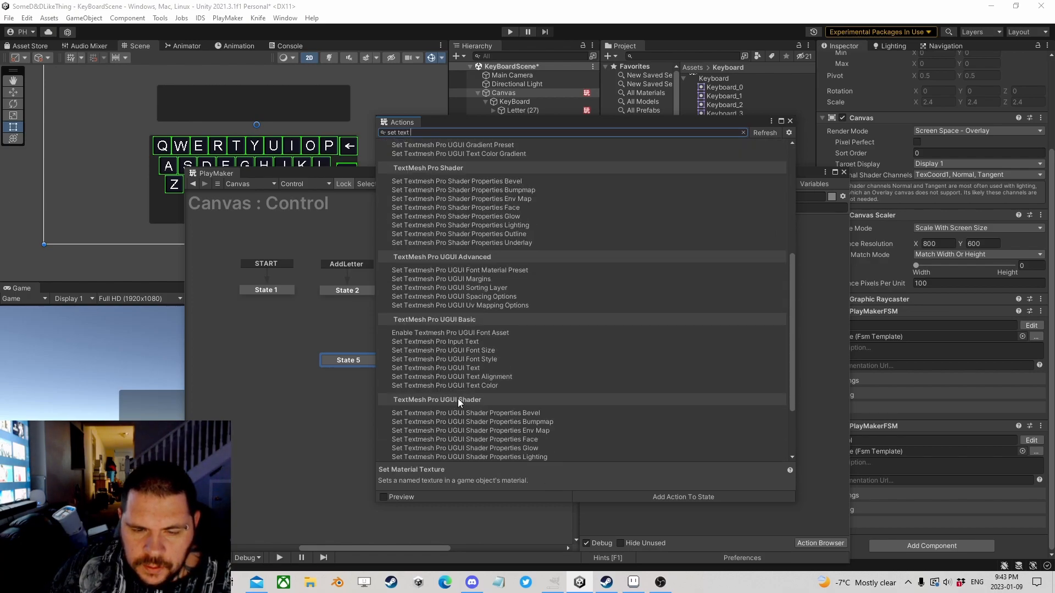
pyautogui.doubleClick(458, 367)
pyautogui.click(790, 120)
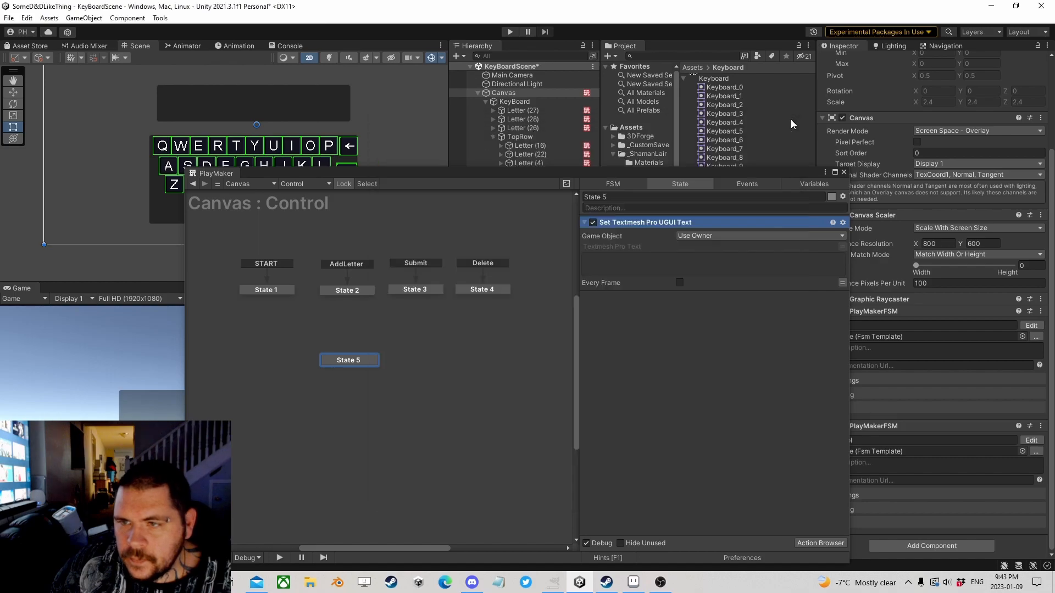
# - Set the text action's target to Specify Game Object and assign the Panel's Text (TMP) object
pyautogui.click(707, 245)
pyautogui.click(714, 258)
pyautogui.moveTo(714, 174); pyautogui.dragTo(308, 84)
pyautogui.moveTo(532, 259); pyautogui.dragTo(357, 158)
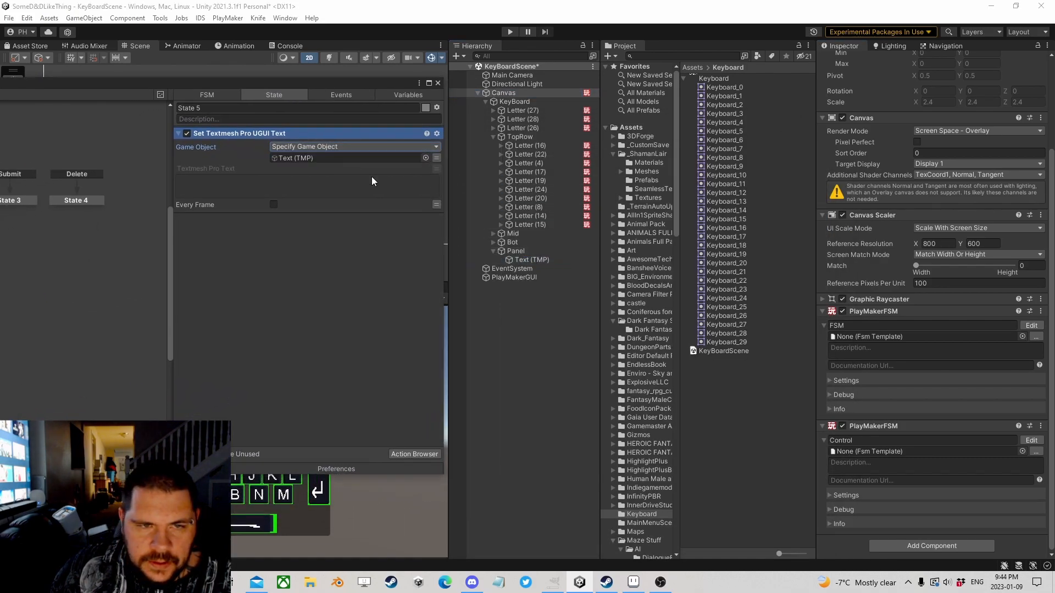
# - Bind the action's Textmesh Pro Text to the Word variable and move the FSM editor back over the scene
pyautogui.click(437, 169)
pyautogui.click(330, 169)
pyautogui.click(297, 204)
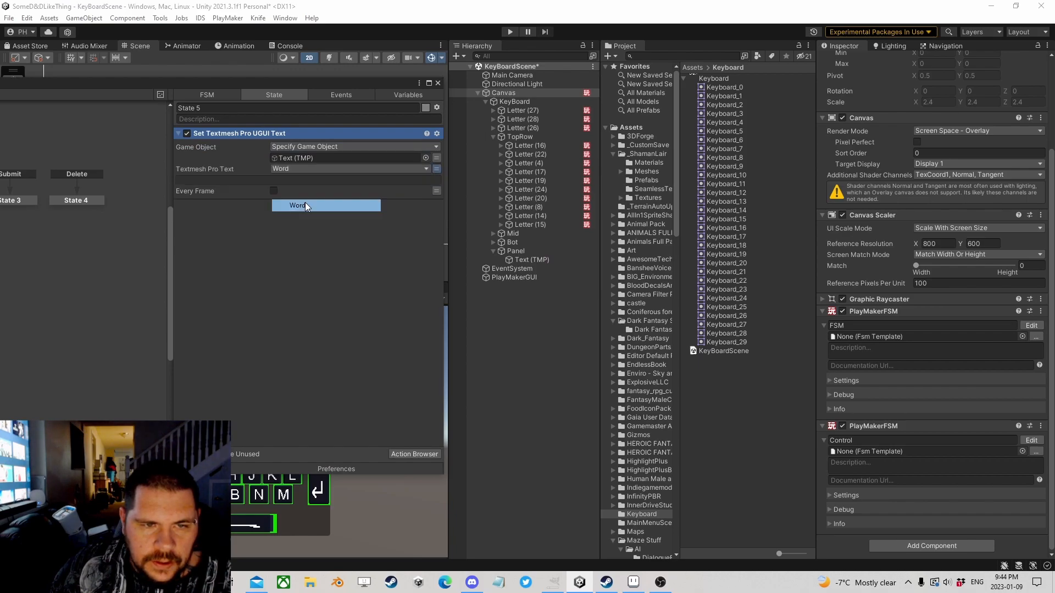
pyautogui.moveTo(307, 85); pyautogui.dragTo(622, 183)
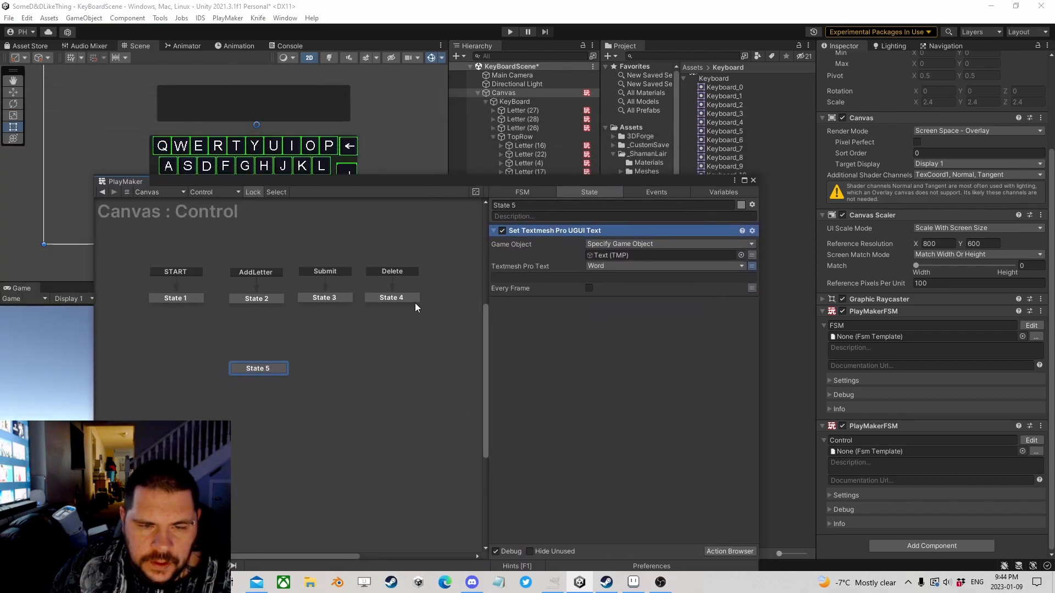
# - Tidy the graph by moving State 5 up, State 1 outward and State 2 slightly upward
pyautogui.moveTo(252, 369)
pyautogui.mouseDown()
pyautogui.moveTo(256, 349)
pyautogui.moveTo(254, 361)
pyautogui.mouseUp()
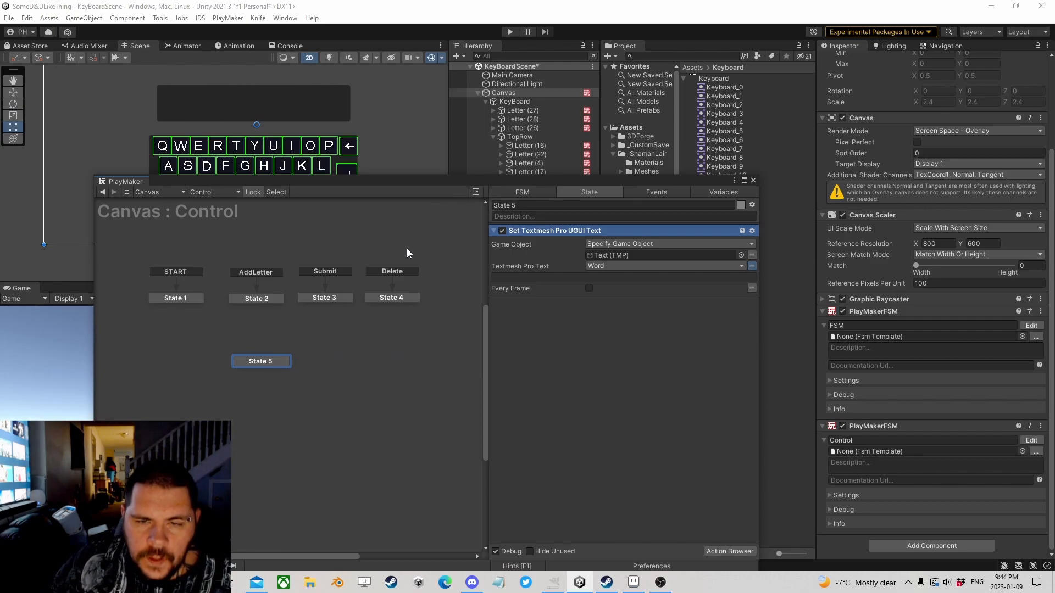
pyautogui.moveTo(268, 363)
pyautogui.mouseDown()
pyautogui.moveTo(270, 346)
pyautogui.moveTo(267, 355)
pyautogui.mouseUp()
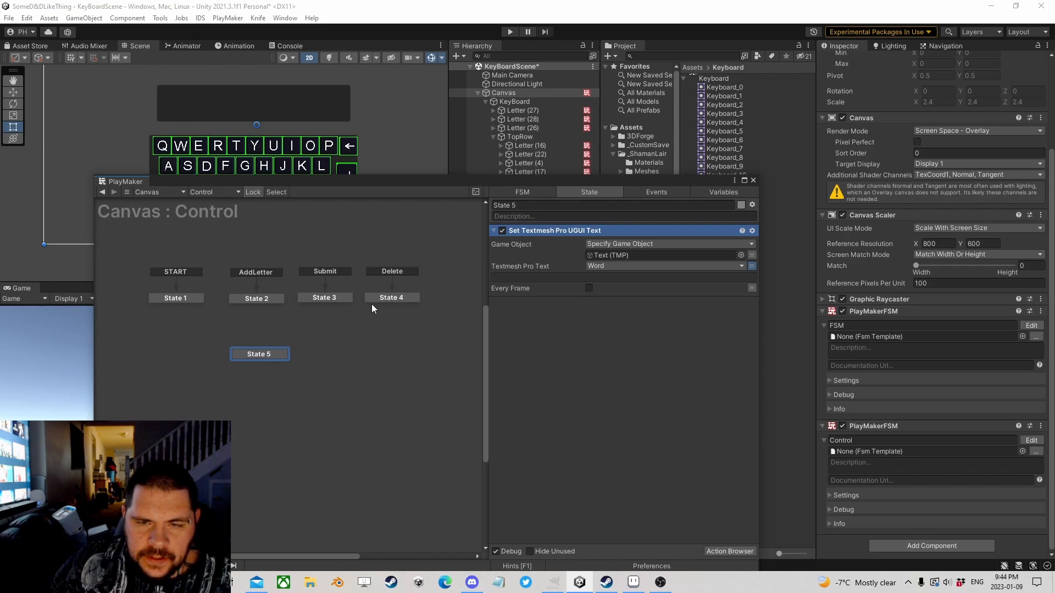
pyautogui.moveTo(183, 298); pyautogui.dragTo(173, 302)
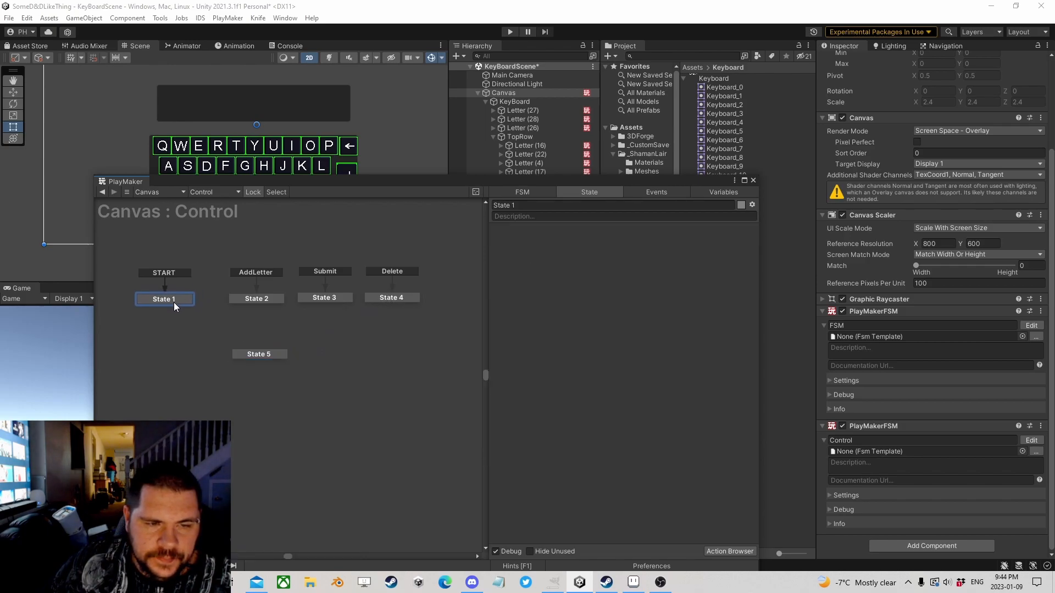
pyautogui.click(261, 358)
pyautogui.moveTo(255, 298); pyautogui.dragTo(253, 294)
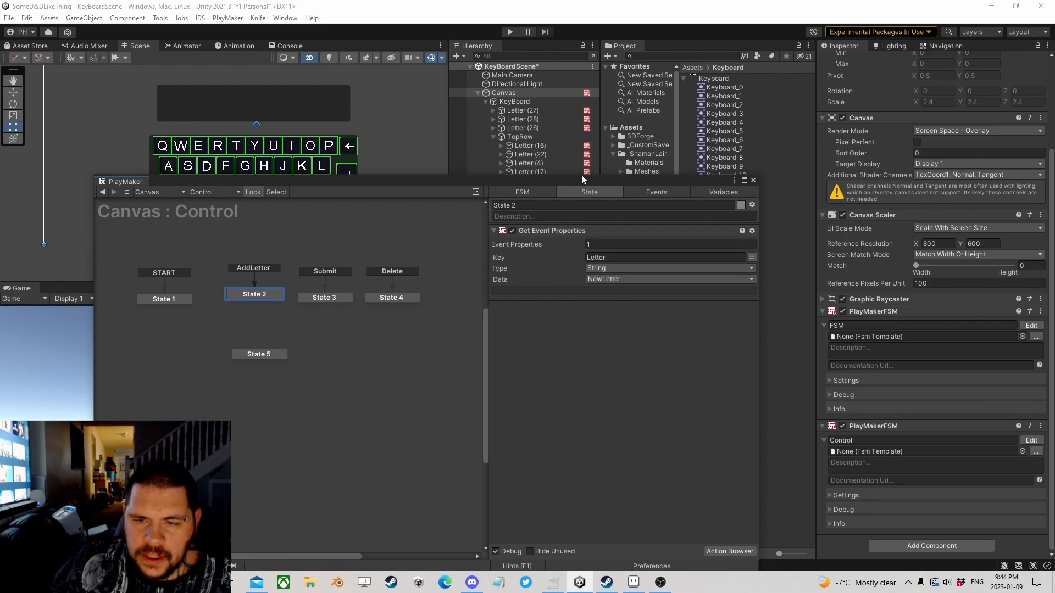
# - Move the FSM editor up over the scene and add a String Append action to State 2
pyautogui.moveTo(579, 177); pyautogui.dragTo(591, 122)
pyautogui.click(744, 493)
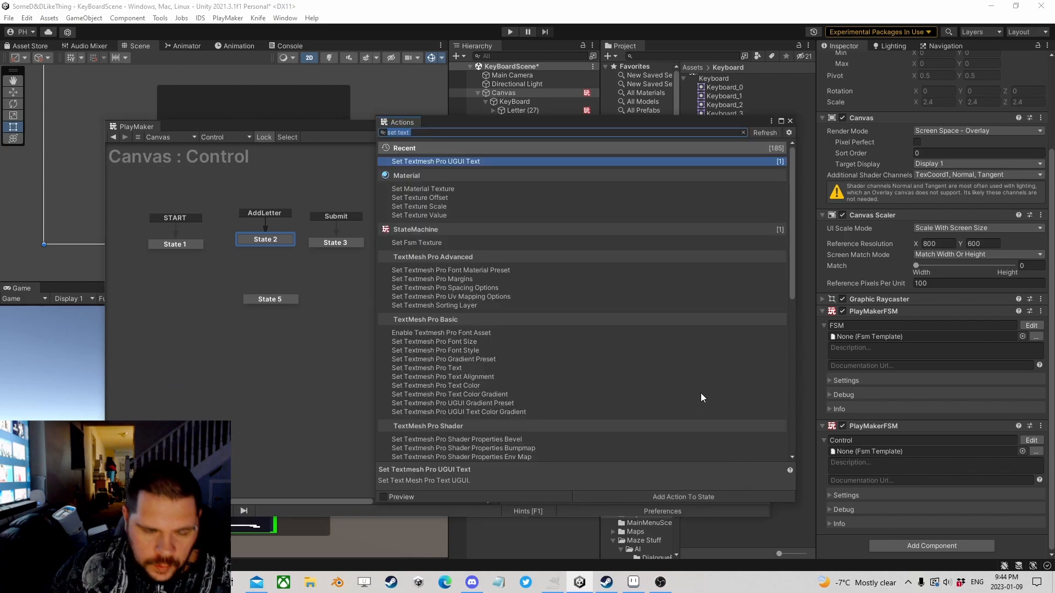
pyautogui.write('str')
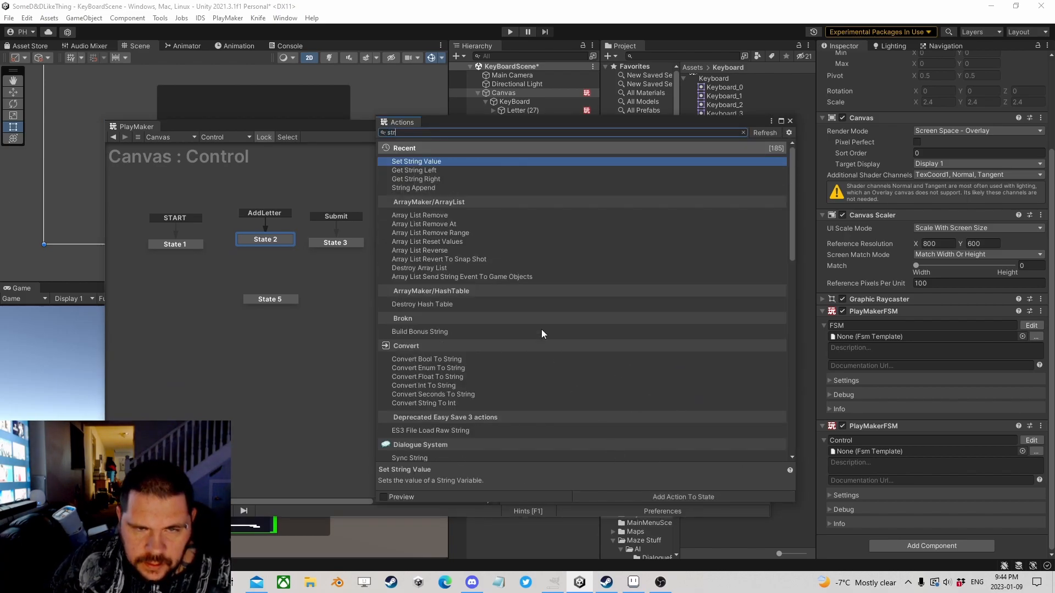
pyautogui.doubleClick(420, 189)
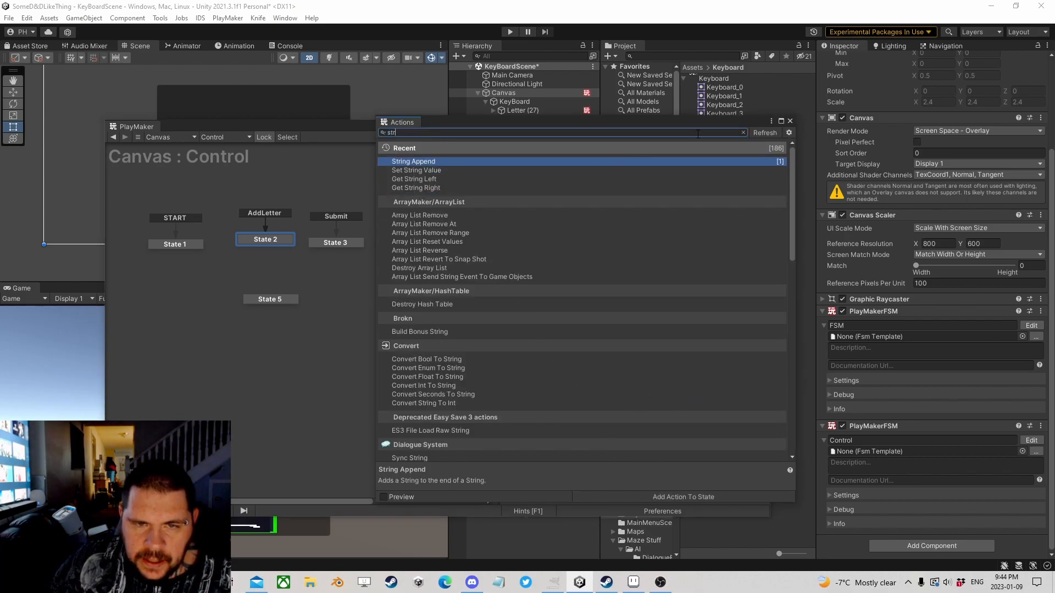
pyautogui.click(789, 121)
# - Set the String Append action's string variable to Word and its append string to the NewLetter variable
pyautogui.click(612, 265)
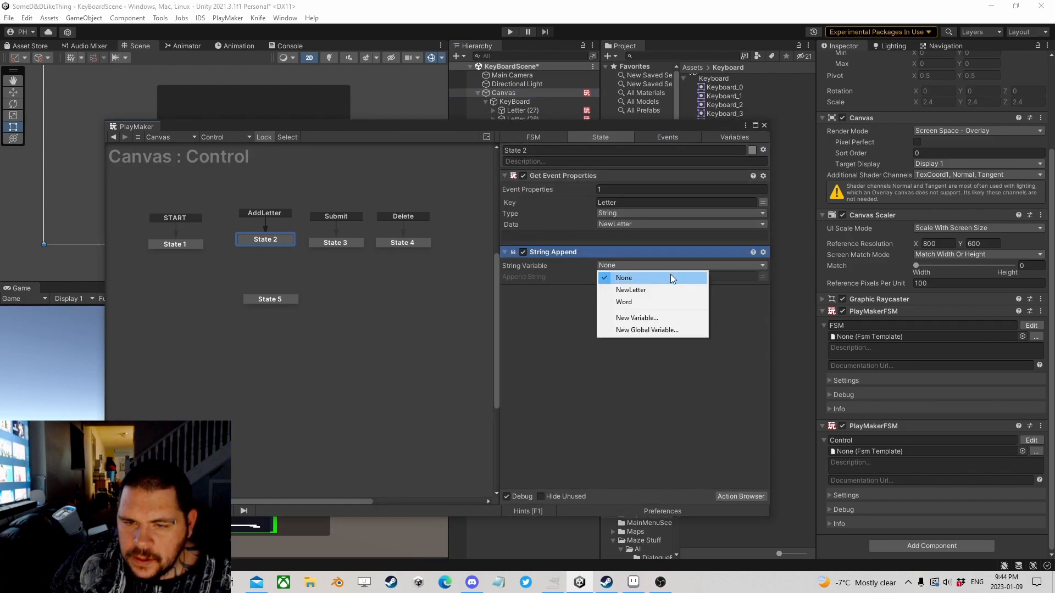
pyautogui.click(632, 302)
pyautogui.click(762, 287)
pyautogui.click(638, 308)
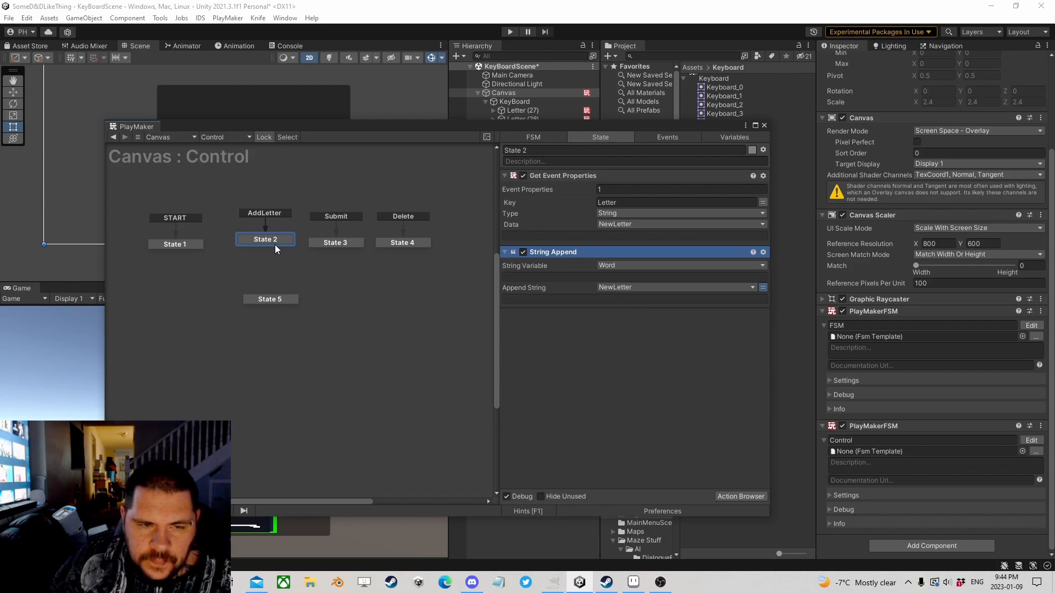
# - Create an event named Updatetext and assign it to State 5 as a global transition
pyautogui.click(667, 137)
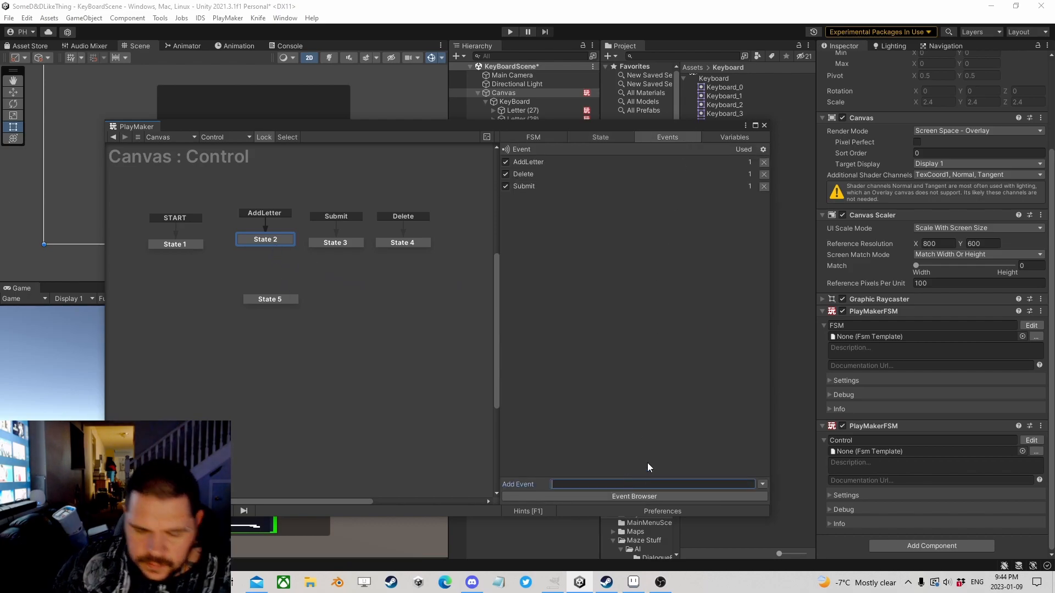
pyautogui.write('Updatetext')
pyautogui.press('Return')
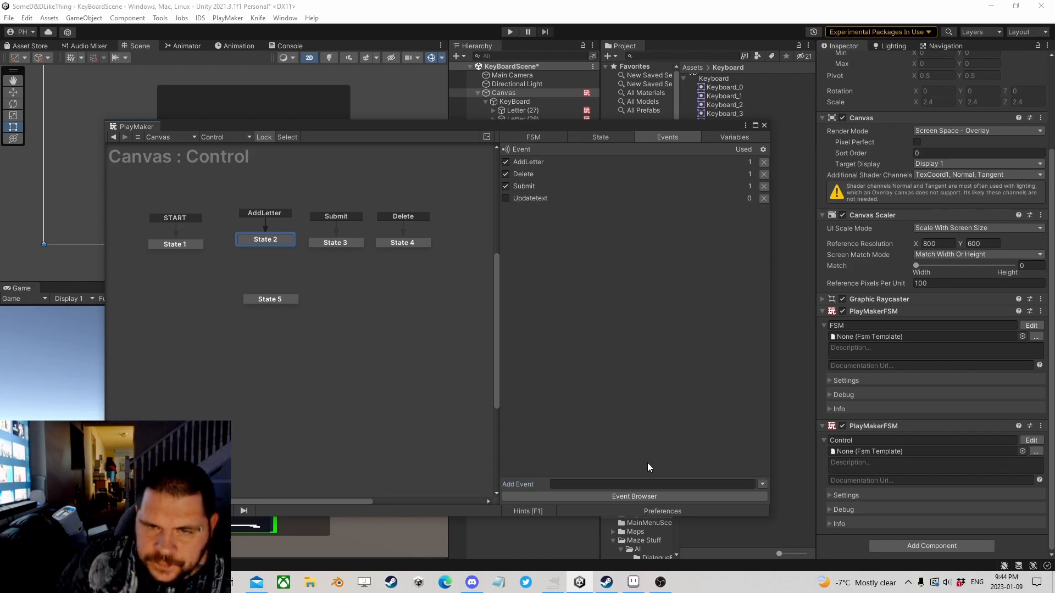
pyautogui.rightClick(270, 301)
pyautogui.click(434, 353)
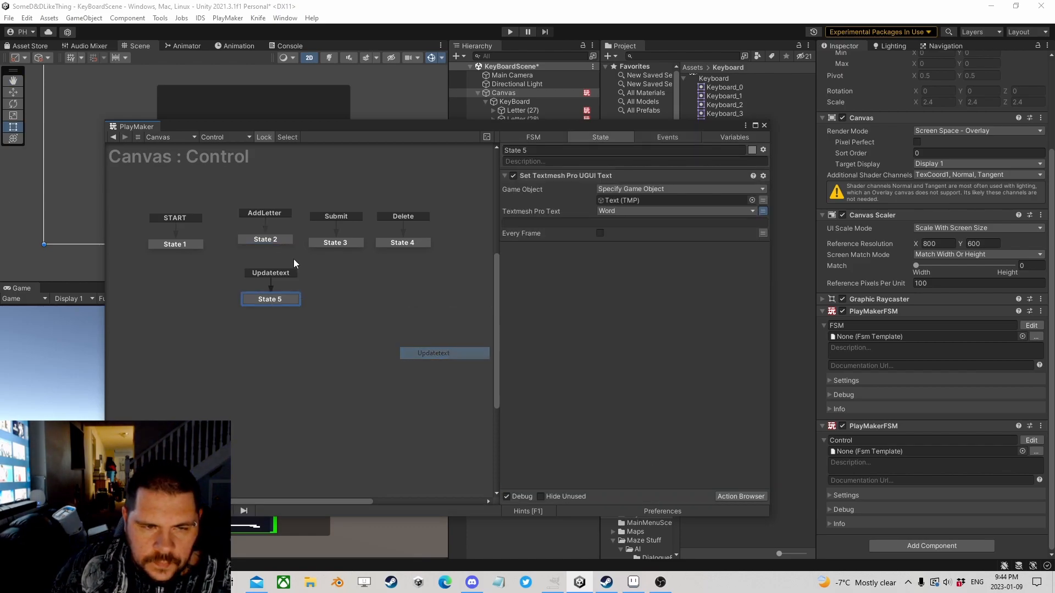
# - Add a Send Event action to State 2 and set it to send the Updatetext event
pyautogui.click(266, 239)
pyautogui.click(741, 496)
pyautogui.write('se')
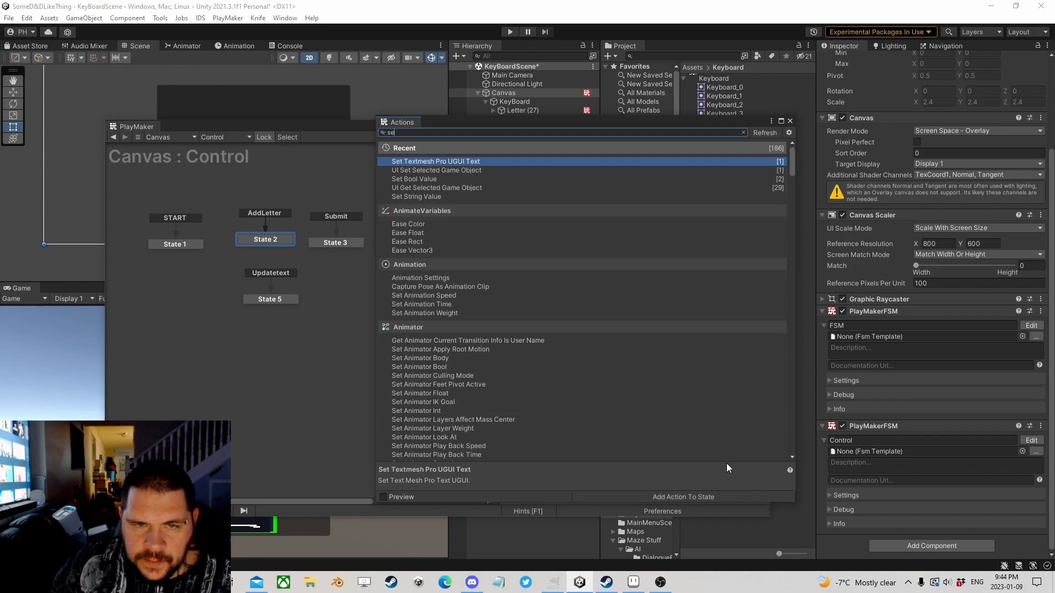
pyautogui.write('nd')
pyautogui.doubleClick(414, 297)
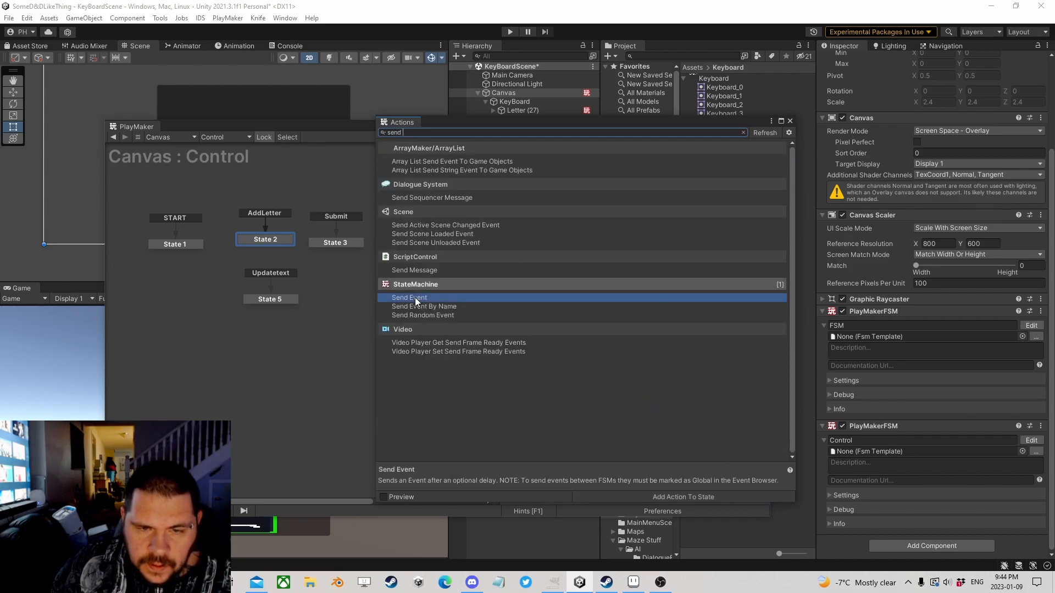
pyautogui.click(790, 121)
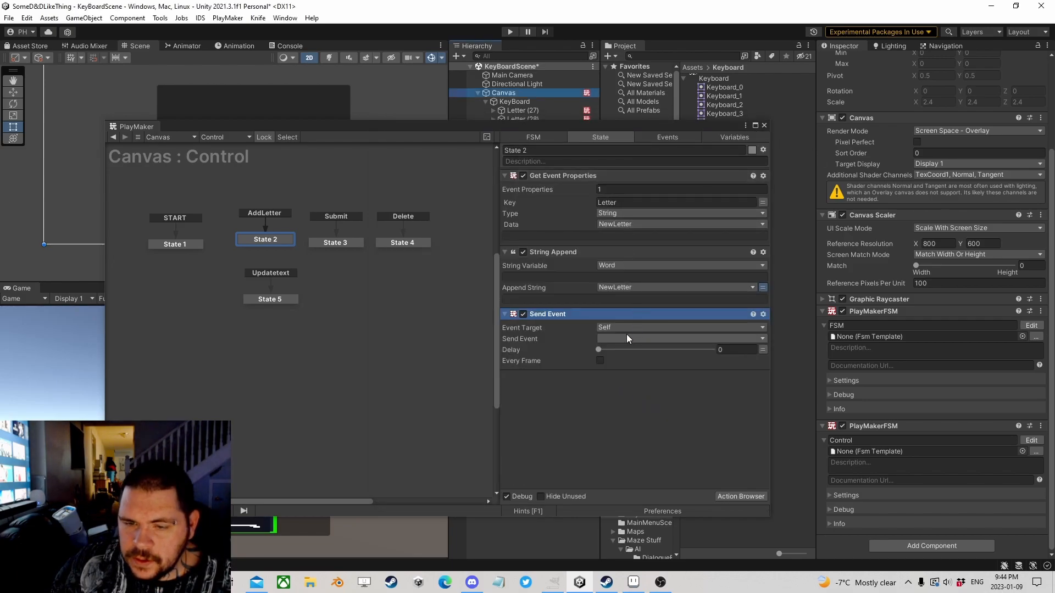
pyautogui.click(620, 338)
pyautogui.click(632, 397)
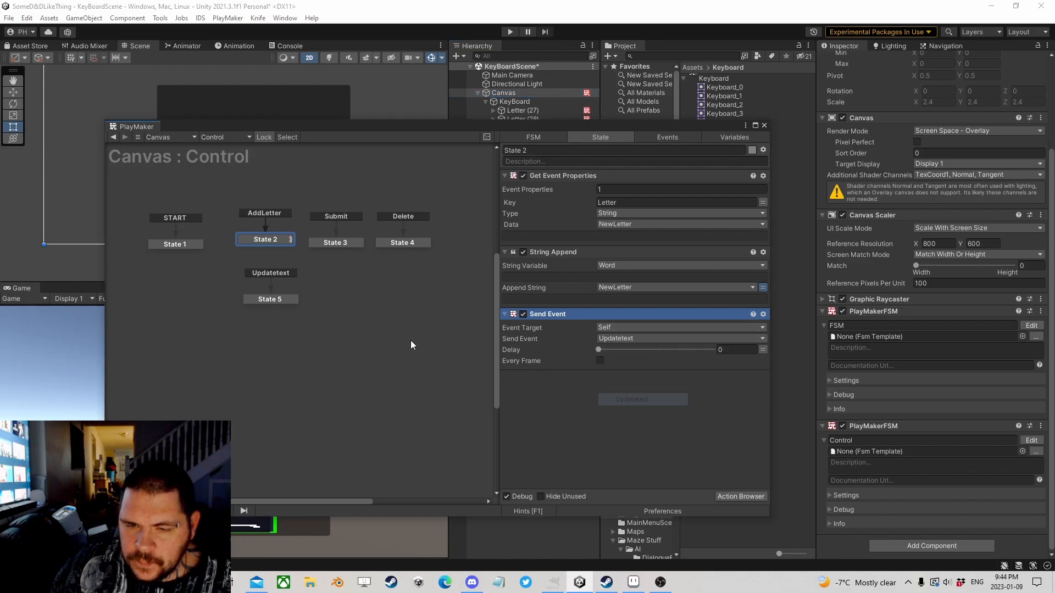
# - Tidy the graph by moving State 5 below State 1 and lining up State 3 and State 4 with State 2
pyautogui.moveTo(270, 300); pyautogui.dragTo(253, 298)
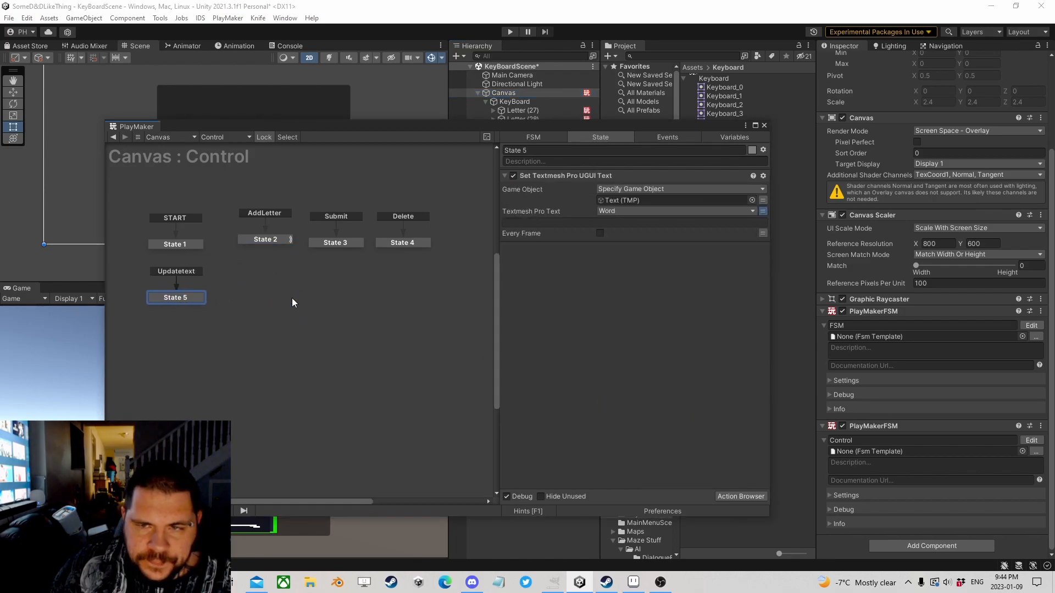
pyautogui.click(265, 240)
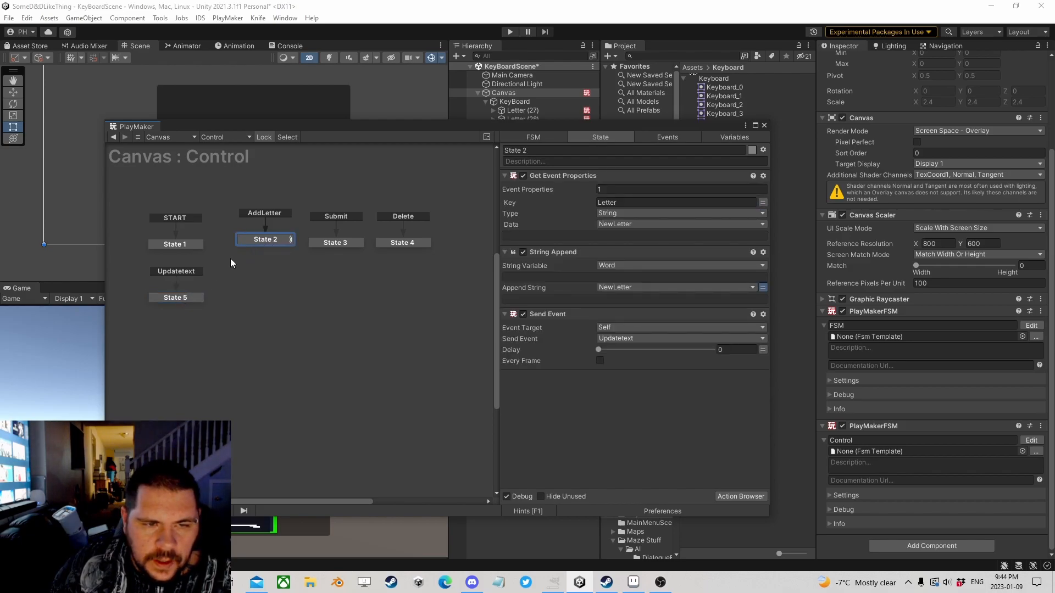
pyautogui.moveTo(326, 244); pyautogui.dragTo(330, 237)
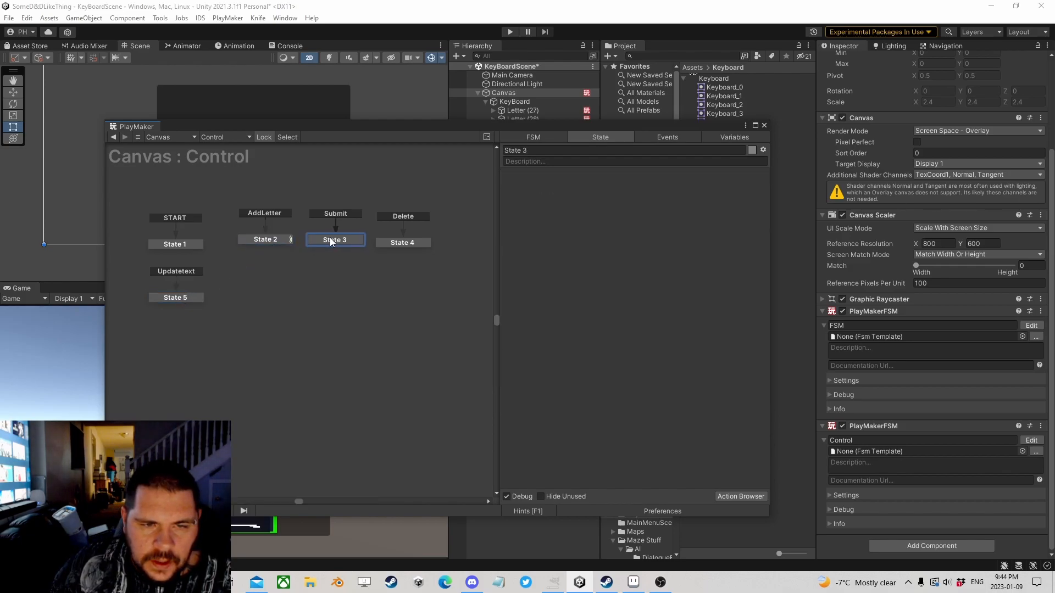
pyautogui.moveTo(410, 237); pyautogui.dragTo(399, 239)
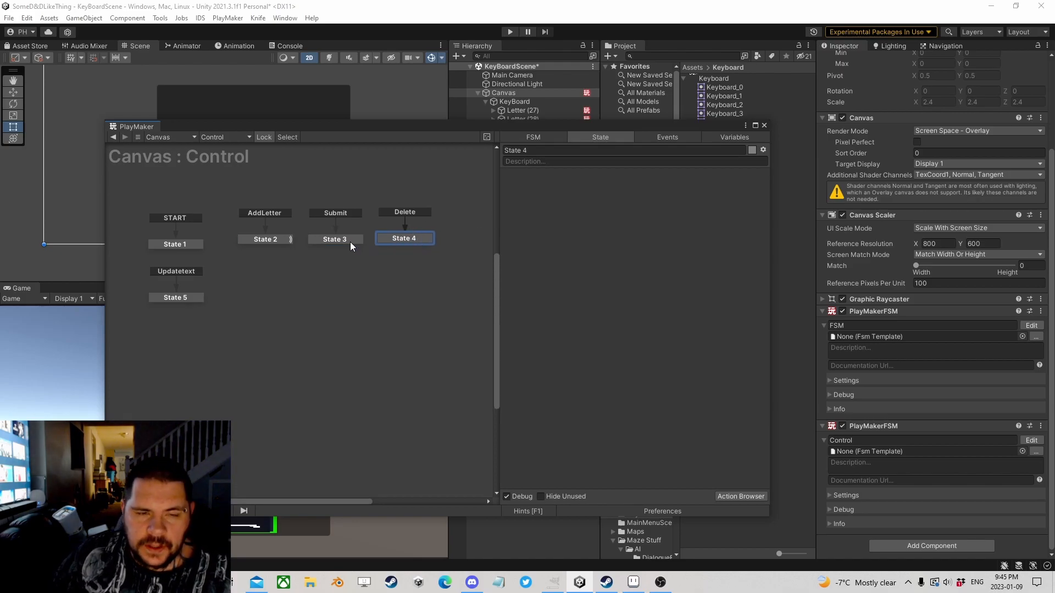
pyautogui.moveTo(394, 236); pyautogui.dragTo(393, 239)
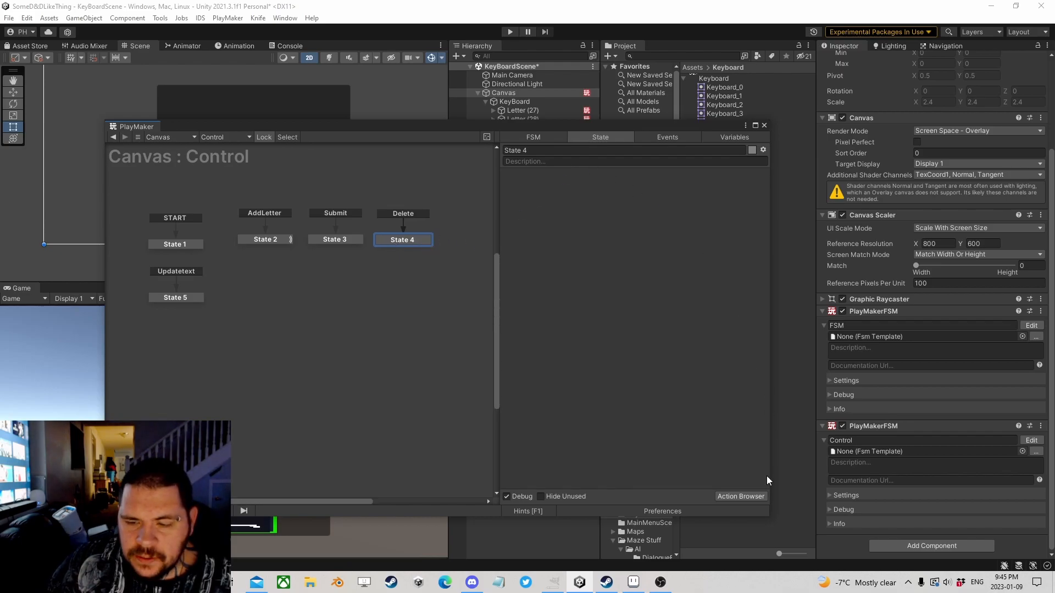
# - Add the Get String Left and Get String Length actions to State 4
pyautogui.click(739, 496)
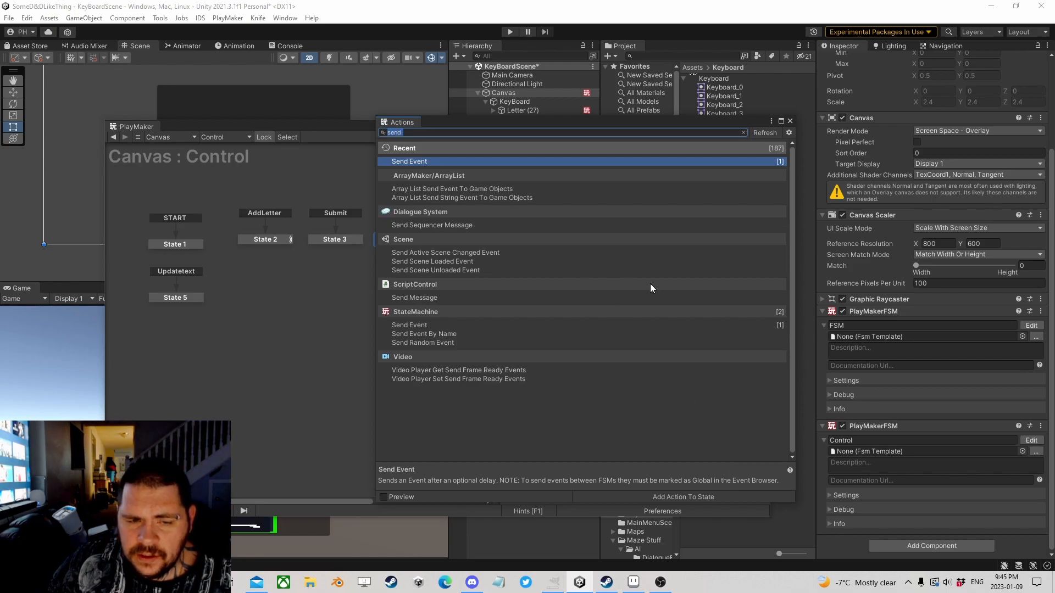
pyautogui.write('string')
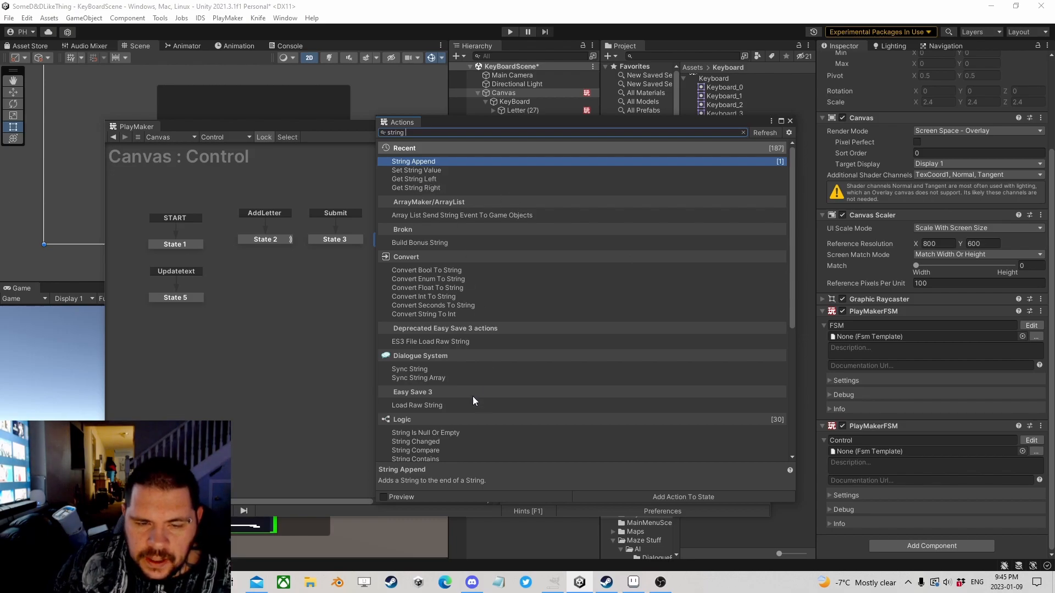
pyautogui.doubleClick(416, 179)
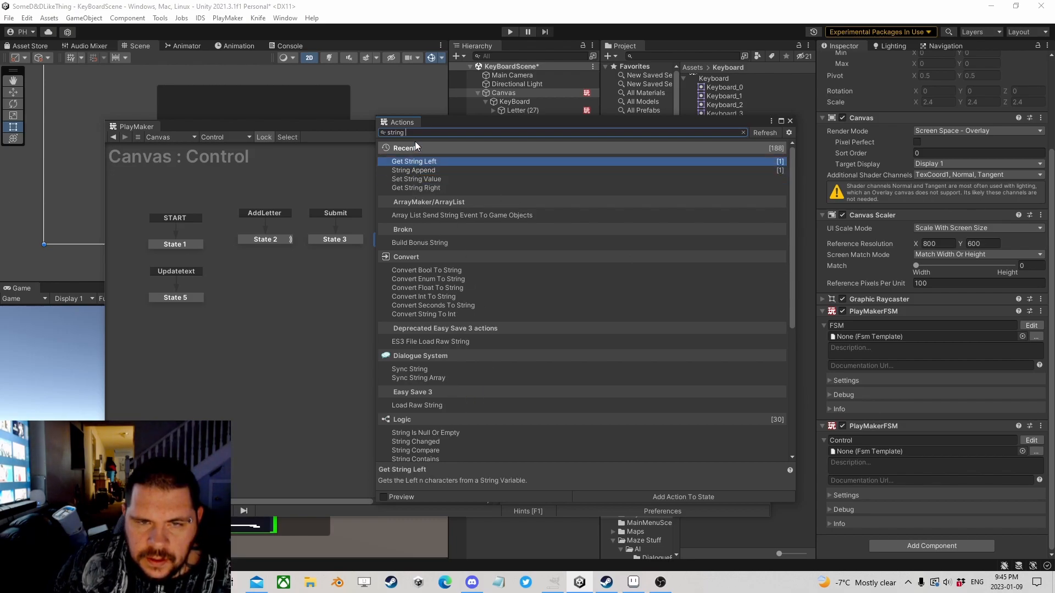
pyautogui.write('len')
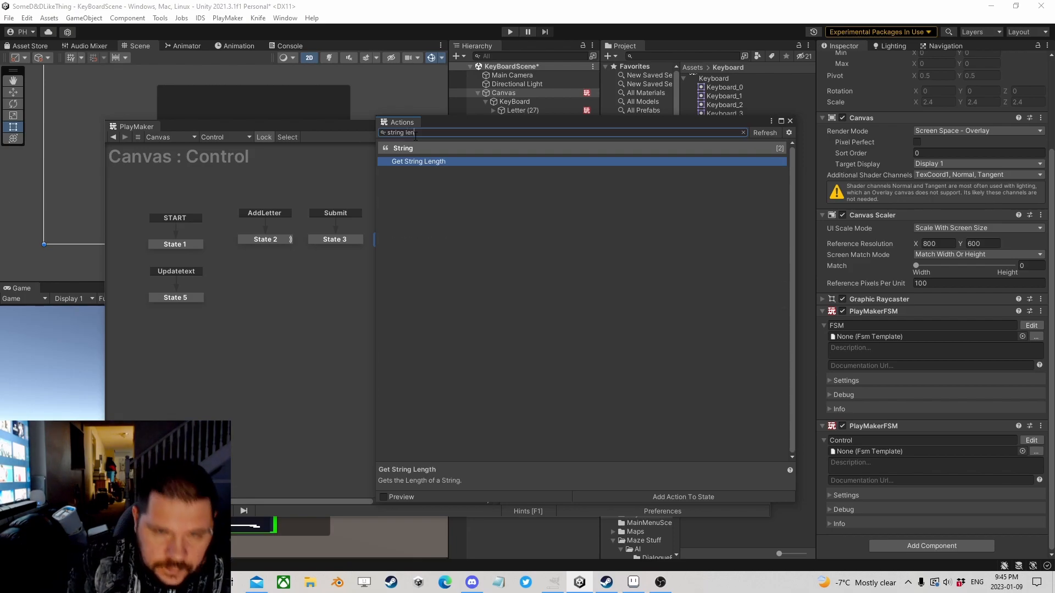
pyautogui.doubleClick(420, 162)
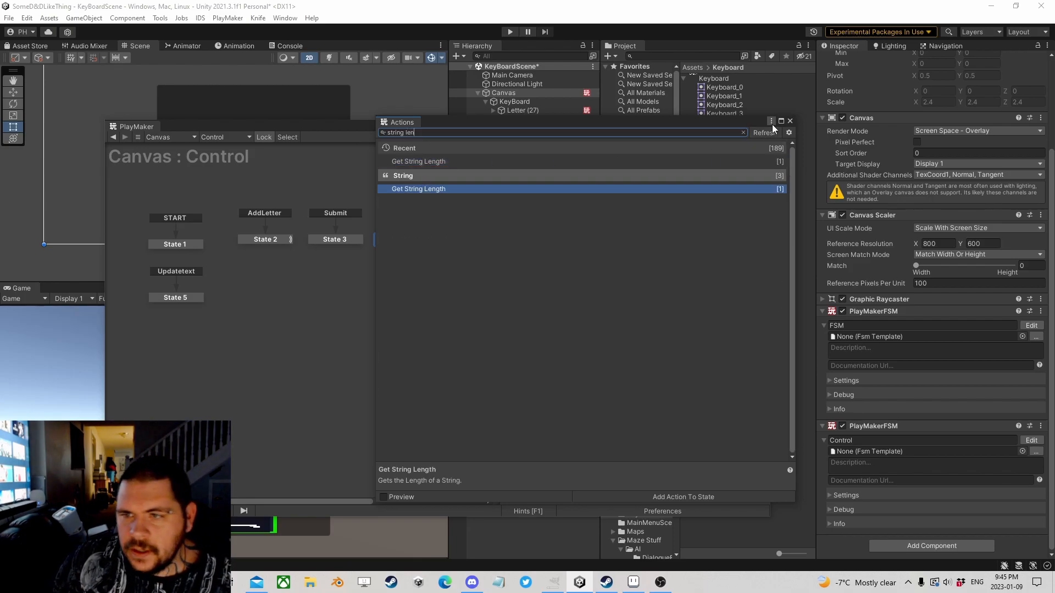
pyautogui.click(790, 120)
# - Have Get String Length read Word and store its result in a new variable WordSize, and set Get String Left's string variable to Word
pyautogui.click(628, 189)
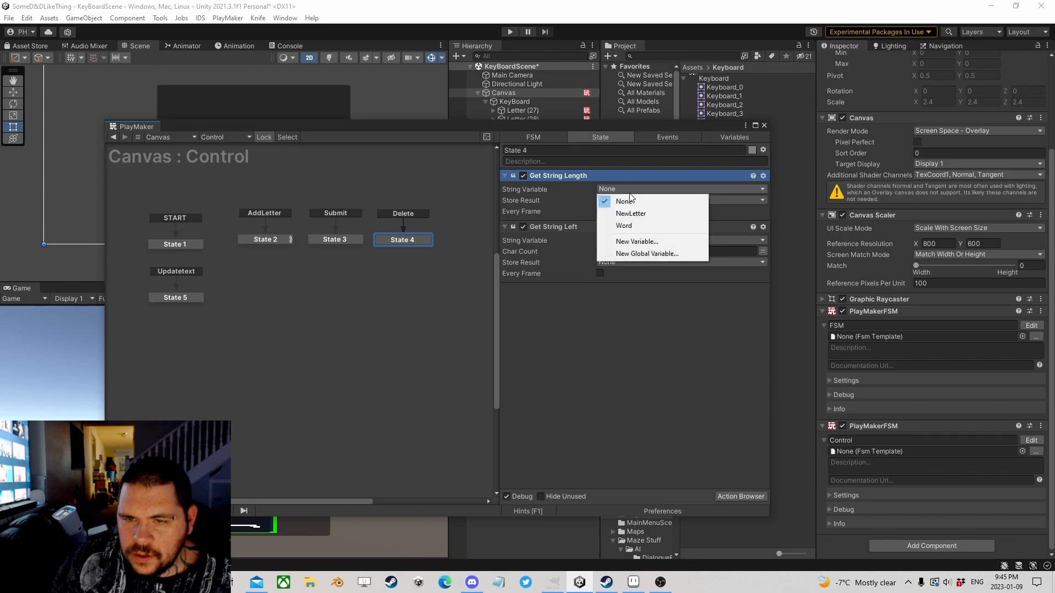
pyautogui.click(623, 226)
pyautogui.click(616, 211)
pyautogui.click(637, 239)
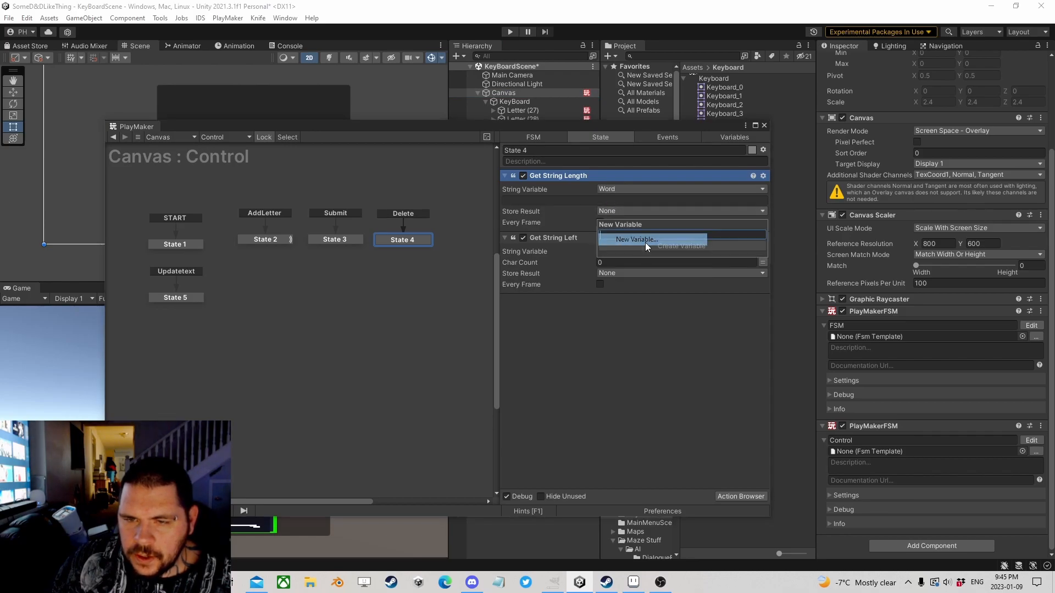
pyautogui.write('WordSize')
pyautogui.click(640, 246)
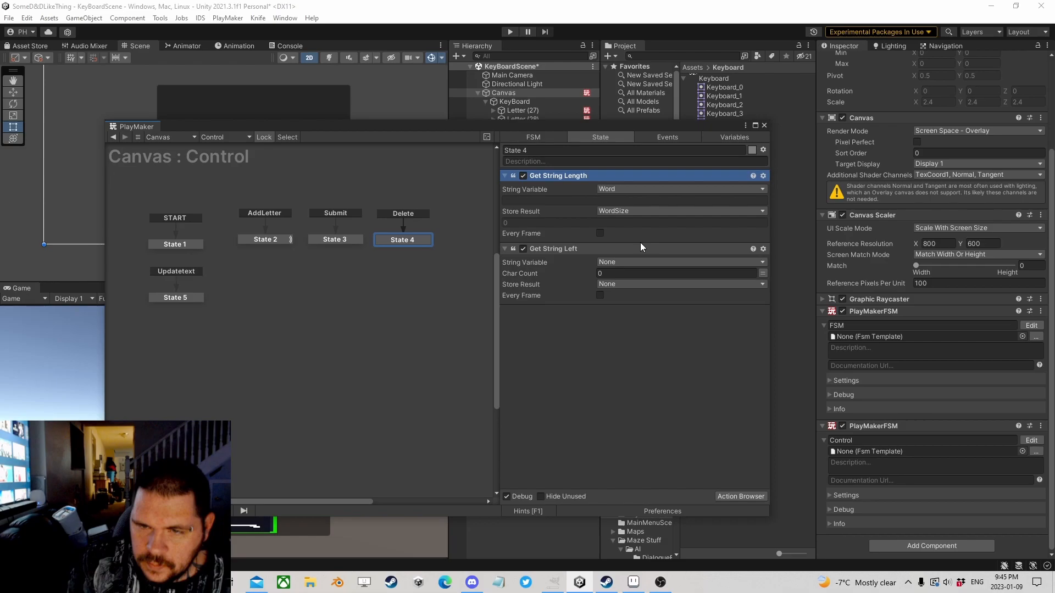
pyautogui.click(616, 259)
pyautogui.click(638, 294)
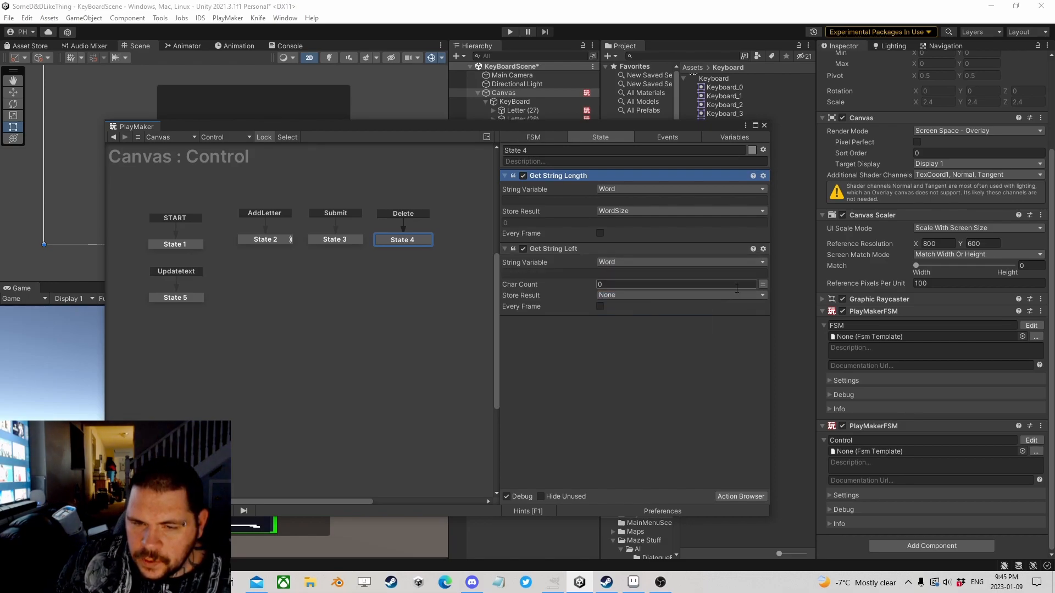
# - Add an Int Subtract action between the two string actions in State 4 and have it subtract 1 from WordSize
pyautogui.click(729, 493)
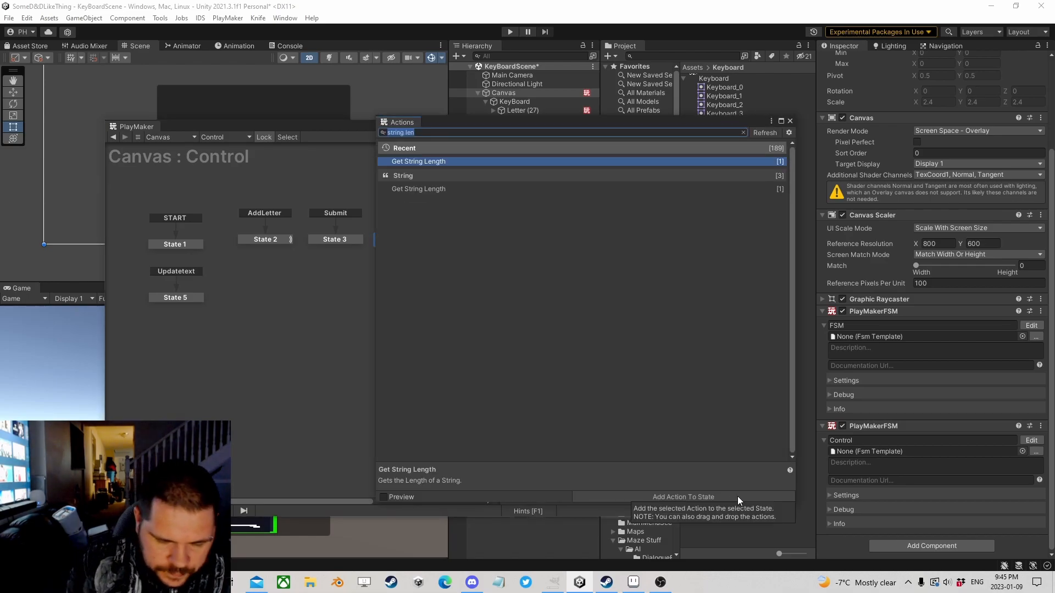
pyautogui.write('int sub')
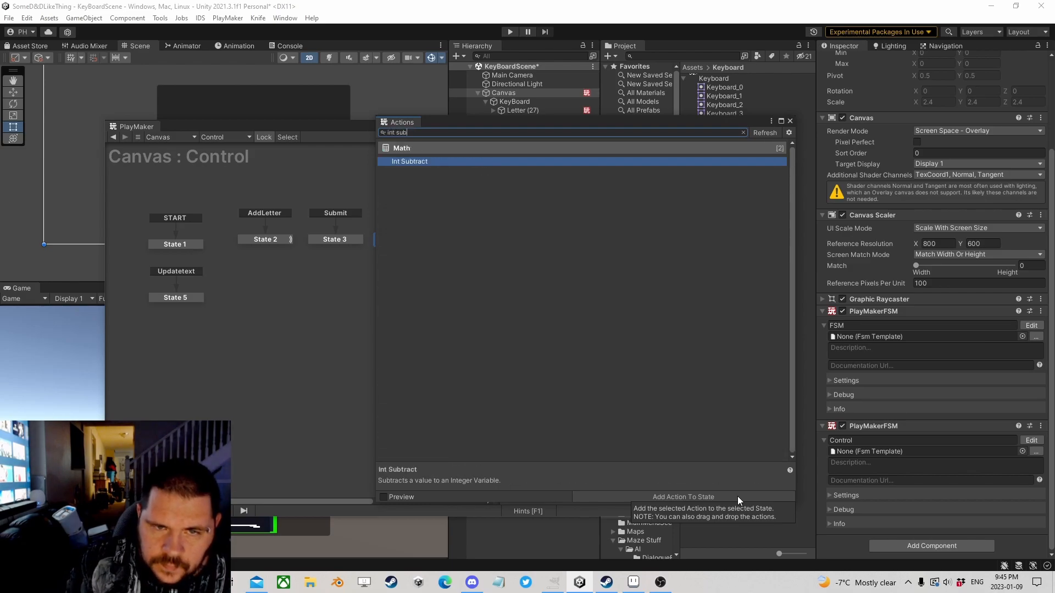
pyautogui.click(790, 121)
pyautogui.moveTo(562, 175); pyautogui.dragTo(558, 305)
pyautogui.click(610, 262)
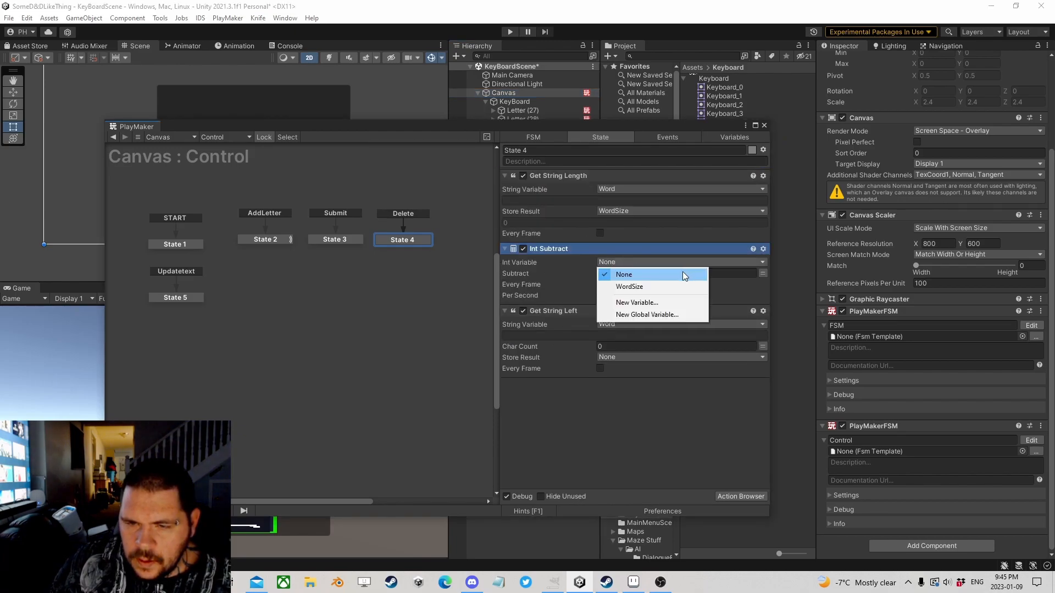
pyautogui.click(642, 286)
pyautogui.click(609, 283)
pyautogui.write('1')
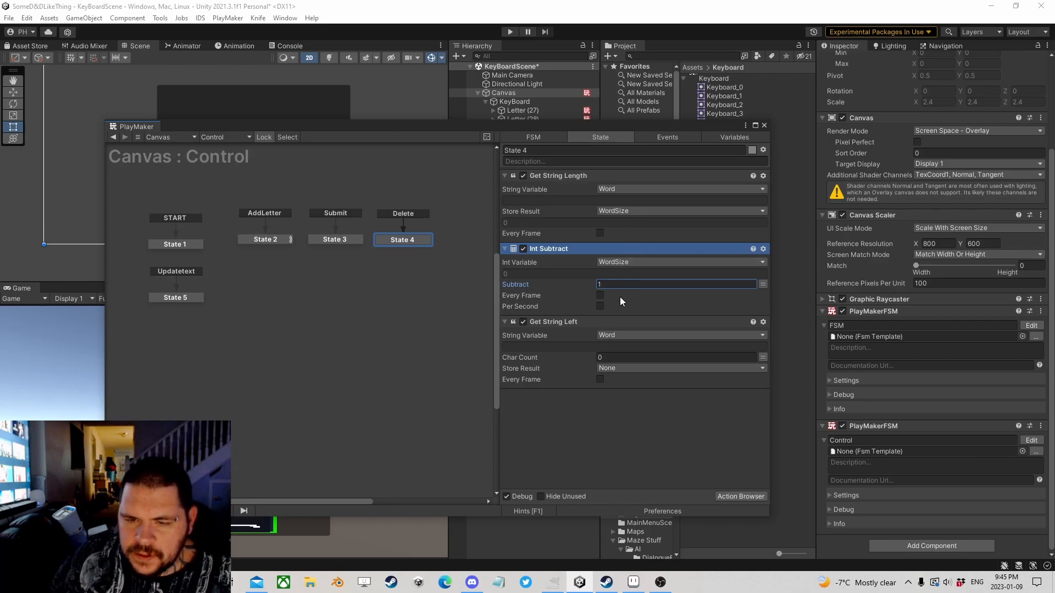
# - Set Get String Left's character count to the WordSize variable and store its result in Word
pyautogui.click(763, 358)
pyautogui.click(718, 359)
pyautogui.moveTo(640, 395)
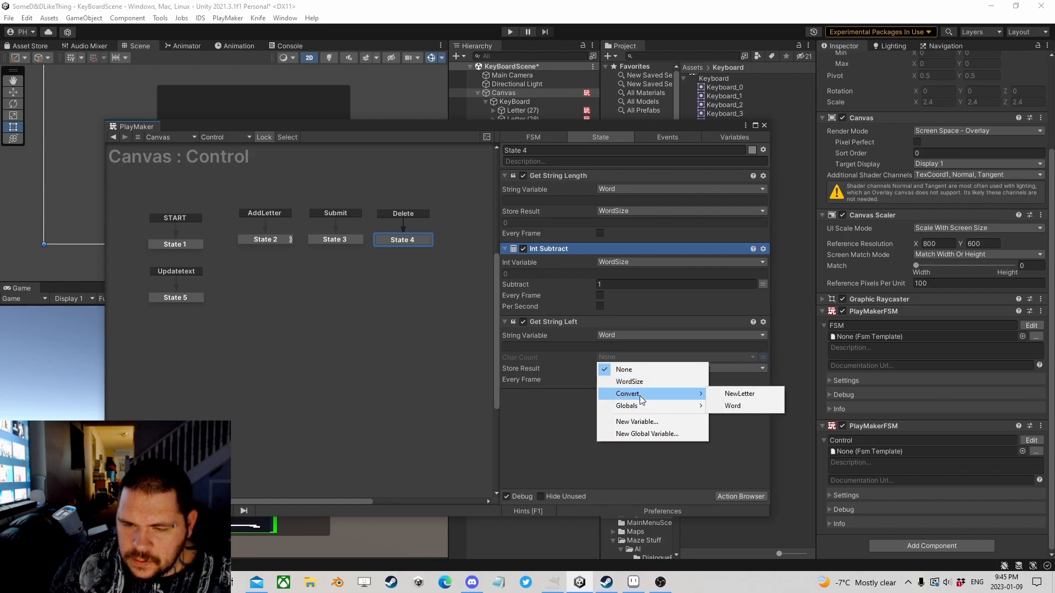
pyautogui.click(574, 405)
pyautogui.click(762, 354)
pyautogui.click(764, 357)
pyautogui.click(722, 357)
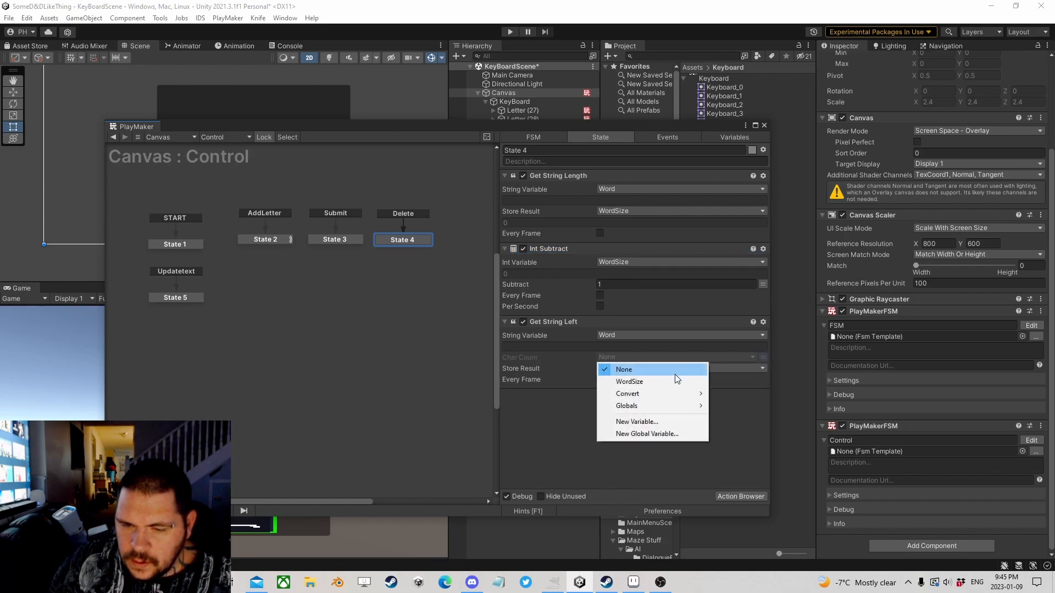
pyautogui.click(663, 383)
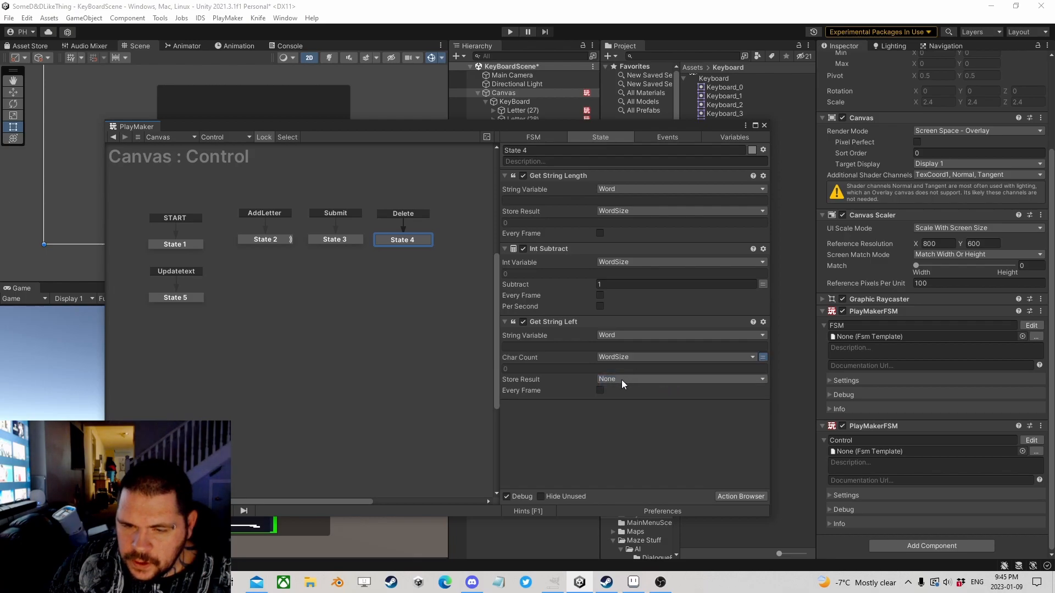
pyautogui.click(621, 381)
pyautogui.click(654, 404)
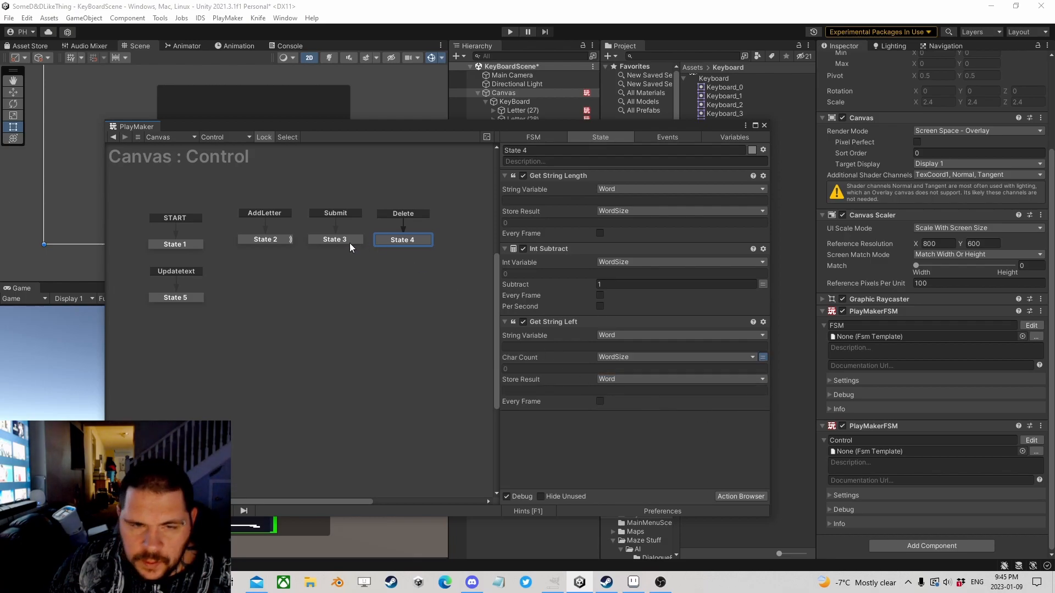
# - Copy the Send Event action for Updatetext from State 2 and paste it at the end of State 4
pyautogui.click(256, 239)
pyautogui.rightClick(546, 313)
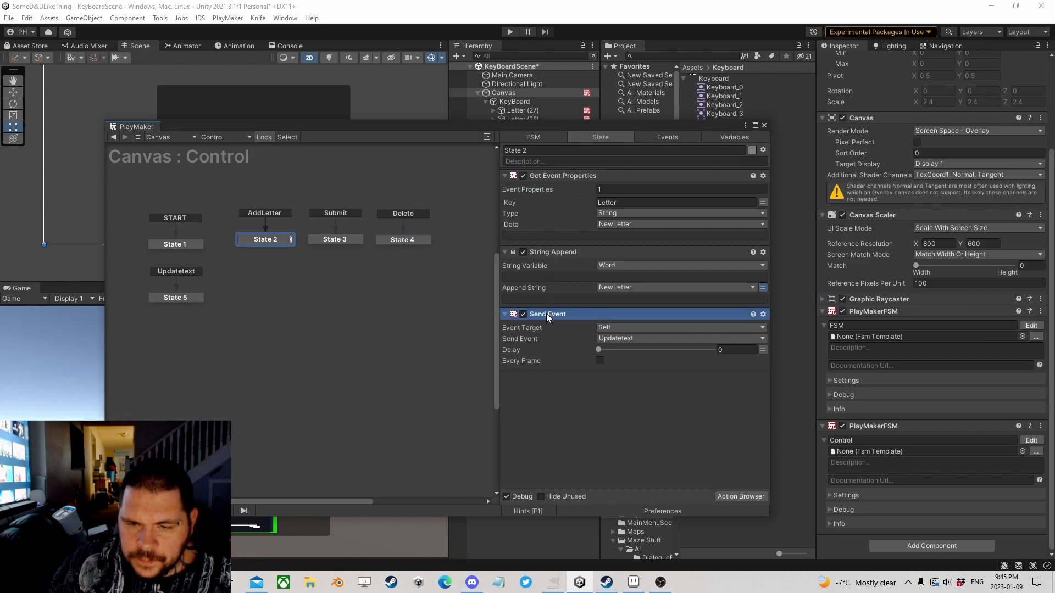
pyautogui.click(571, 389)
pyautogui.click(412, 242)
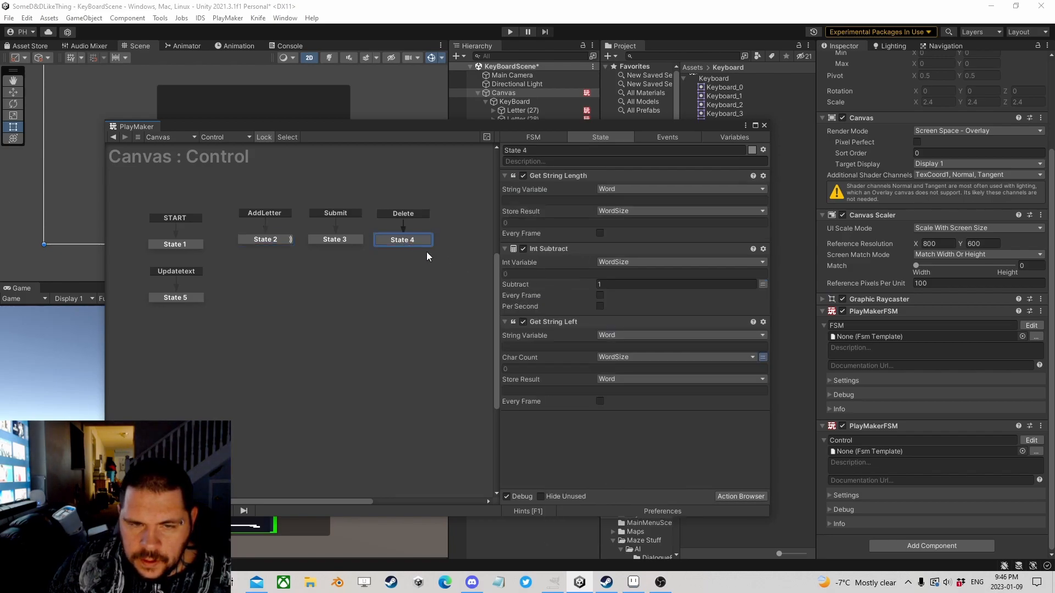
pyautogui.rightClick(545, 439)
pyautogui.click(595, 381)
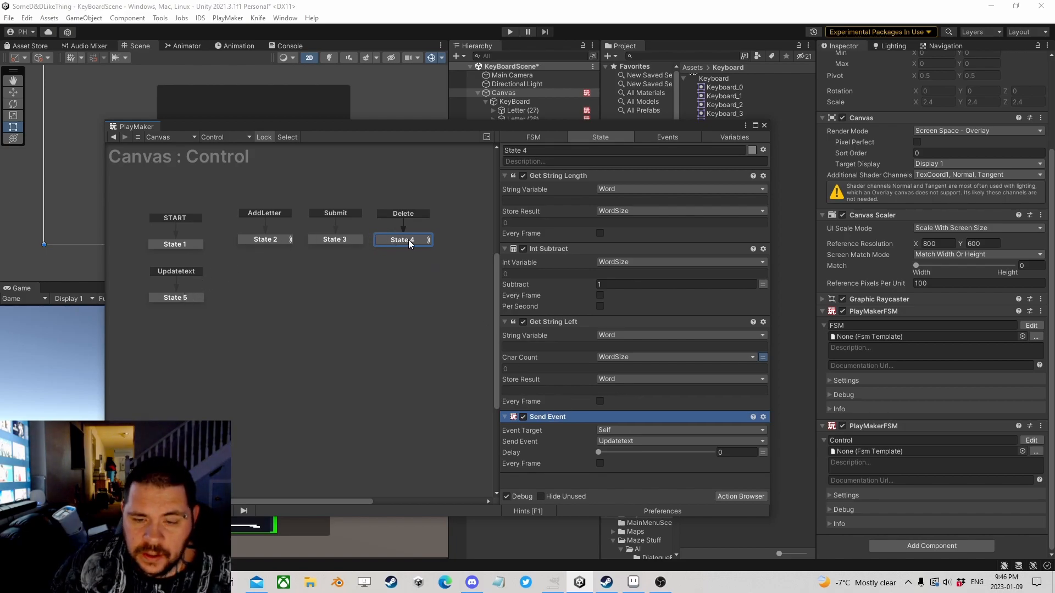
# - Add a second PlayMaker FSM to the Letter (16) key object and name it Function
pyautogui.click(181, 246)
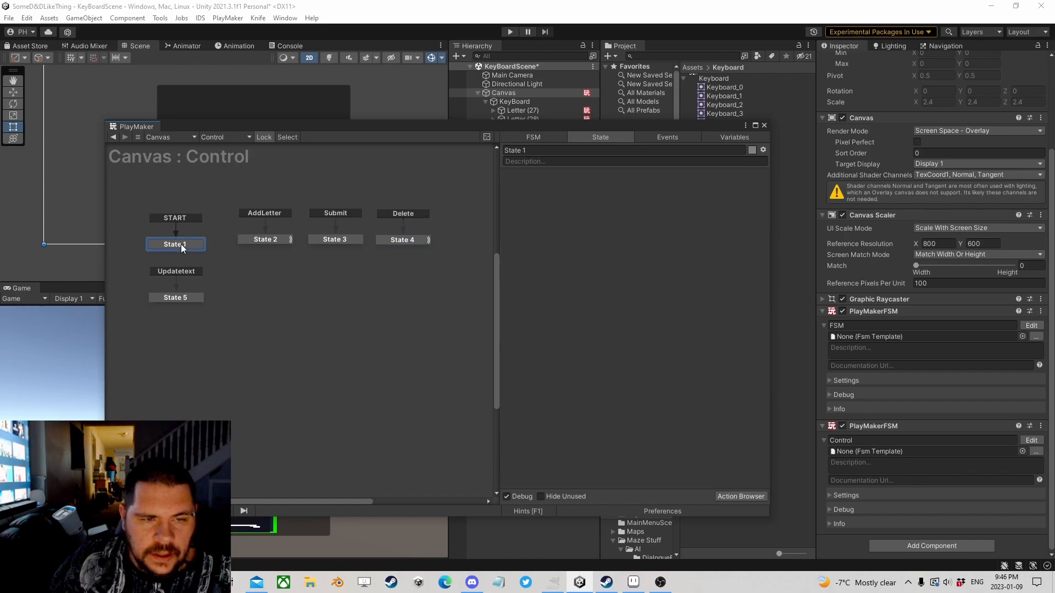
pyautogui.click(764, 126)
pyautogui.click(520, 111)
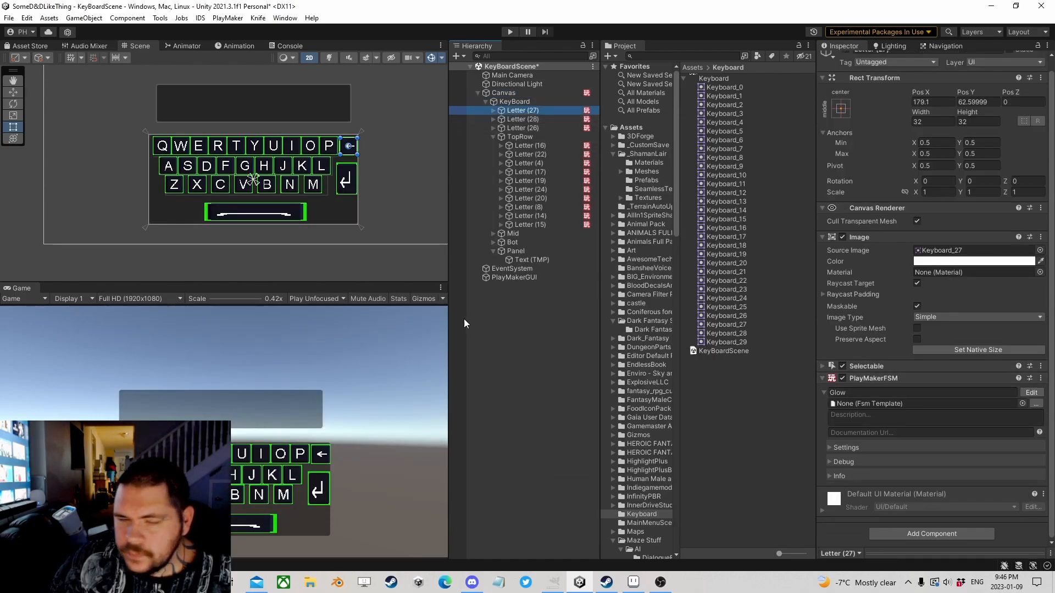
pyautogui.click(525, 145)
pyautogui.click(1031, 392)
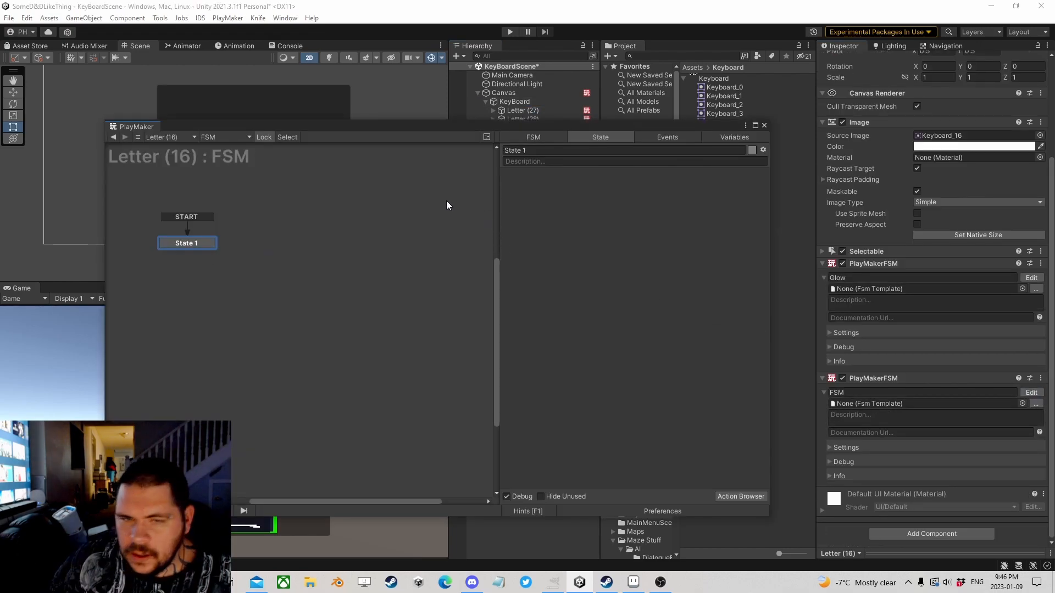
pyautogui.click(763, 125)
pyautogui.click(851, 392)
pyautogui.write('Function')
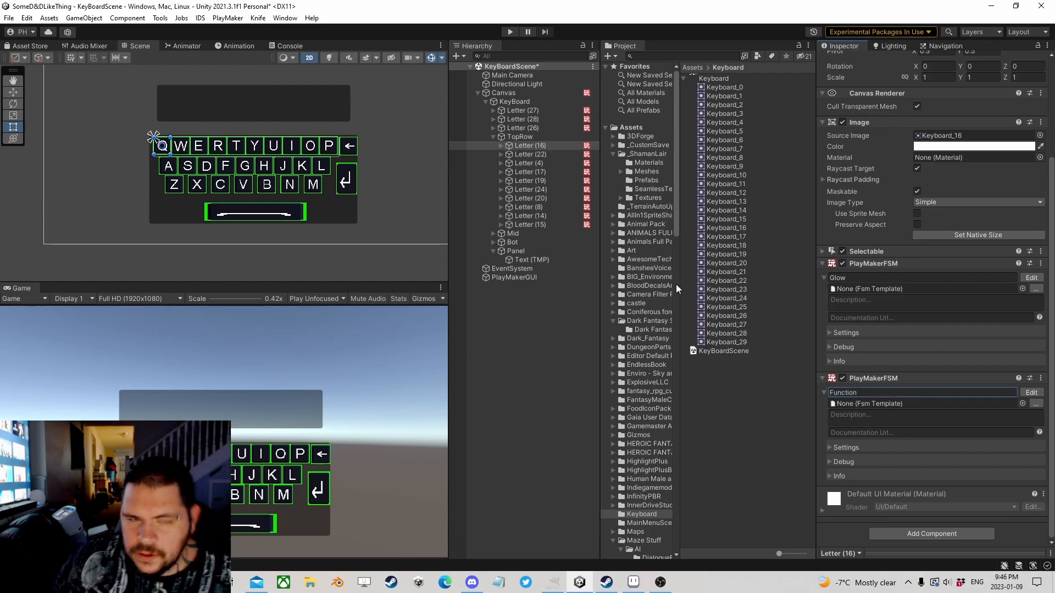
# - Create a string variable Letter in Letter (16)'s Function FSM and mark it as an input
pyautogui.click(1031, 392)
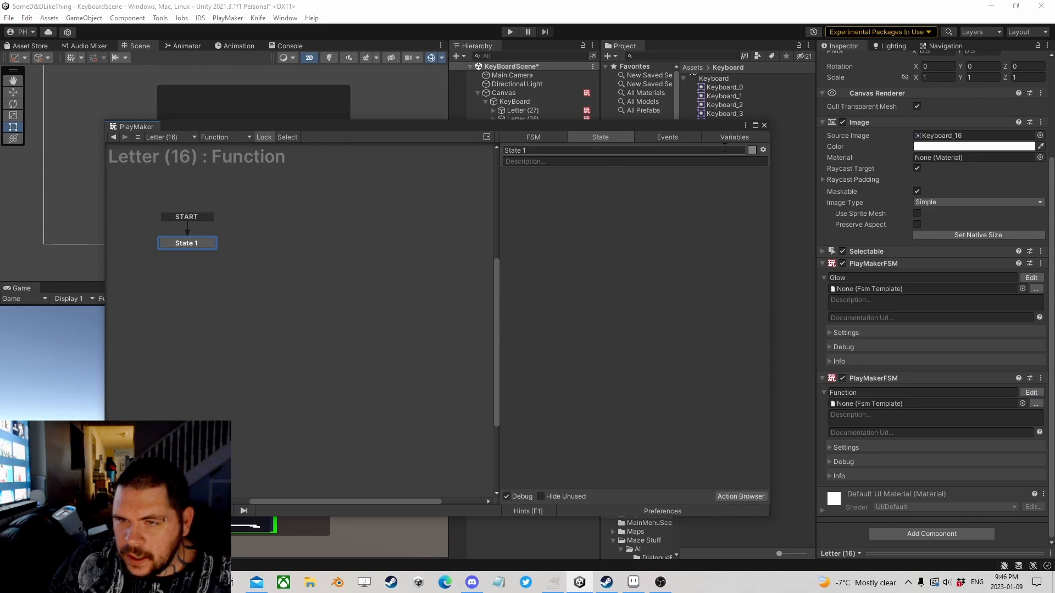
pyautogui.click(729, 138)
pyautogui.click(587, 497)
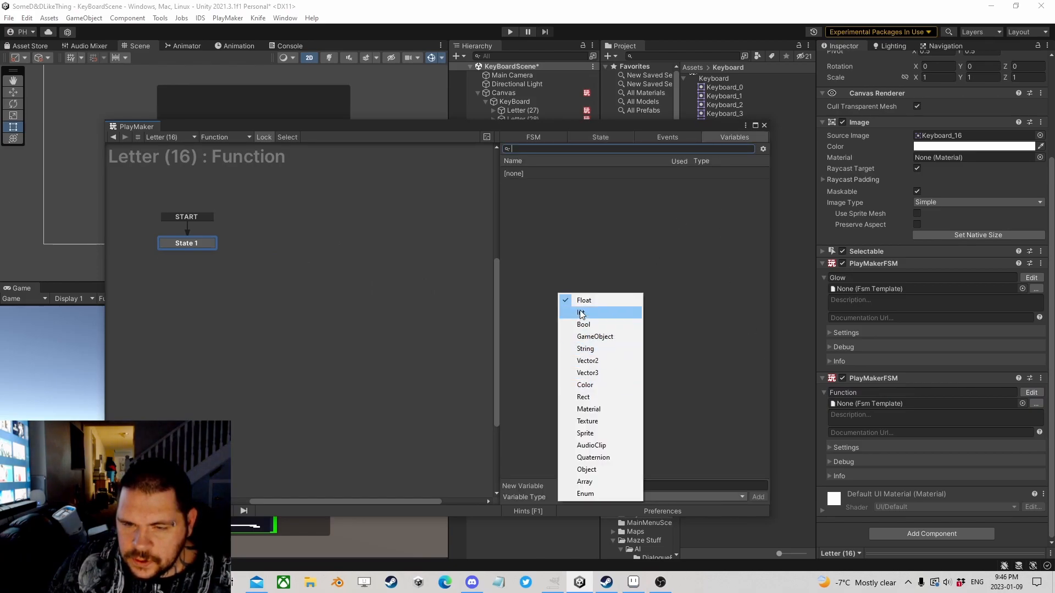
pyautogui.click(594, 351)
pyautogui.click(590, 485)
pyautogui.write('Letter')
pyautogui.press('Return')
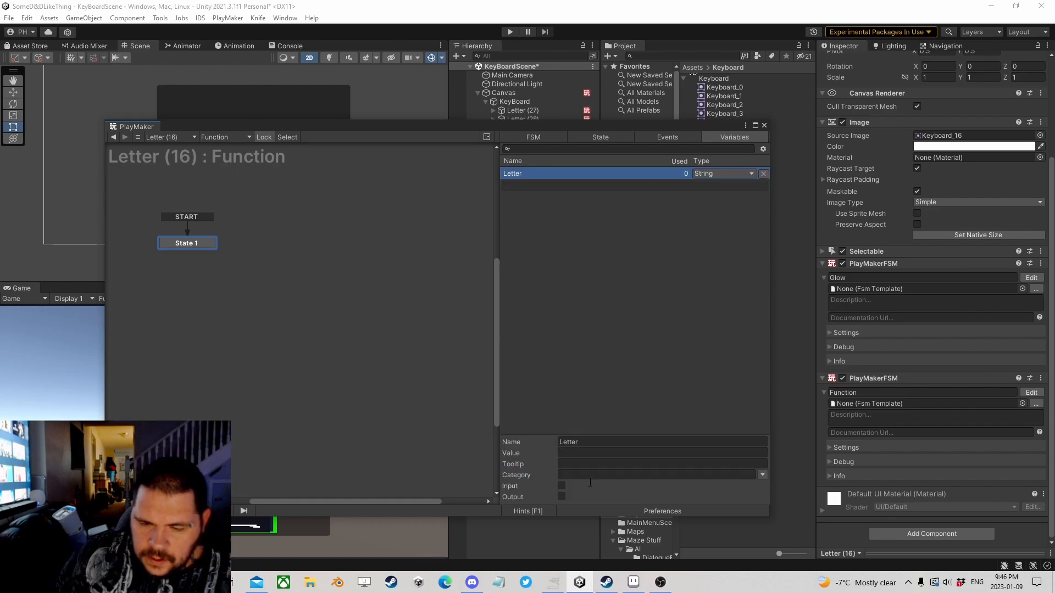
pyautogui.click(560, 486)
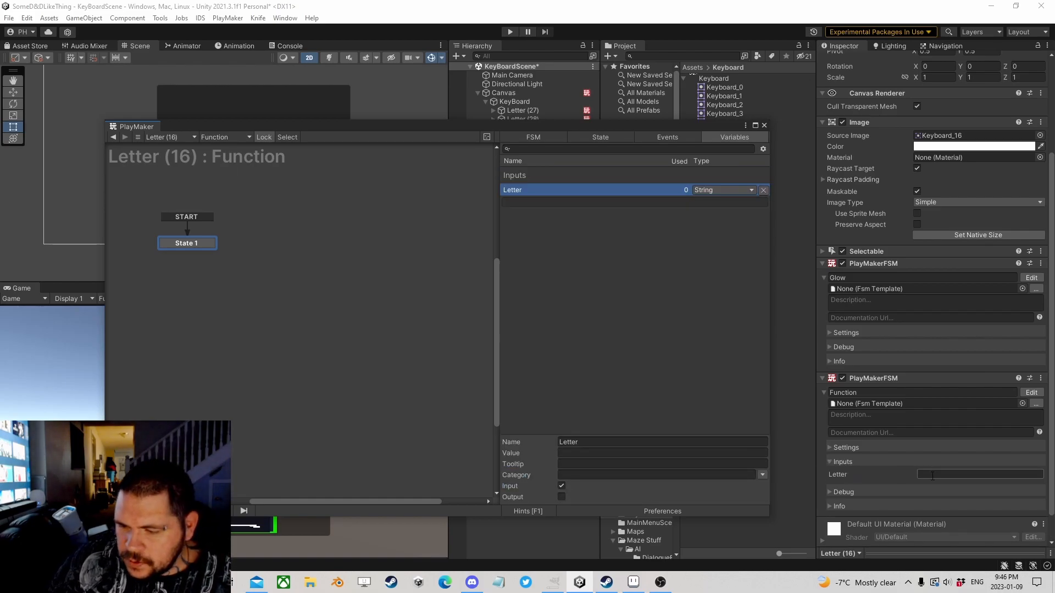
# - Add a second state to the Function FSM and give it a global transition from a new event SendLetter
pyautogui.click(595, 138)
pyautogui.rightClick(276, 238)
pyautogui.click(296, 244)
pyautogui.click(652, 138)
pyautogui.click(604, 482)
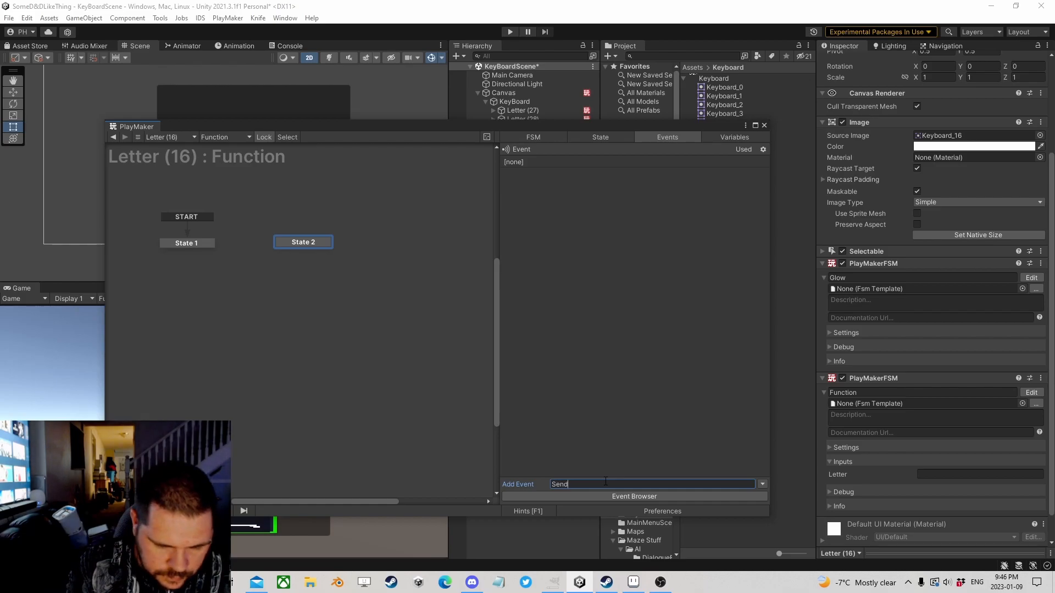
pyautogui.press('Return')
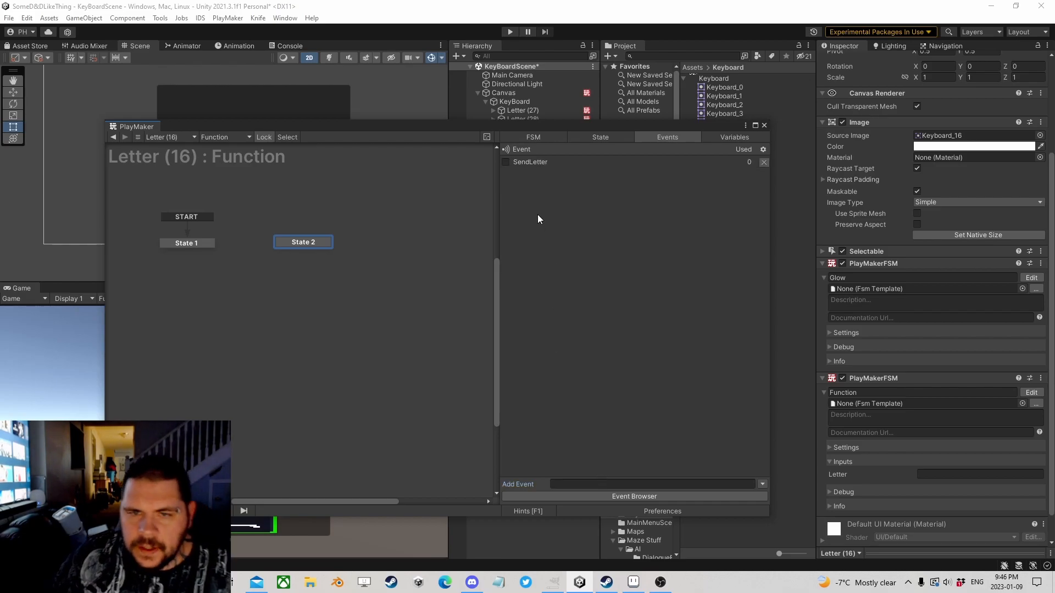
pyautogui.rightClick(307, 246)
pyautogui.click(296, 243)
pyautogui.rightClick(294, 243)
pyautogui.moveTo(351, 263)
pyautogui.click(456, 263)
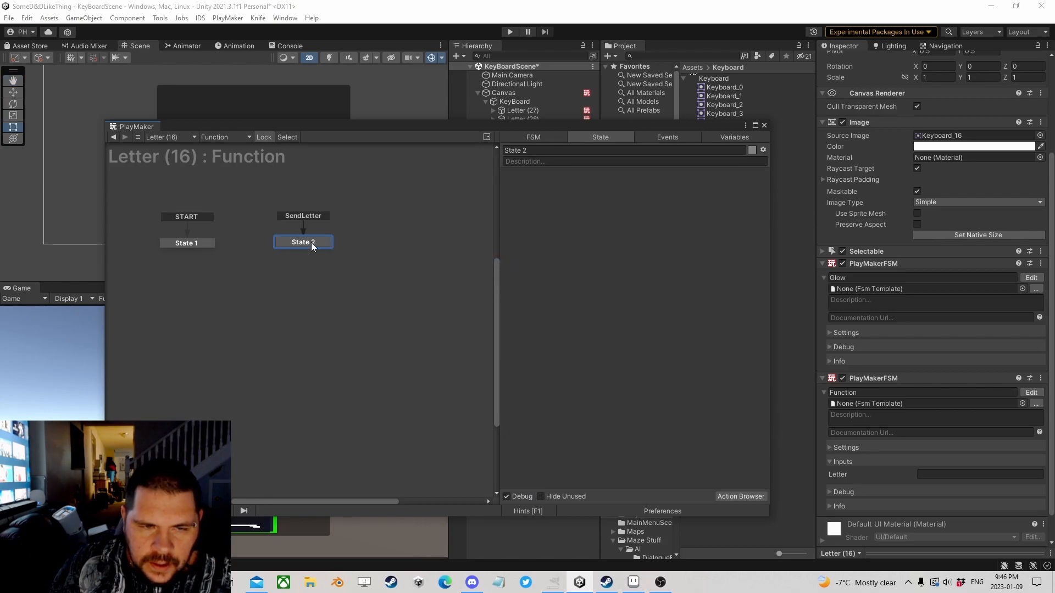
# - Add a Set Event Properties action to State 2 of the Function FSM
pyautogui.click(740, 496)
pyautogui.write('se')
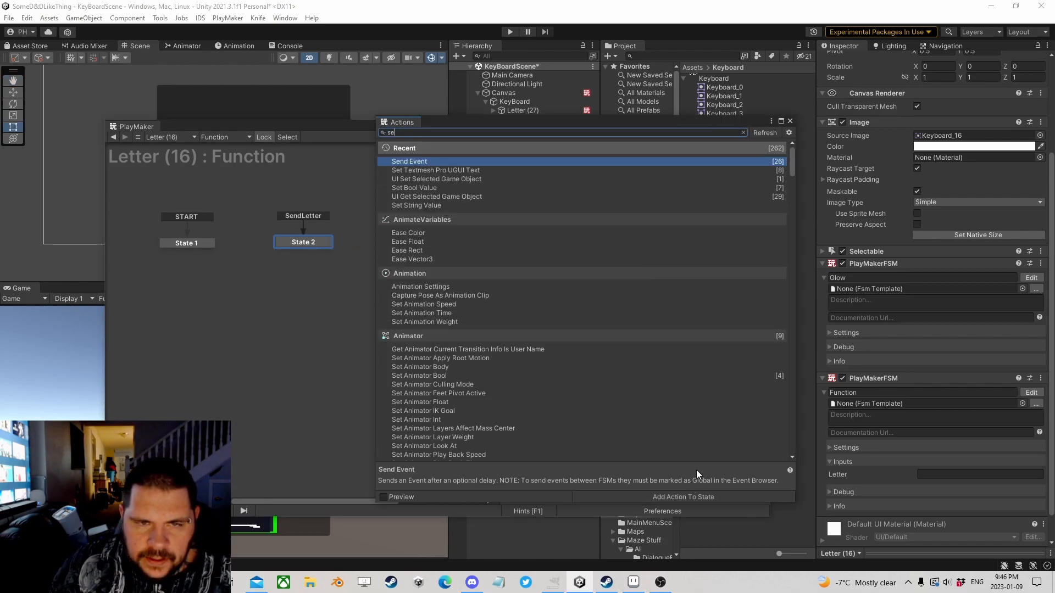
pyautogui.write('n')
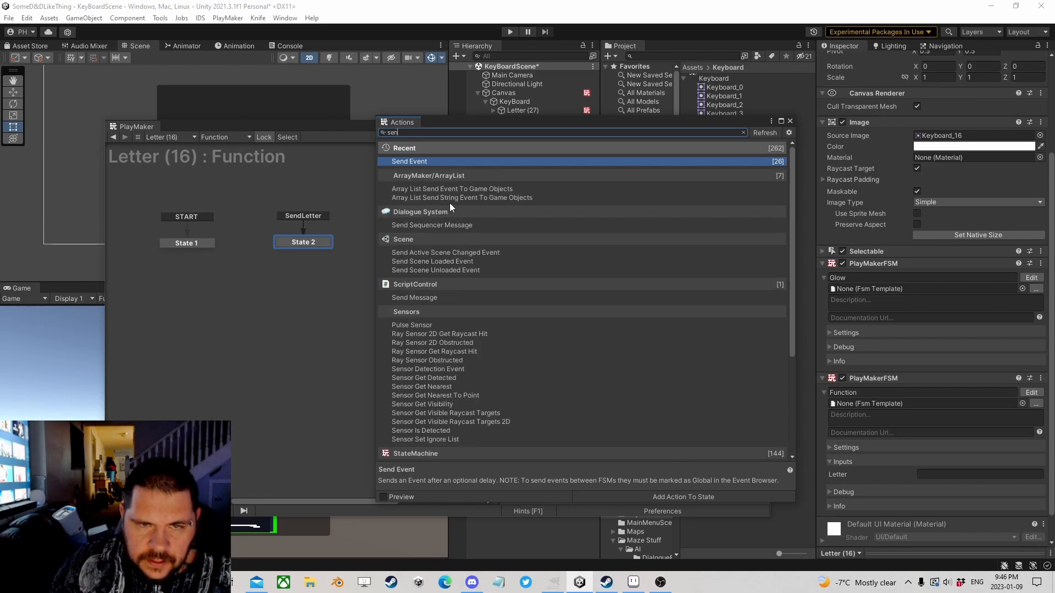
pyautogui.press('BackSpace')
pyautogui.write('t')
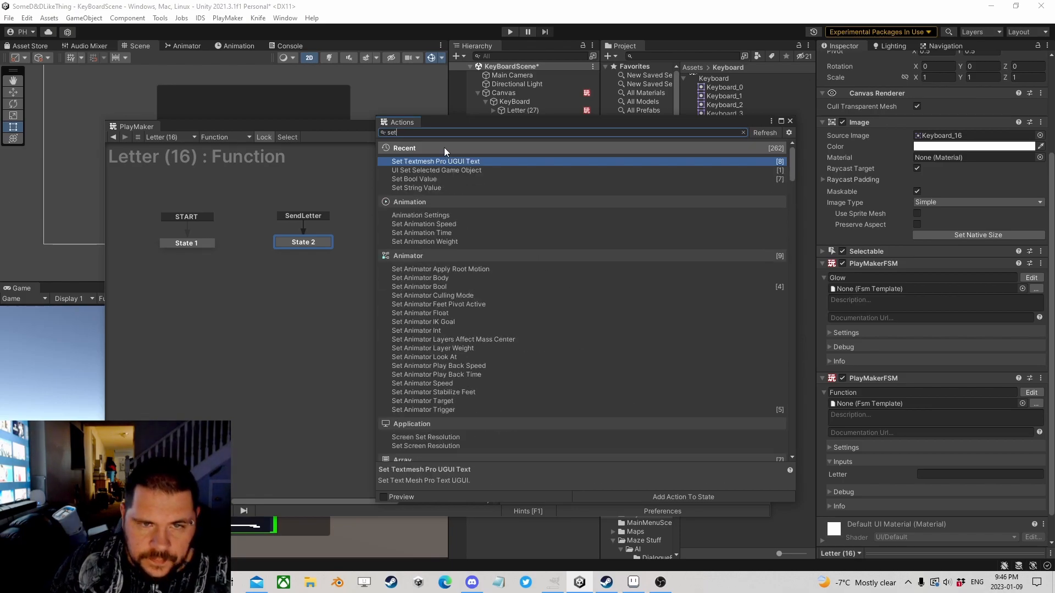
pyautogui.write(' event')
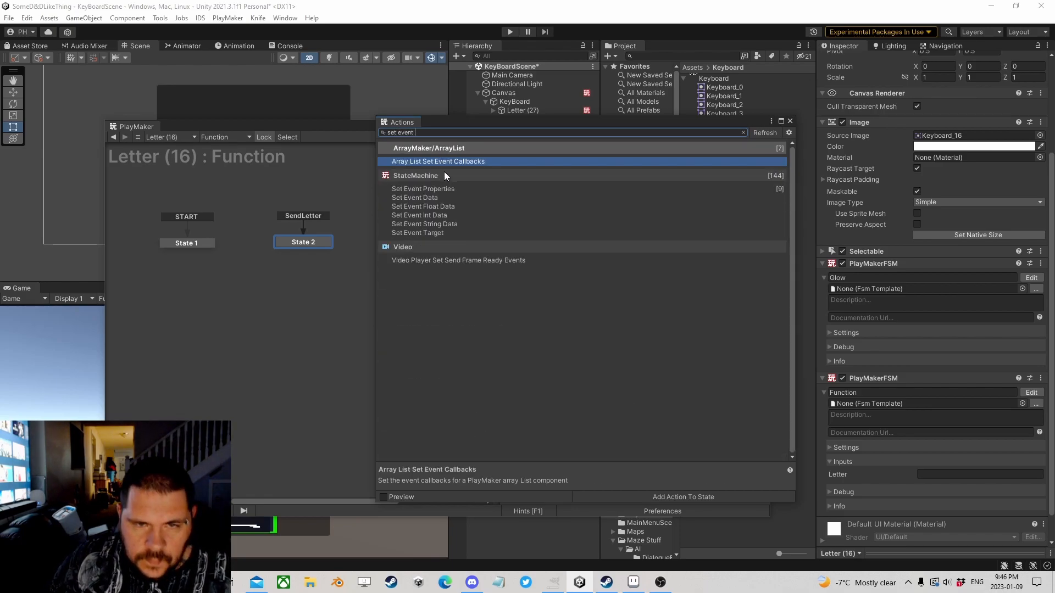
pyautogui.doubleClick(434, 189)
pyautogui.click(790, 121)
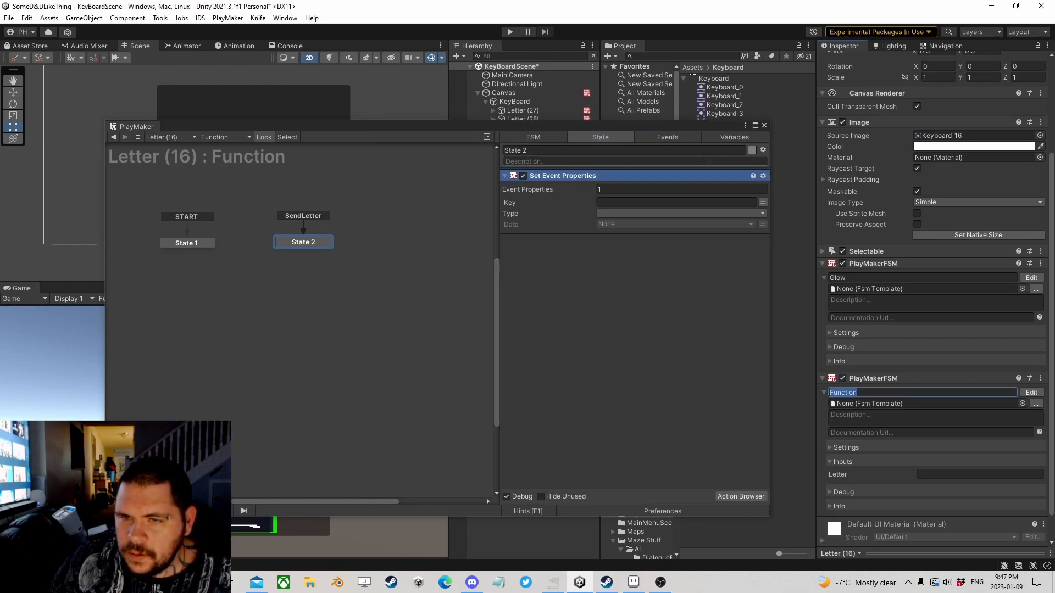
# - Define the event property with key Letter, type String and the Letter variable as its data
pyautogui.click(620, 202)
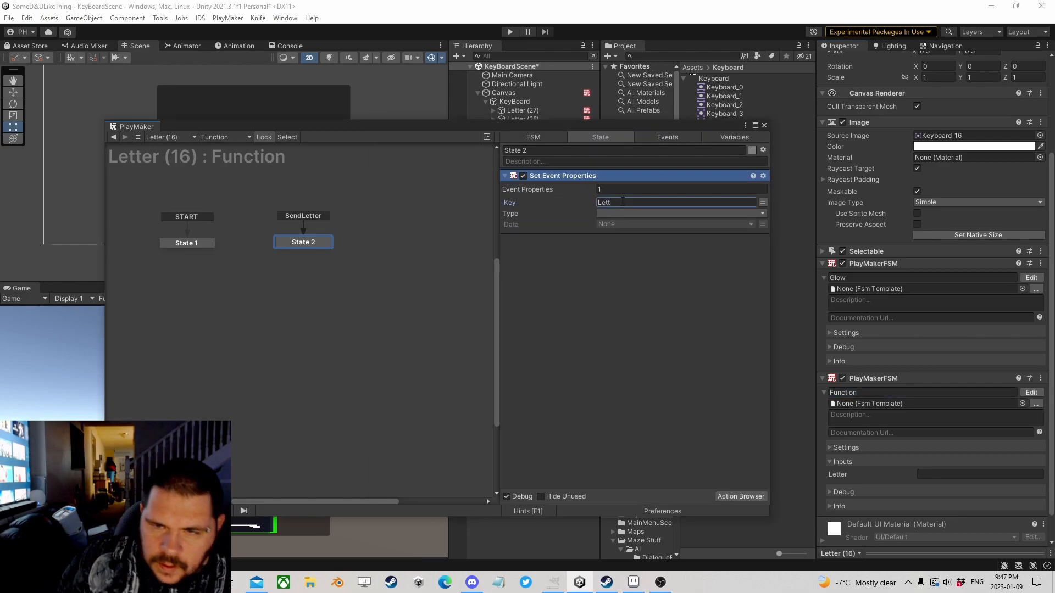
pyautogui.write('Letter')
pyautogui.click(664, 213)
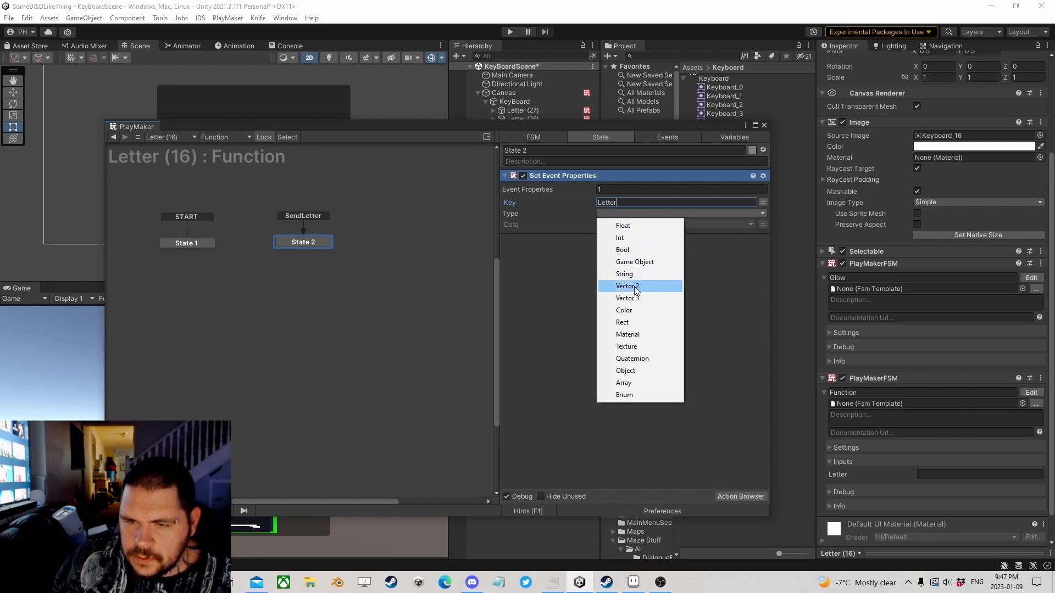
pyautogui.click(626, 274)
pyautogui.click(762, 224)
pyautogui.click(645, 224)
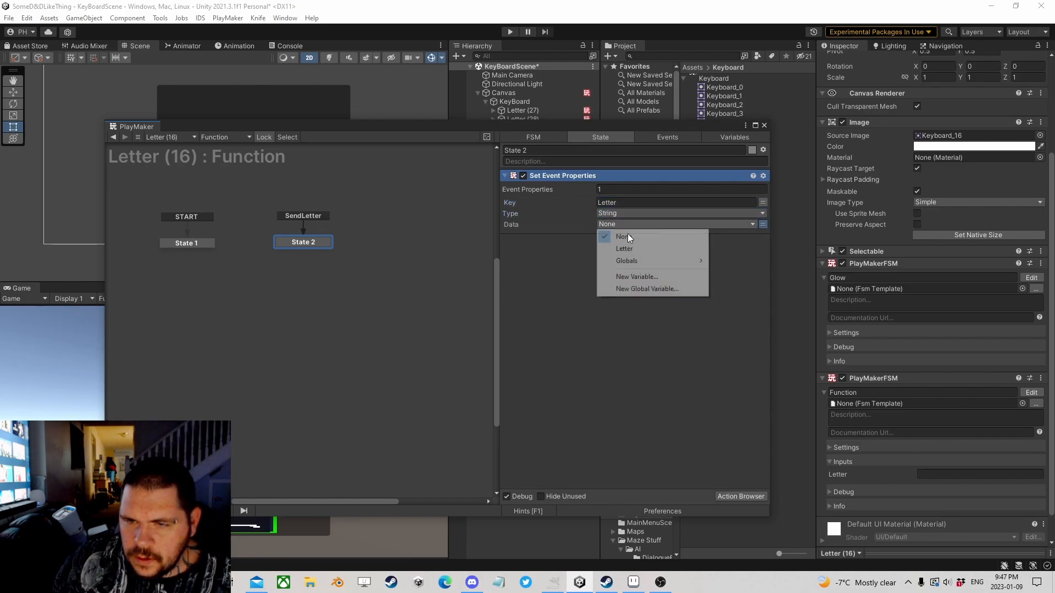
pyautogui.click(624, 248)
# - Add a Send Event action to State 2 and place it below Set Event Properties
pyautogui.click(739, 496)
pyautogui.write('s')
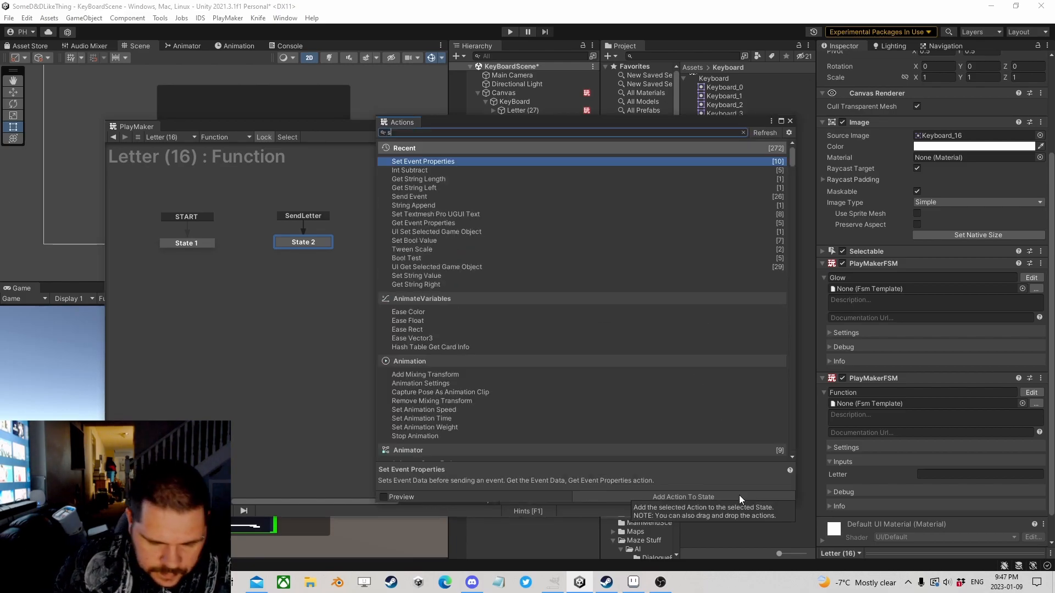
pyautogui.write('end eve')
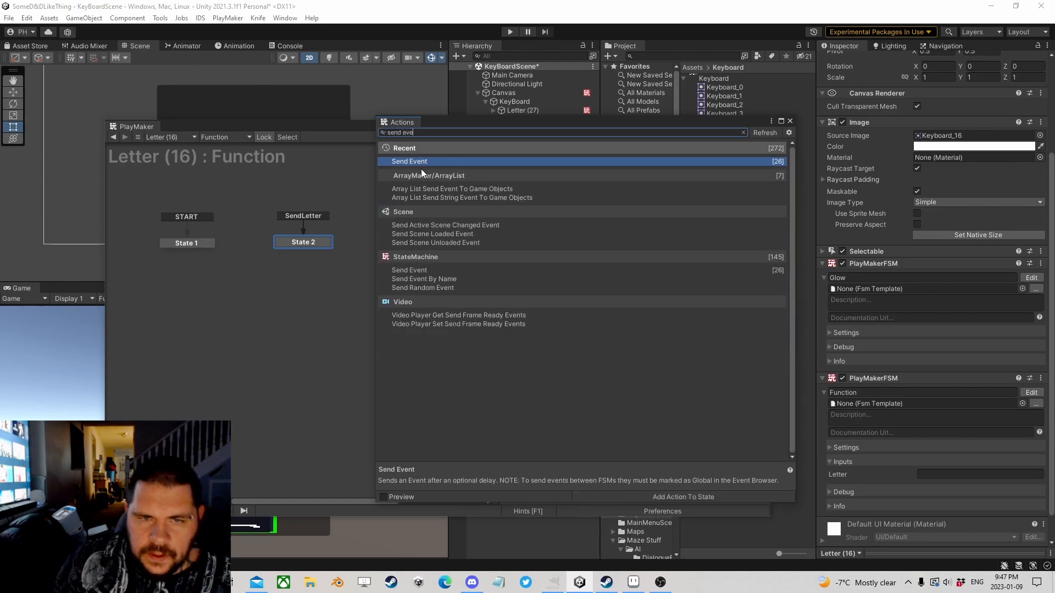
pyautogui.press('Return')
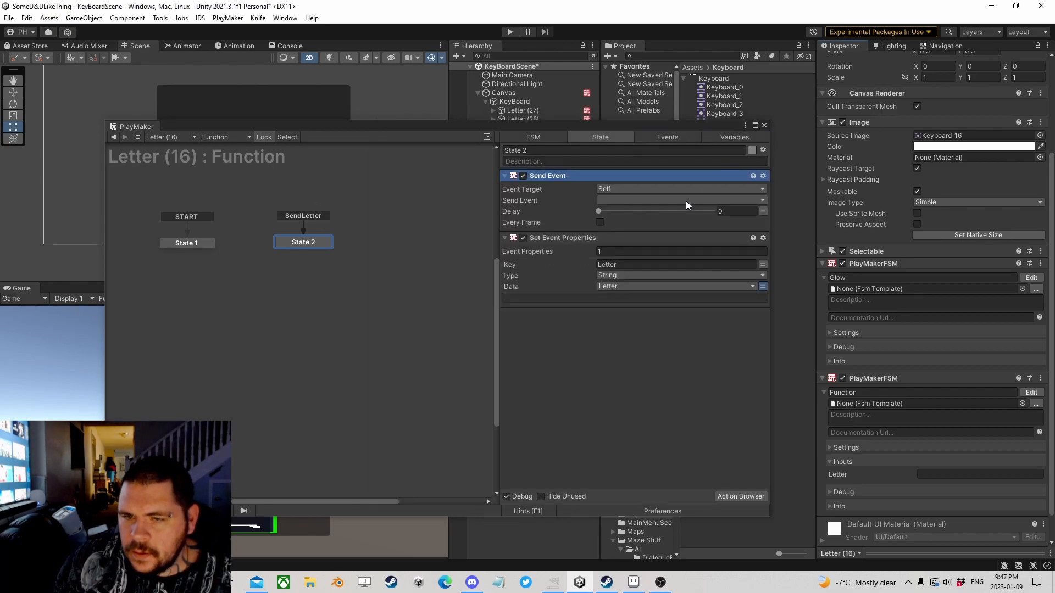
pyautogui.moveTo(542, 175); pyautogui.dragTo(615, 308)
pyautogui.moveTo(542, 130); pyautogui.dragTo(532, 170)
# - Add a Get Root action to State 1 and store its result in a new variable Root
pyautogui.click(504, 92)
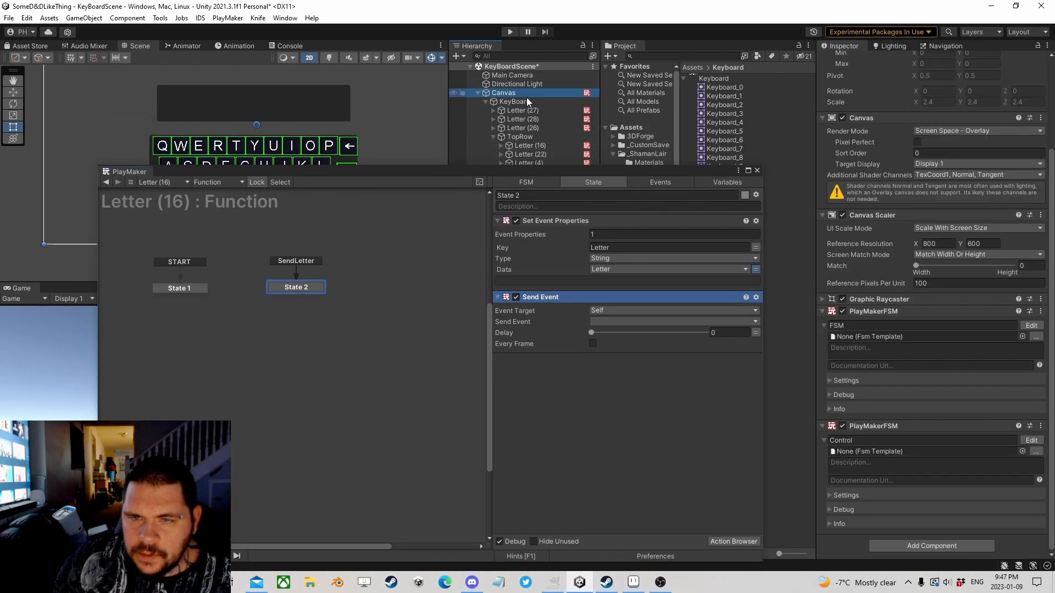
pyautogui.click(164, 288)
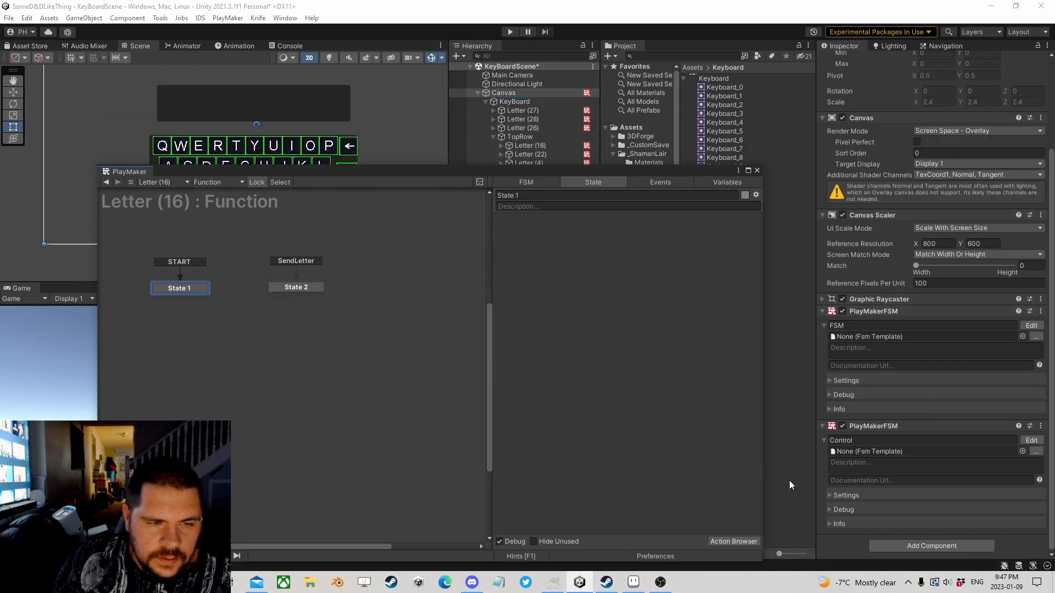
pyautogui.click(735, 541)
pyautogui.write('get roott')
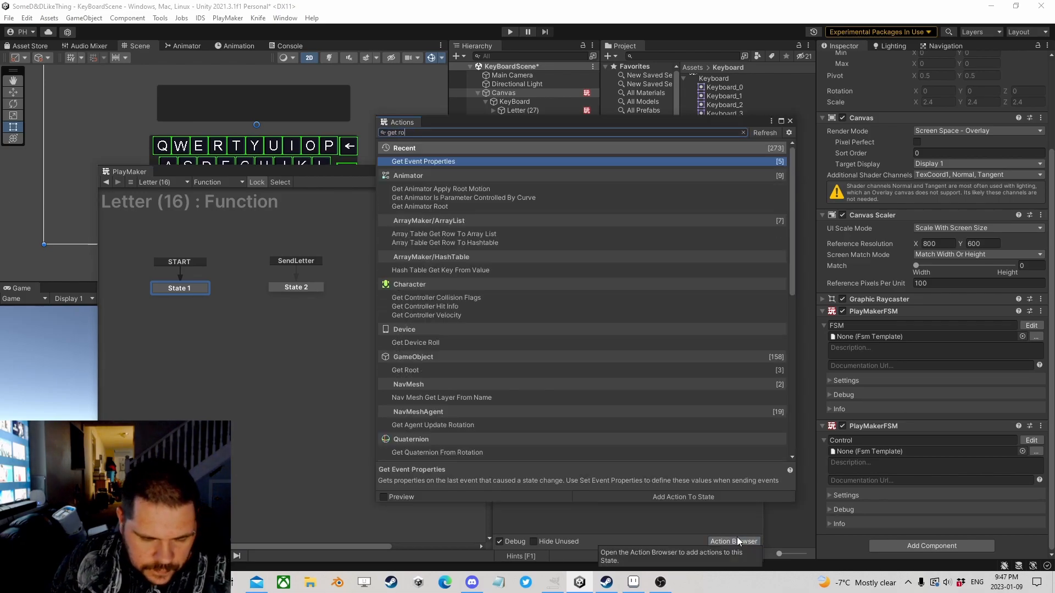
pyautogui.press('BackSpace')
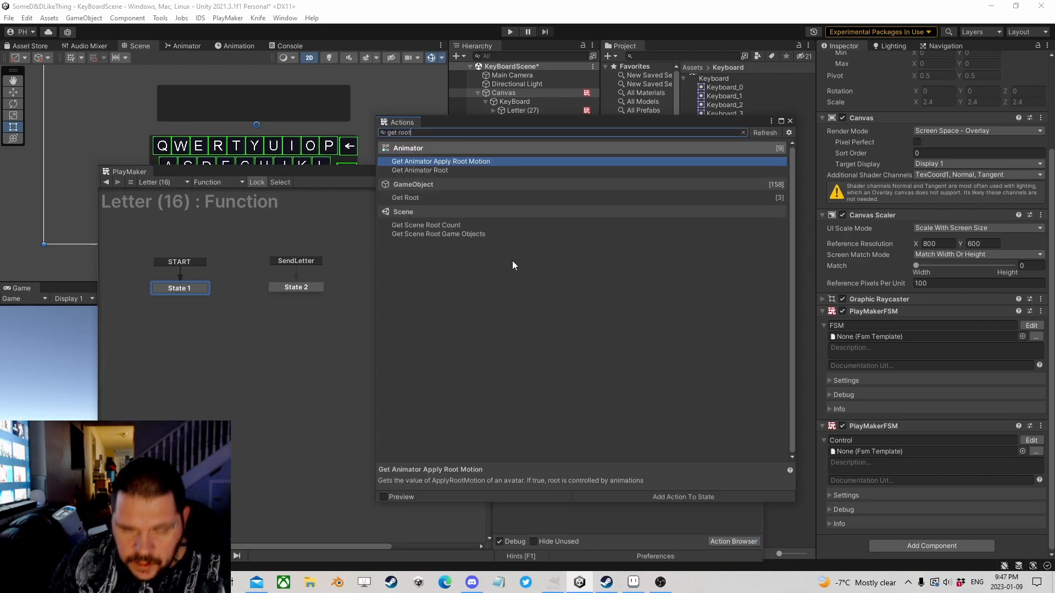
pyautogui.doubleClick(414, 197)
pyautogui.click(790, 121)
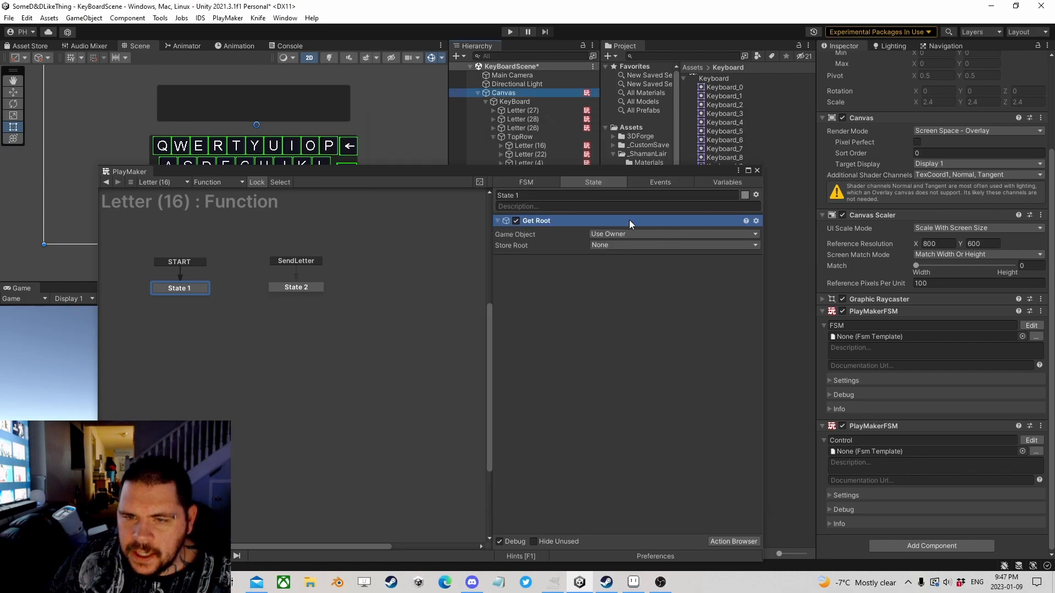
pyautogui.click(596, 246)
pyautogui.click(631, 285)
pyautogui.write('Root')
pyautogui.click(631, 282)
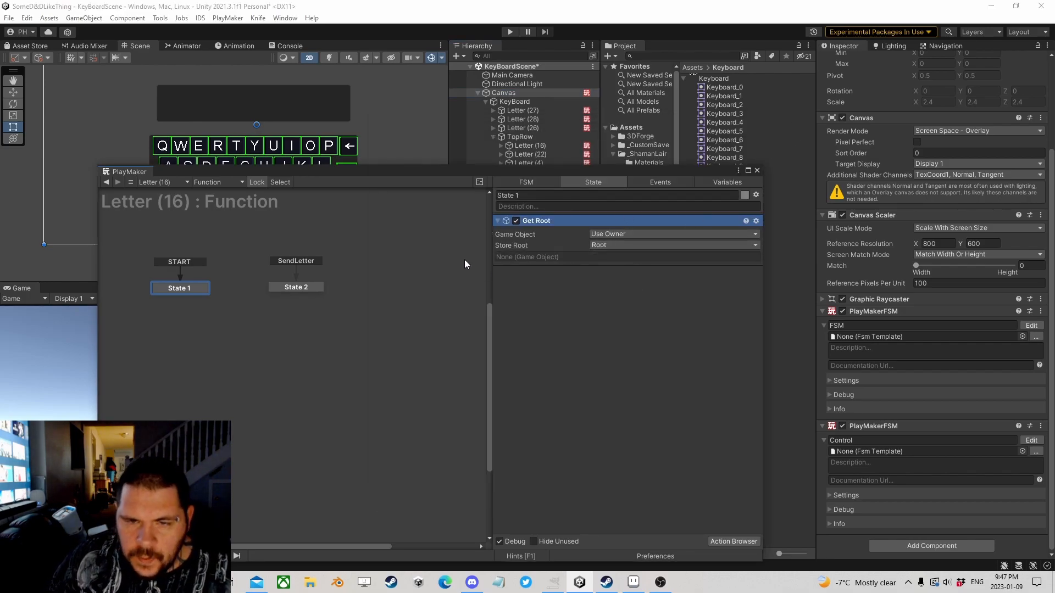
# - Set the event target of State 2's Send Event to Game Object FSM with a specified game object
pyautogui.click(293, 288)
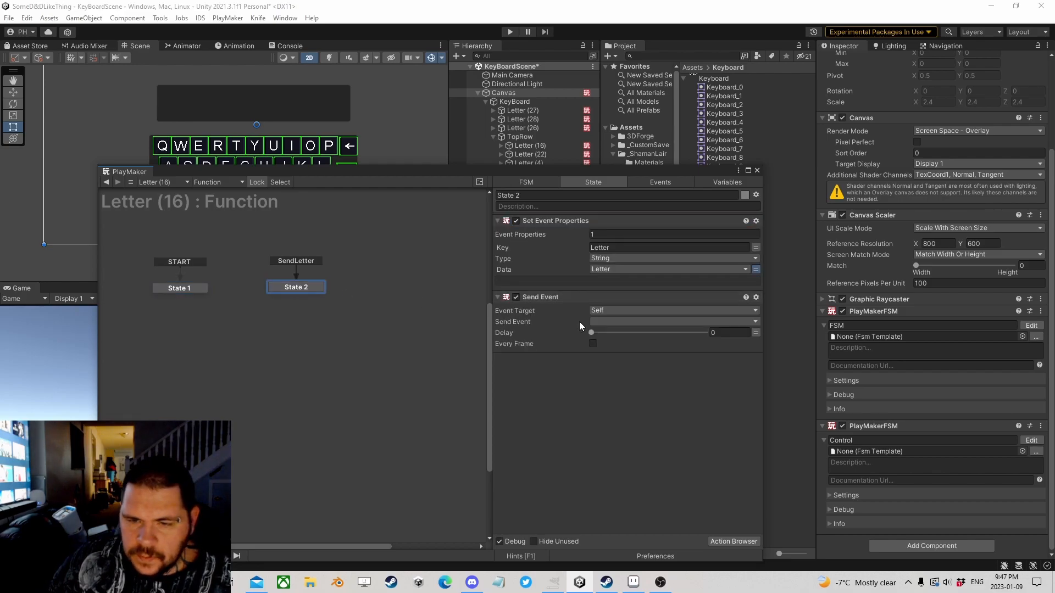
pyautogui.click(614, 311)
pyautogui.click(635, 347)
pyautogui.click(752, 322)
pyautogui.click(647, 346)
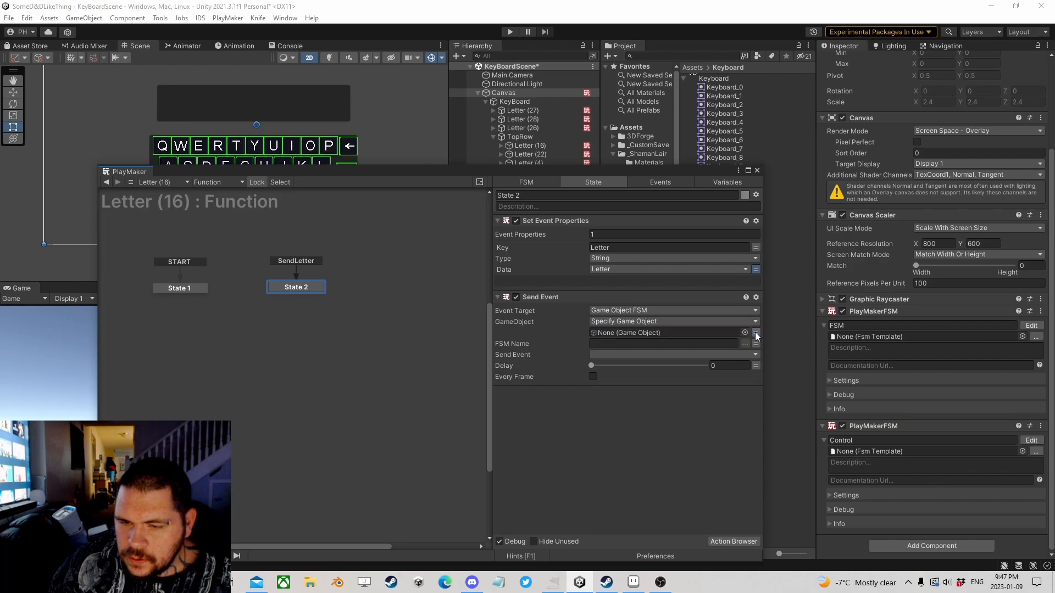
# - Assign Canvas as the target object, choose its Control FSM and set the sent event to AddLetter
pyautogui.moveTo(513, 93); pyautogui.dragTo(733, 335)
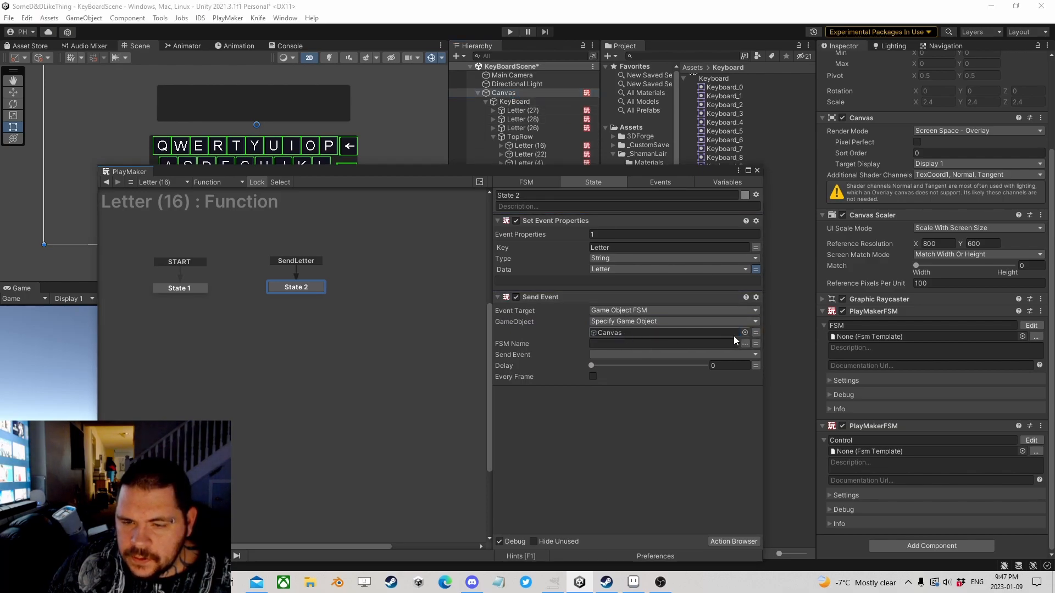
pyautogui.click(744, 343)
pyautogui.click(768, 352)
pyautogui.click(740, 354)
pyautogui.click(638, 377)
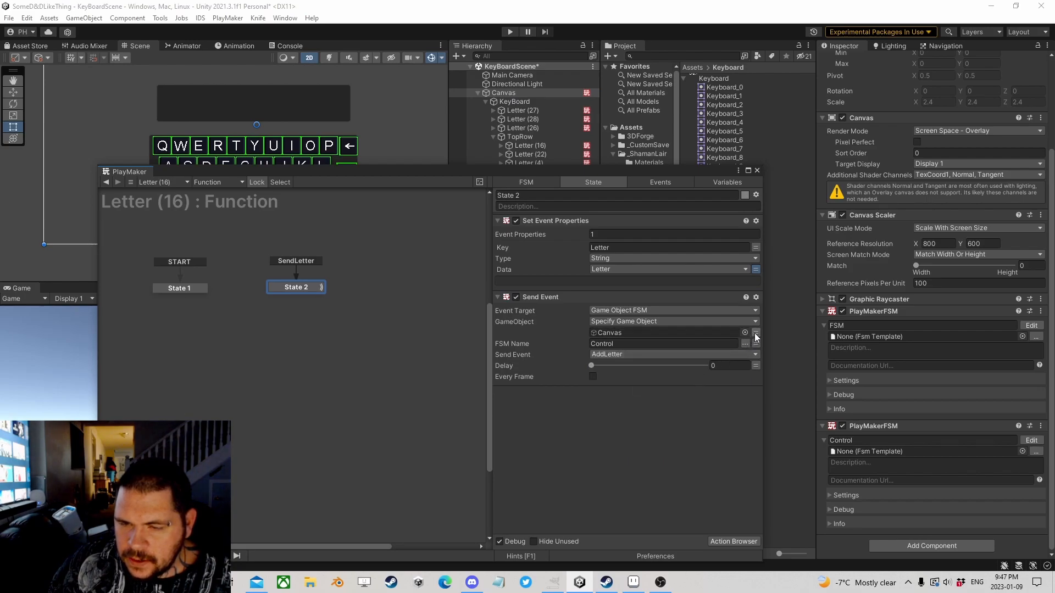
# - Set State 2's Send Event game object to the Root variable and check State 1's Get Root action before closing the FSM editor
pyautogui.click(756, 332)
pyautogui.click(700, 332)
pyautogui.click(631, 353)
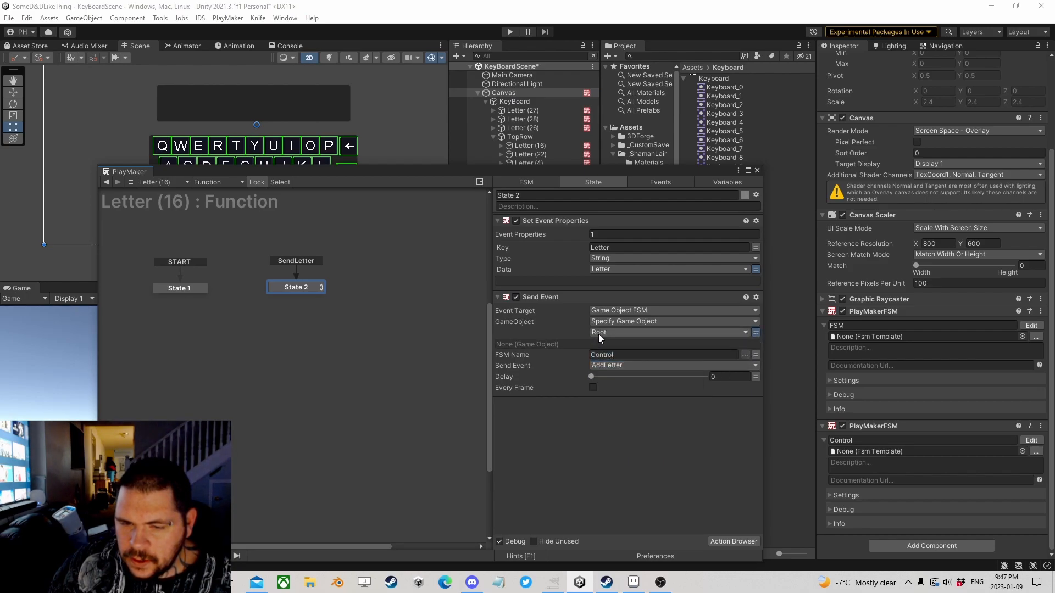
pyautogui.click(179, 288)
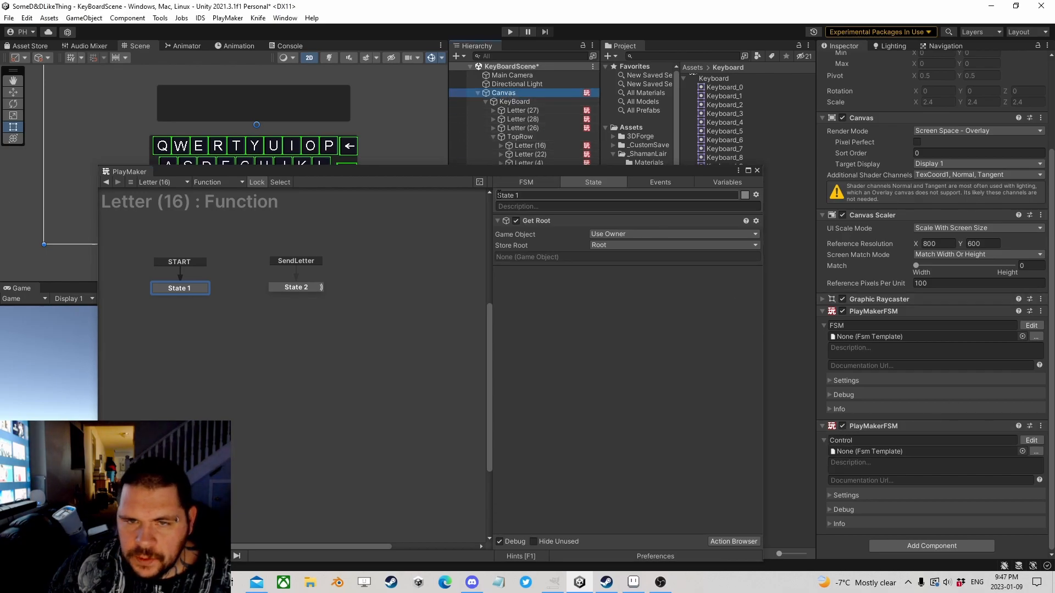
pyautogui.click(294, 287)
pyautogui.click(757, 170)
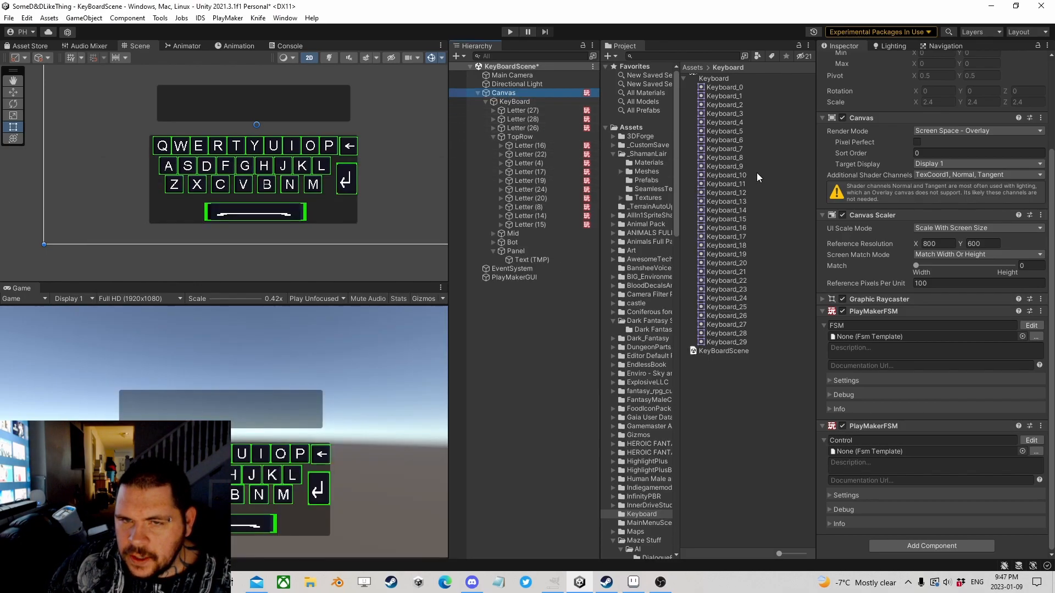
# - Set the Letter input of the Function FSM on Letter (16) to Q
pyautogui.click(524, 146)
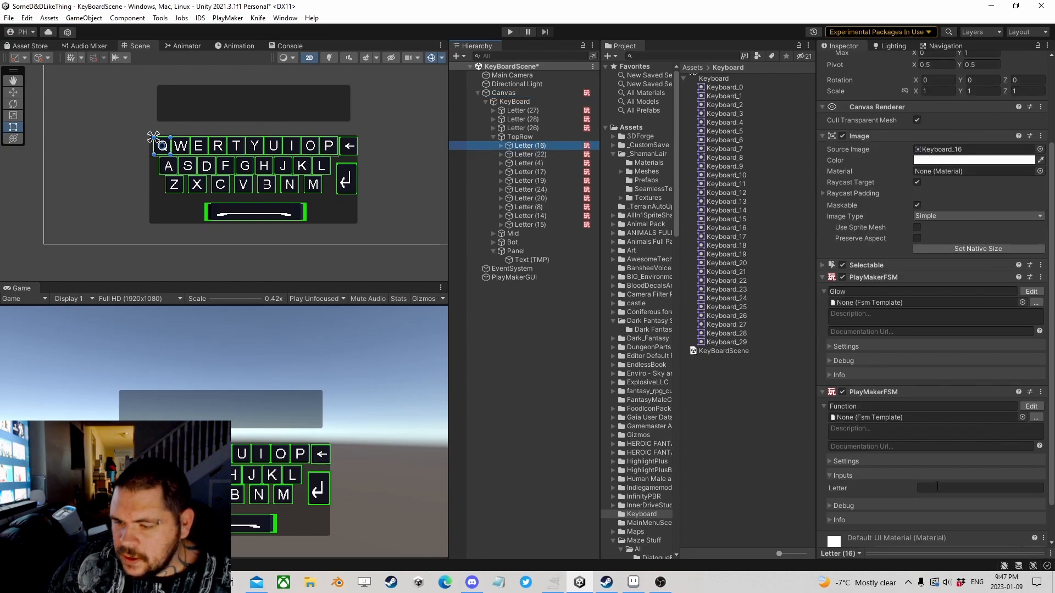
pyautogui.click(927, 489)
pyautogui.write('Q')
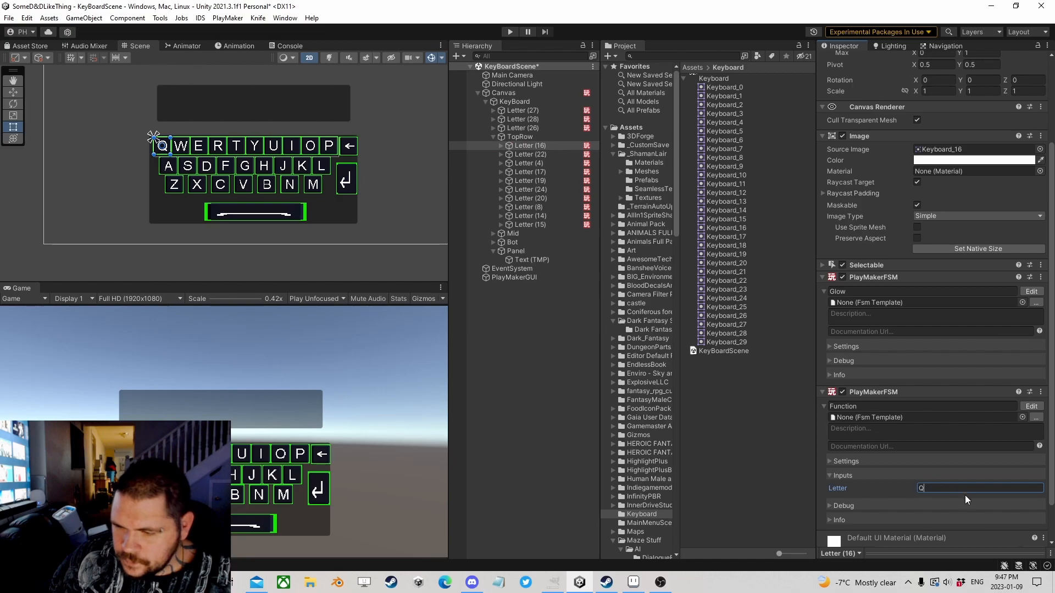
# - Copy the Q key's Function FSM component and paste it as new onto the other nine TopRow letters
pyautogui.rightClick(866, 391)
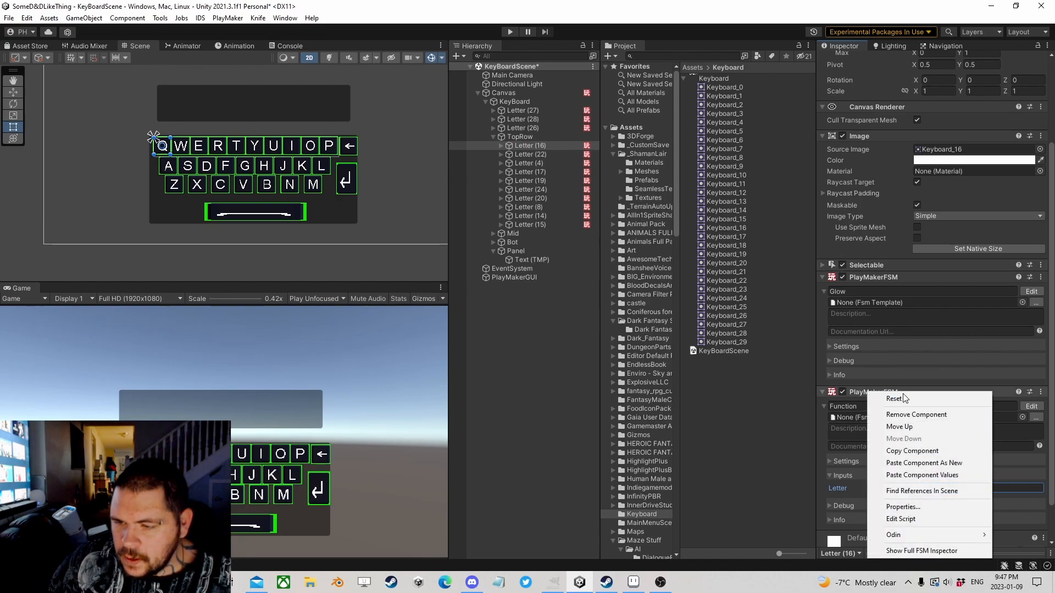
pyautogui.click(914, 451)
pyautogui.click(519, 154)
pyautogui.keyDown('shift'); pyautogui.click(523, 224); pyautogui.keyUp('shift')
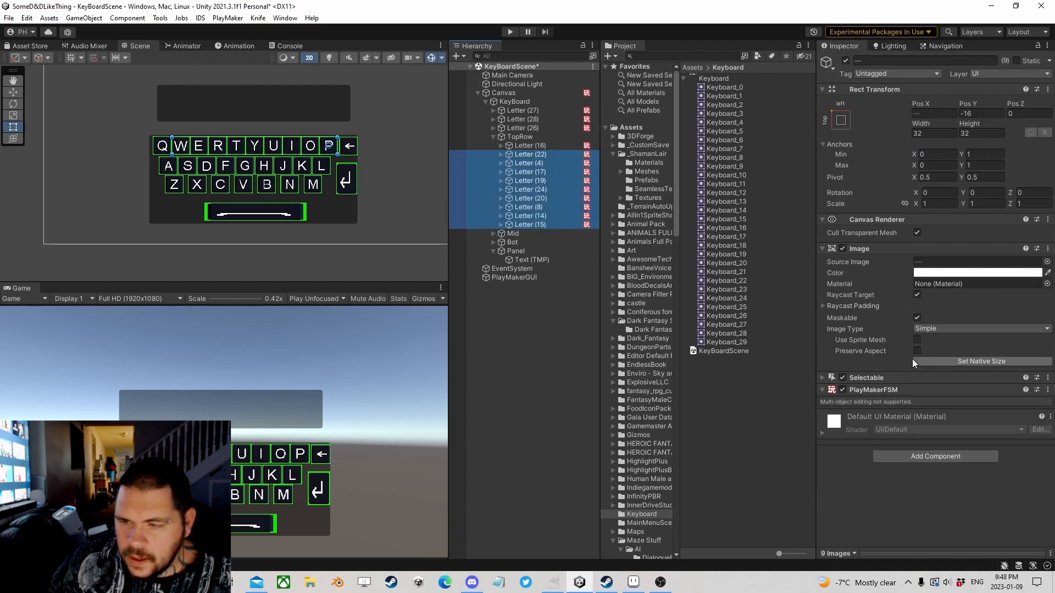
pyautogui.rightClick(865, 390)
pyautogui.click(920, 461)
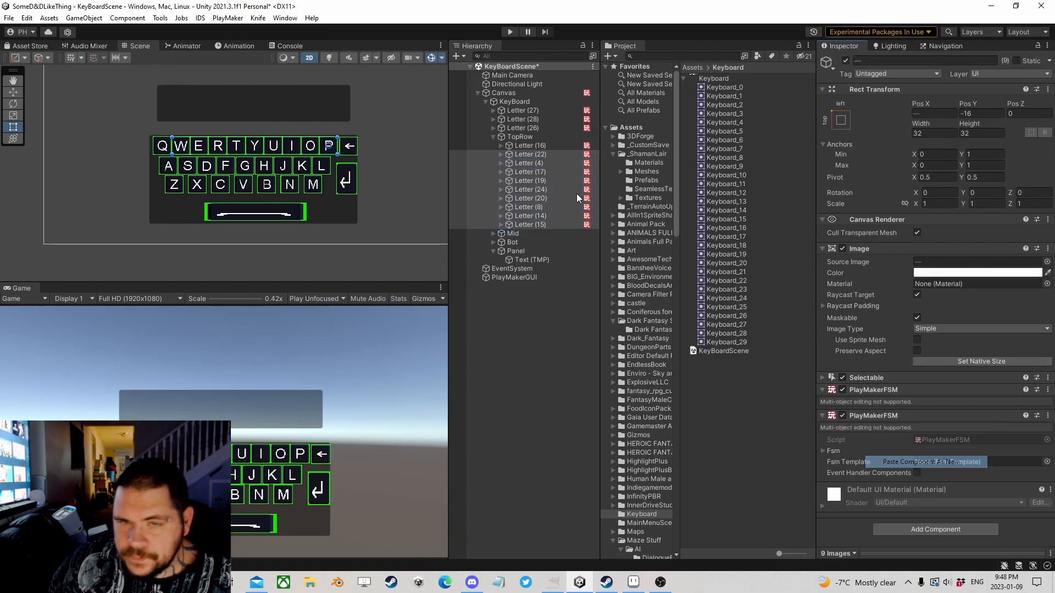
# - Set the Letter inputs of Letter (22), Letter (4) and Letter (17) to W, E and R
pyautogui.click(529, 155)
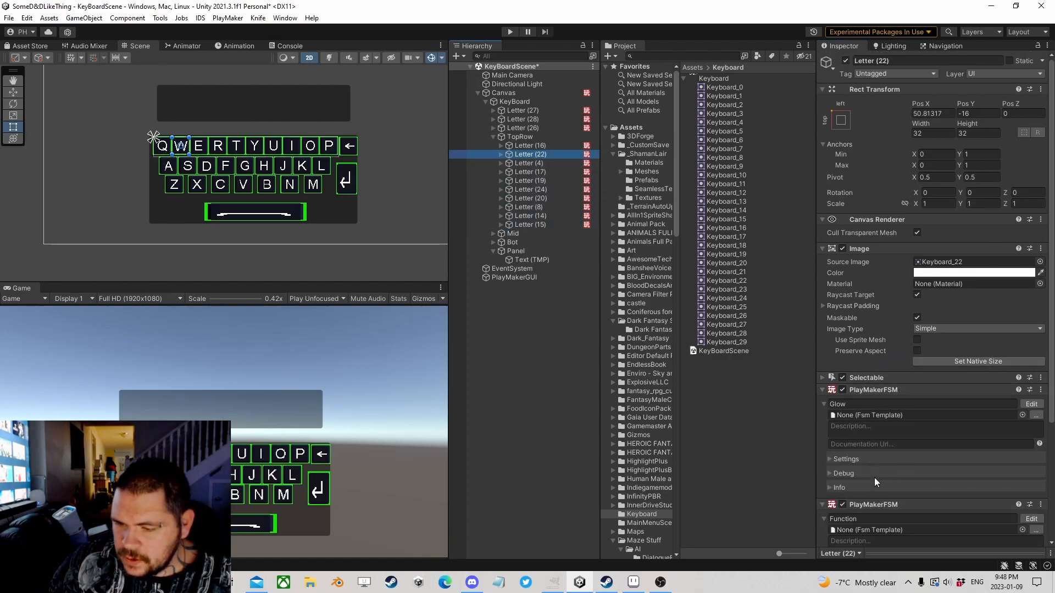
pyautogui.scroll(-5, 875, 483)
pyautogui.click(945, 452)
pyautogui.click(533, 163)
pyautogui.click(944, 452)
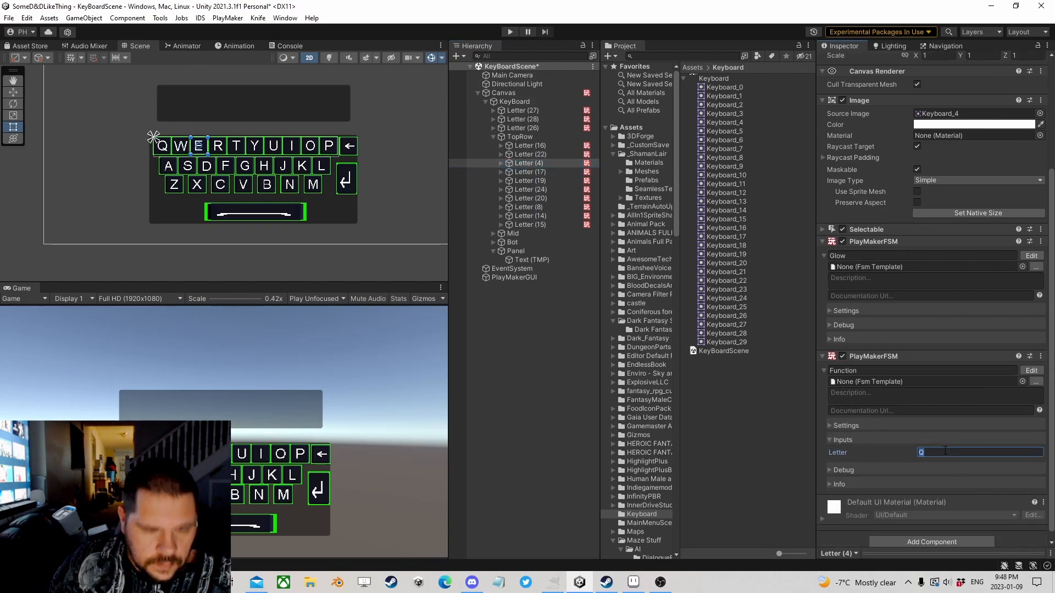
pyautogui.click(535, 172)
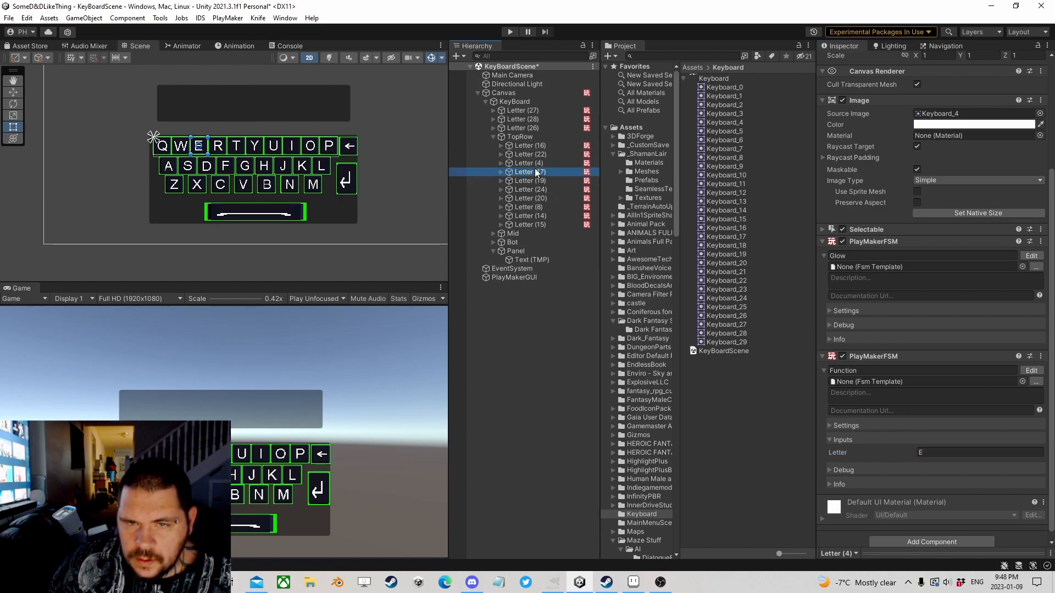
pyautogui.click(941, 451)
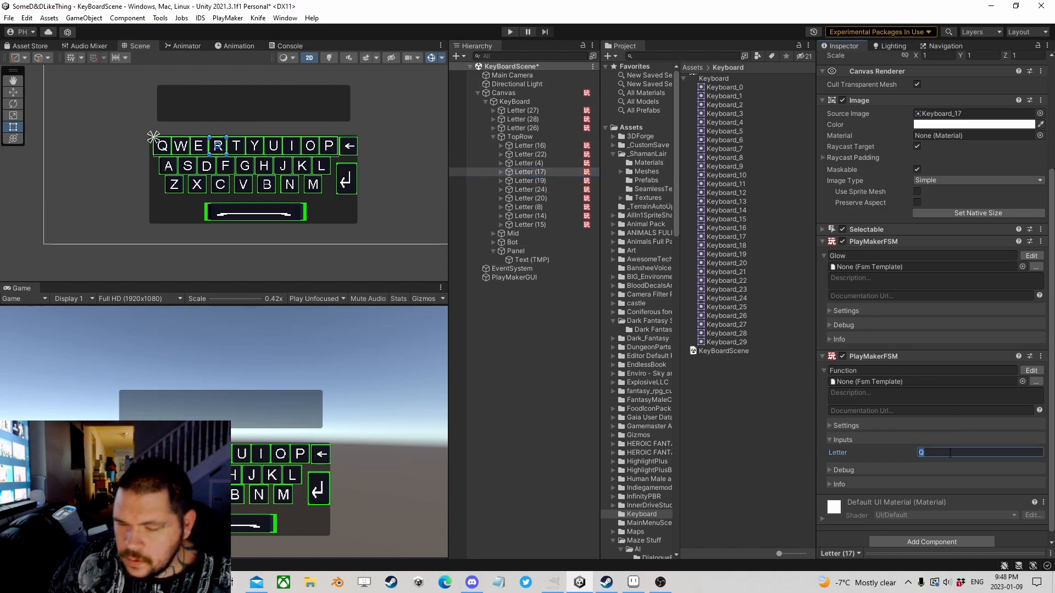
# - Set the Letter inputs of the remaining TopRow keys to match their own letters, T through P
pyautogui.click(535, 180)
pyautogui.click(940, 451)
pyautogui.write('T')
pyautogui.click(535, 190)
pyautogui.click(936, 452)
pyautogui.write('Y')
pyautogui.click(534, 198)
pyautogui.click(936, 452)
pyautogui.write('U')
pyautogui.click(535, 208)
pyautogui.click(937, 451)
pyautogui.write('P')
# - Paste the copied Function FSM as a new component onto all letter keys in the Mid row
pyautogui.click(492, 136)
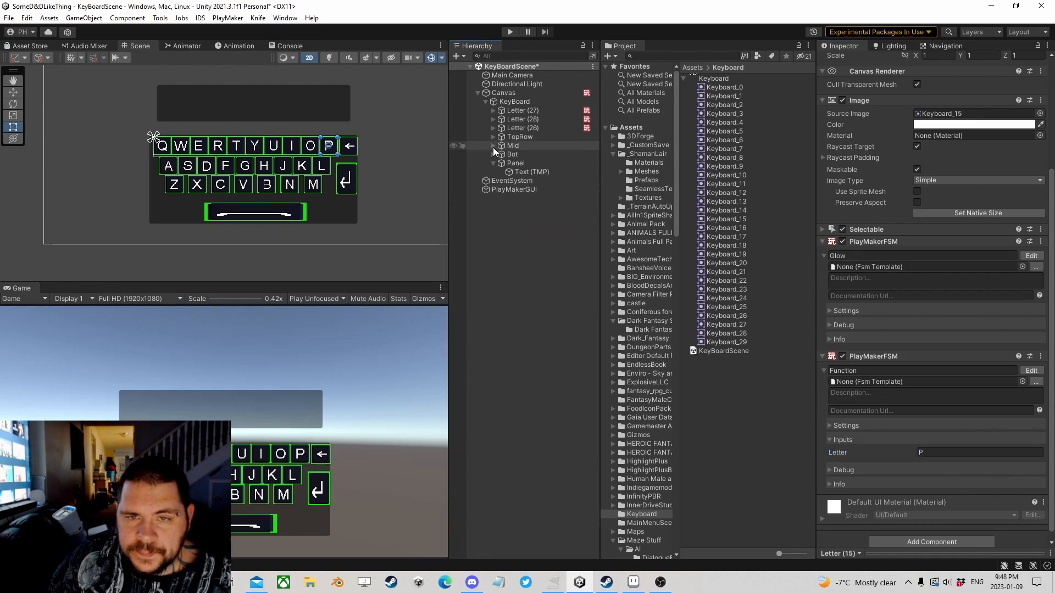
pyautogui.click(493, 146)
pyautogui.click(524, 154)
pyautogui.keyDown('shift'); pyautogui.click(530, 225); pyautogui.keyUp('shift')
pyautogui.rightClick(872, 390)
pyautogui.click(929, 462)
# - Set the Letter input of each Mid row key to its own letter, such as S, D and F
pyautogui.write('S')
pyautogui.click(530, 172)
pyautogui.click(935, 444)
pyautogui.write('D')
pyautogui.click(530, 180)
pyautogui.click(935, 444)
pyautogui.write('F')
pyautogui.click(530, 189)
# - Paste the copied Function FSM as a new component onto all seven letter keys in the Bot row
pyautogui.click(493, 145)
pyautogui.click(493, 154)
pyautogui.click(530, 163)
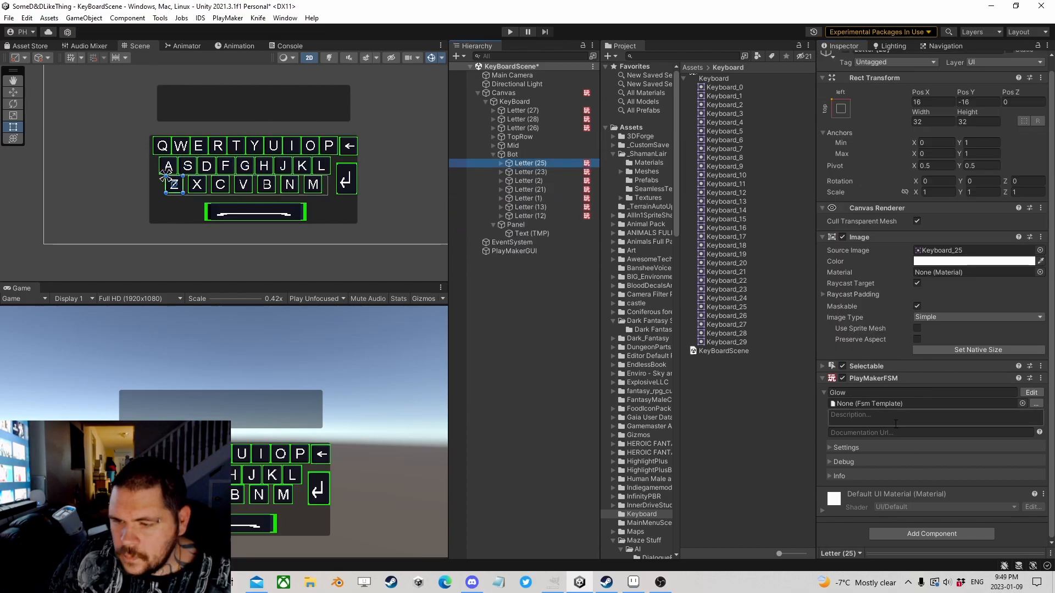
pyautogui.keyDown('shift'); pyautogui.click(530, 216); pyautogui.keyUp('shift')
pyautogui.rightClick(872, 390)
pyautogui.click(929, 461)
# - Set the Letter input of each Bot row key to its own letter, ending with M, and collapse the hierarchy groups
pyautogui.click(530, 172)
pyautogui.click(944, 445)
pyautogui.click(530, 206)
pyautogui.click(530, 215)
pyautogui.click(493, 154)
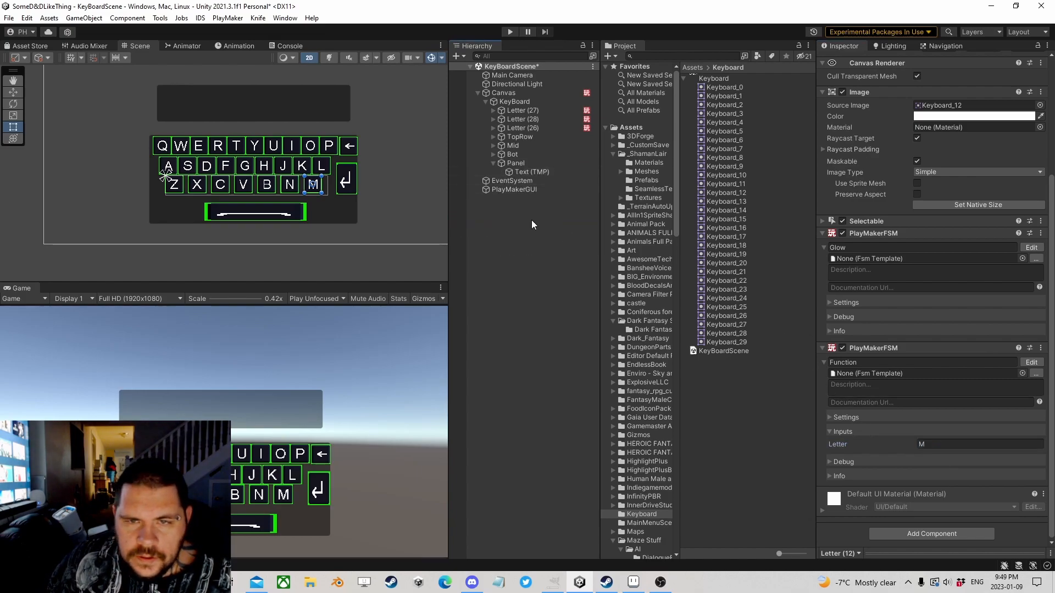
pyautogui.click(493, 163)
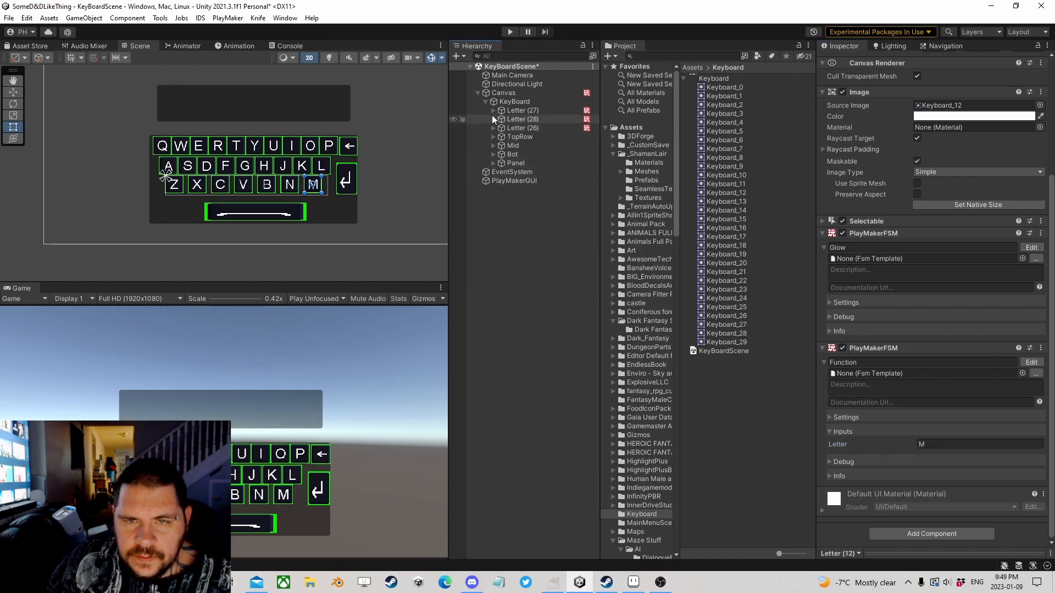
# - Review the actions of State 2 under AddLetter in the Canvas's Control FSM
pyautogui.click(505, 101)
pyautogui.click(503, 93)
pyautogui.scroll(-5, 829, 264)
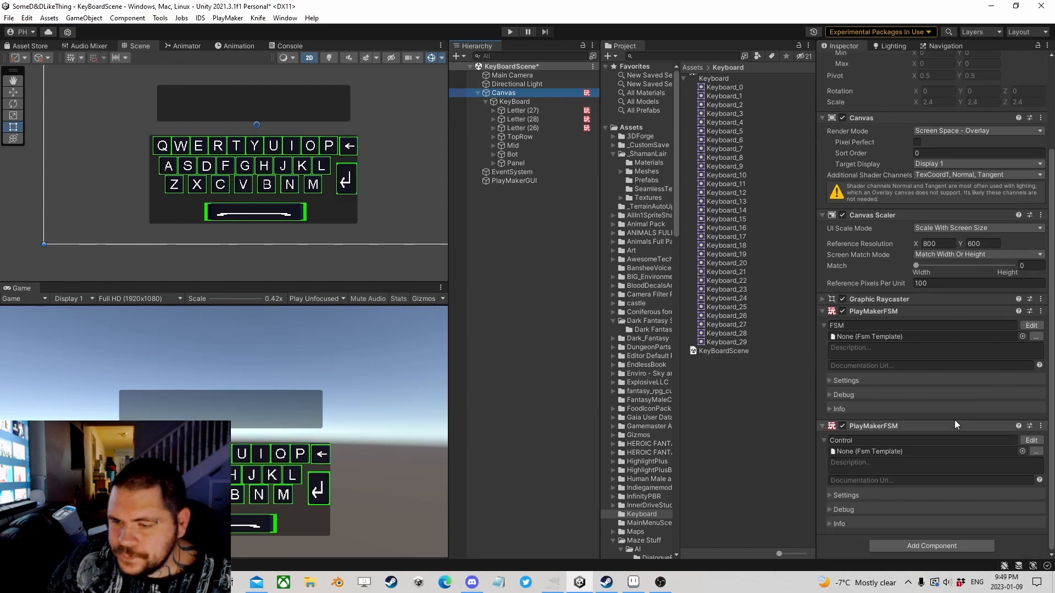
pyautogui.click(1031, 440)
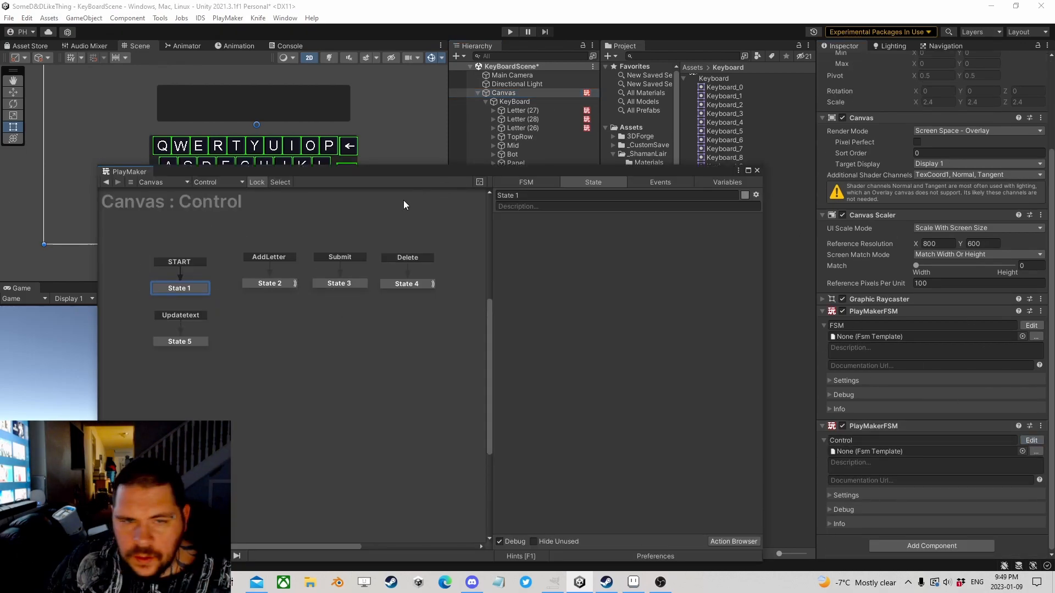
pyautogui.click(266, 282)
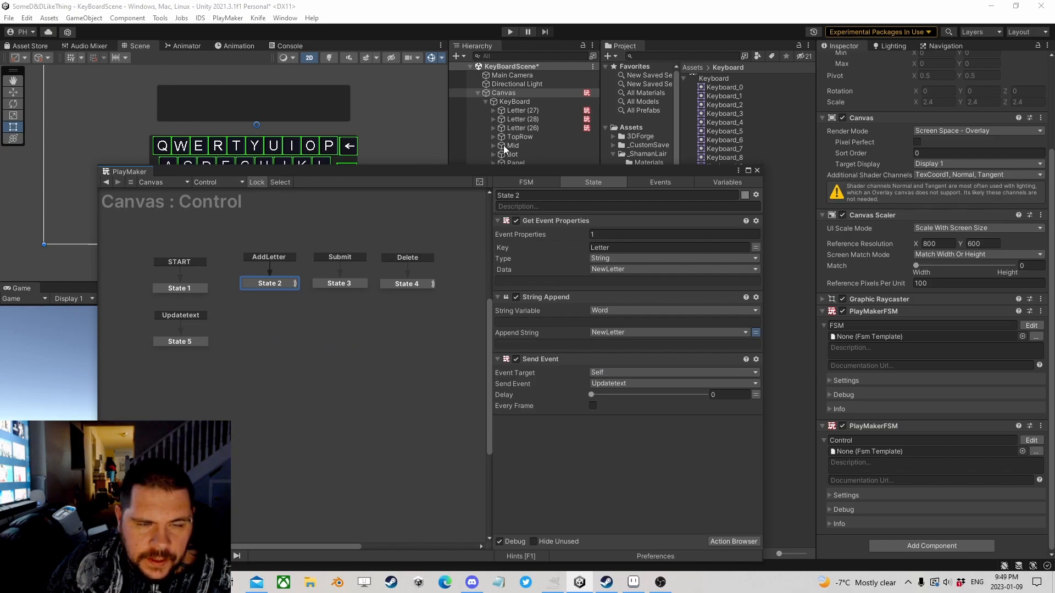
pyautogui.click(757, 171)
# - Add another PlayMakerFSM component to the Canvas, name it Input and open it for editing
pyautogui.click(915, 546)
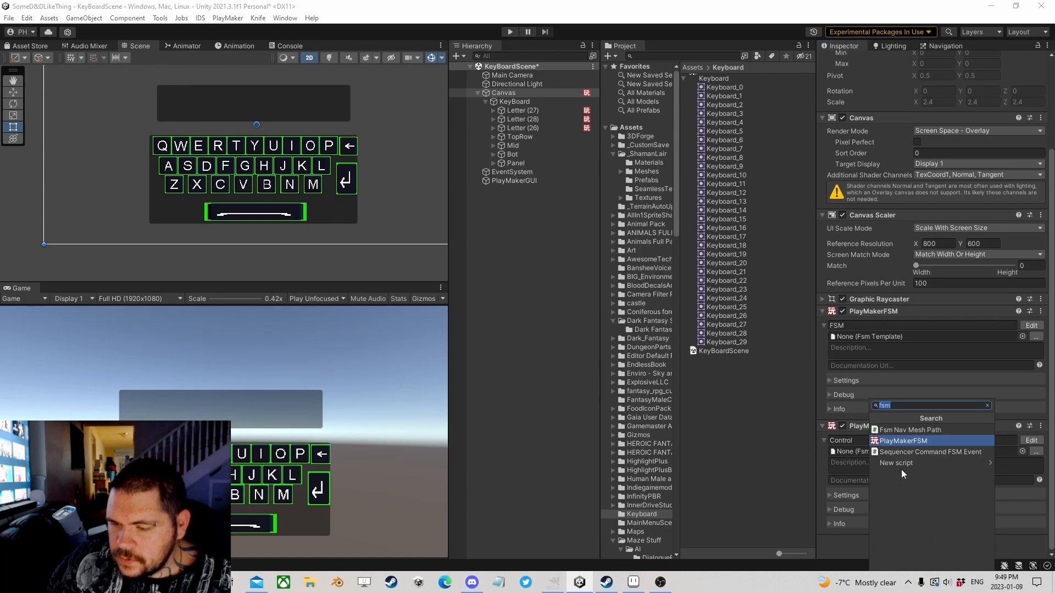
pyautogui.click(898, 441)
pyautogui.click(852, 440)
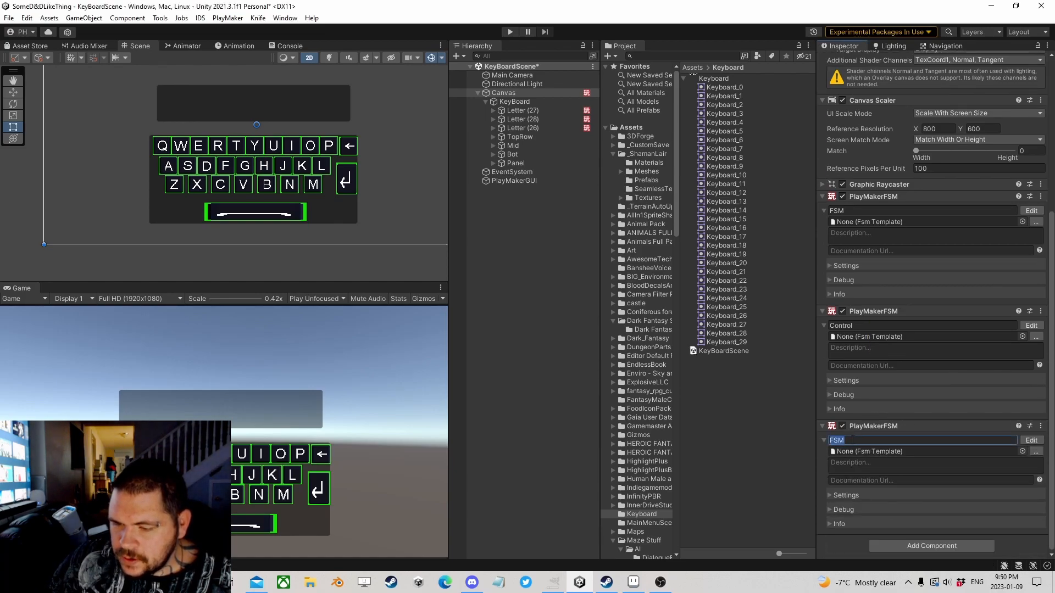
pyautogui.write('Input')
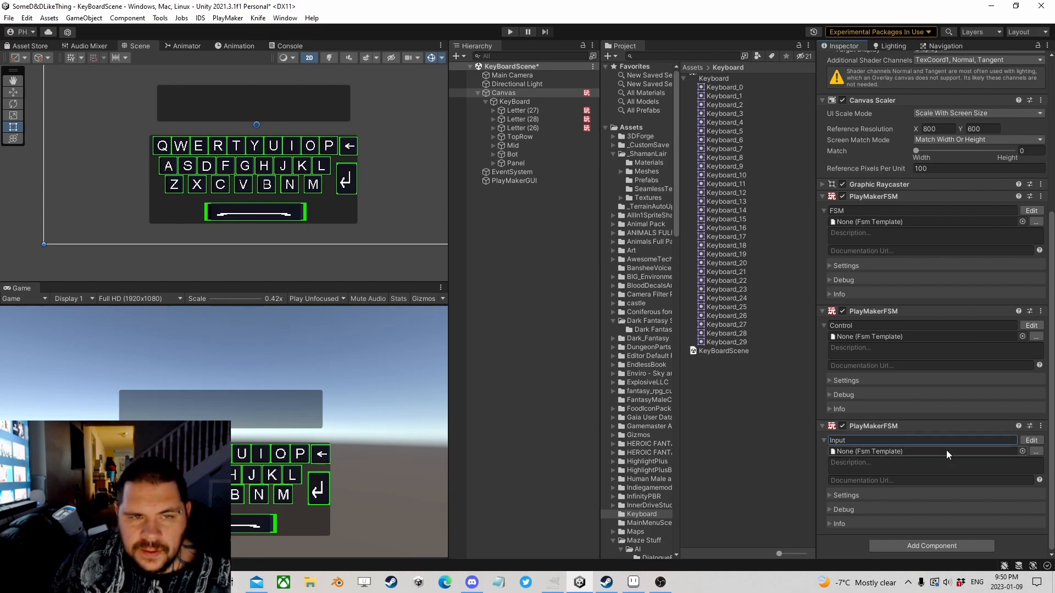
pyautogui.click(1031, 442)
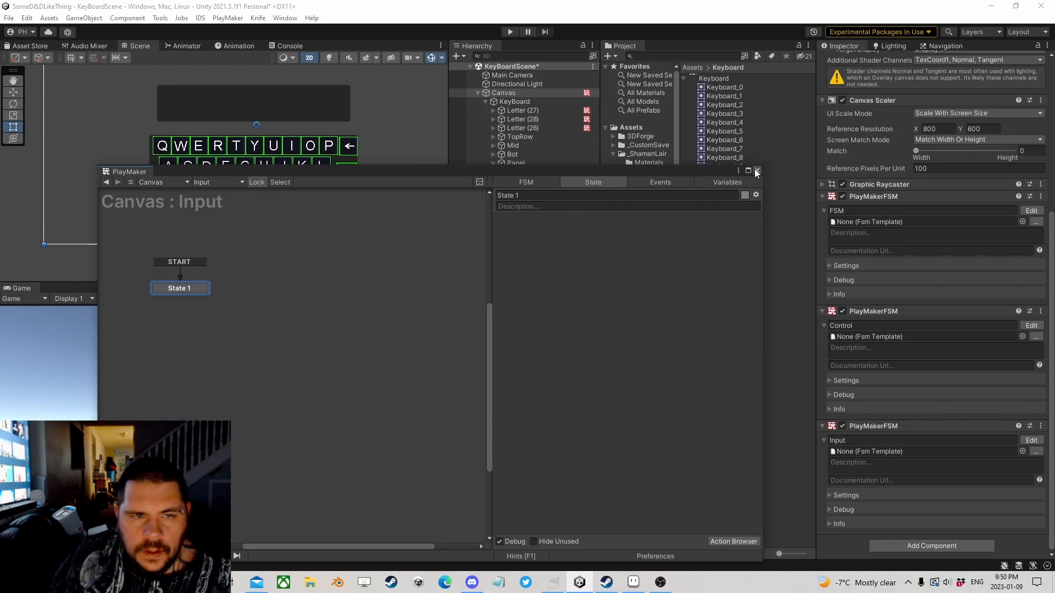
# - Add a Bool Test action to State 1 of the Input FSM
pyautogui.click(740, 542)
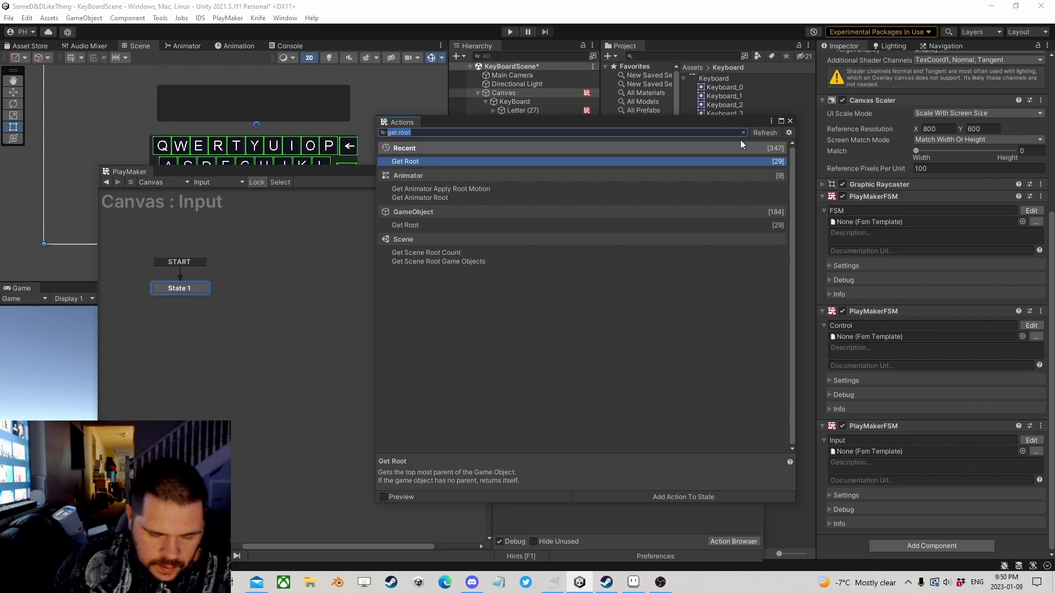
pyautogui.write('bool test')
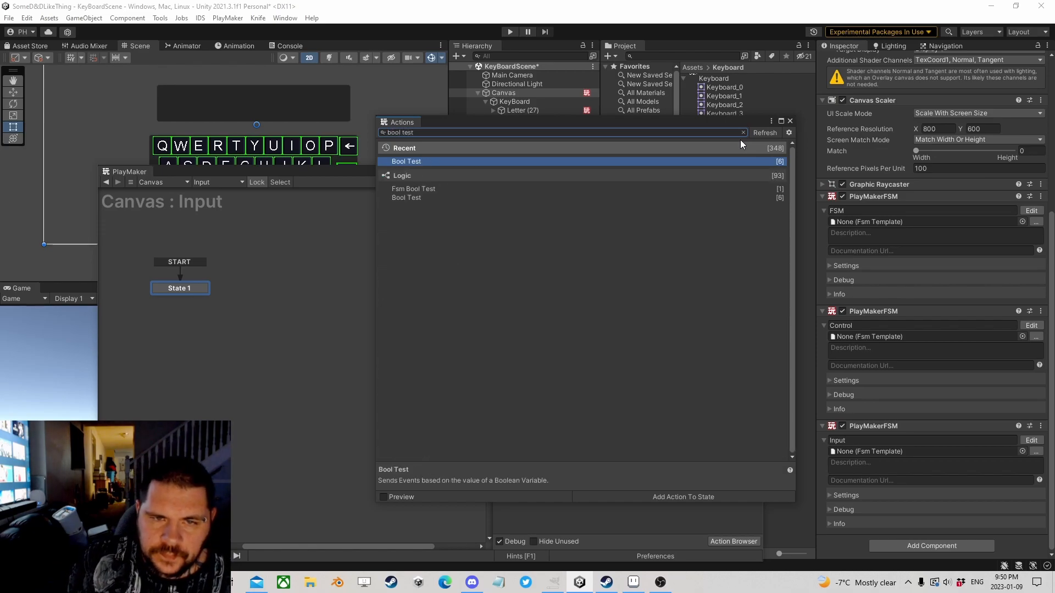
pyautogui.click(789, 120)
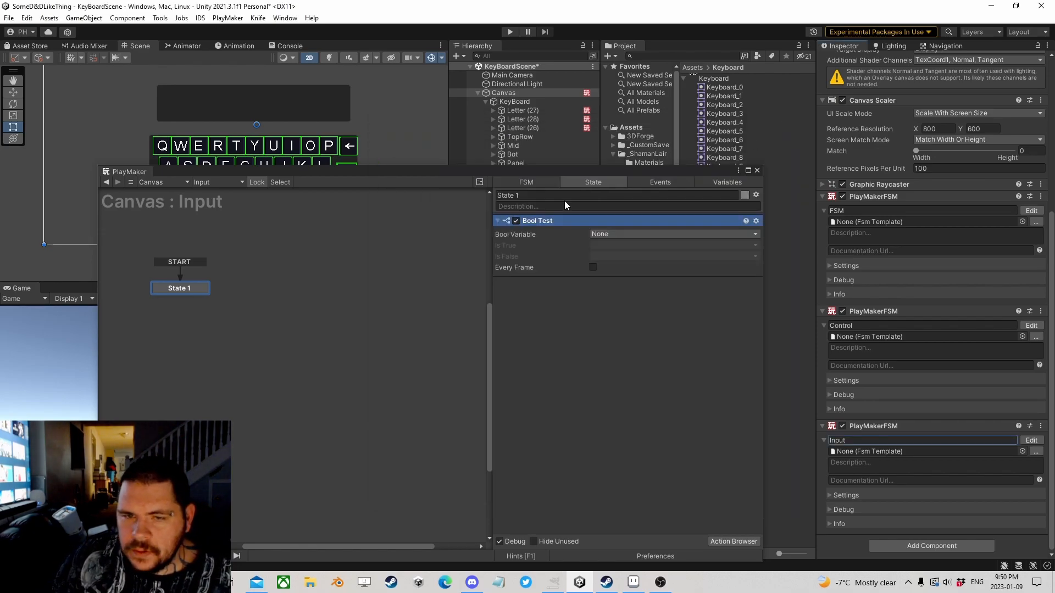
# - Add an Fsm Bool Test action to State 1 and delete the plain Bool Test action
pyautogui.click(731, 541)
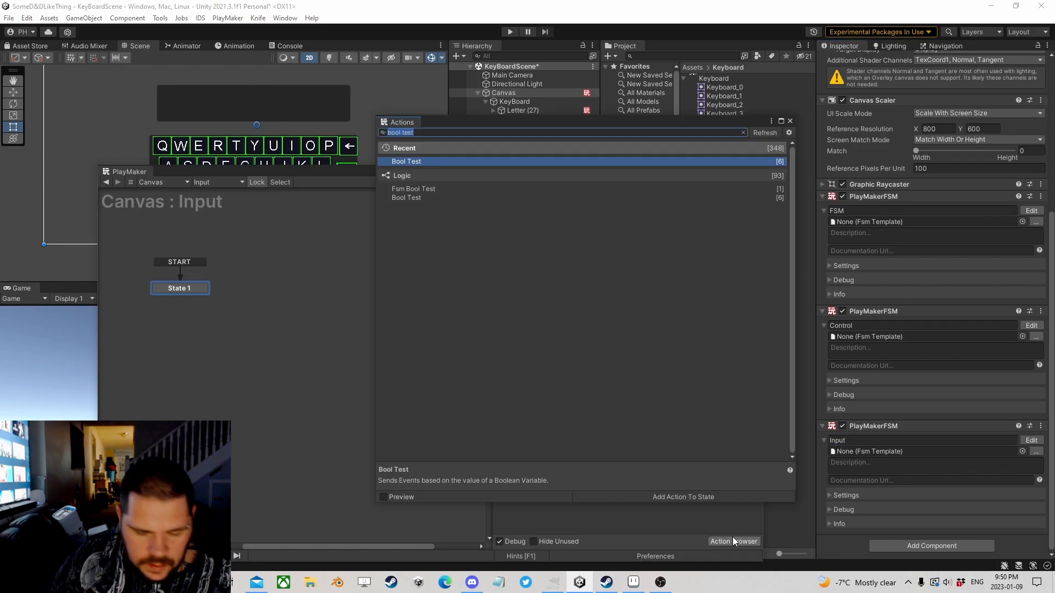
pyautogui.write('bool')
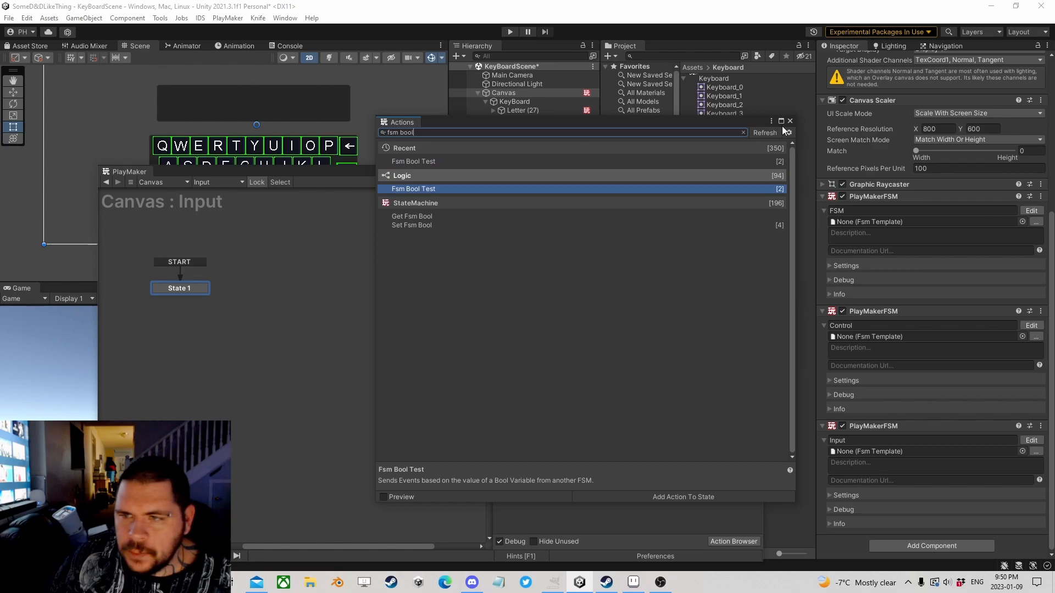
pyautogui.press('Return')
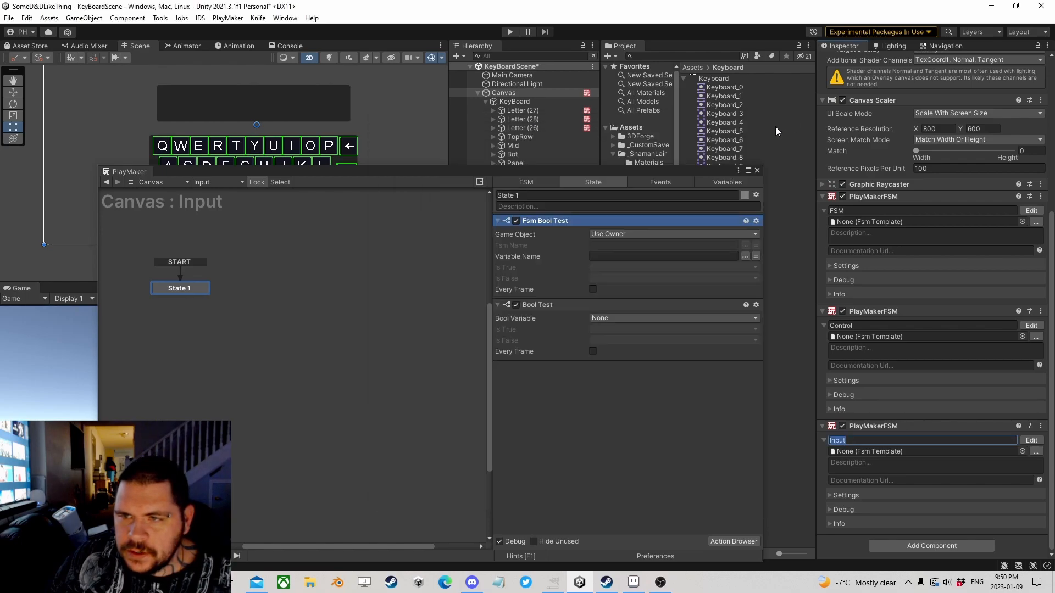
pyautogui.click(538, 306)
pyautogui.press('Delete')
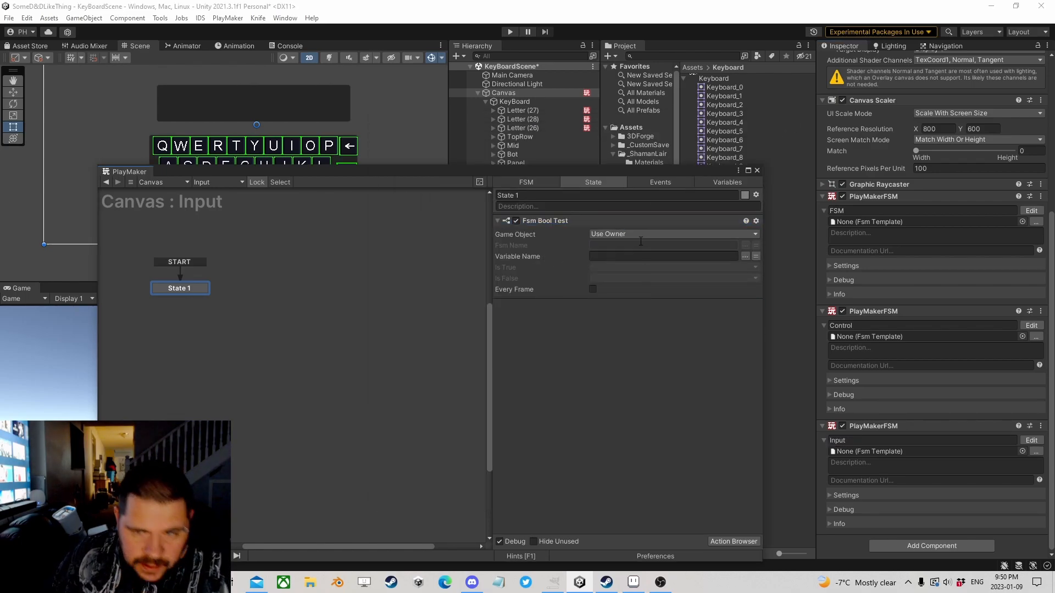
pyautogui.click(635, 234)
pyautogui.click(635, 256)
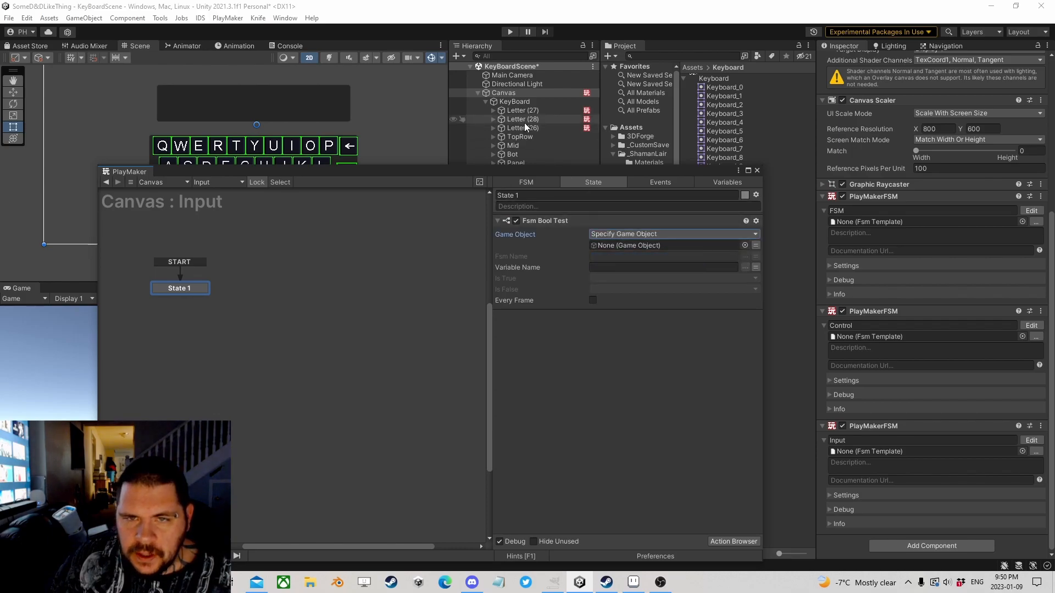
pyautogui.click(644, 232)
pyautogui.click(626, 244)
# - Point the Fsm Bool Test at the owner's FSM named FSM and its IsOpen variable, evaluated every frame
pyautogui.click(746, 246)
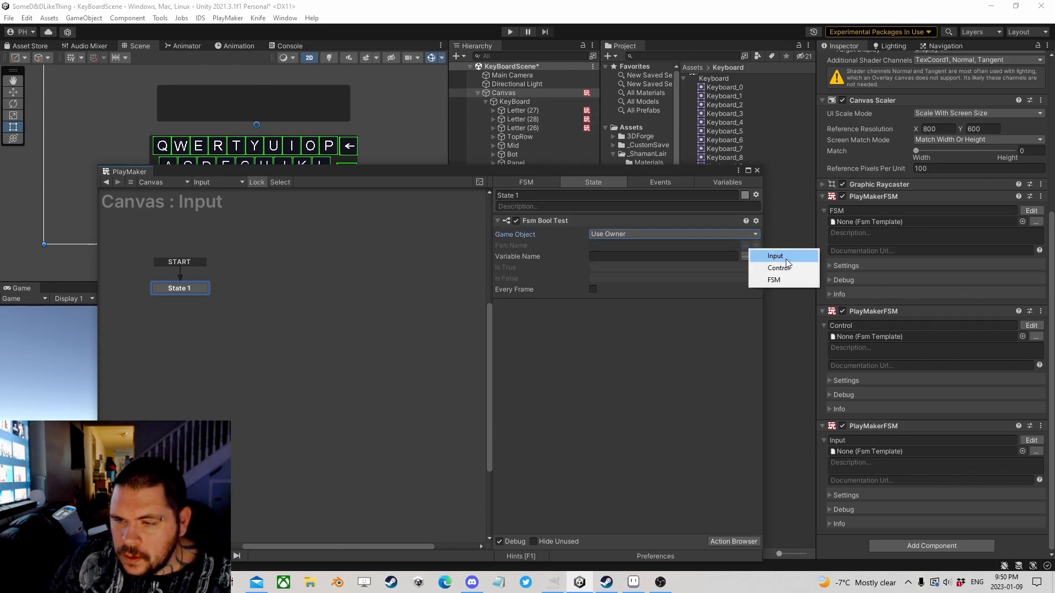
pyautogui.click(786, 279)
pyautogui.click(746, 246)
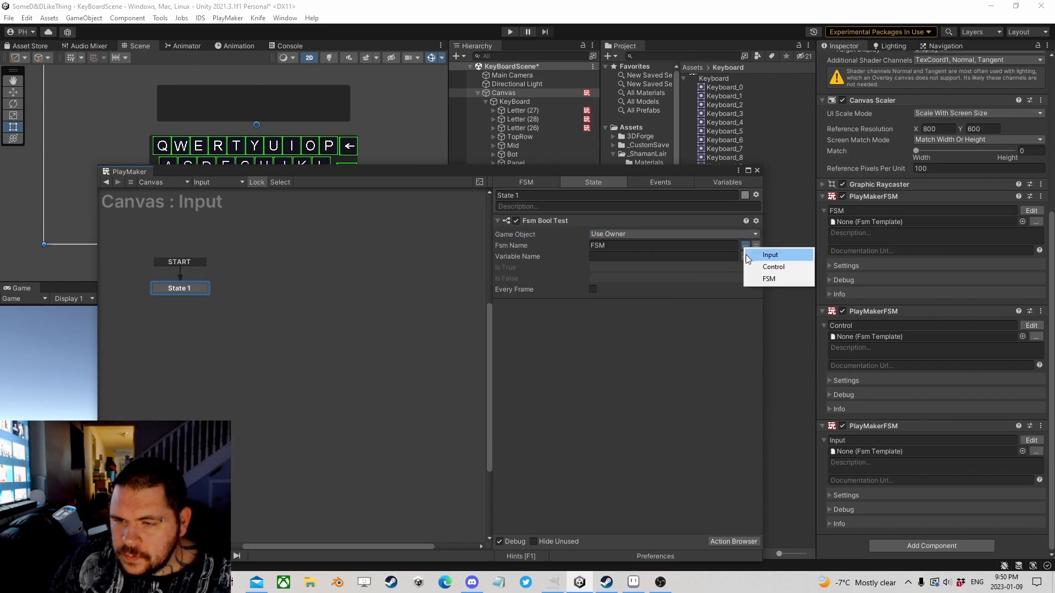
pyautogui.click(736, 263)
pyautogui.click(745, 257)
pyautogui.click(794, 263)
pyautogui.click(593, 289)
# - Create a new event True and assign it as the Fsm Bool Test's Is True event
pyautogui.click(608, 264)
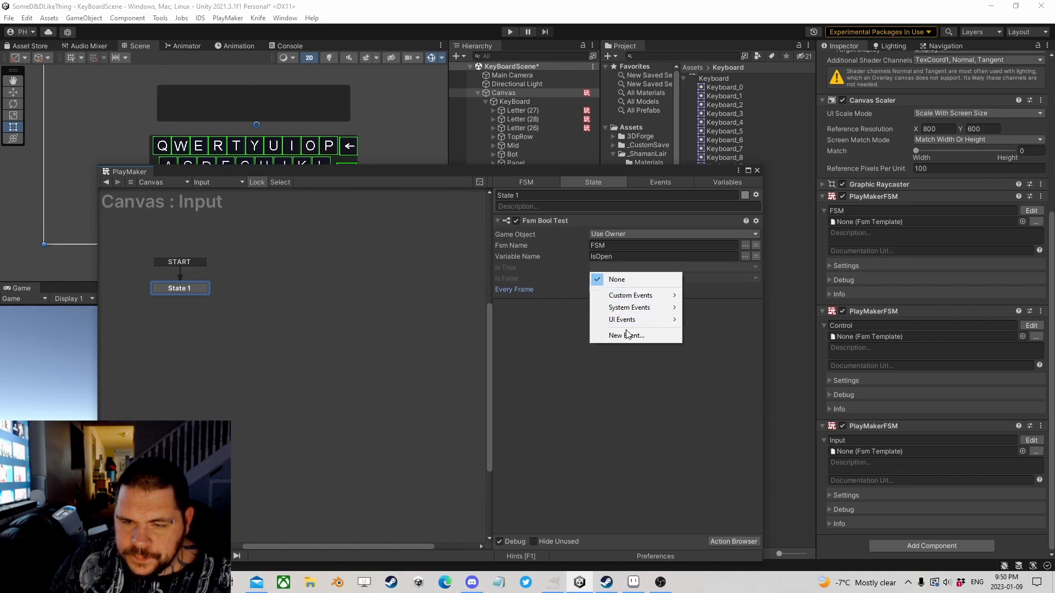
pyautogui.click(626, 333)
pyautogui.write('True')
pyautogui.press('Return')
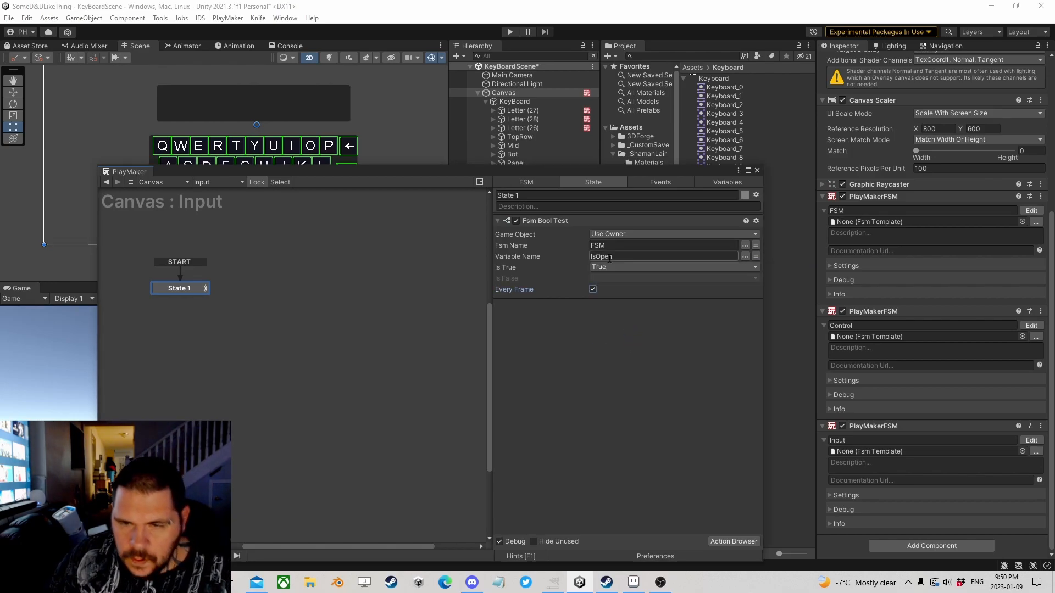
# - Add a True transition to State 1 of the Input FSM
pyautogui.rightClick(181, 289)
pyautogui.moveTo(236, 298)
pyautogui.click(340, 295)
# - Copy State 1, paste the copy beside it as State 2, and link State 1's True transition to State 2
pyautogui.rightClick(174, 290)
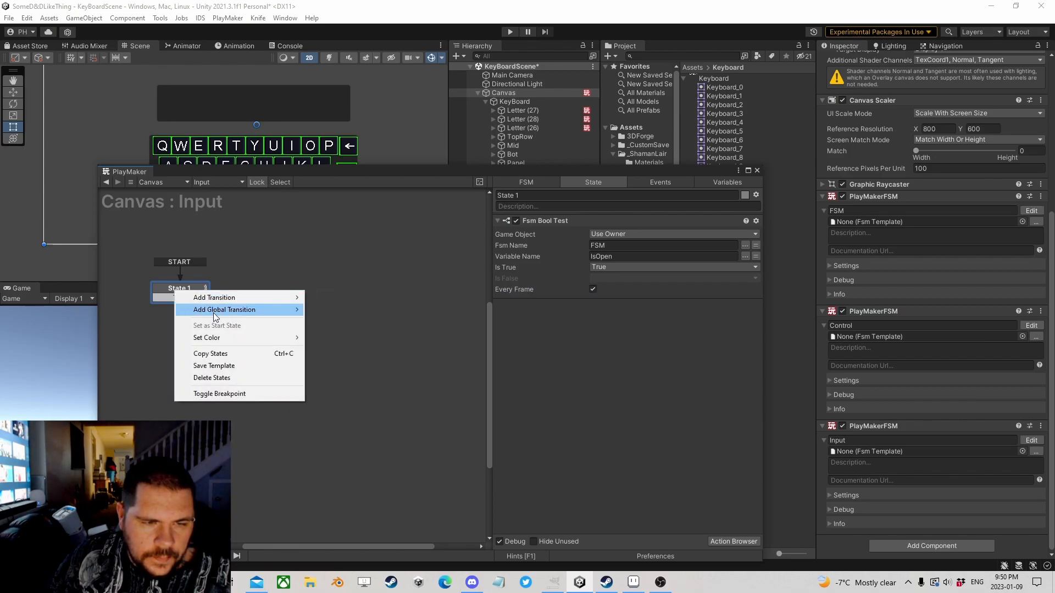
pyautogui.click(210, 353)
pyautogui.rightClick(239, 281)
pyautogui.click(271, 304)
pyautogui.moveTo(193, 297); pyautogui.dragTo(266, 292)
# - In State 2's Fsm Bool Test, clear the Is True event and assign a new event False to Is False
pyautogui.click(604, 267)
pyautogui.click(605, 276)
pyautogui.click(606, 278)
pyautogui.click(631, 358)
pyautogui.write('False')
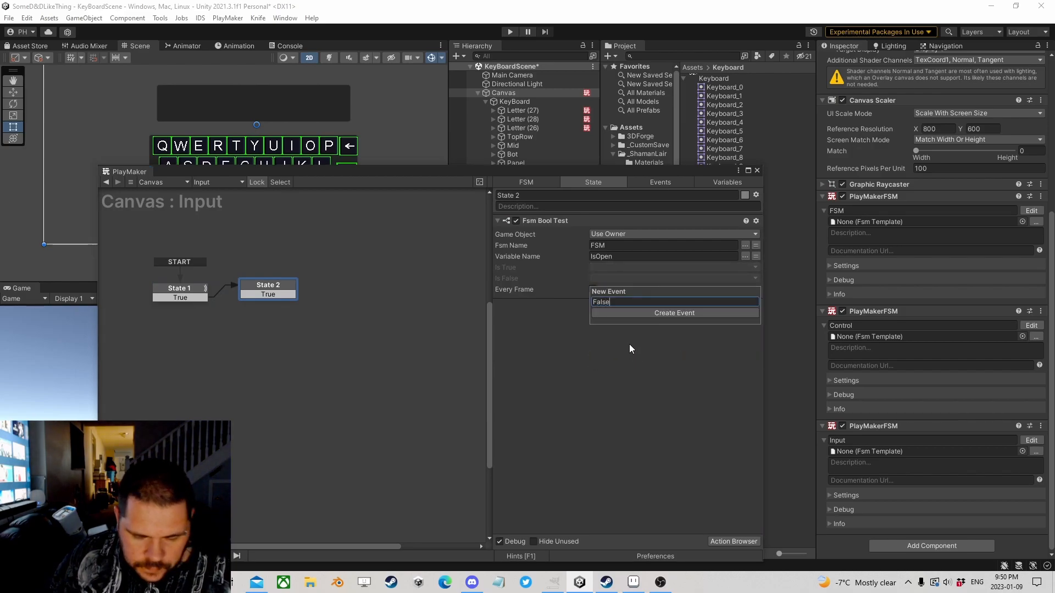
pyautogui.press('Return')
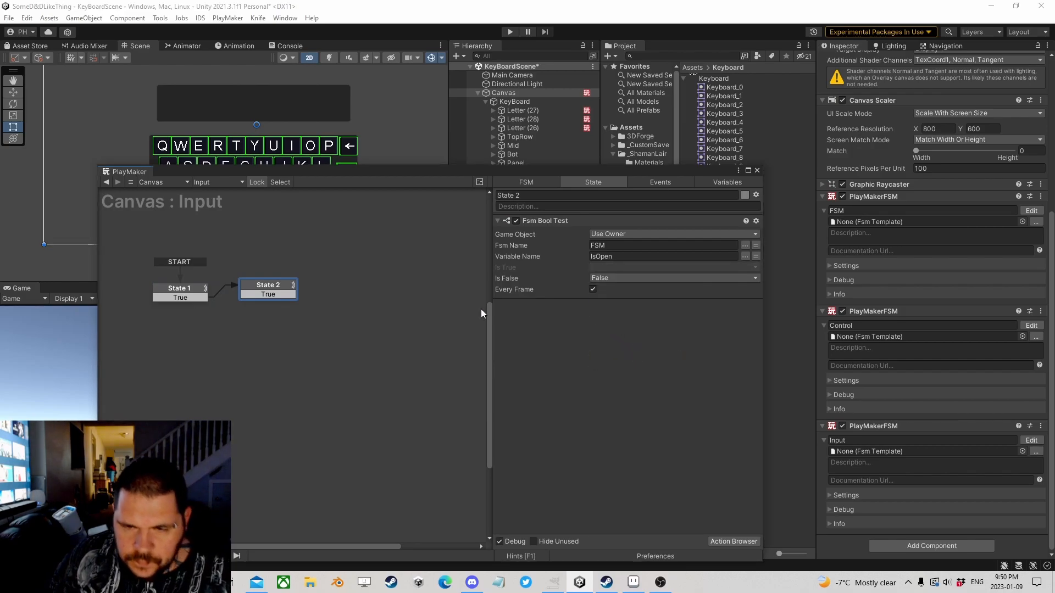
# - Change State 2's transition event to False and link it back to State 1
pyautogui.rightClick(270, 299)
pyautogui.moveTo(306, 315)
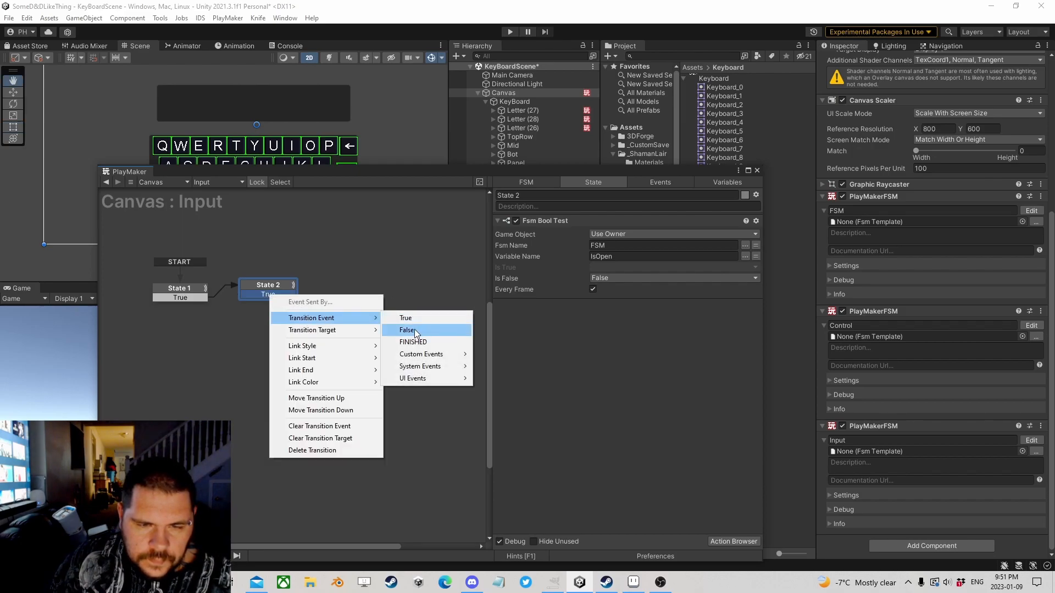
pyautogui.click(418, 327)
pyautogui.moveTo(267, 296)
pyautogui.mouseDown()
pyautogui.moveTo(185, 289)
pyautogui.moveTo(279, 290)
pyautogui.mouseUp()
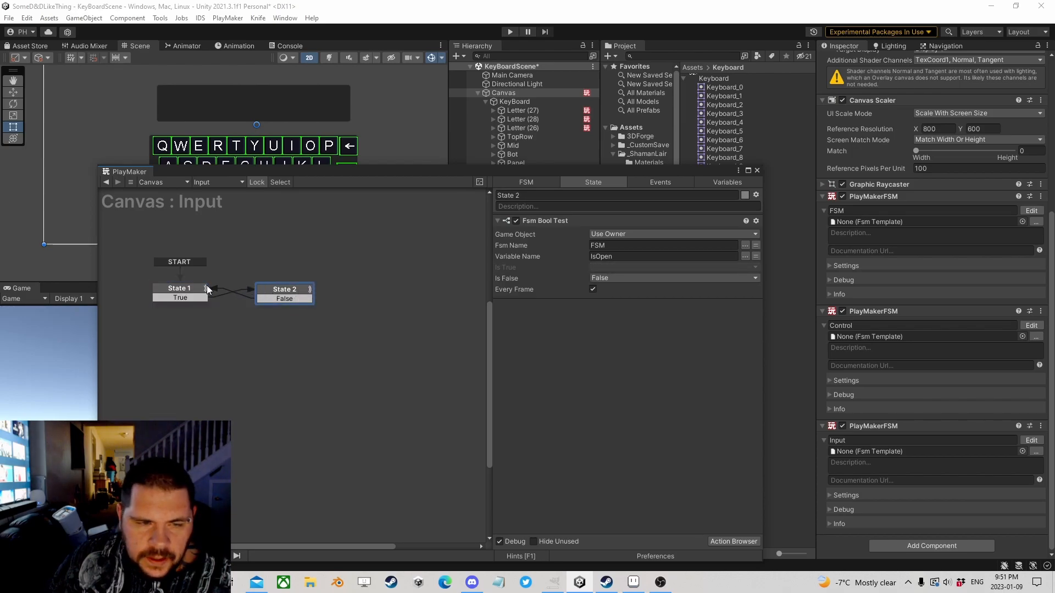
pyautogui.click(186, 291)
# - Add a Get Key Down action to State 2
pyautogui.click(285, 295)
pyautogui.click(724, 539)
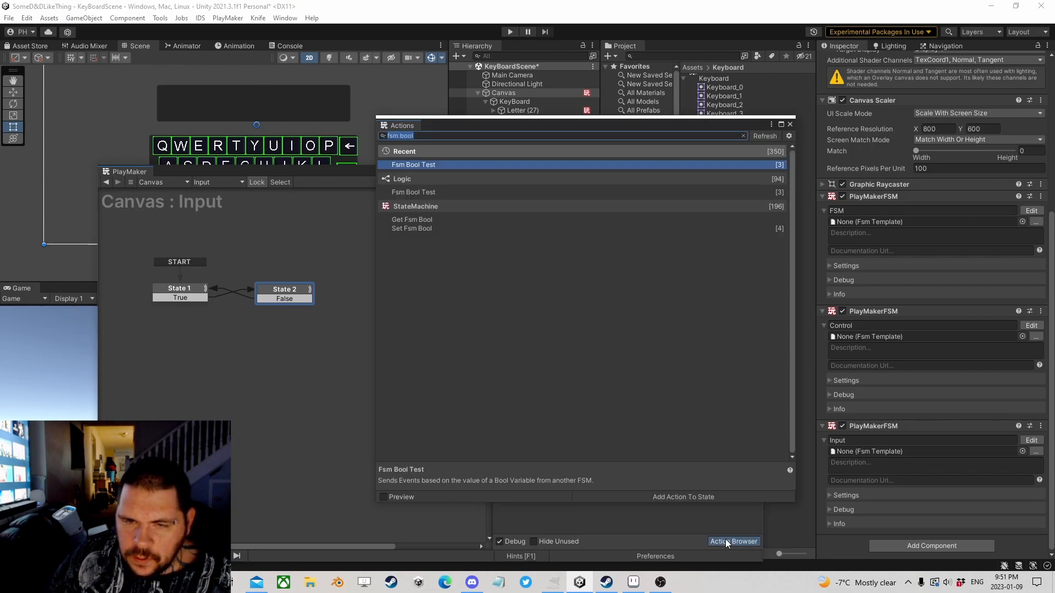
pyautogui.write('inp')
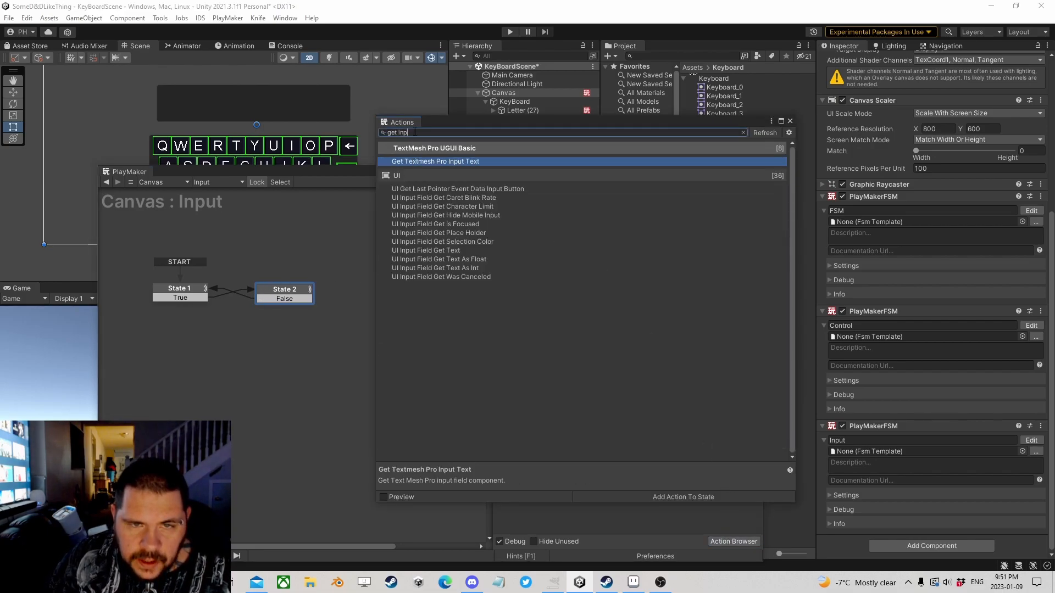
pyautogui.moveTo(414, 132); pyautogui.dragTo(399, 133)
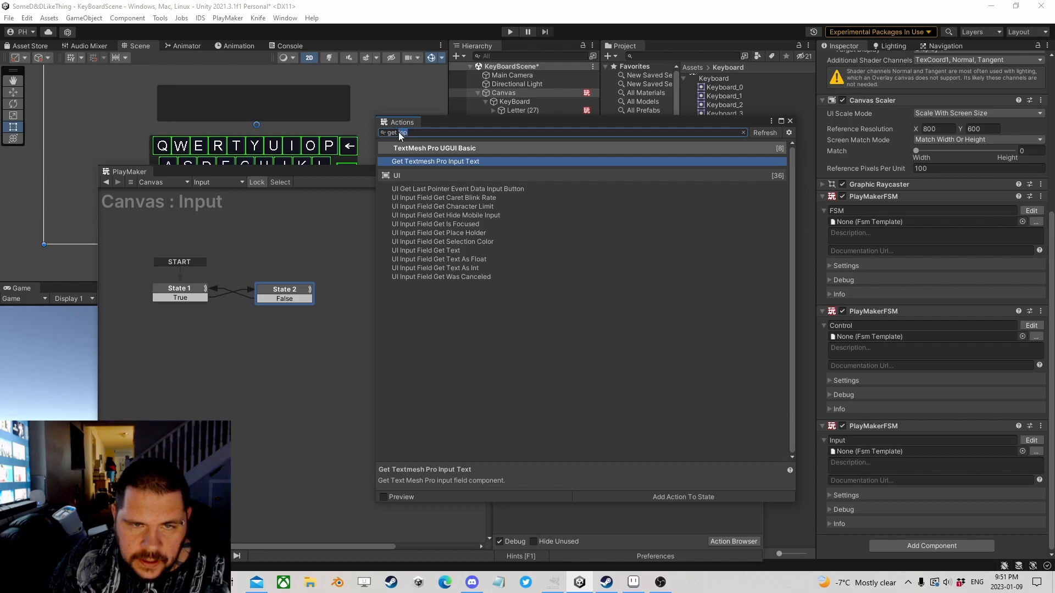
pyautogui.write('key')
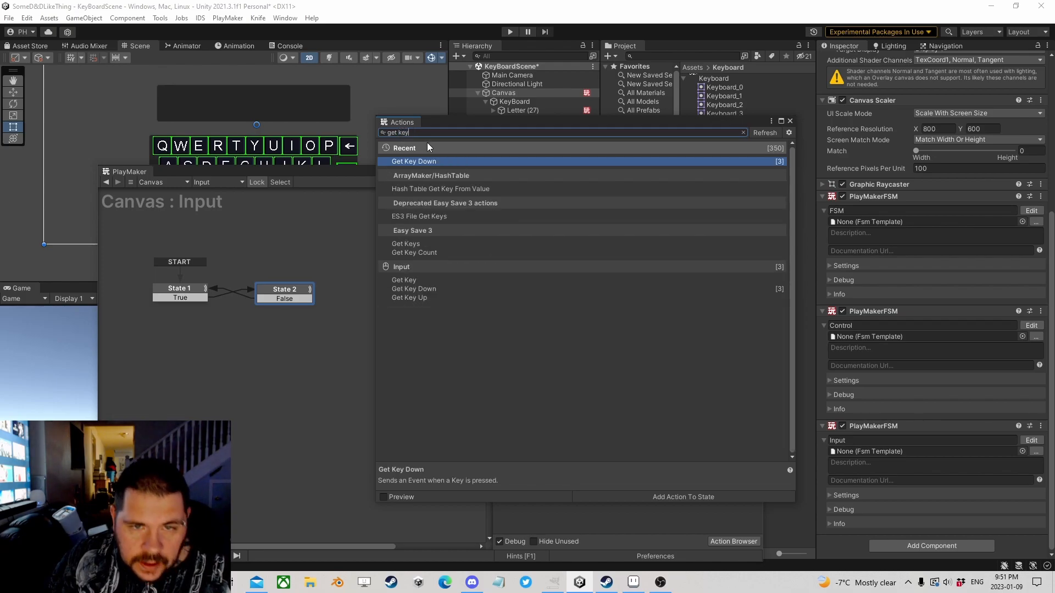
pyautogui.doubleClick(432, 162)
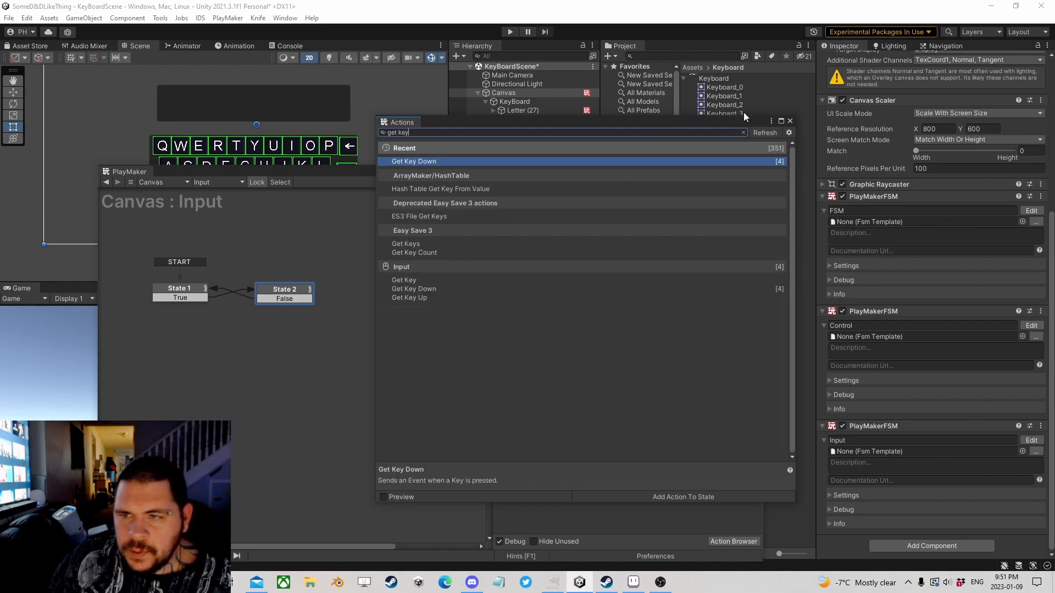
pyautogui.click(790, 120)
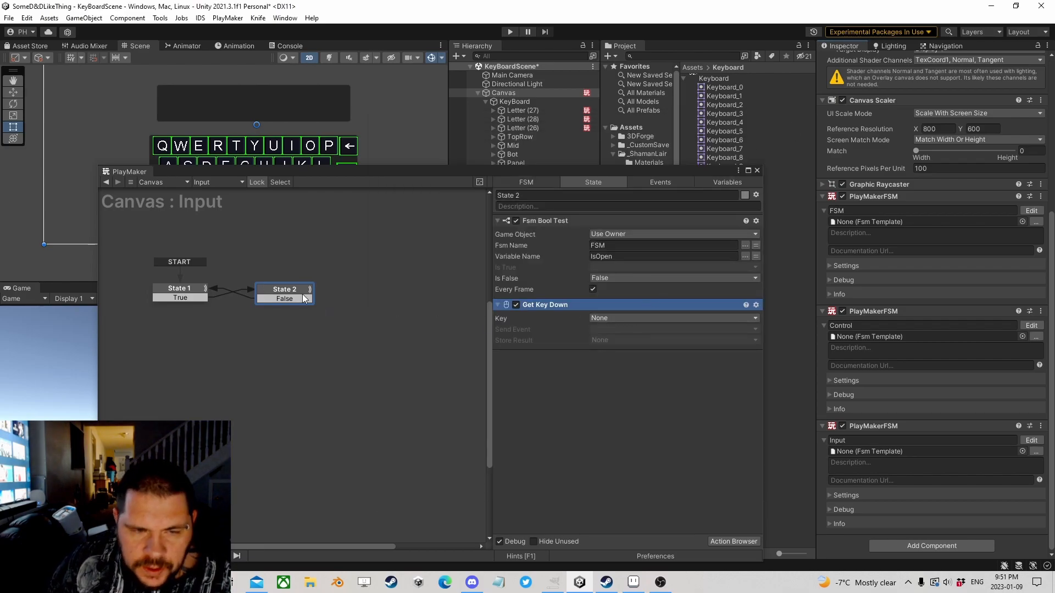
# - Set the Get Key Down action's key to Space and create a new event SendLetter as its send event
pyautogui.click(624, 318)
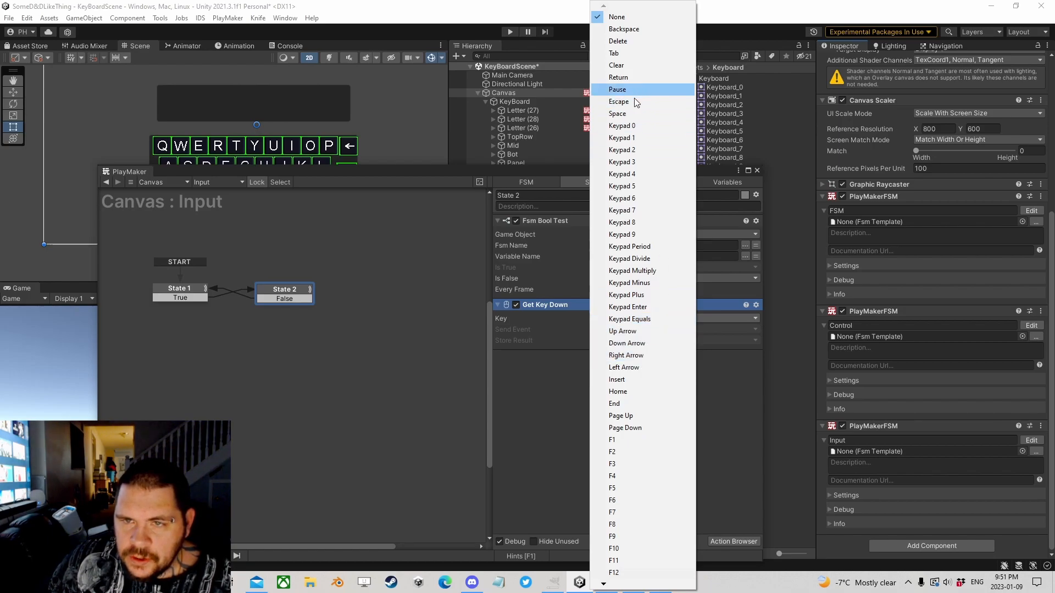
pyautogui.click(628, 113)
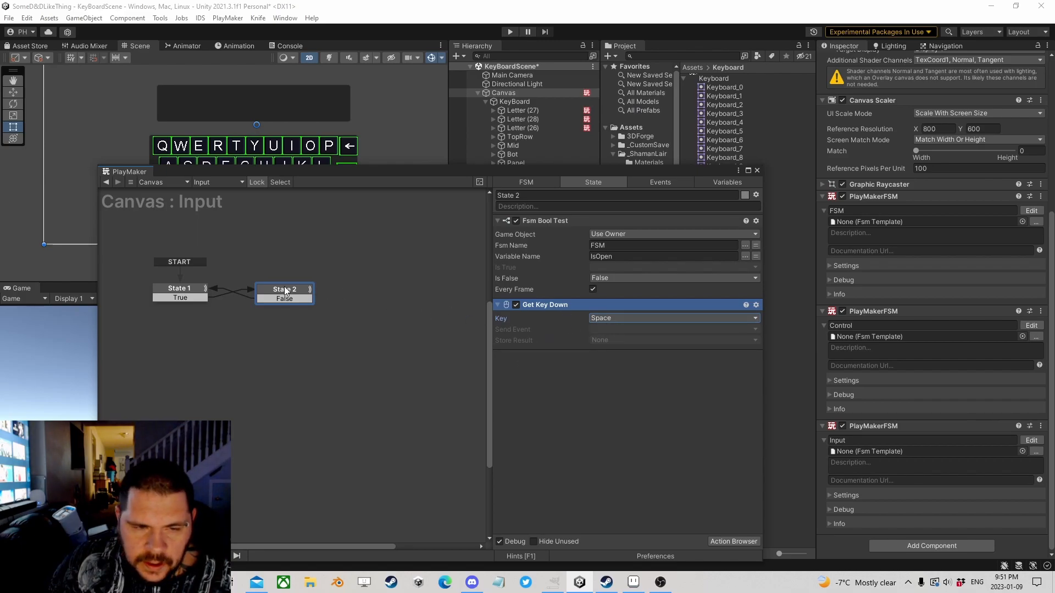
pyautogui.click(615, 329)
pyautogui.click(640, 419)
pyautogui.write('Send')
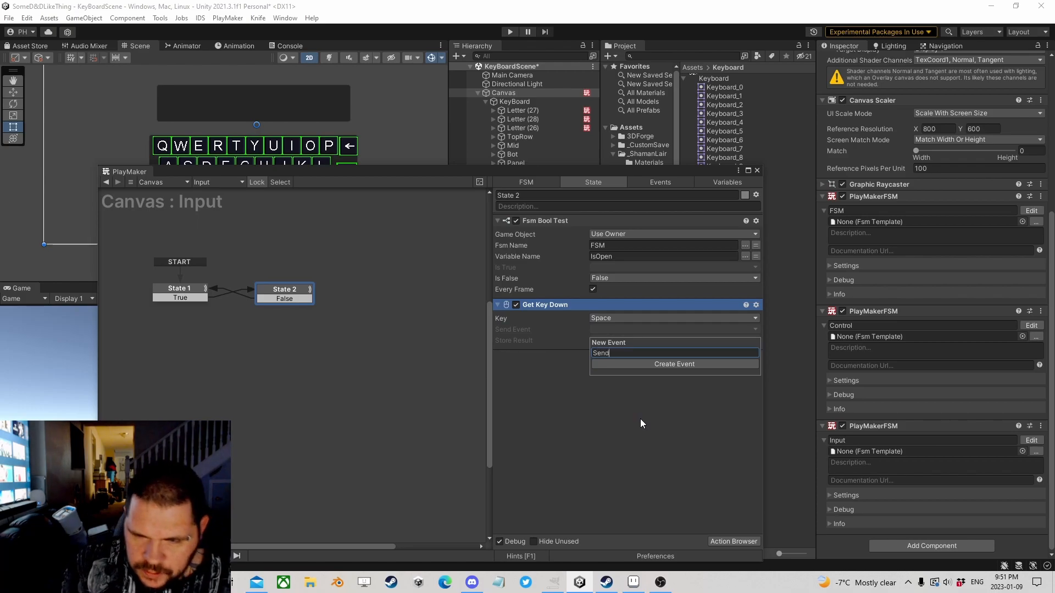
pyautogui.write('Letter')
pyautogui.press('Return')
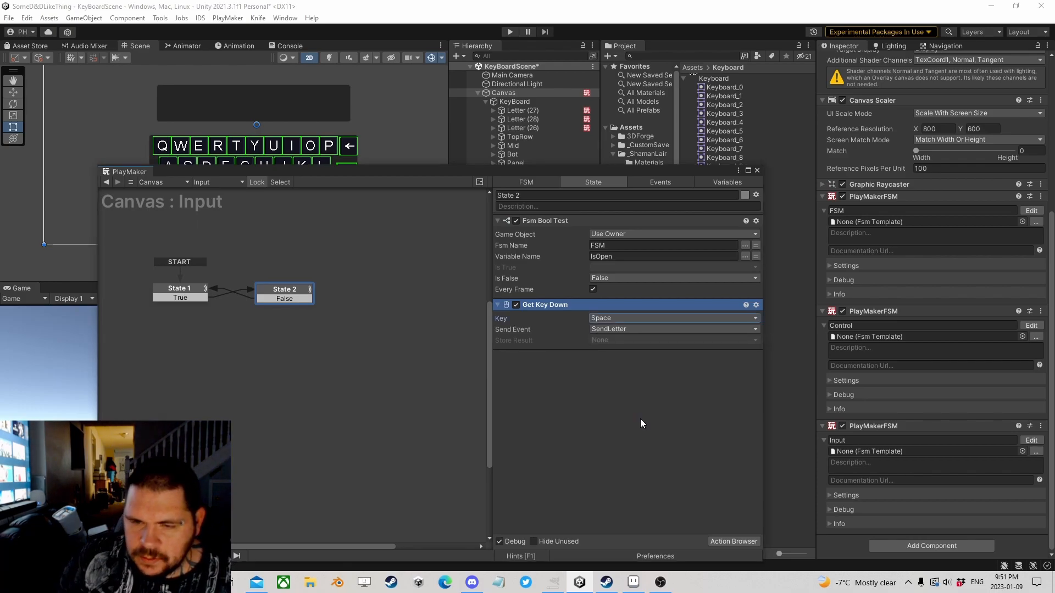
# - Add a SendLetter transition to State 2 and link it to a new State 3 placed below
pyautogui.rightClick(296, 292)
pyautogui.moveTo(329, 299)
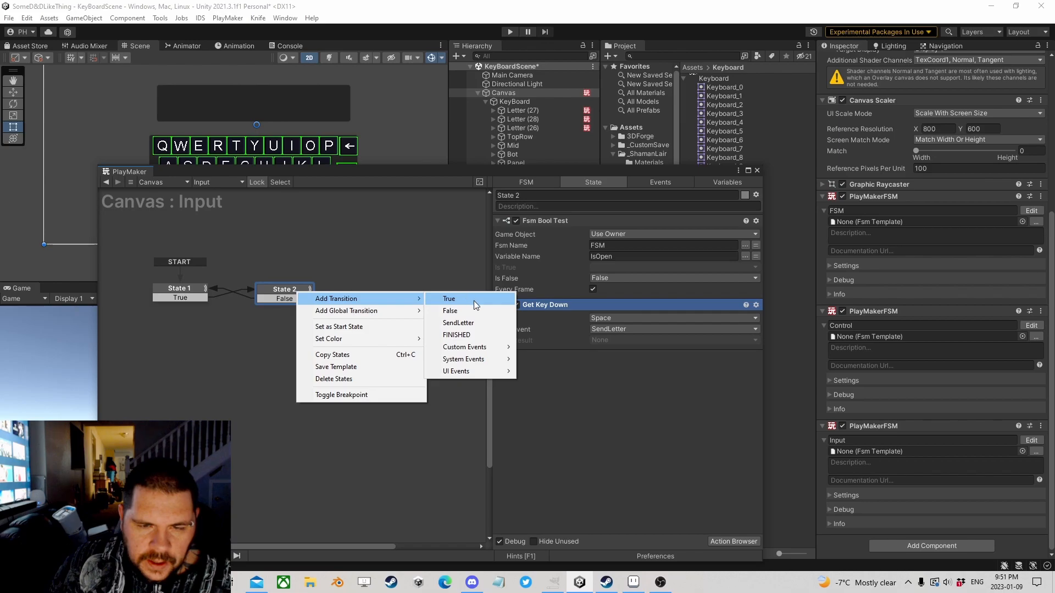
pyautogui.click(469, 328)
pyautogui.moveTo(291, 308); pyautogui.dragTo(279, 331)
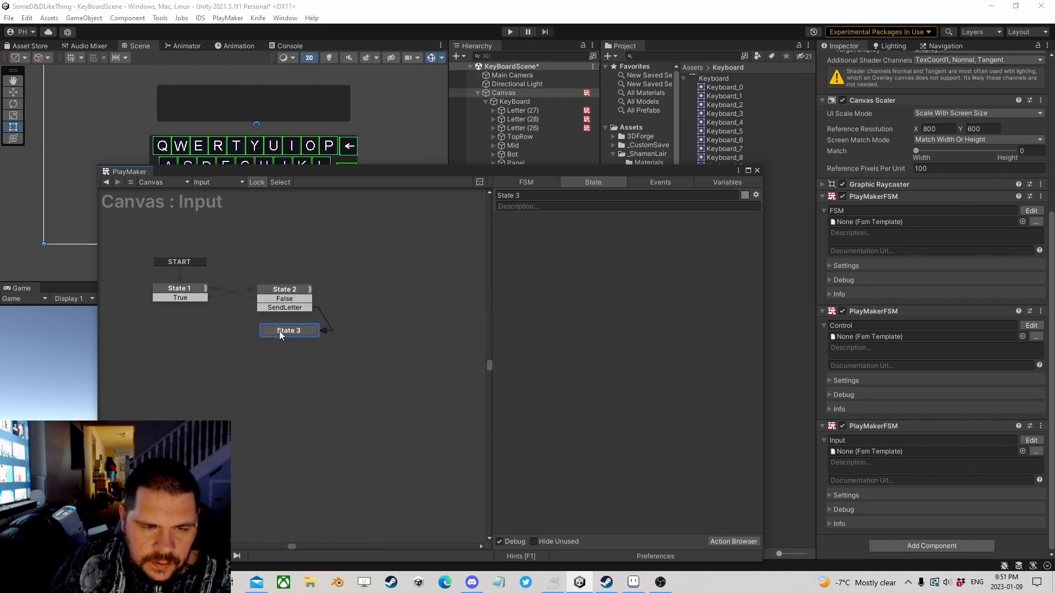
# - Add a UI Get Selected Game Object action to State 3 and store its object in a new variable SelectedNumber
pyautogui.click(746, 540)
pyautogui.write('get sel')
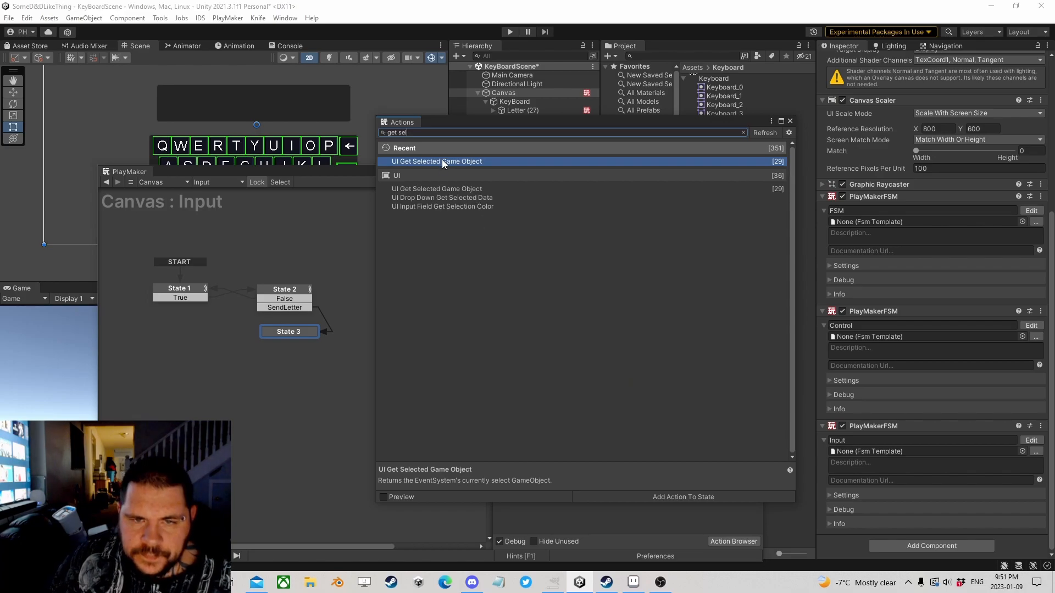
pyautogui.doubleClick(441, 160)
pyautogui.click(790, 120)
pyautogui.click(618, 235)
pyautogui.click(618, 275)
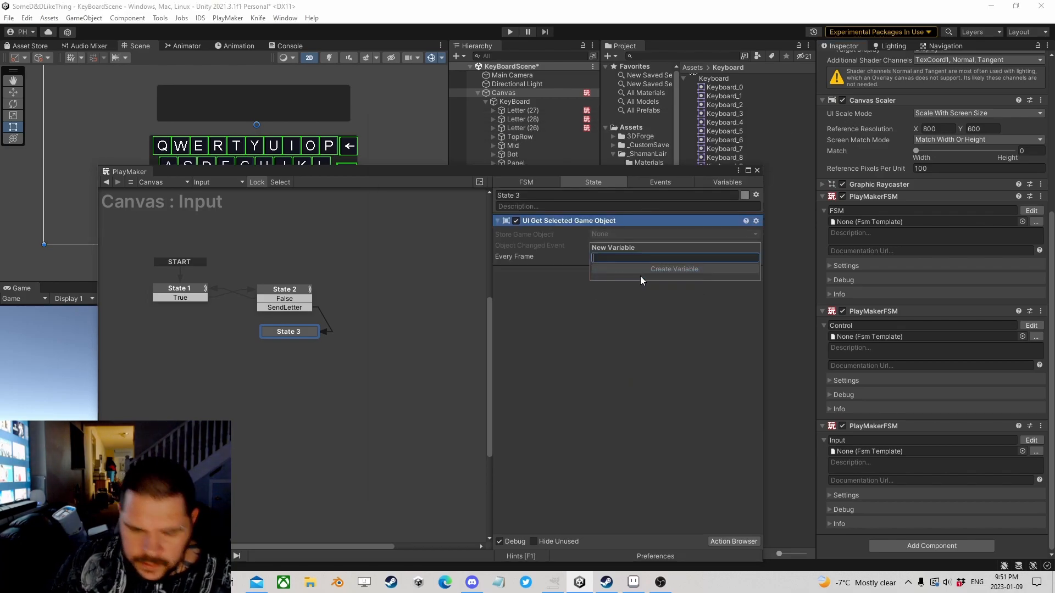
pyautogui.write('Selet')
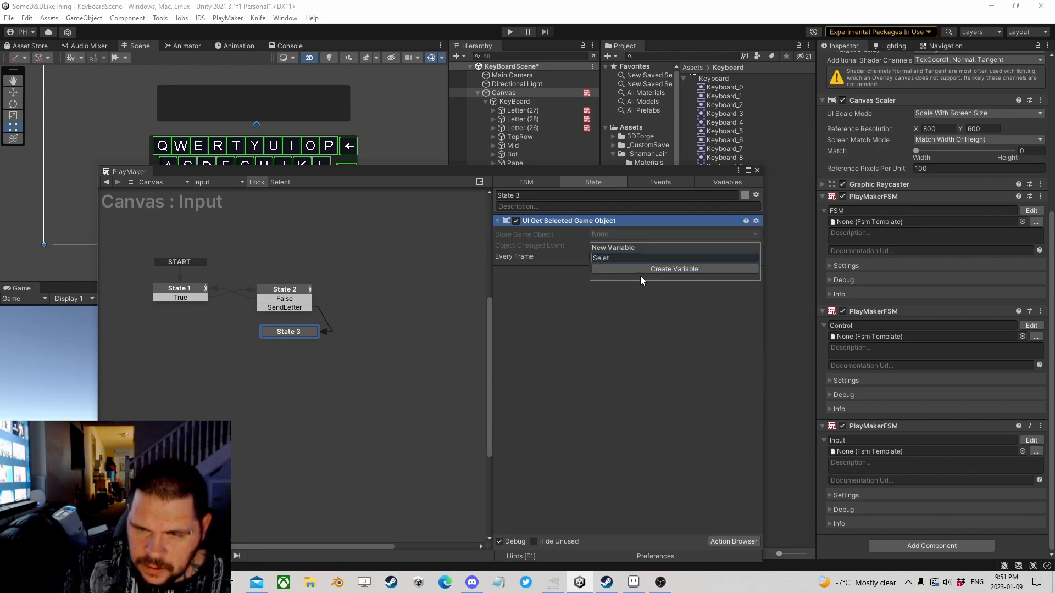
pyautogui.write('tedNumber')
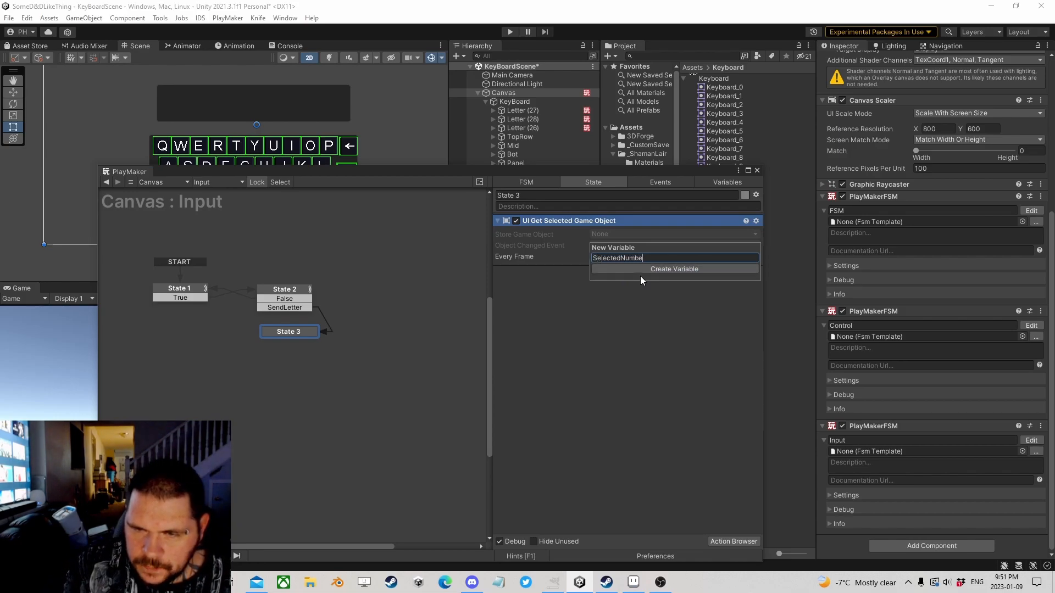
pyautogui.press('Return')
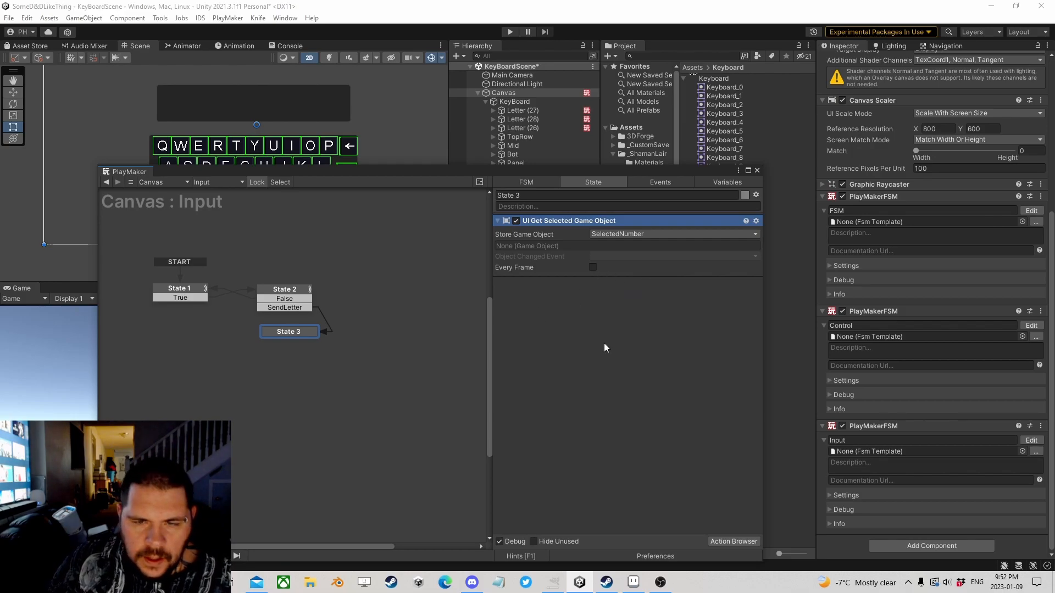
# - Add a Send Event action to State 3 and place it below UI Get Selected Game Object
pyautogui.click(740, 541)
pyautogui.write('send eve')
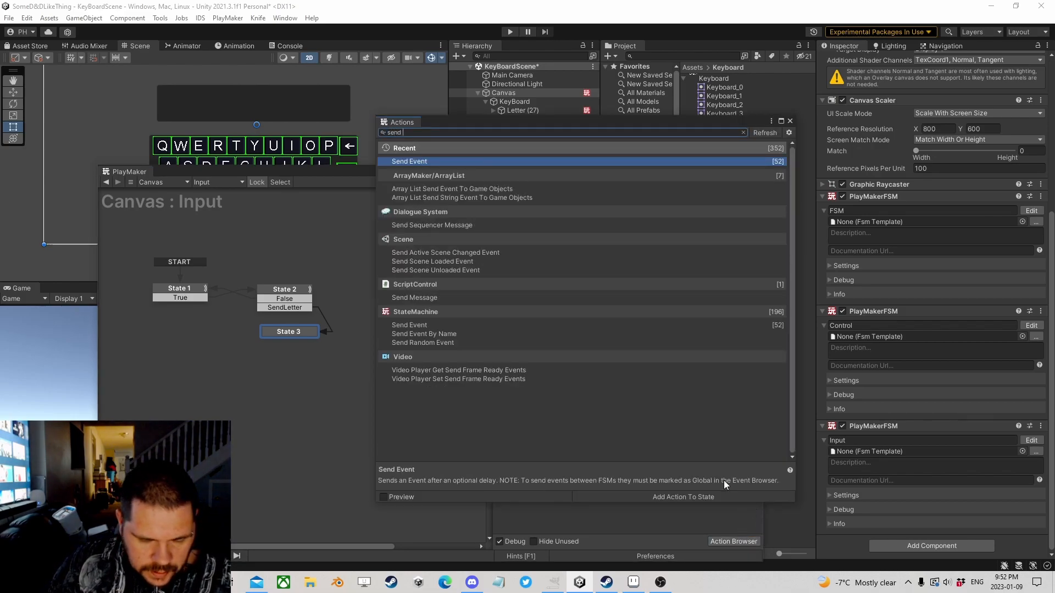
pyautogui.doubleClick(414, 161)
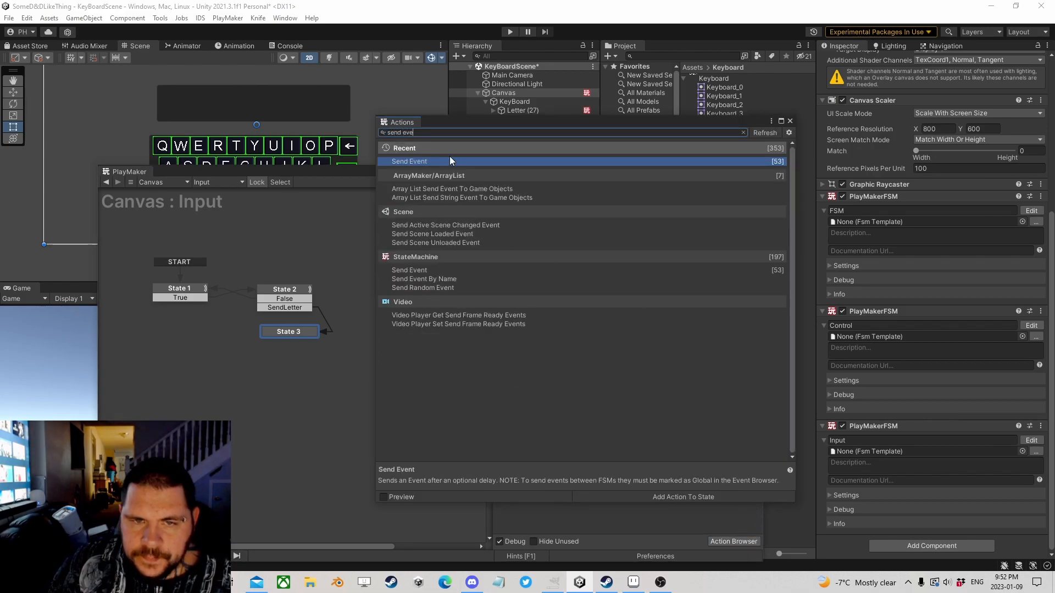
pyautogui.click(790, 121)
pyautogui.moveTo(542, 221); pyautogui.dragTo(544, 380)
# - Set the Send Event target to Game Object FSM and specify the Letter object from the Mid row
pyautogui.click(610, 297)
pyautogui.click(636, 332)
pyautogui.click(615, 307)
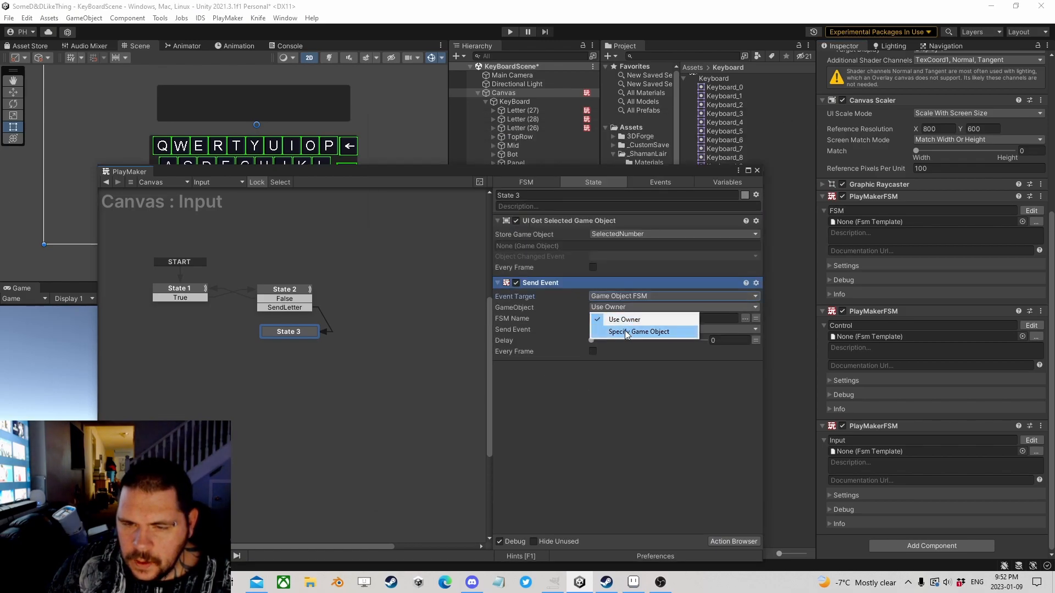
pyautogui.click(626, 332)
pyautogui.moveTo(540, 171); pyautogui.dragTo(235, 111)
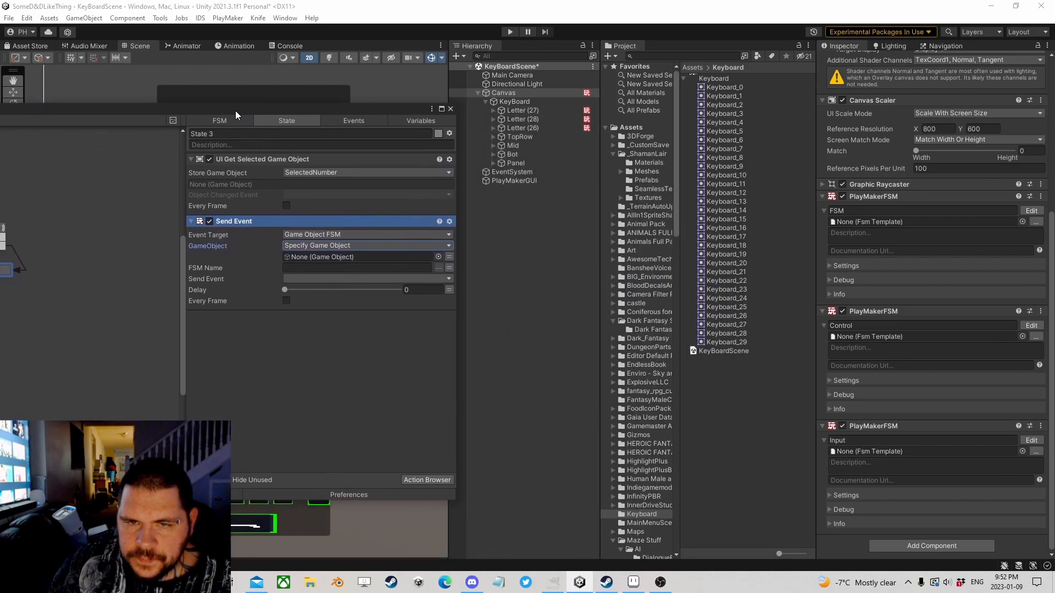
pyautogui.click(493, 145)
pyautogui.moveTo(521, 154); pyautogui.dragTo(338, 257)
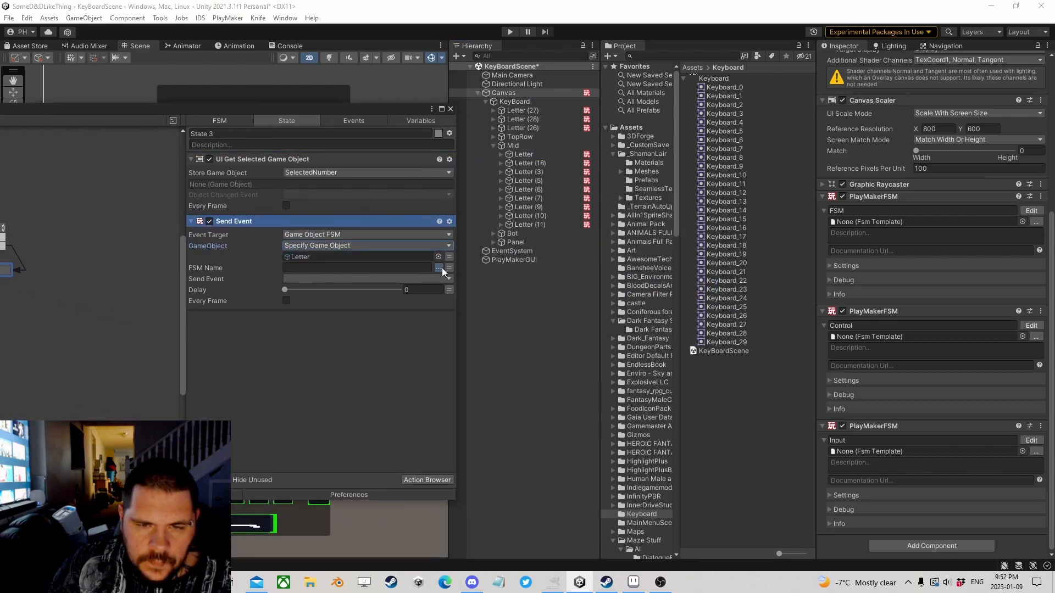
# - Set the Send Event's FSM name to Function and its event to SendLetter
pyautogui.click(438, 268)
pyautogui.click(472, 276)
pyautogui.click(444, 277)
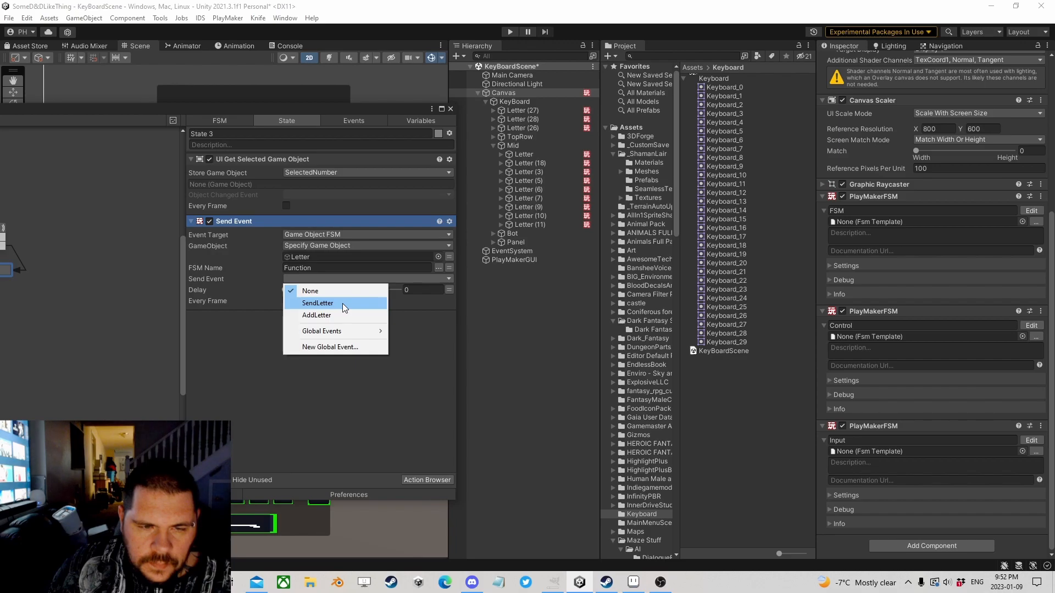
pyautogui.click(341, 303)
# - Replace the Send Event's specified Letter object with the SelectedNumber variable
pyautogui.click(449, 256)
pyautogui.click(392, 256)
pyautogui.click(335, 278)
# - Add a FINISHED transition from State 3 back to State 2, tidy the state layout, and close the FSM editor
pyautogui.moveTo(321, 110); pyautogui.dragTo(769, 152)
pyautogui.keyDown('ctrl'); pyautogui.click(440, 312); pyautogui.keyUp('ctrl')
pyautogui.moveTo(440, 320)
pyautogui.mouseDown()
pyautogui.moveTo(440, 256)
pyautogui.moveTo(438, 305)
pyautogui.mouseUp()
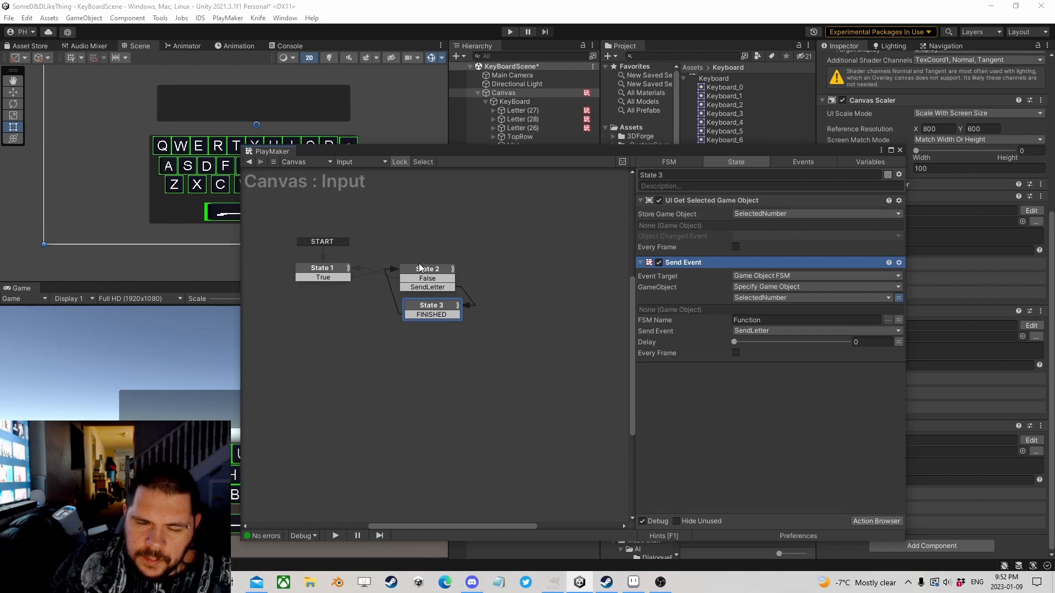
pyautogui.moveTo(429, 308); pyautogui.dragTo(427, 311)
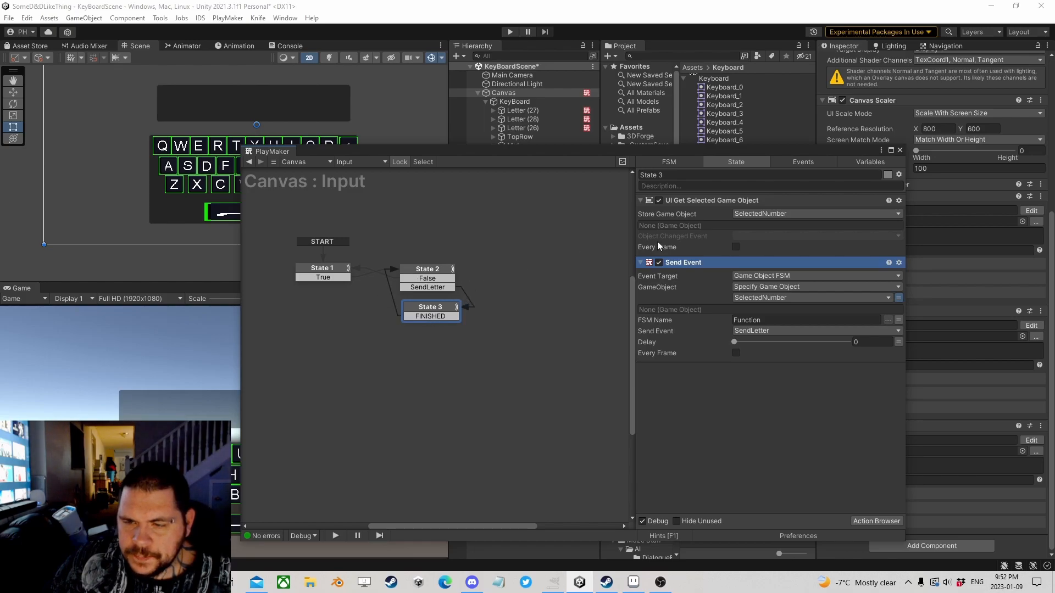
pyautogui.moveTo(416, 266)
pyautogui.mouseDown()
pyautogui.moveTo(549, 268)
pyautogui.moveTo(423, 268)
pyautogui.mouseUp()
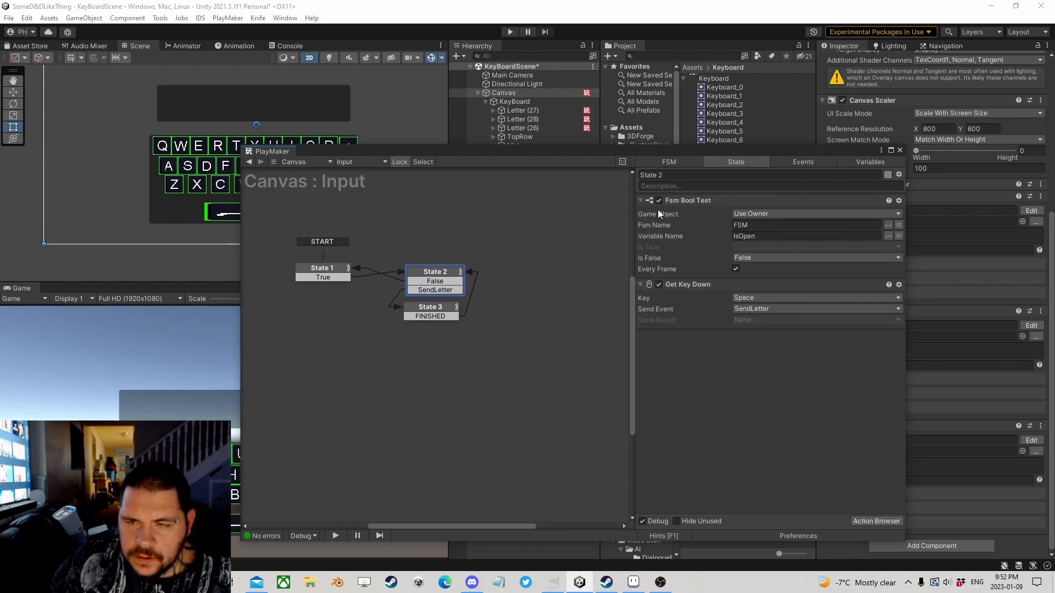
pyautogui.click(901, 151)
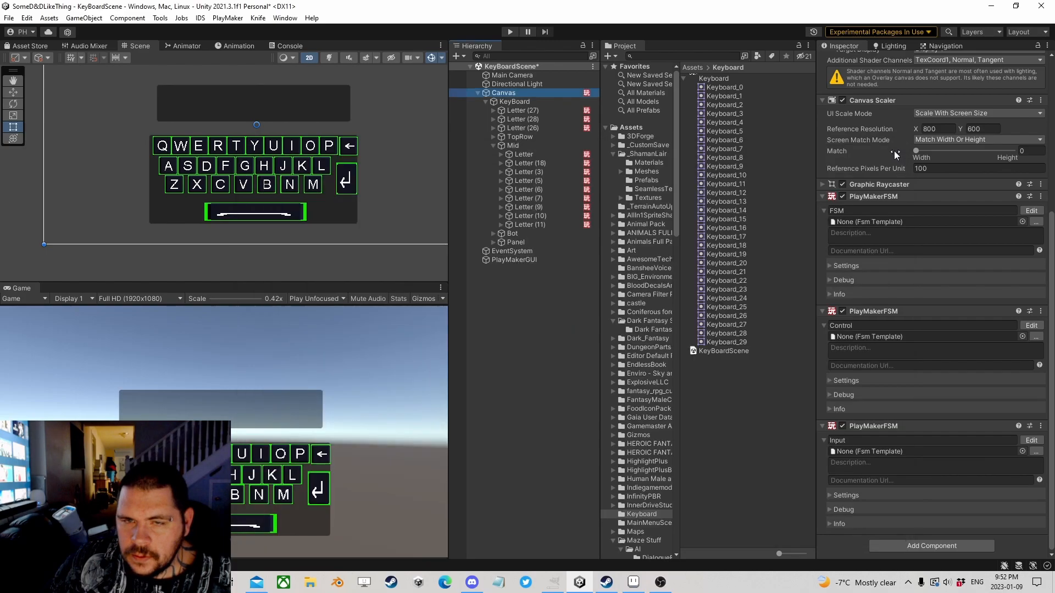
# - Collapse the Mid row and set the KeyBoard object's scale to 0 on all axes
pyautogui.click(493, 145)
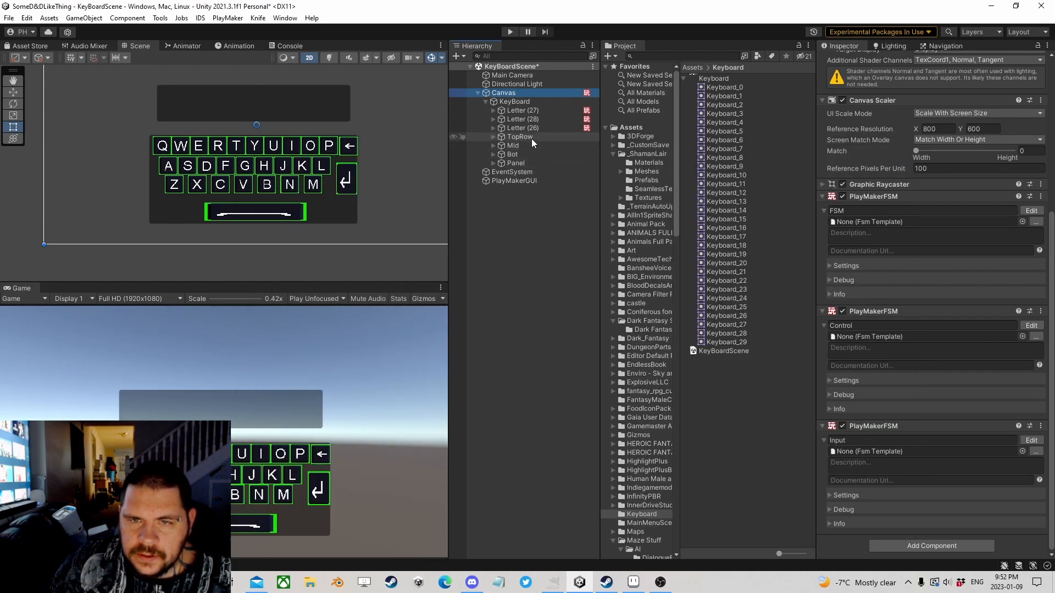
pyautogui.click(512, 101)
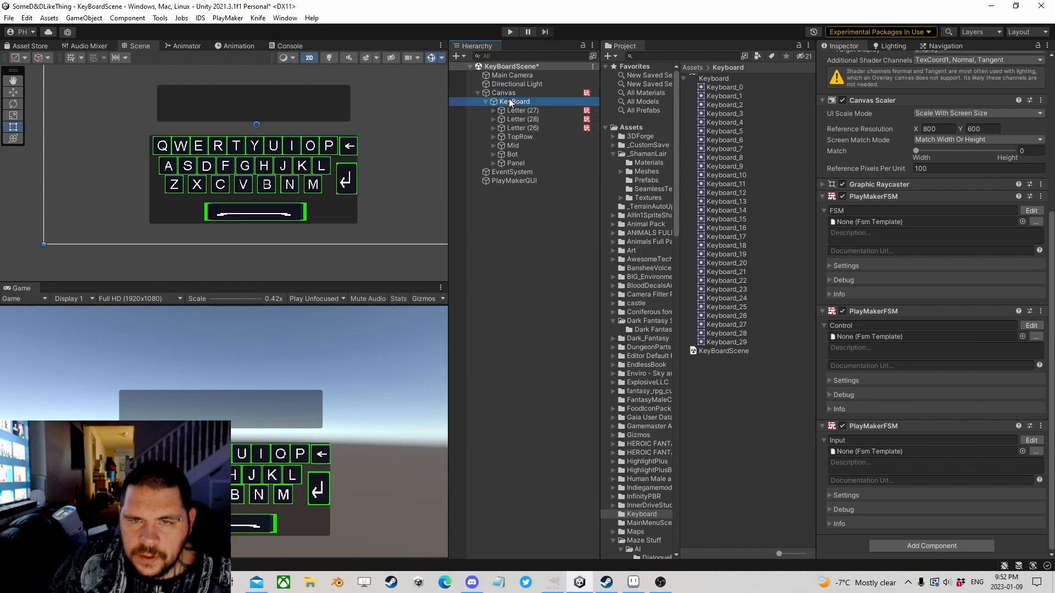
pyautogui.click(928, 202)
pyautogui.write('0')
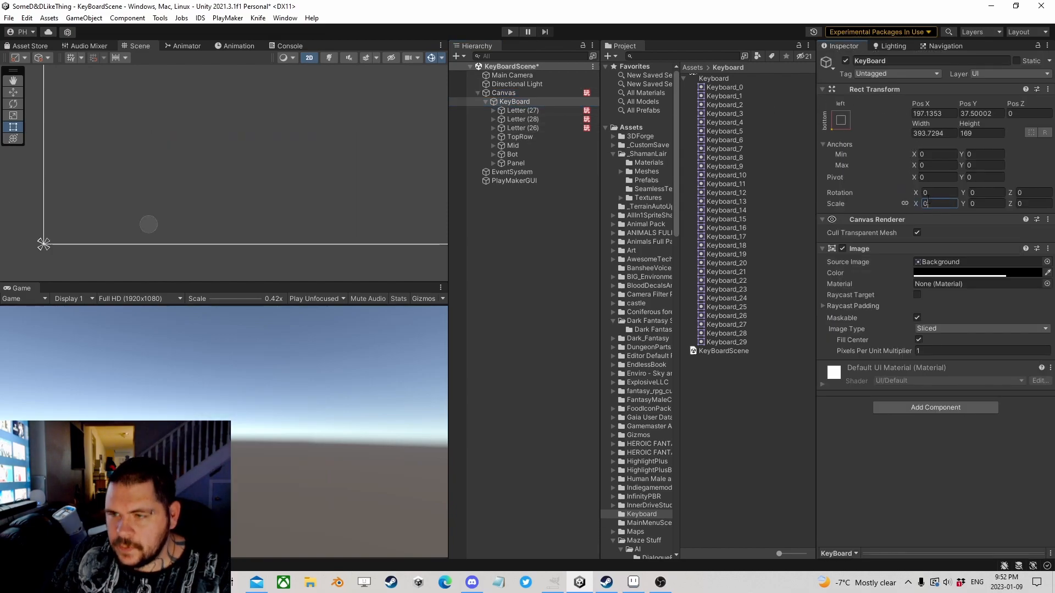
# - Run the scene, show the keyboard, move the selection from the backspace key to G, and enter that letter
pyautogui.click(508, 32)
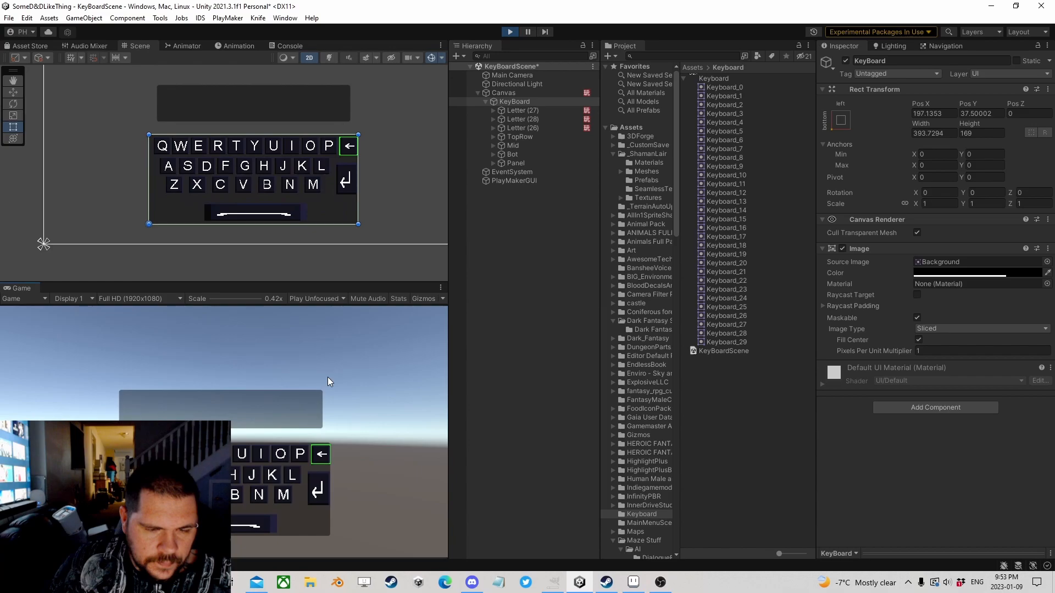
pyautogui.press('Left')
pyautogui.press('Left')
pyautogui.press('Down')
pyautogui.press('Down')
pyautogui.press('Right')
pyautogui.press('Up')
pyautogui.press('Left')
pyautogui.press('Left')
pyautogui.press('Return')
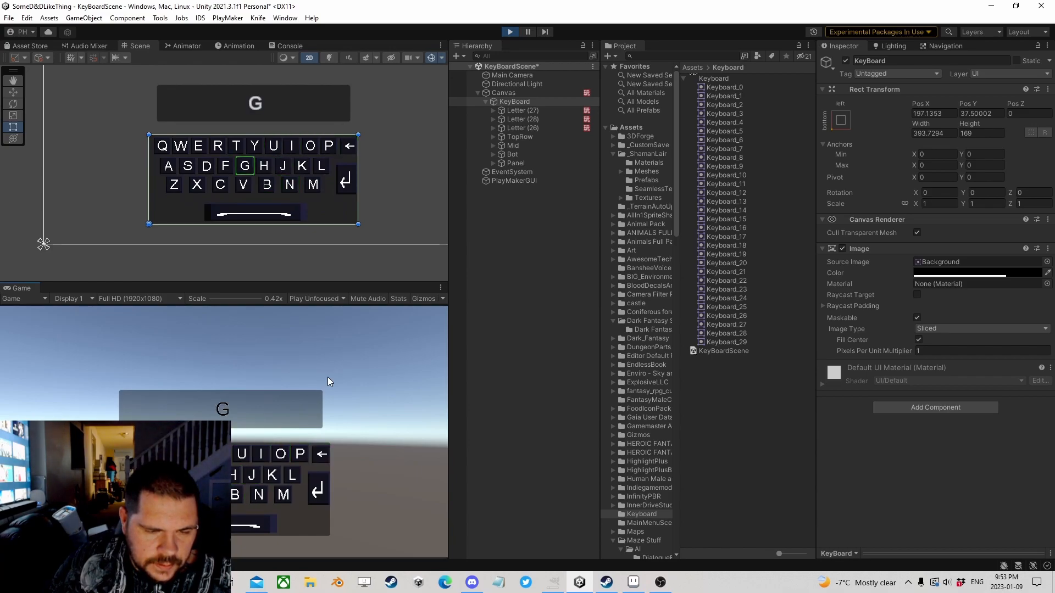
# - Test letter entry across the keyboard rows by entering S, G three times, K, U and R
pyautogui.press('Left')
pyautogui.press('Return')
pyautogui.press('Right')
pyautogui.press('Right')
pyautogui.press('Right')
pyautogui.press('Return')
pyautogui.press('Return')
pyautogui.press('Return')
pyautogui.press('Right')
pyautogui.press('Right')
pyautogui.press('Right')
pyautogui.press('Return')
pyautogui.press('Left')
pyautogui.press('Up')
pyautogui.press('Return')
pyautogui.press('Left')
pyautogui.press('Left')
pyautogui.press('Left')
pyautogui.press('Return')
pyautogui.press('Return')
pyautogui.press('Return')
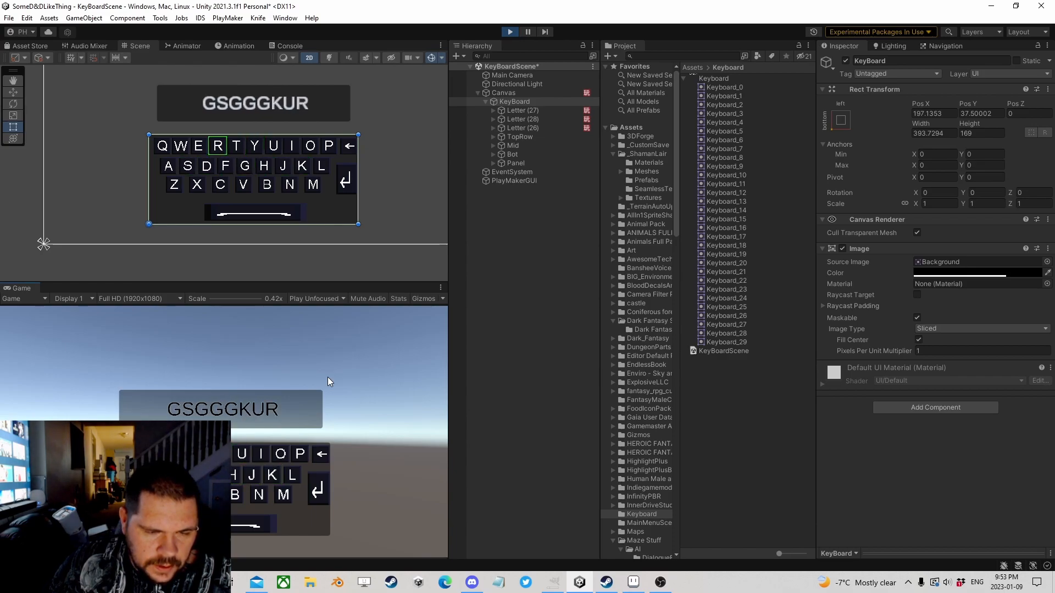
# - Test repeated entry of R and Q to fill the text field, and stop play mode
pyautogui.press('Left')
pyautogui.press('Return')
pyautogui.press('Return')
pyautogui.press('Return')
pyautogui.press('Return')
pyautogui.press('Return')
pyautogui.press('Return')
pyautogui.press('Return')
pyautogui.press('Return')
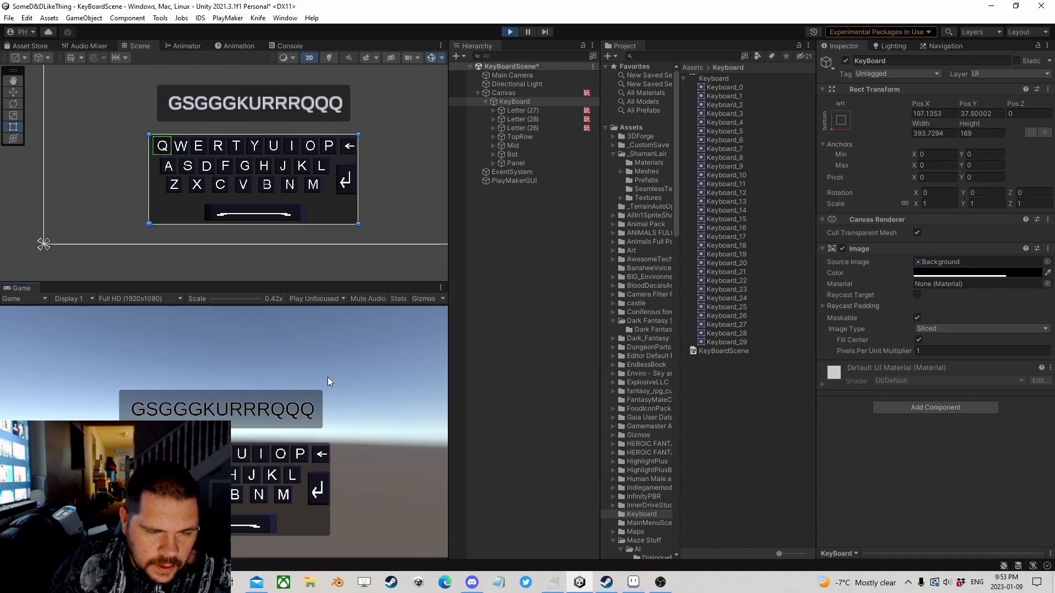
pyautogui.press('Return')
pyautogui.press('Return')
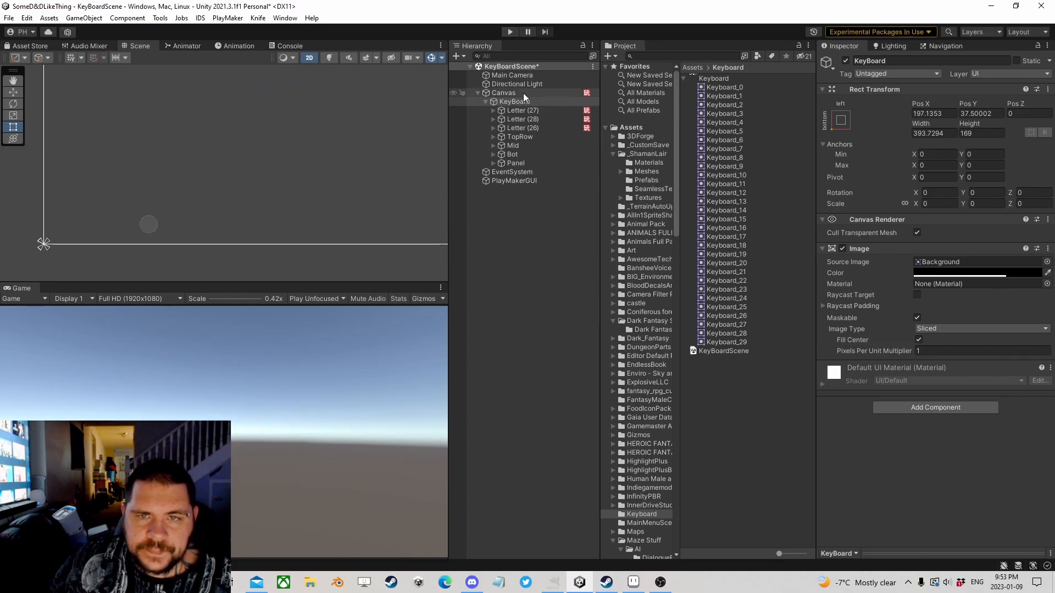
# - Set the KeyBoard object's scale to 1 on all axes
pyautogui.click(512, 93)
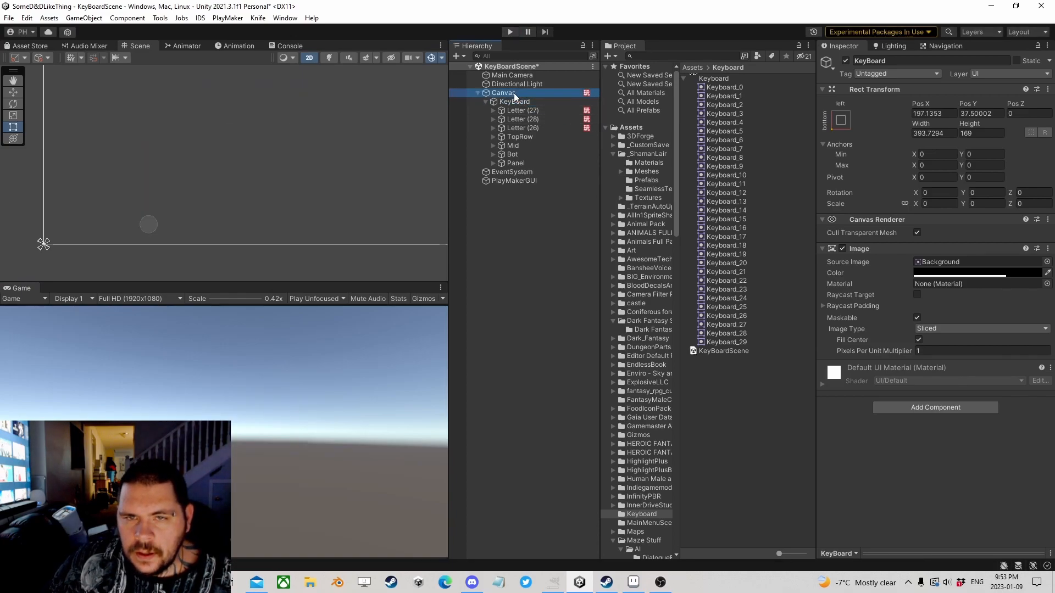
pyautogui.click(516, 109)
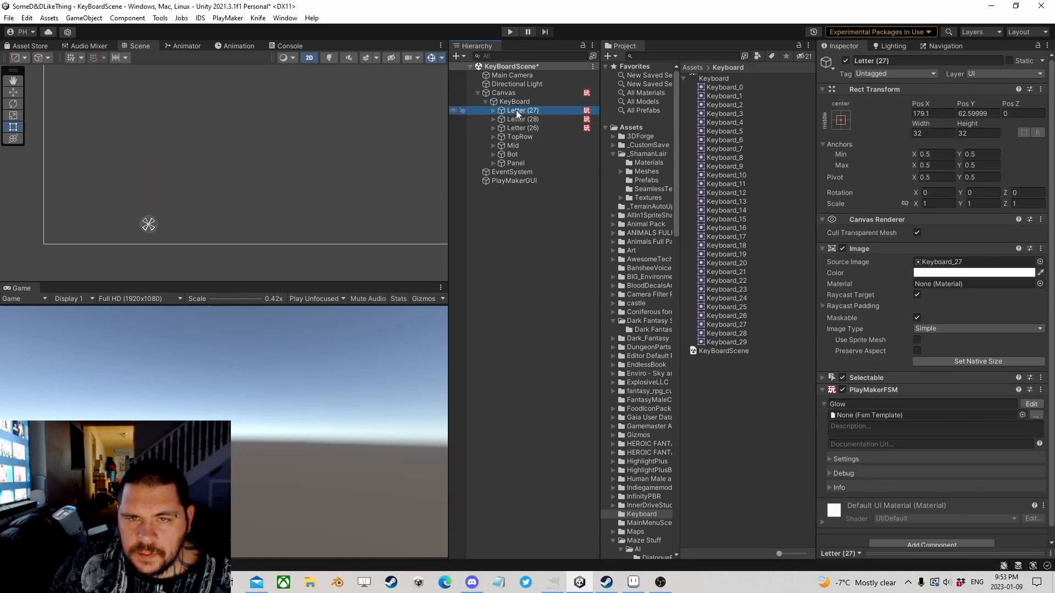
pyautogui.click(517, 102)
pyautogui.click(939, 203)
pyautogui.write('1')
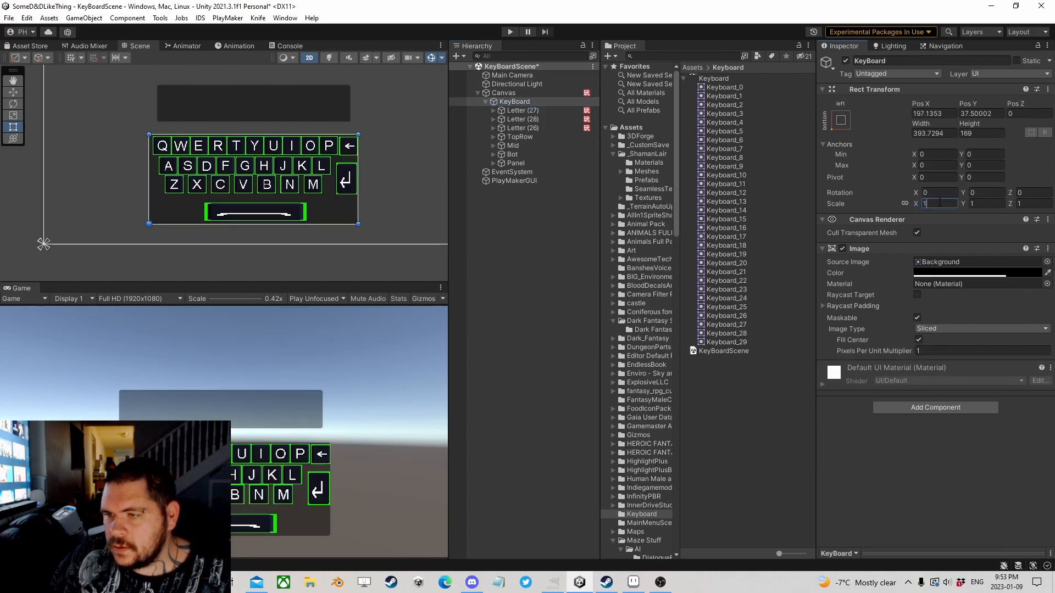
# - Expand TopRow and copy the Function PlayMakerFSM component from Letter (16)
pyautogui.doubleClick(520, 109)
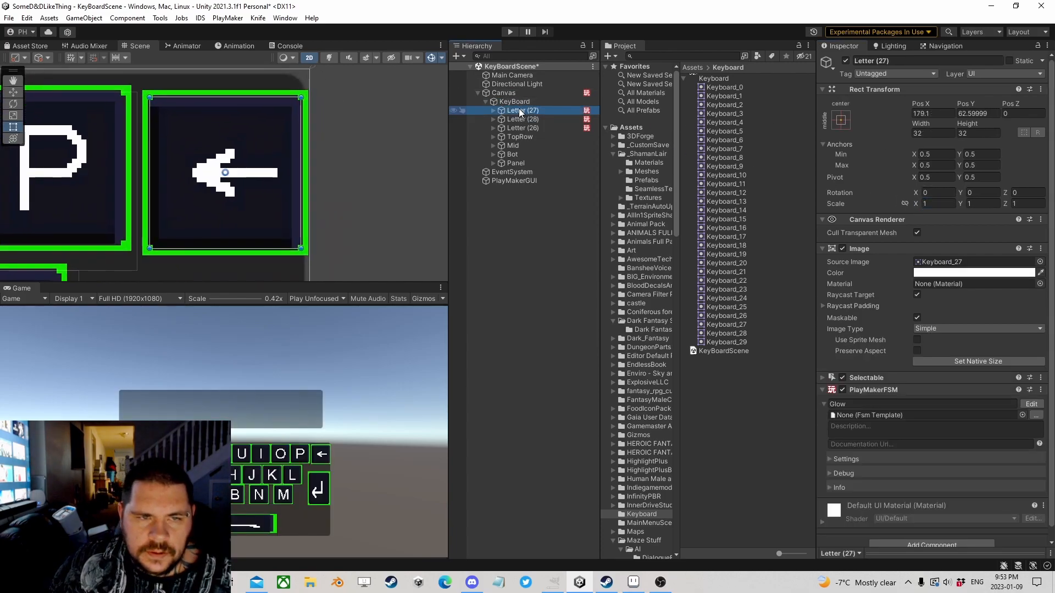
pyautogui.scroll(-3, 317, 173)
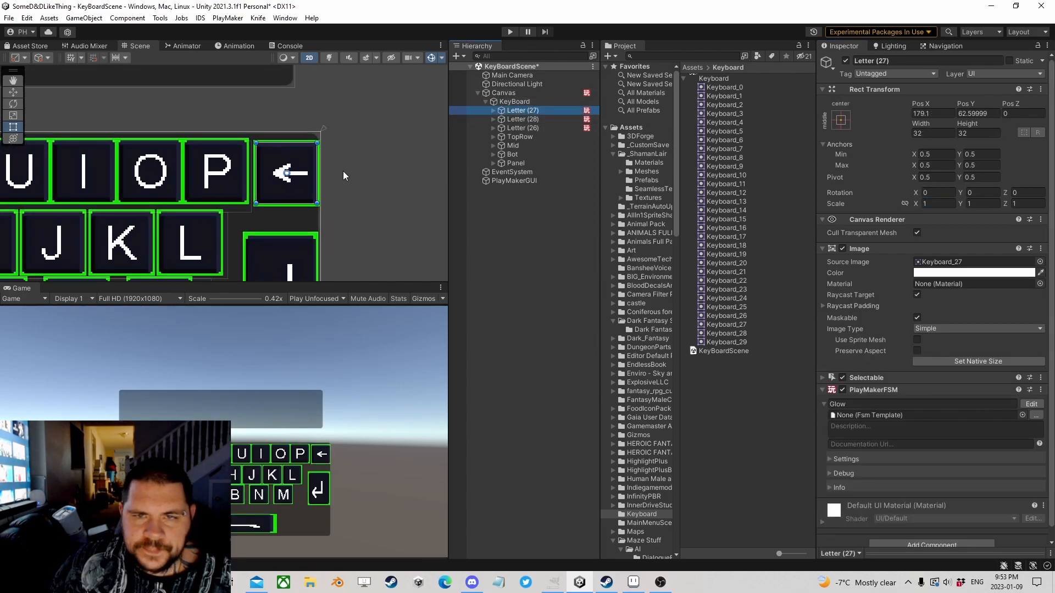
pyautogui.click(494, 137)
pyautogui.click(526, 145)
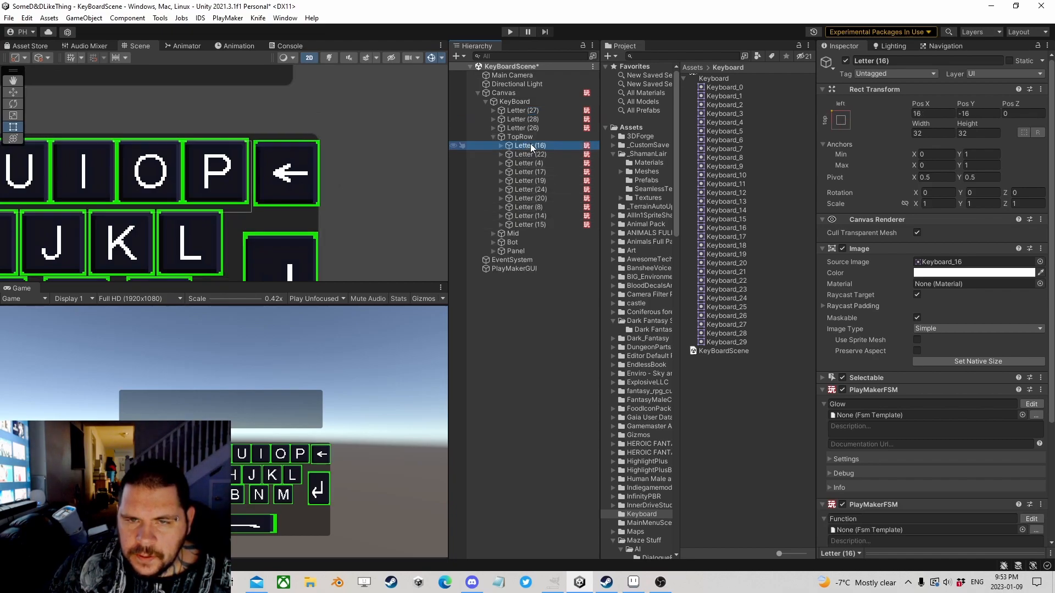
pyautogui.scroll(-3, 921, 428)
pyautogui.rightClick(872, 347)
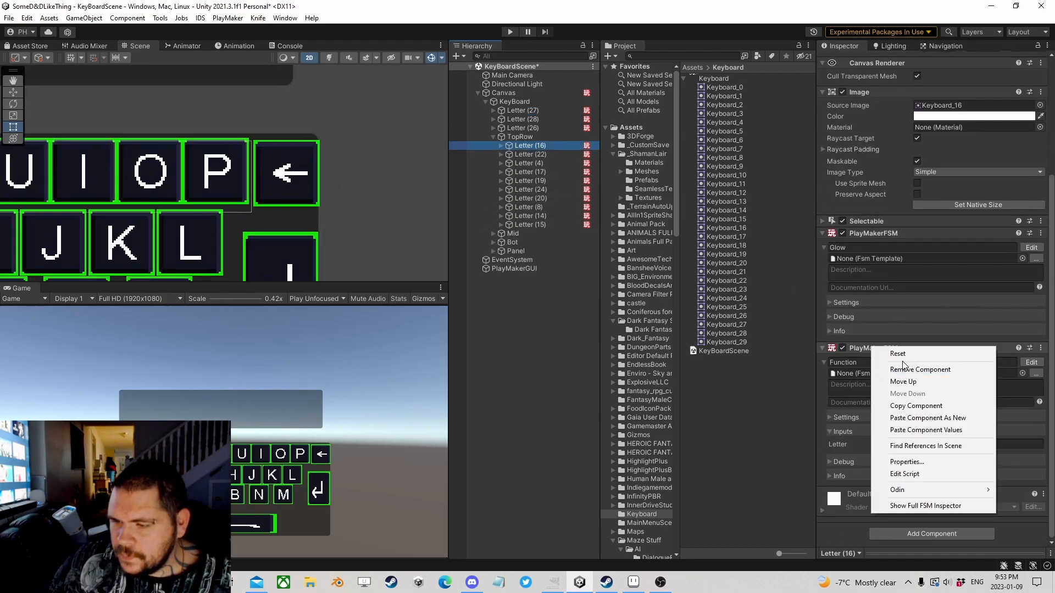
pyautogui.click(926, 410)
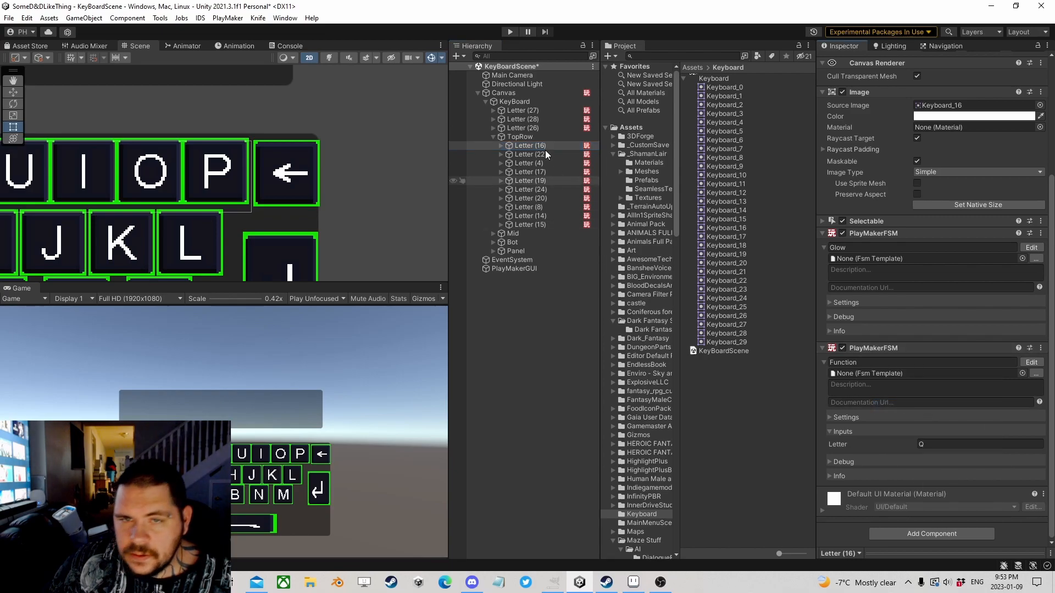
# - Paste the copied Function FSM as a new component on Letter (27), Letter (28) and Letter (26)
pyautogui.click(523, 112)
pyautogui.rightClick(882, 377)
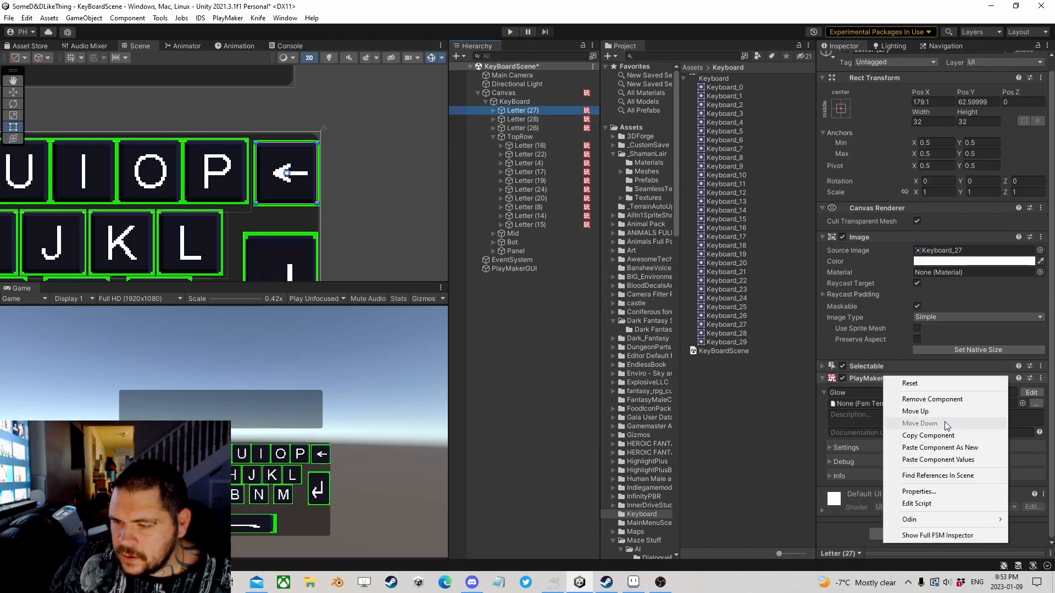
pyautogui.click(930, 445)
pyautogui.click(522, 119)
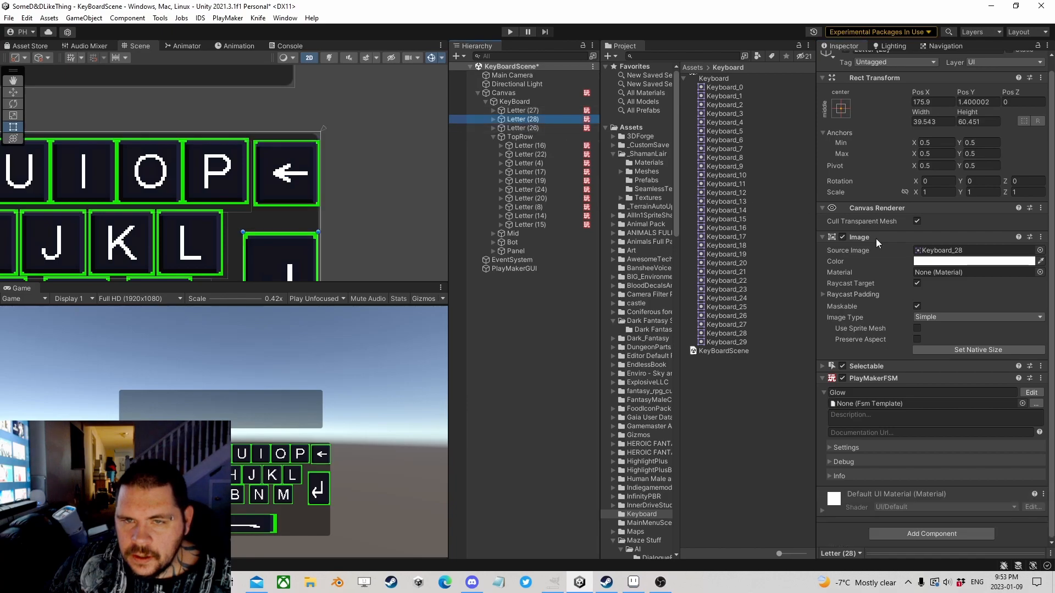
pyautogui.rightClick(882, 378)
pyautogui.click(930, 450)
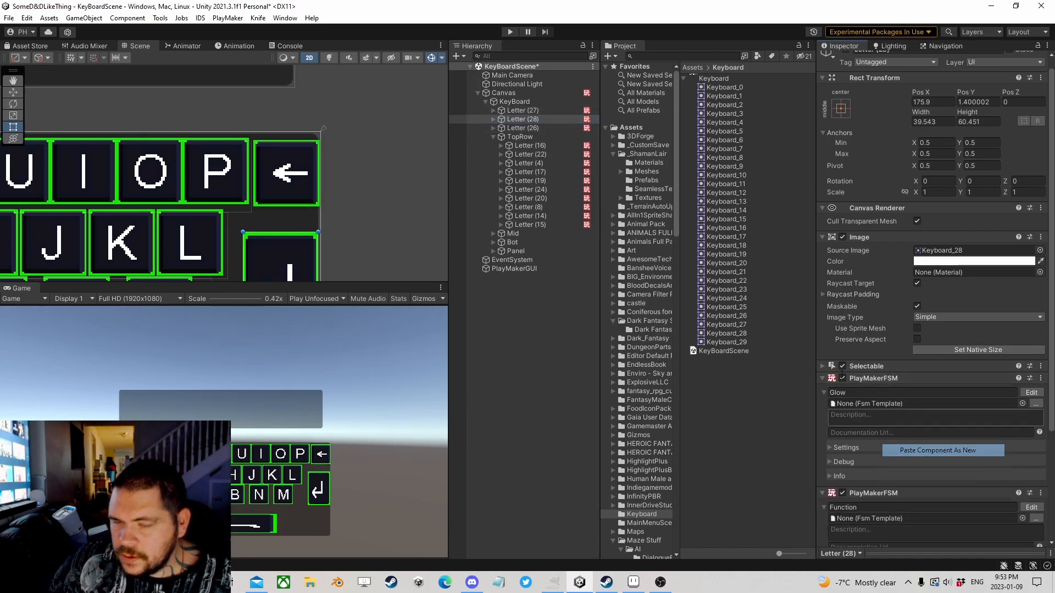
pyautogui.click(522, 127)
pyautogui.rightClick(872, 378)
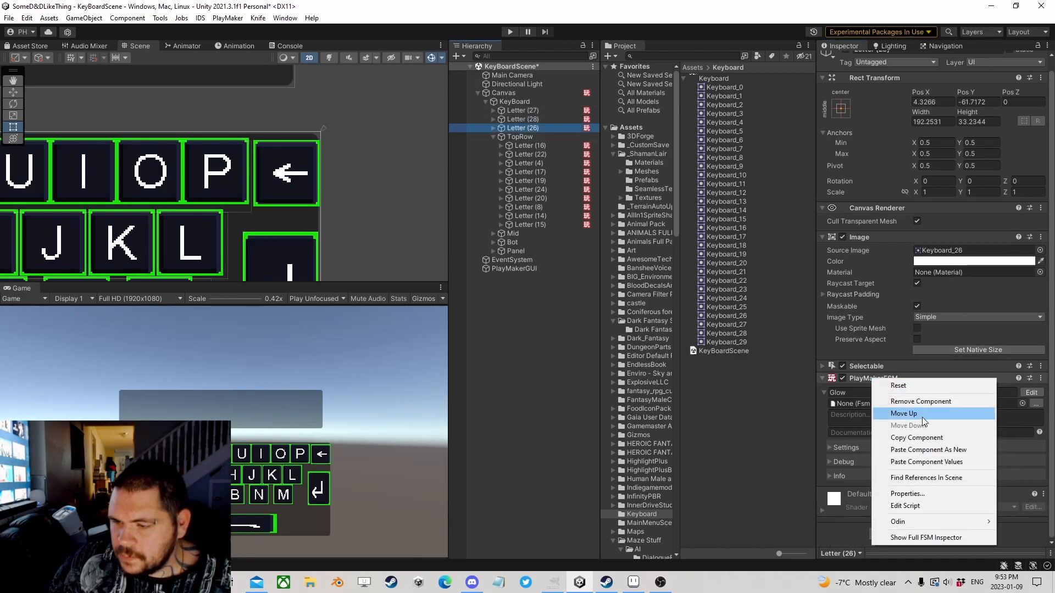
pyautogui.click(930, 450)
# - Open Letter (27)'s Function FSM and delete the Set Event Properties action from State 2
pyautogui.click(525, 111)
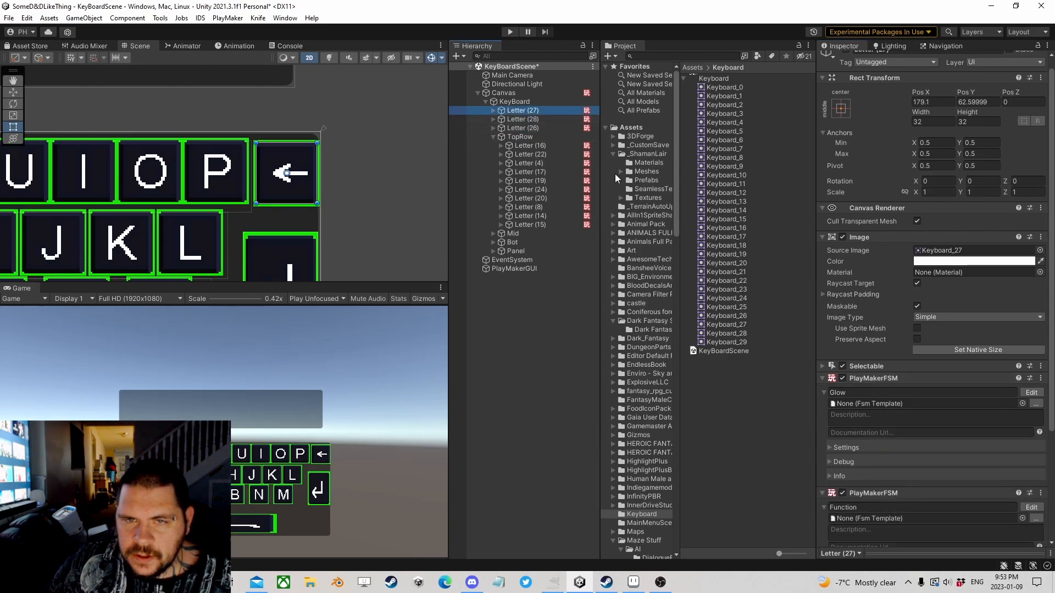
pyautogui.scroll(-3, 899, 327)
pyautogui.click(1031, 362)
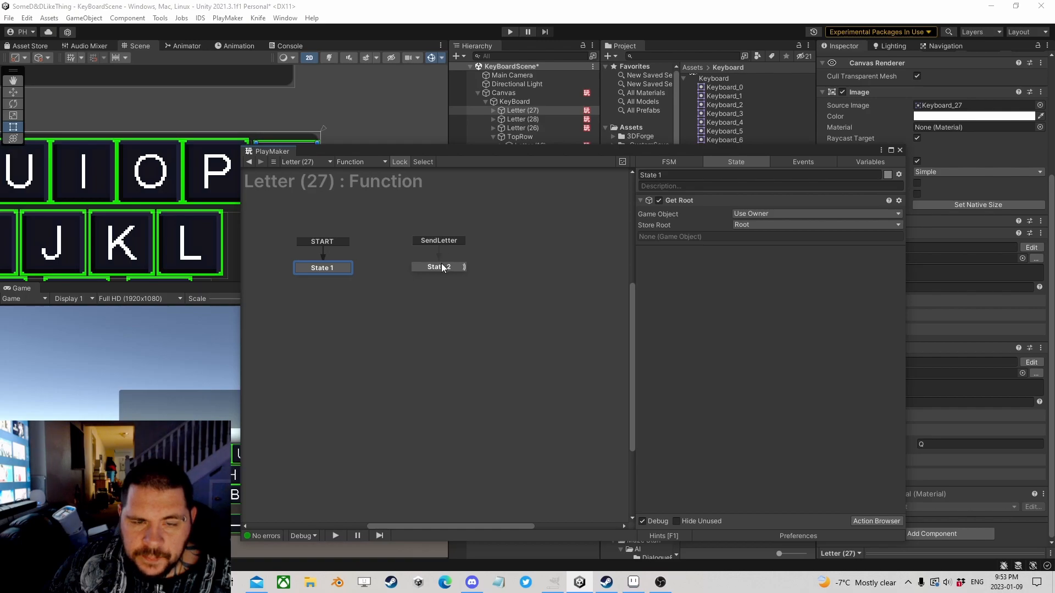
pyautogui.click(441, 267)
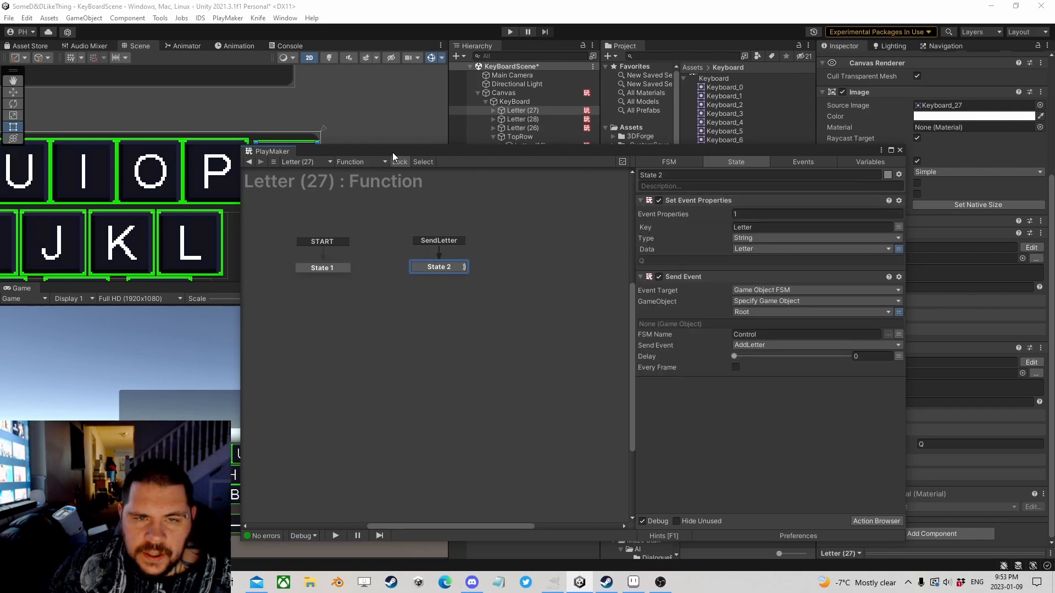
pyautogui.moveTo(392, 152); pyautogui.dragTo(246, 190)
pyautogui.click(522, 239)
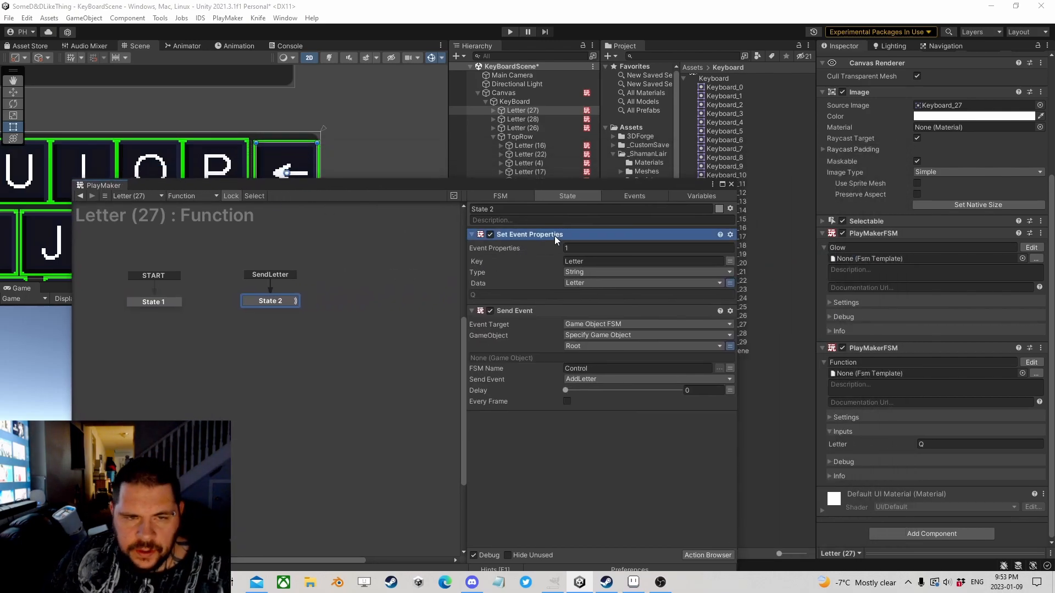
pyautogui.press('Delete')
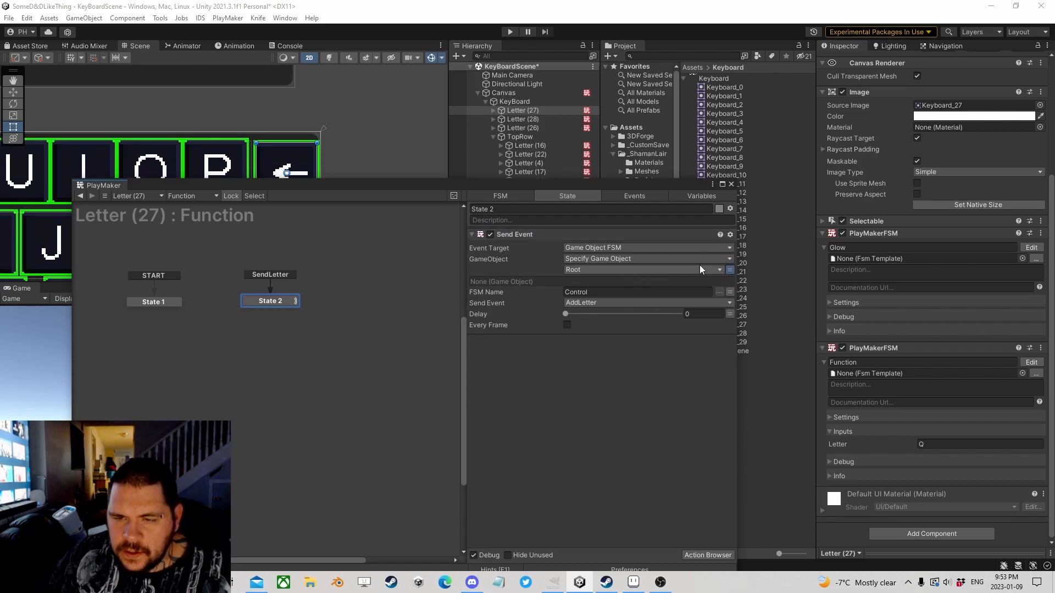
# - Temporarily target Canvas to set the Send Event to Delete, restore Root as its target, and close the FSM editor
pyautogui.click(730, 270)
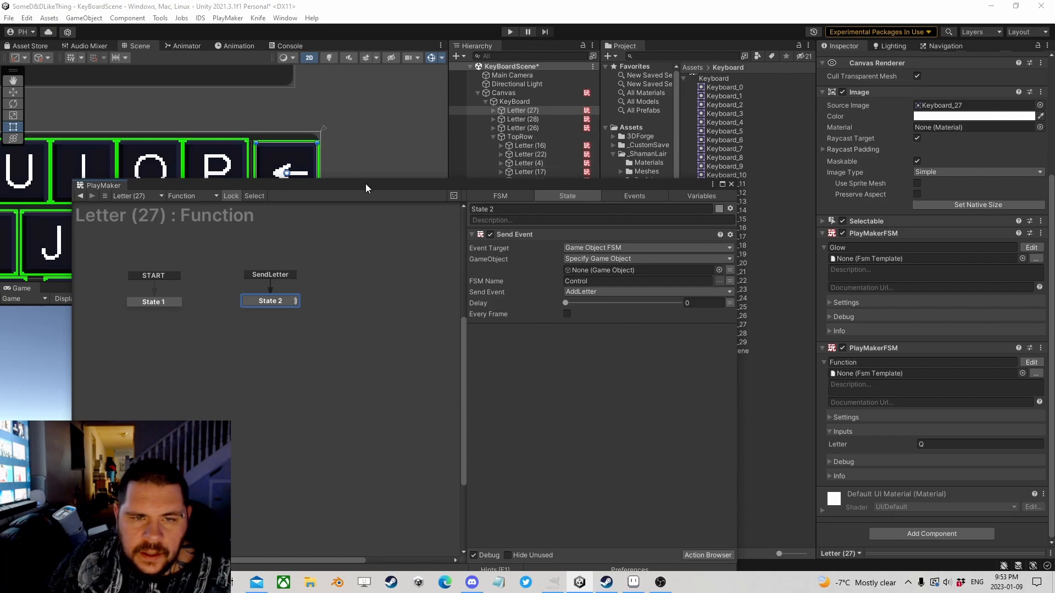
pyautogui.moveTo(509, 95); pyautogui.dragTo(605, 269)
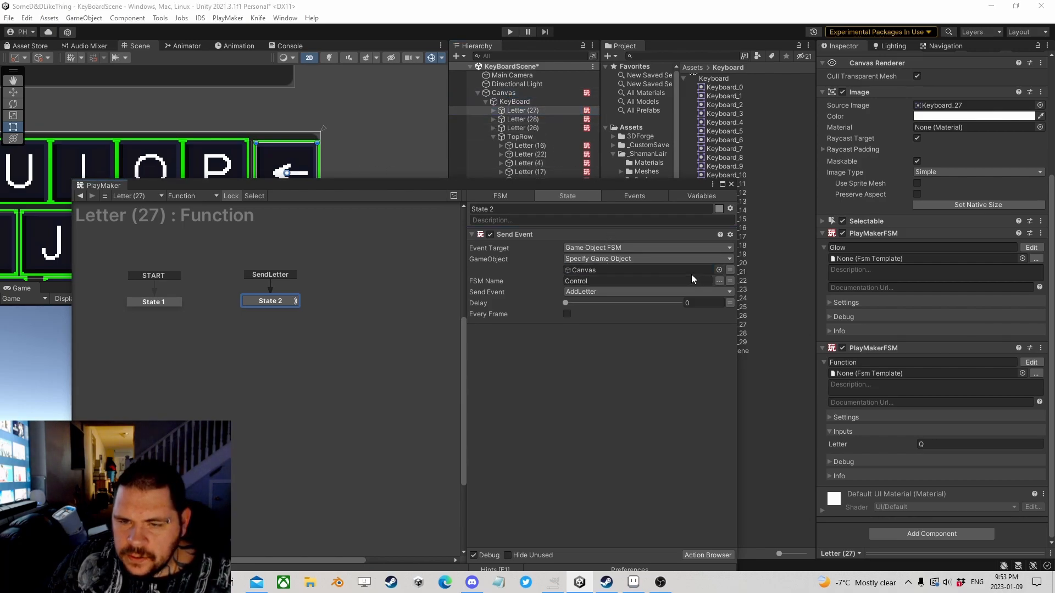
pyautogui.click(719, 281)
pyautogui.click(748, 299)
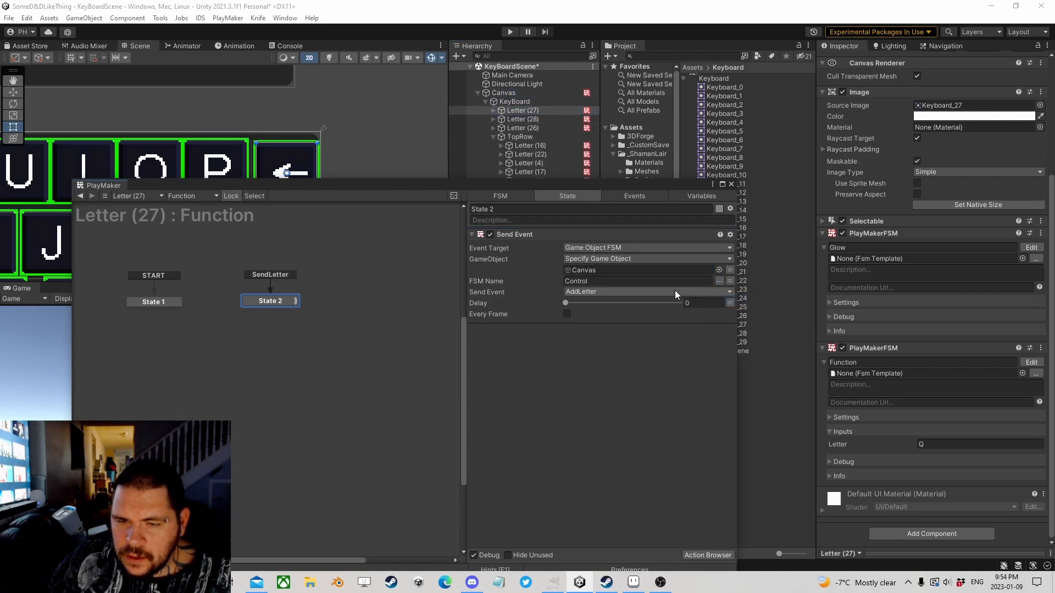
pyautogui.click(674, 291)
pyautogui.click(598, 340)
pyautogui.click(729, 269)
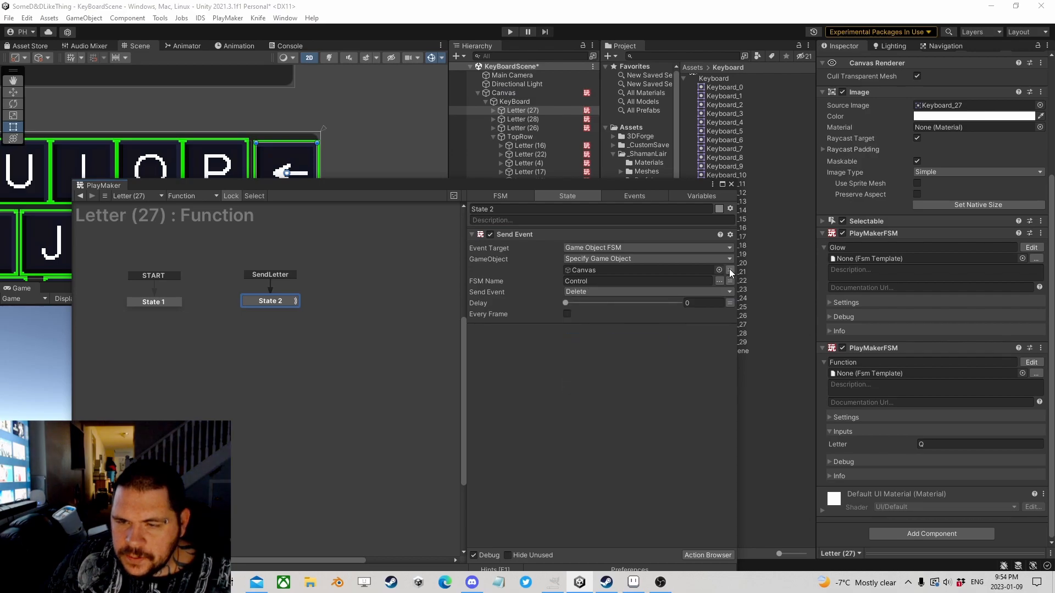
pyautogui.click(667, 269)
pyautogui.click(612, 293)
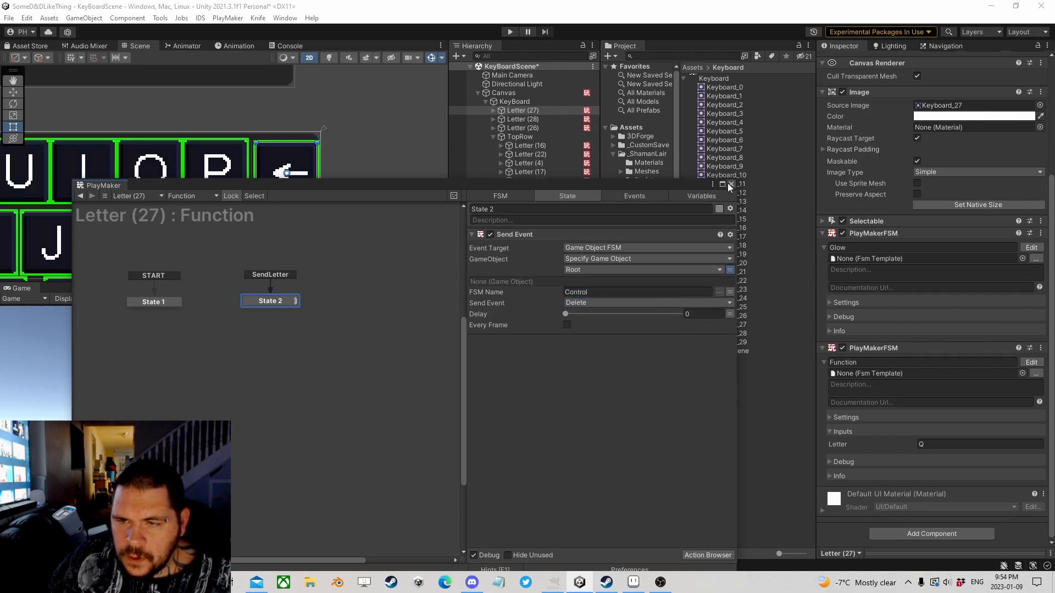
pyautogui.click(730, 184)
# - Open Letter (28)'s Function FSM and remove the Set Event Properties action from State 2
pyautogui.click(535, 120)
pyautogui.scroll(-3, 412, 174)
pyautogui.scroll(2, 341, 130)
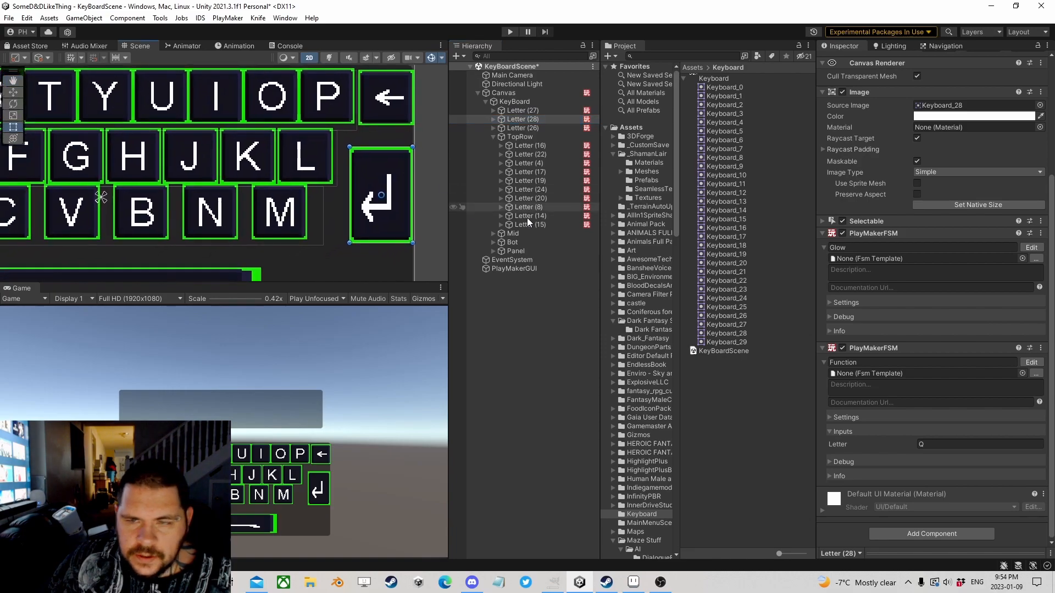
pyautogui.click(1031, 361)
pyautogui.click(266, 300)
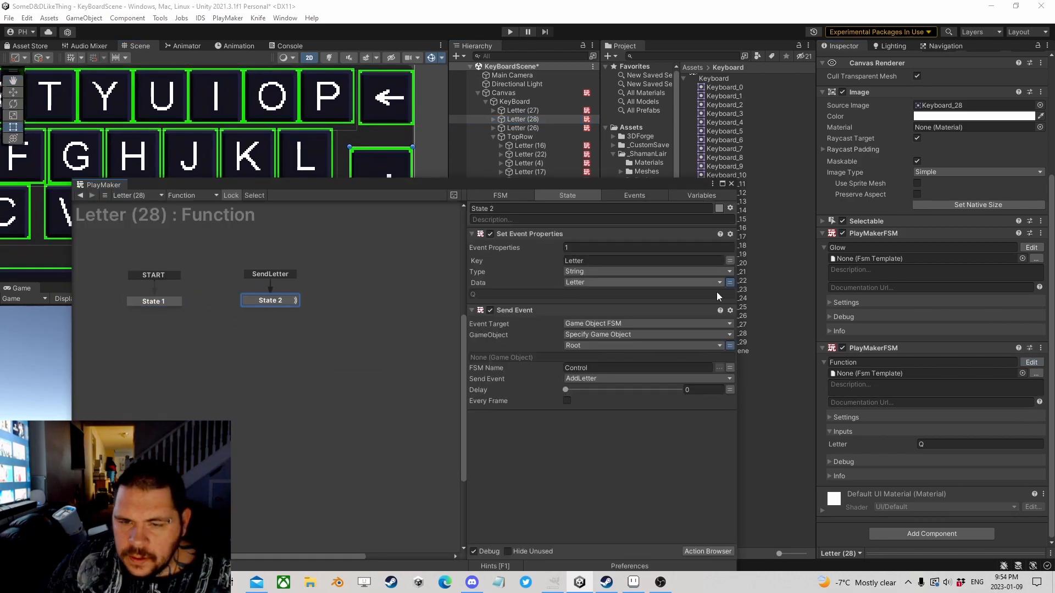
pyautogui.click(517, 233)
pyautogui.press('Delete')
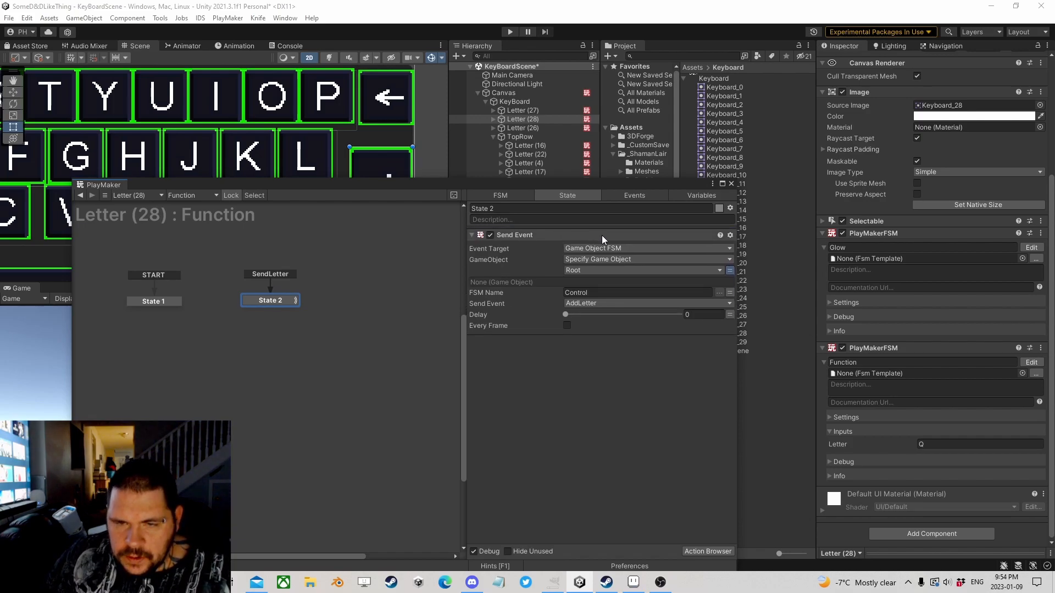
# - Temporarily target Canvas to choose the Enter key's Send Event, restore Root as its target, and close the FSM editor
pyautogui.click(730, 272)
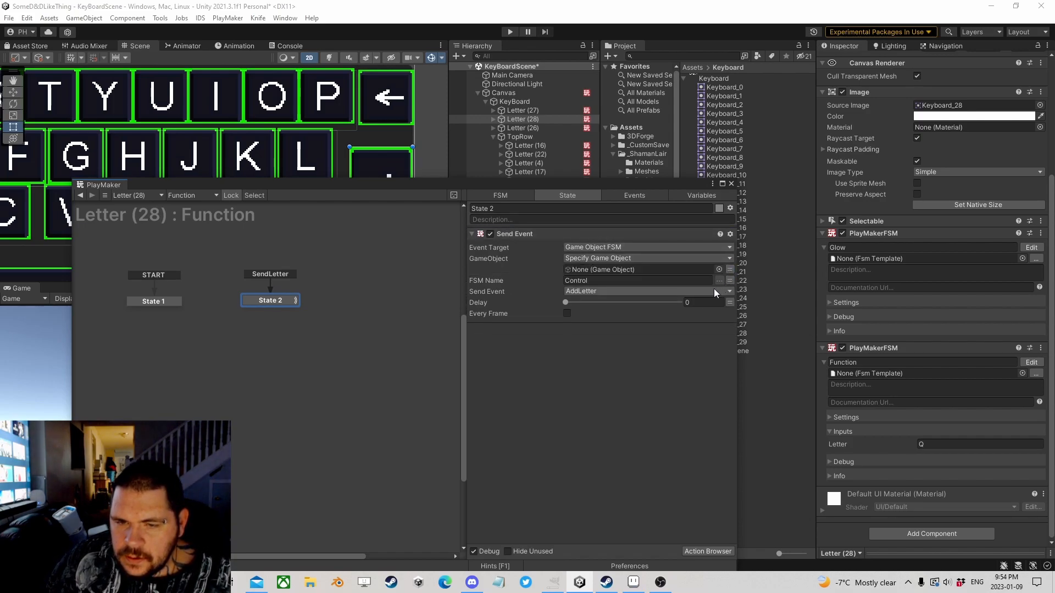
pyautogui.moveTo(605, 256); pyautogui.dragTo(599, 269)
pyautogui.click(714, 291)
pyautogui.click(599, 328)
pyautogui.click(730, 269)
pyautogui.click(610, 273)
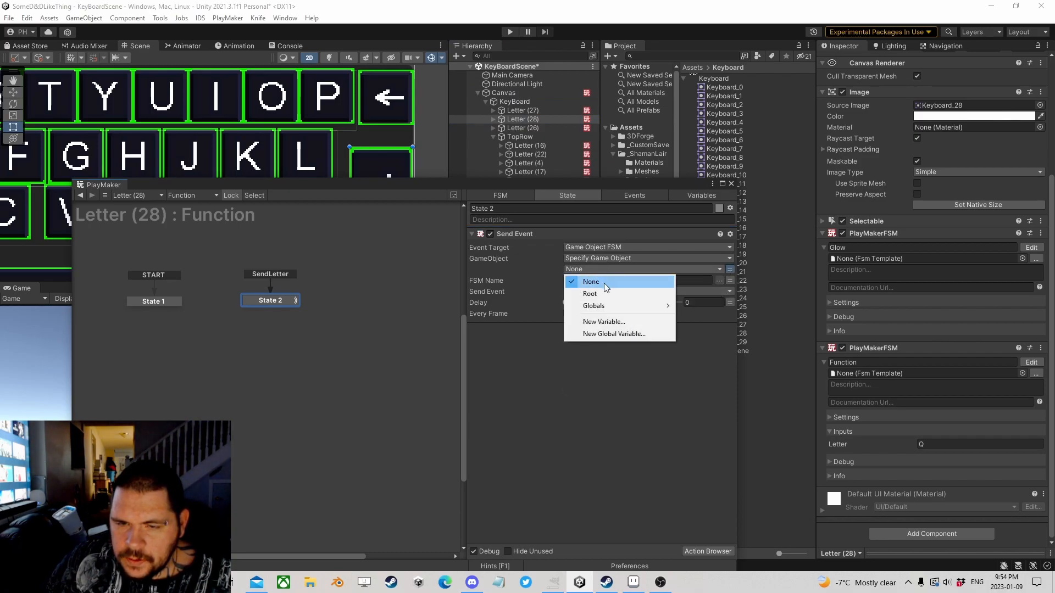
pyautogui.click(604, 291)
pyautogui.click(731, 183)
# - Replace the Letter input of Letter (26)'s Function FSM with a blank space
pyautogui.click(519, 128)
pyautogui.press('f')
pyautogui.click(954, 445)
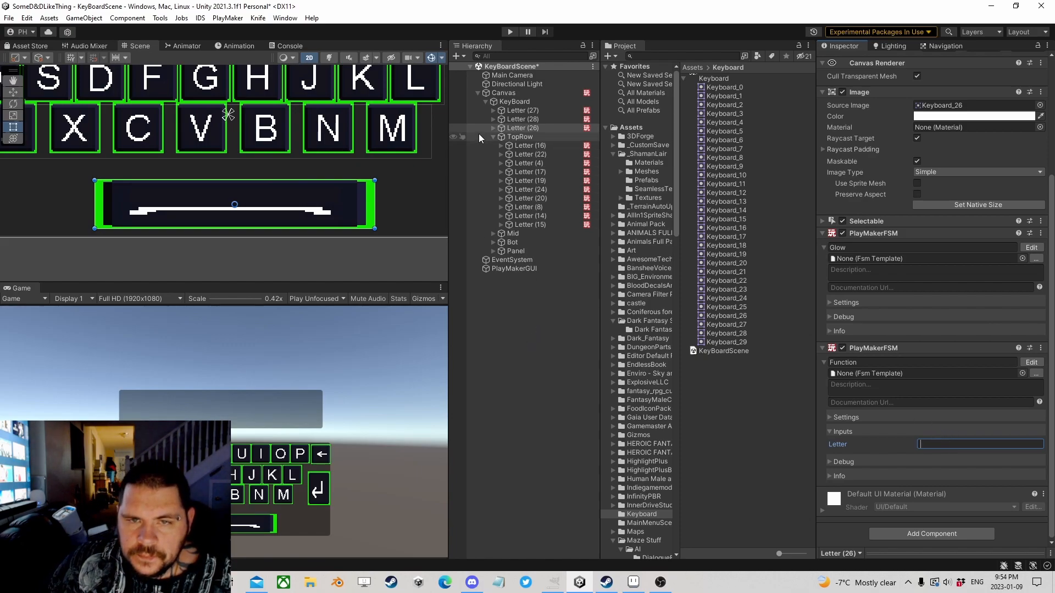
# - Collapse TopRow and open the Canvas's Control FSM at State 2, the AddLetter state
pyautogui.click(493, 137)
pyautogui.click(504, 104)
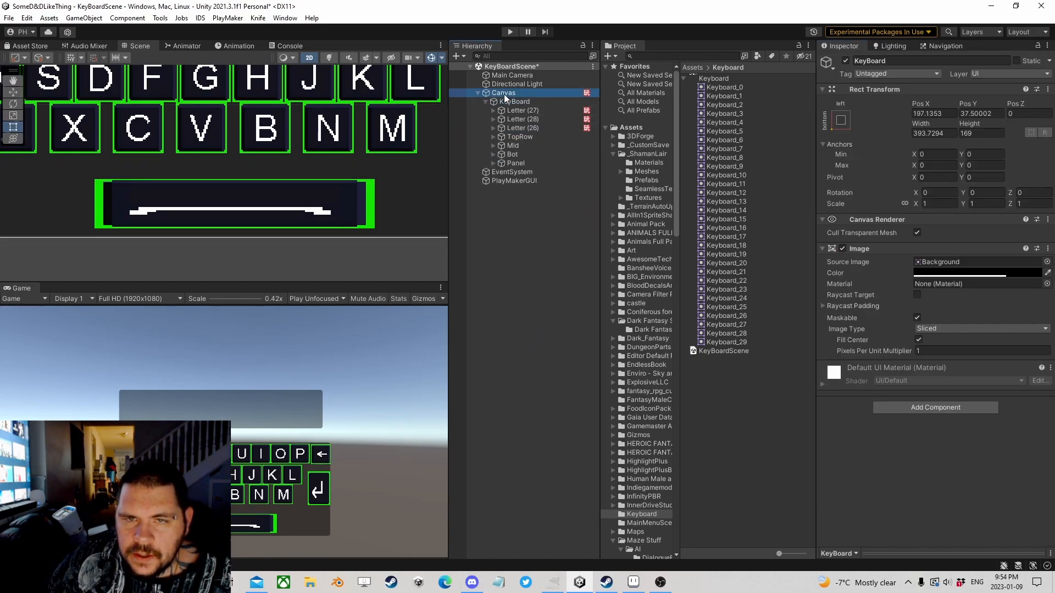
pyautogui.click(503, 94)
pyautogui.click(1031, 438)
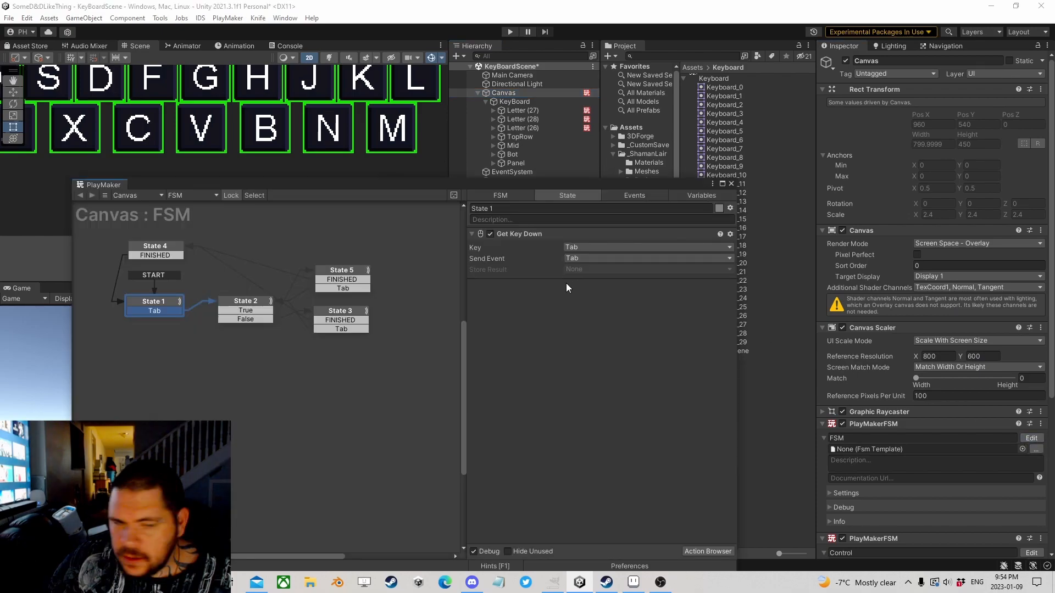
pyautogui.scroll(-5, 1021, 417)
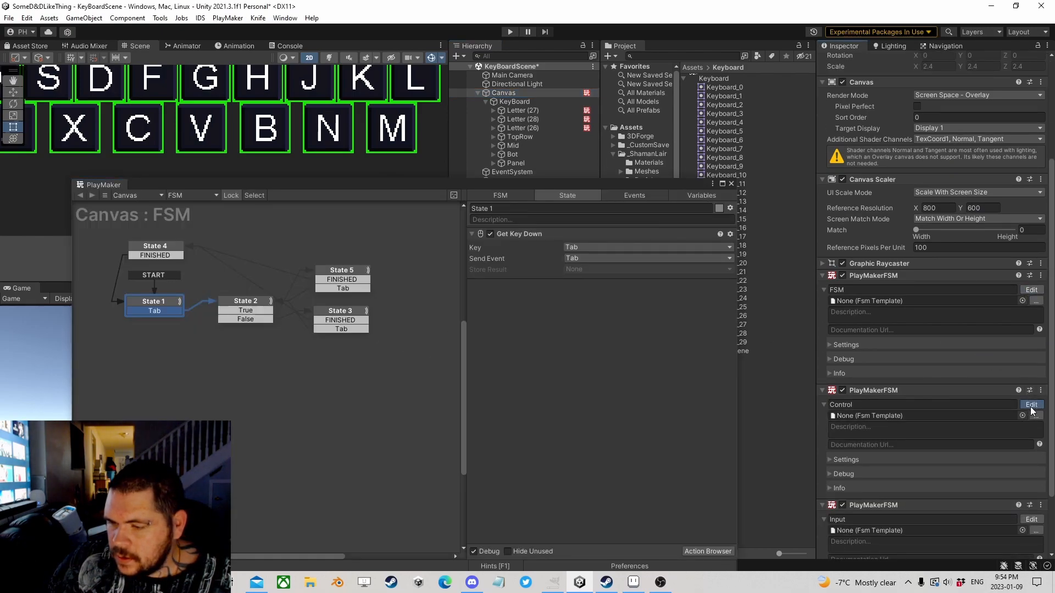
pyautogui.click(1031, 404)
pyautogui.click(241, 297)
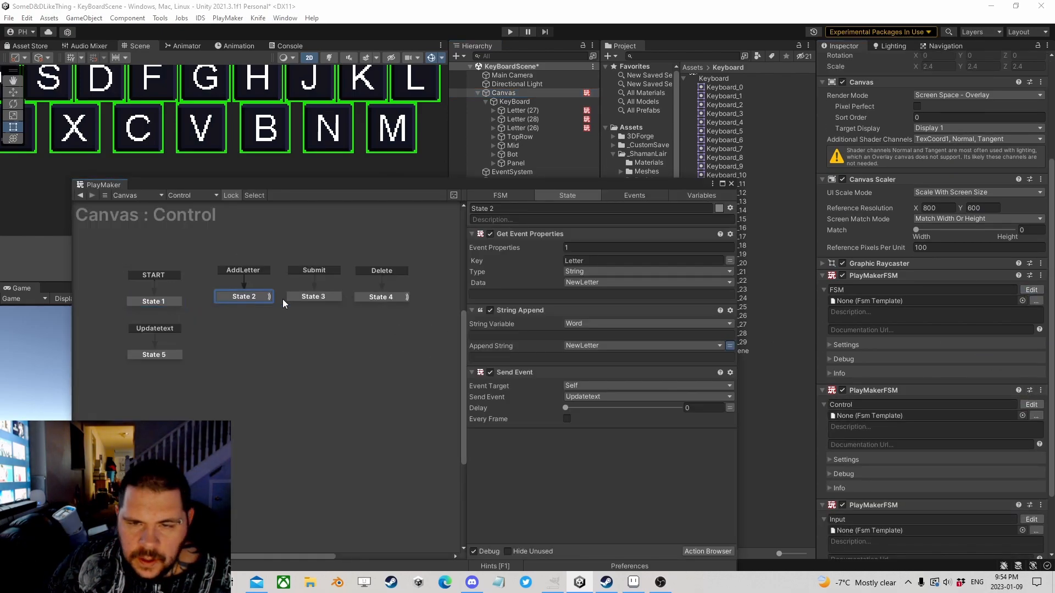
pyautogui.click(245, 288)
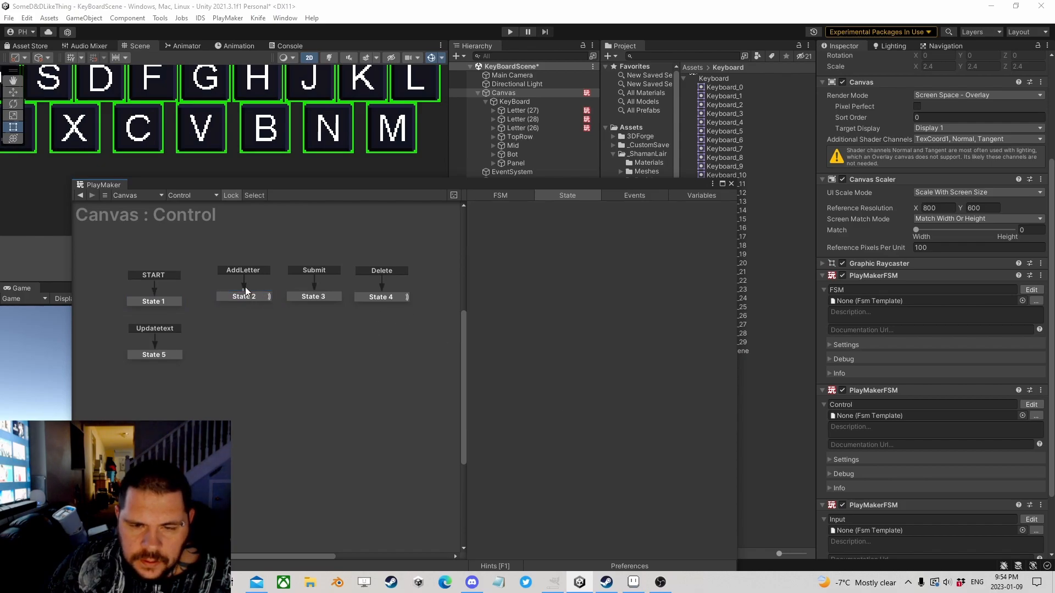
pyautogui.moveTo(247, 297); pyautogui.dragTo(241, 303)
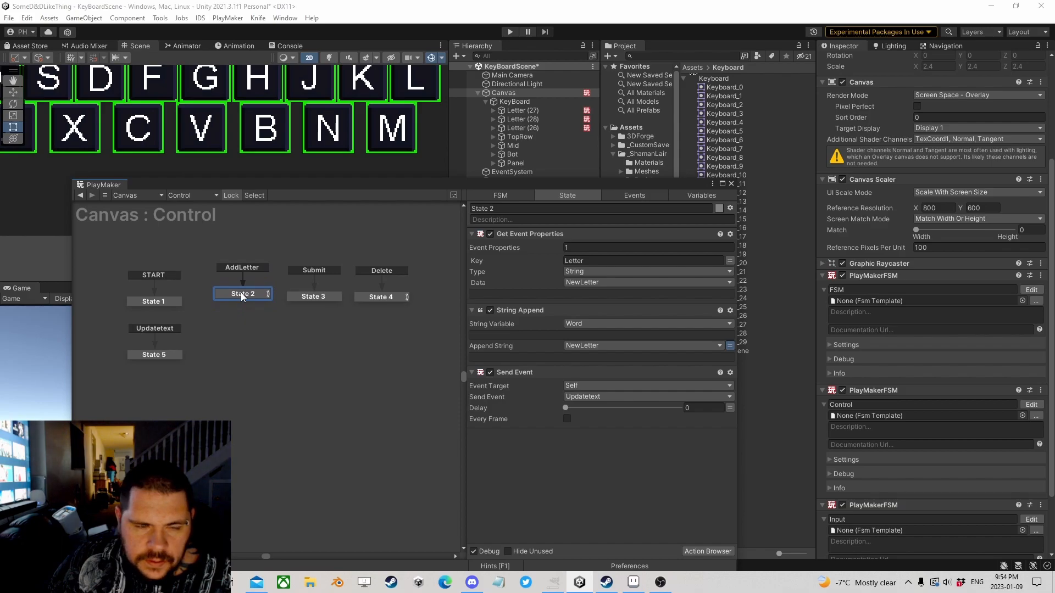
# - Copy the Get String Length action from State 4 and paste it before String Append in State 2
pyautogui.click(368, 297)
pyautogui.rightClick(551, 232)
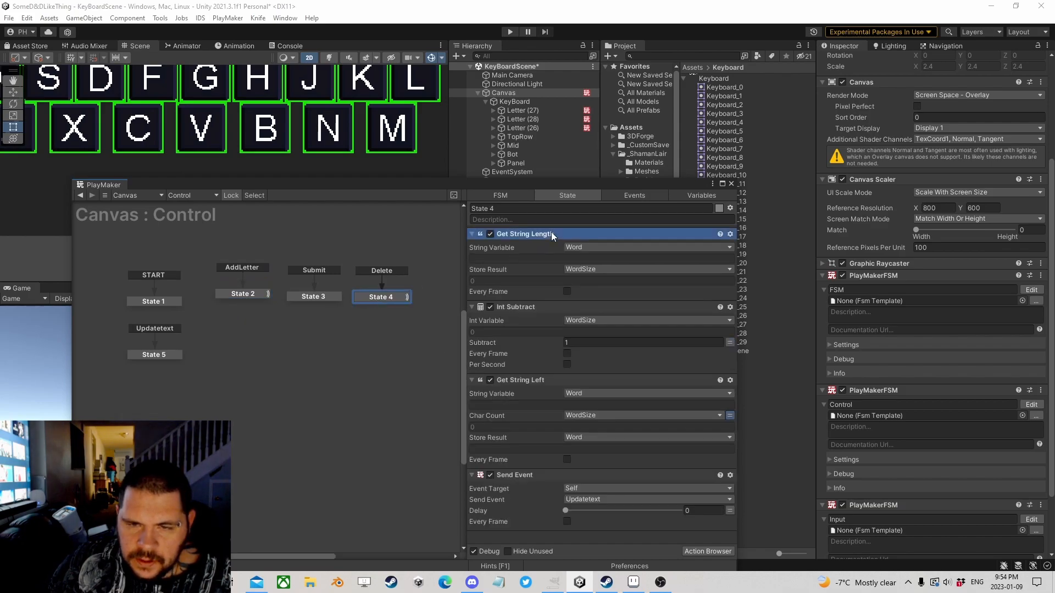
pyautogui.click(604, 309)
pyautogui.click(255, 295)
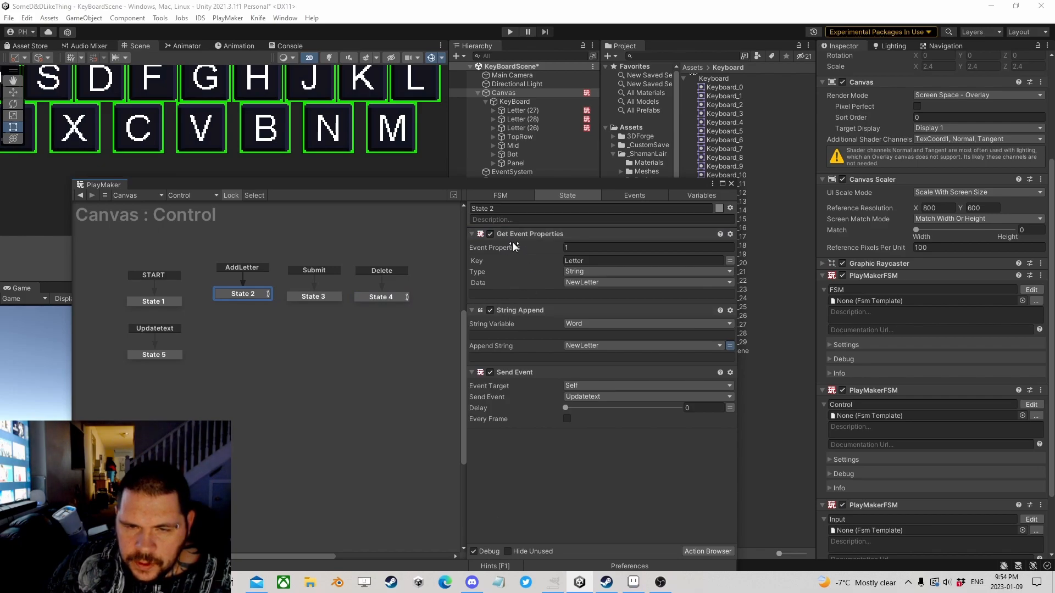
pyautogui.rightClick(521, 310)
pyautogui.click(586, 398)
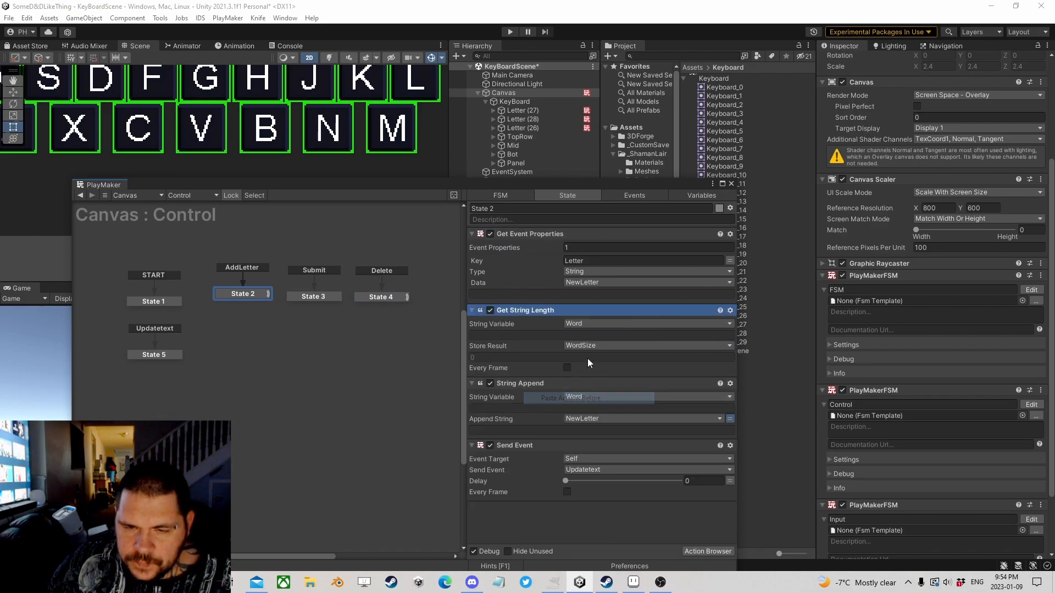
# - Add an Int Compare action to State 2 and place it between Get String Length and String Append
pyautogui.click(708, 549)
pyautogui.write('int com')
pyautogui.press('Return')
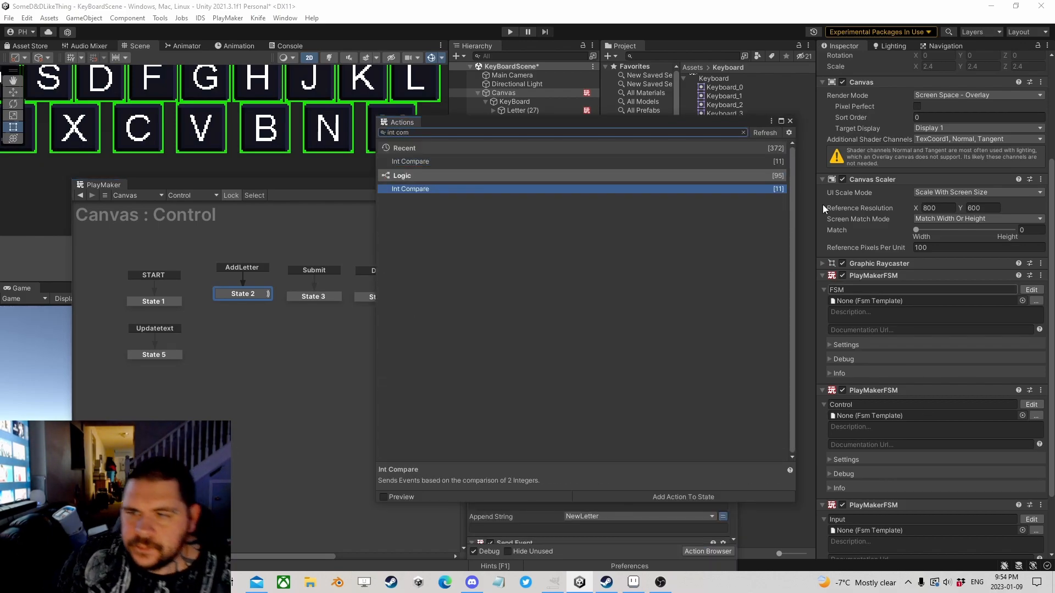
pyautogui.click(790, 120)
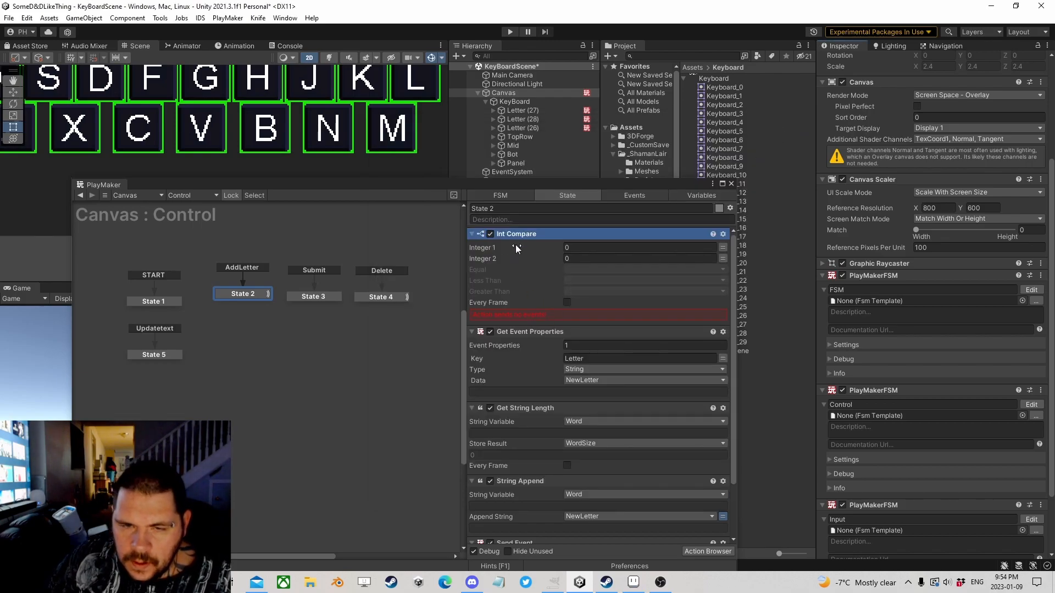
pyautogui.moveTo(516, 234); pyautogui.dragTo(540, 477)
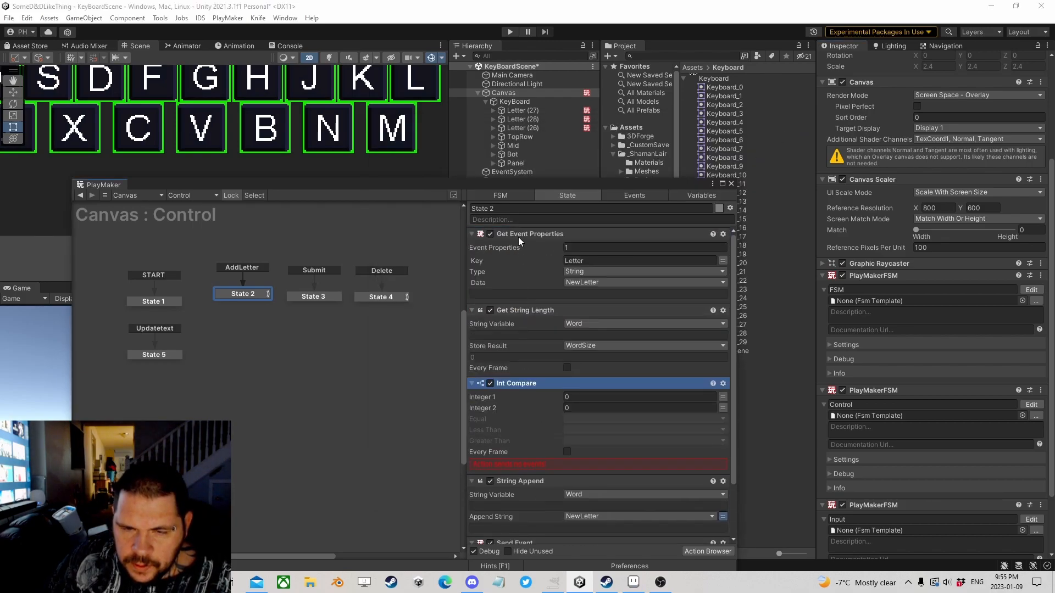
# - Set Int Compare's Integer 1 to the WordSize variable and Integer 2 to 12
pyautogui.click(723, 396)
pyautogui.click(626, 397)
pyautogui.click(596, 421)
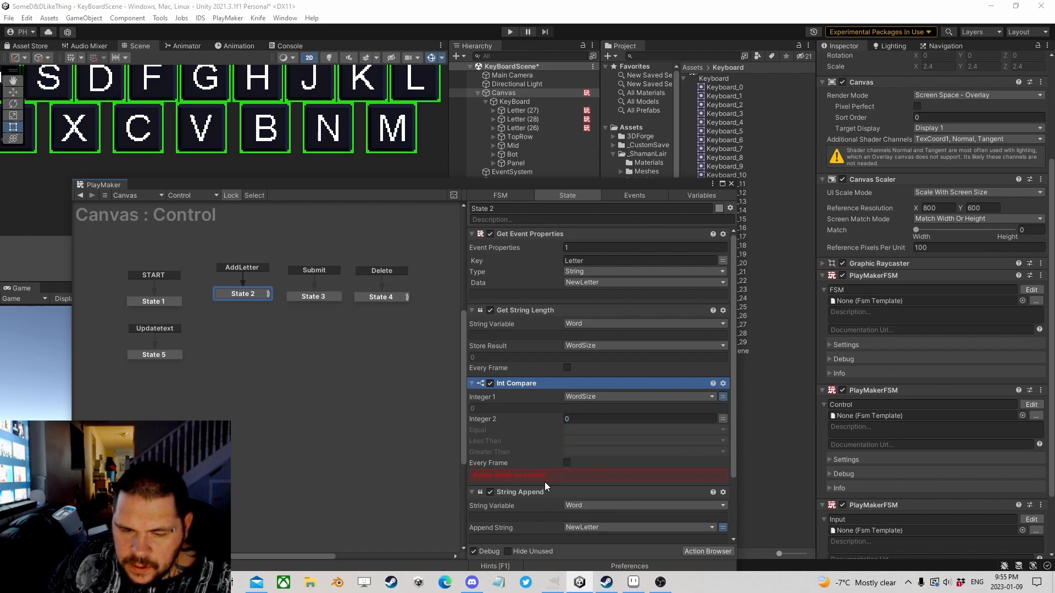
pyautogui.moveTo(391, 191); pyautogui.dragTo(449, 102)
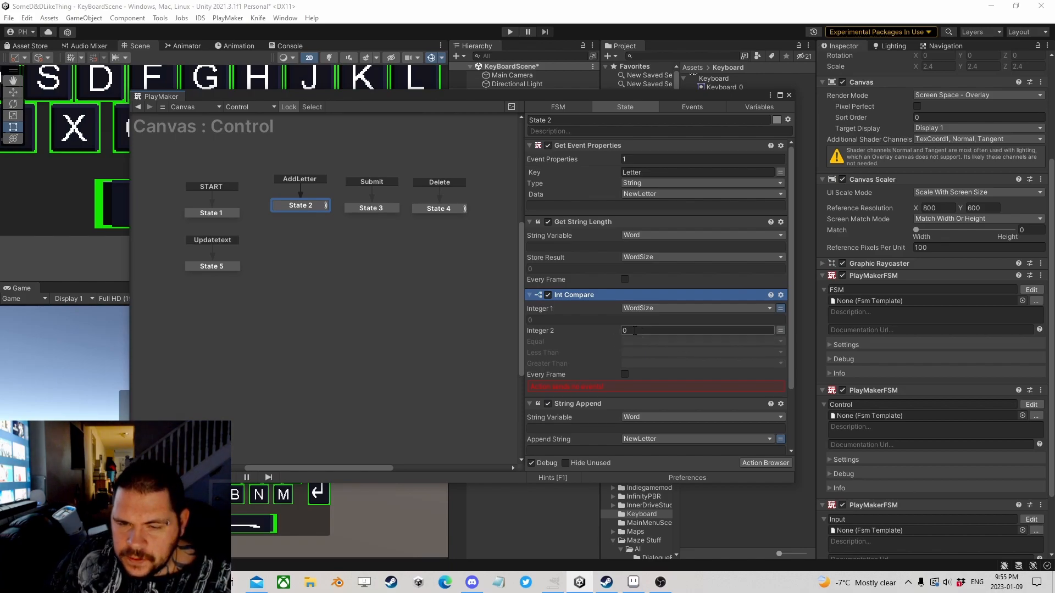
pyautogui.write('12')
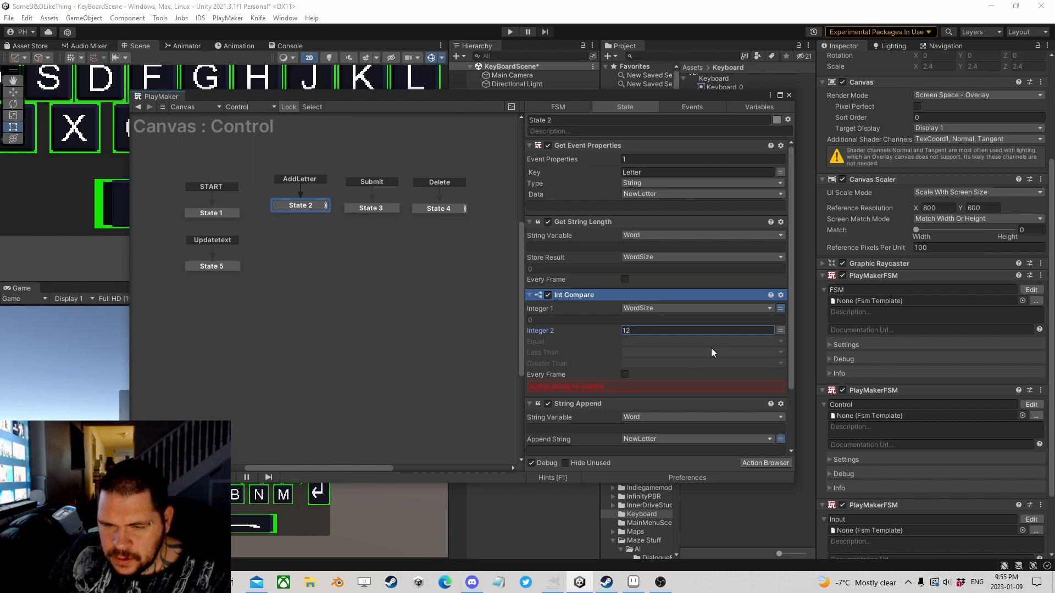
# - Set Int Compare's Greater Than and Equal events to Updatetext, and close the FSM editor
pyautogui.click(633, 364)
pyautogui.click(642, 423)
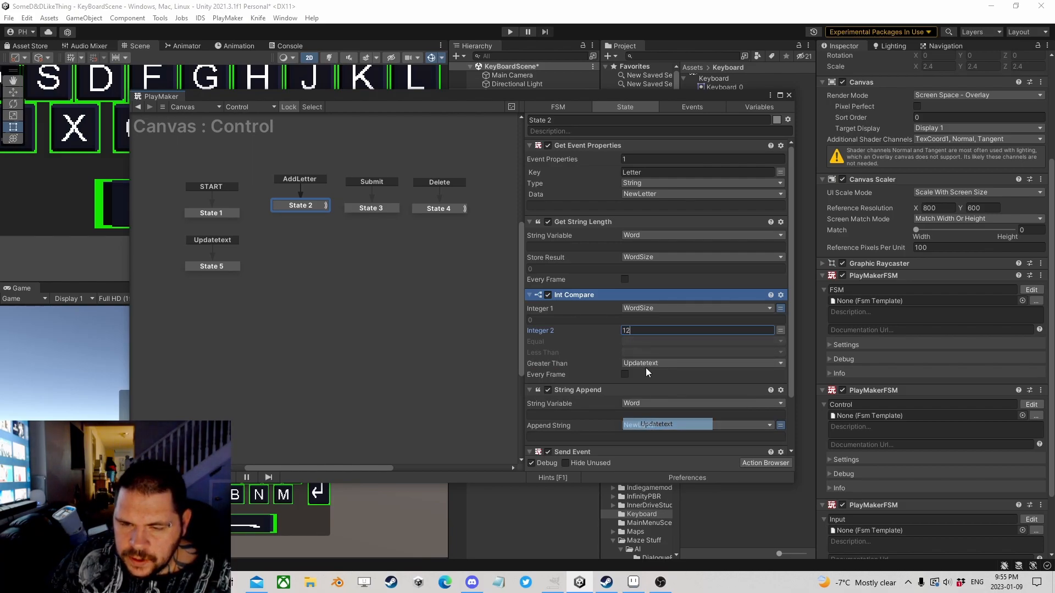
pyautogui.click(636, 342)
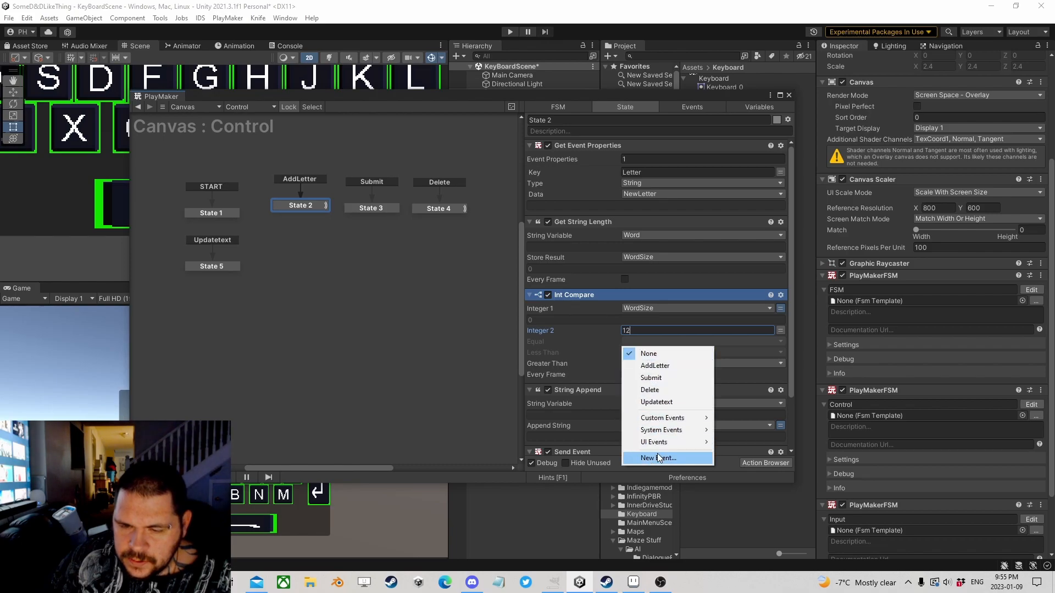
pyautogui.click(656, 401)
pyautogui.scroll(-3, 687, 362)
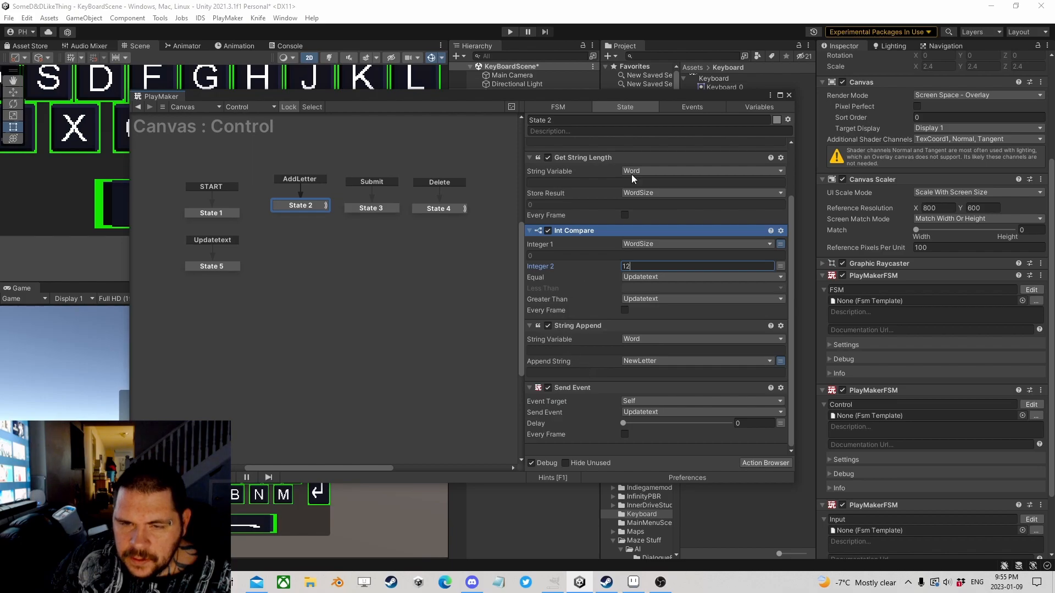
pyautogui.click(789, 95)
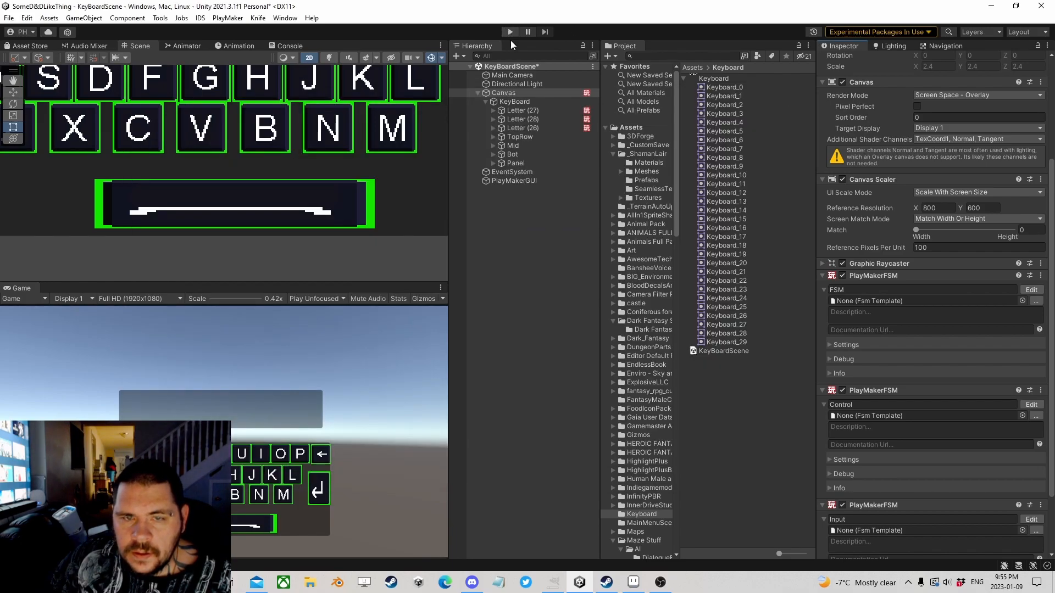
# - Set the KeyBoard object's scale to 0 and start Play mode
pyautogui.click(520, 101)
pyautogui.click(937, 204)
pyautogui.write('0')
pyautogui.click(511, 32)
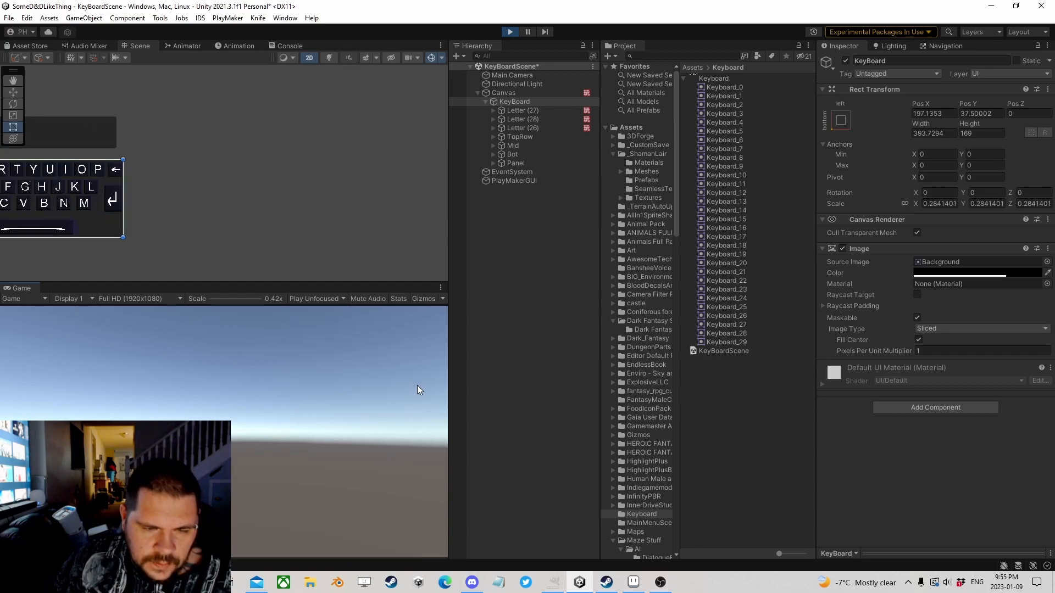
# - Test letter entry in the running game by navigating to the F and D keys and entering FFDD
pyautogui.press('Left')
pyautogui.press('Left')
pyautogui.press('Down')
pyautogui.press('Left')
pyautogui.press('Left')
pyautogui.press('Left')
pyautogui.press('Left')
pyautogui.press('Left')
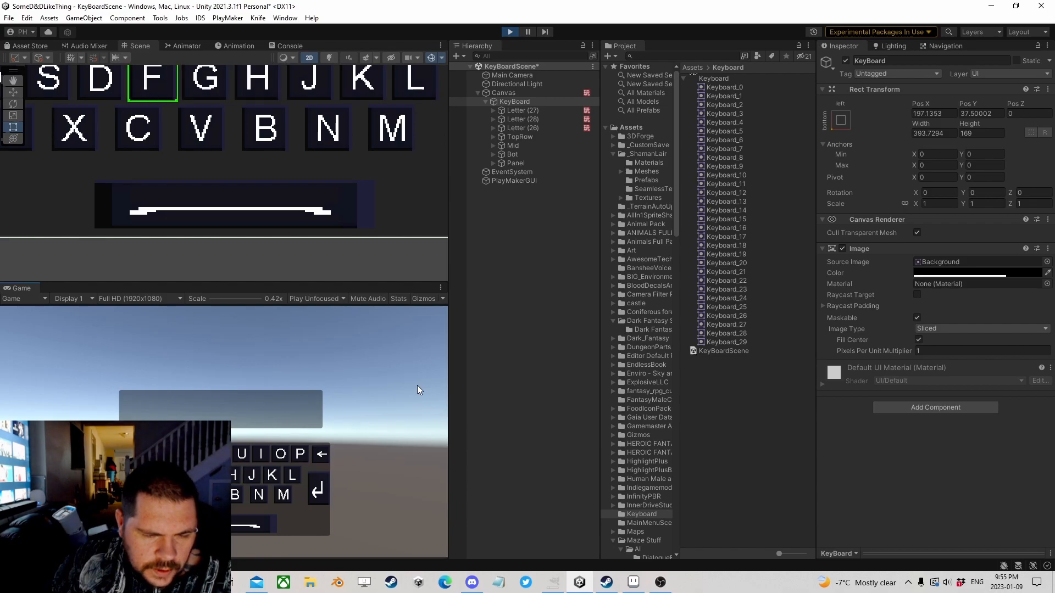
pyautogui.press('Return')
pyautogui.press('Left')
pyautogui.press('Return')
pyautogui.press('Return')
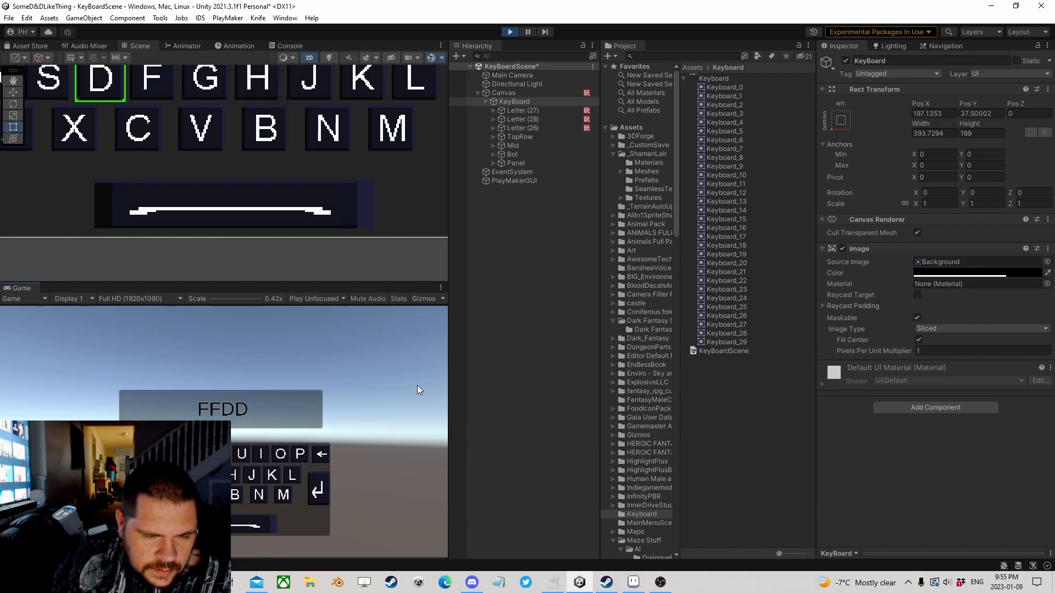
# - Test the space key by adding a space followed by BB to the word
pyautogui.press('Down')
pyautogui.press('Down')
pyautogui.press('Up')
pyautogui.press('Return')
pyautogui.press('Return')
# - Navigate to the on-screen backspace key and test it by repeatedly deleting letters from the word
pyautogui.press('Up')
pyautogui.press('Up')
pyautogui.press('Right')
pyautogui.press('Right')
pyautogui.press('Right')
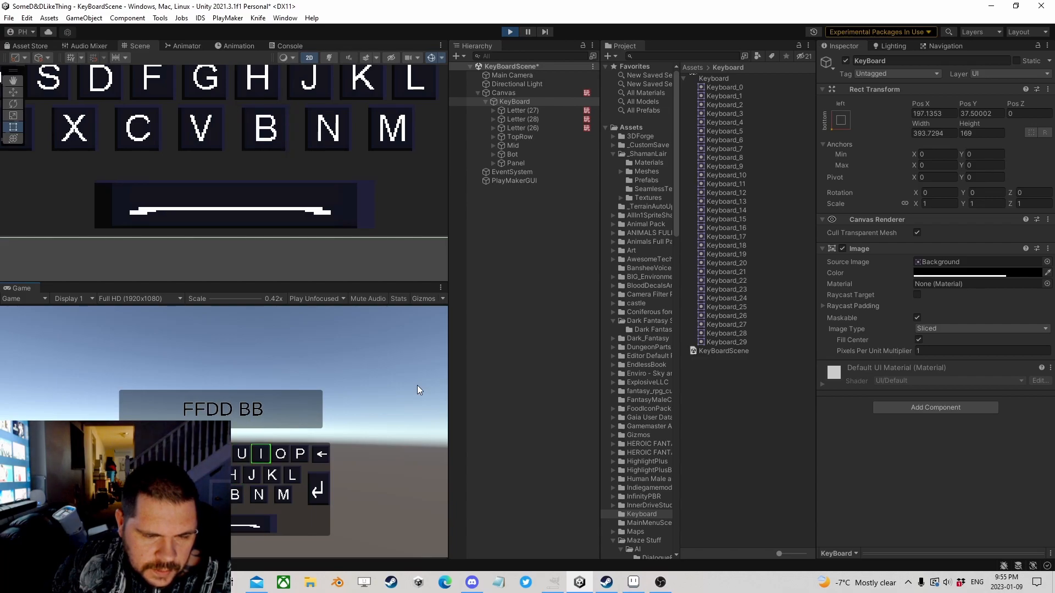
pyautogui.press('Right')
pyautogui.press('Return')
pyautogui.press('Return')
pyautogui.press('Return')
pyautogui.press('Return')
pyautogui.press('Return')
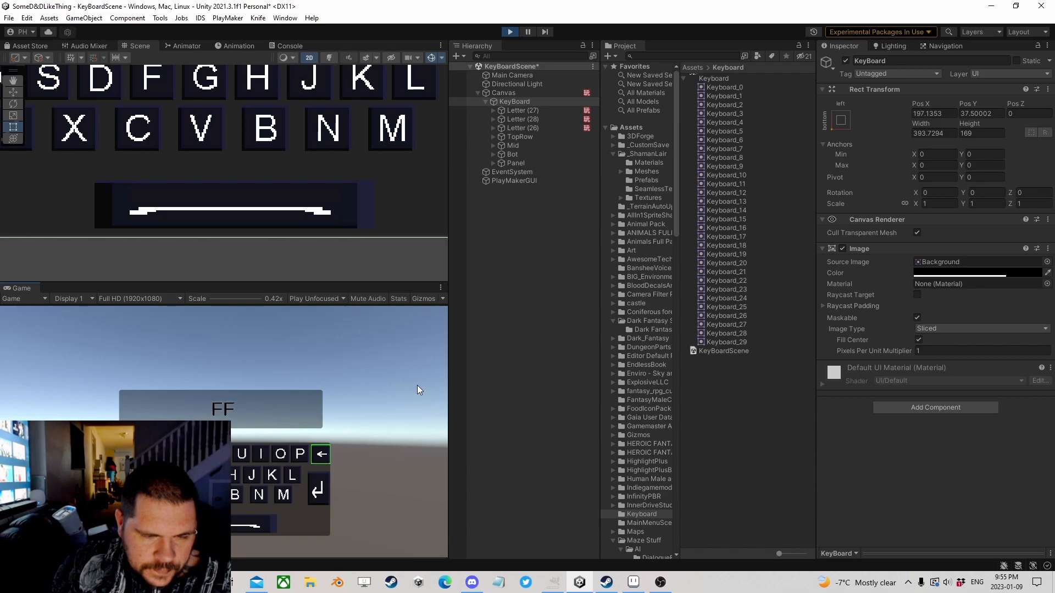
# - Test the 12-letter limit by entering P, O, I and Y, and repeatedly entering R
pyautogui.press('Left')
pyautogui.press('Return')
pyautogui.press('Left')
pyautogui.press('Return')
pyautogui.press('Left')
pyautogui.press('Return')
pyautogui.press('Left')
pyautogui.press('Left')
pyautogui.press('Return')
pyautogui.press('Left')
pyautogui.press('Left')
pyautogui.press('Return')
pyautogui.press('Return')
pyautogui.press('Return')
pyautogui.press('Return')
pyautogui.press('Return')
pyautogui.press('Return')
pyautogui.press('Return')
pyautogui.press('Return')
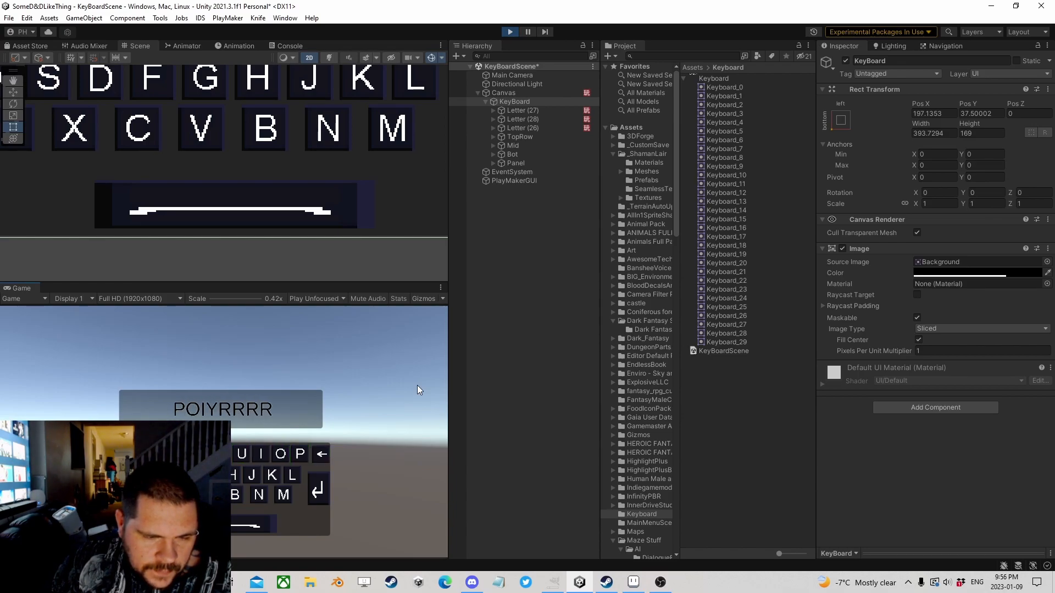
# - Move the key selection down and across to the on-screen enter key and submit the word
pyautogui.press('Down')
pyautogui.press('Down')
pyautogui.press('Left')
pyautogui.press('Right')
pyautogui.press('Right')
pyautogui.press('Right')
pyautogui.press('Right')
pyautogui.press('Right')
pyautogui.press('Right')
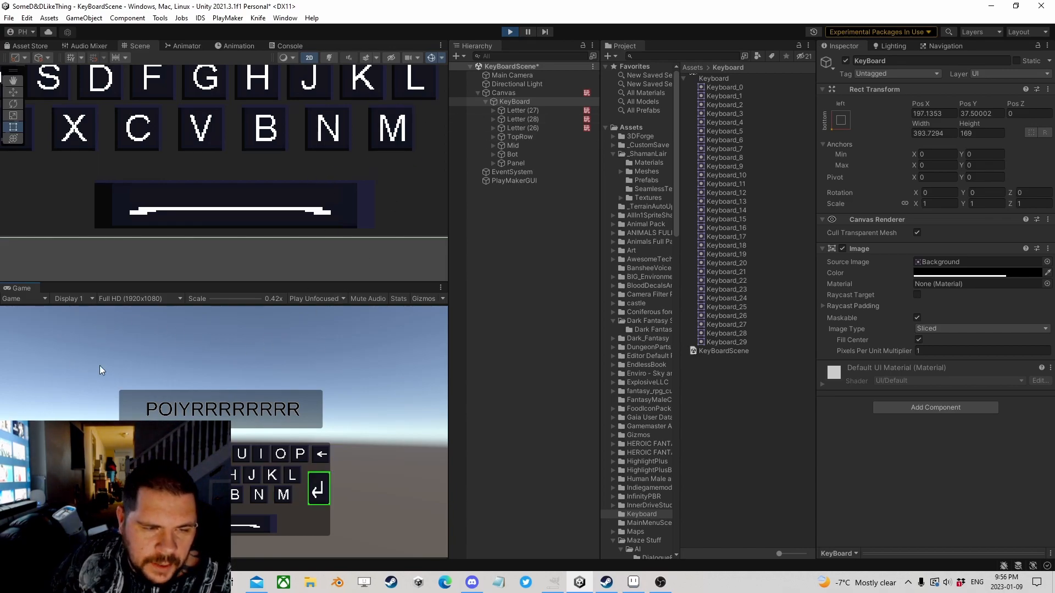
# - Inspect the running Canvas Control FSM's Submit state and the Word variable's value, and close the FSM editor
pyautogui.click(540, 93)
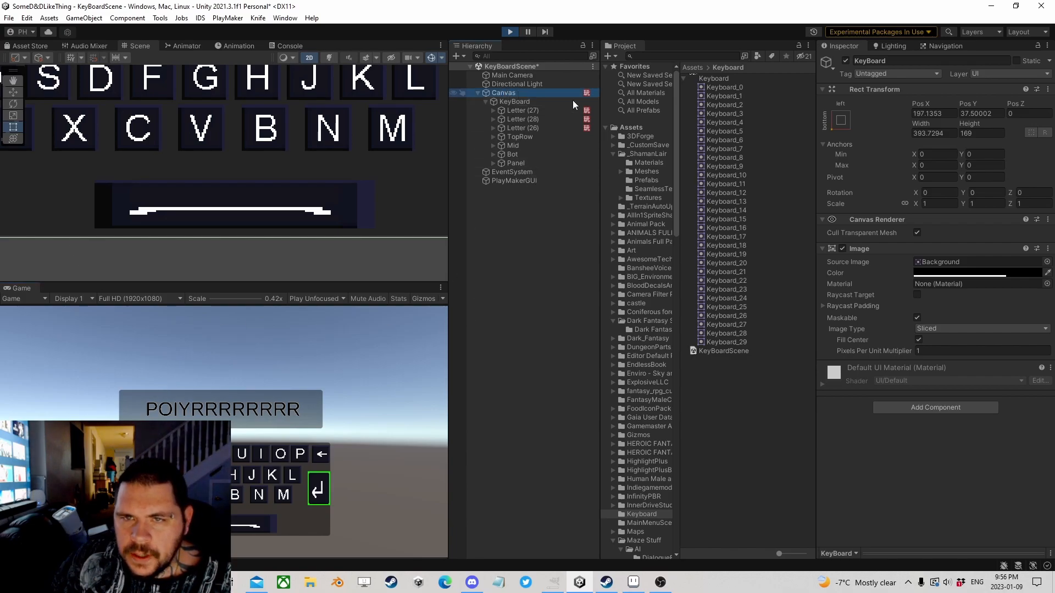
pyautogui.scroll(-1, 993, 401)
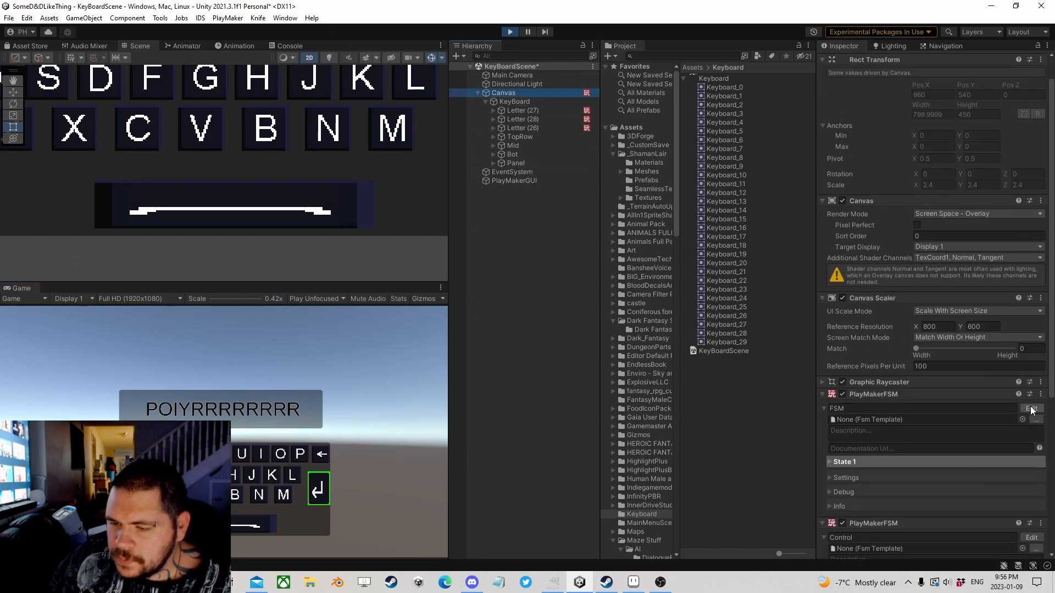
pyautogui.click(1022, 536)
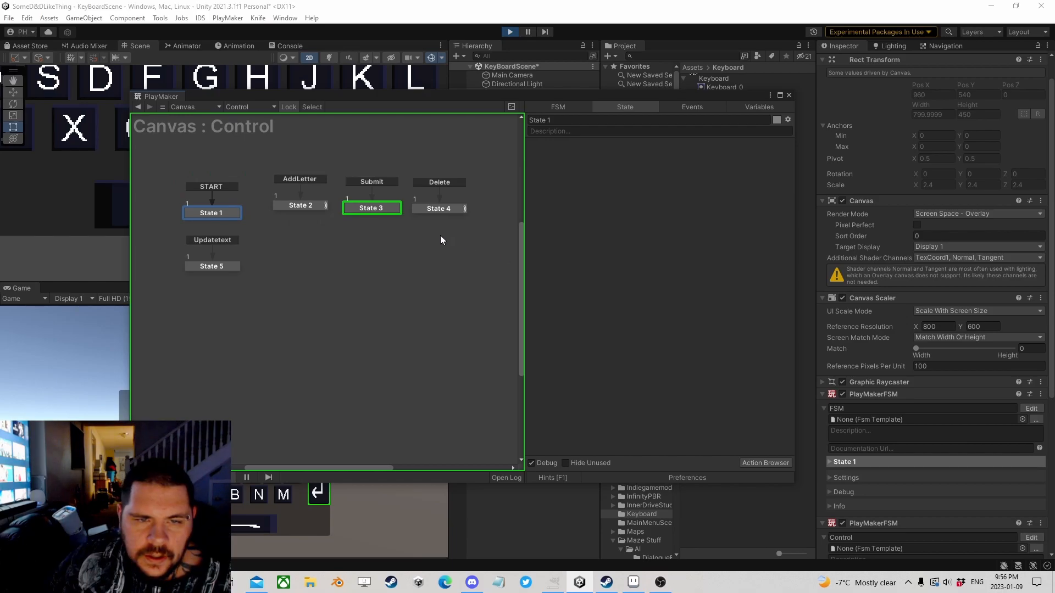
pyautogui.click(371, 209)
pyautogui.click(435, 208)
pyautogui.click(368, 209)
pyautogui.click(760, 107)
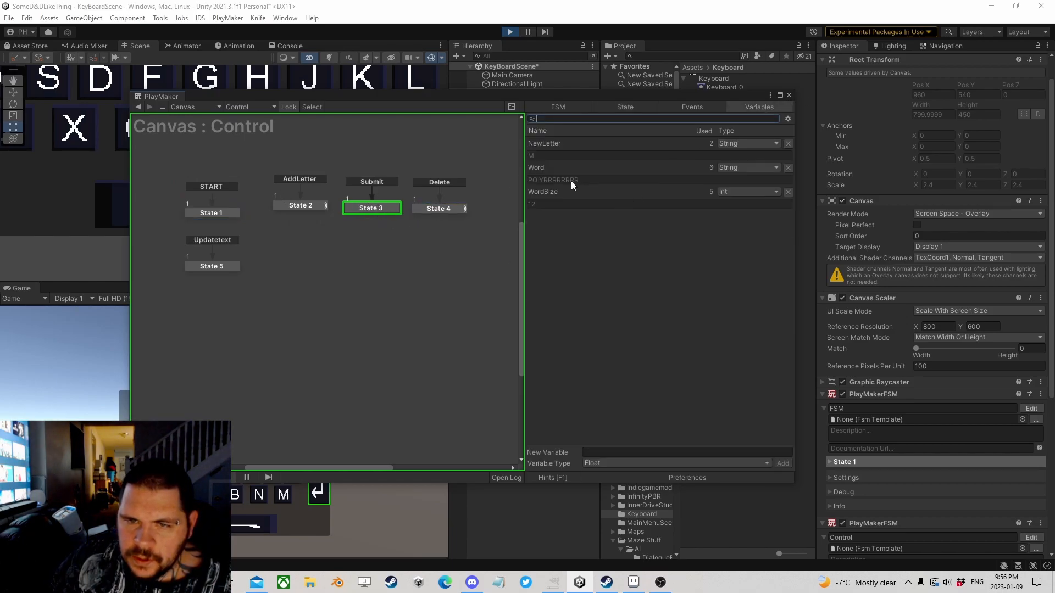
pyautogui.click(542, 167)
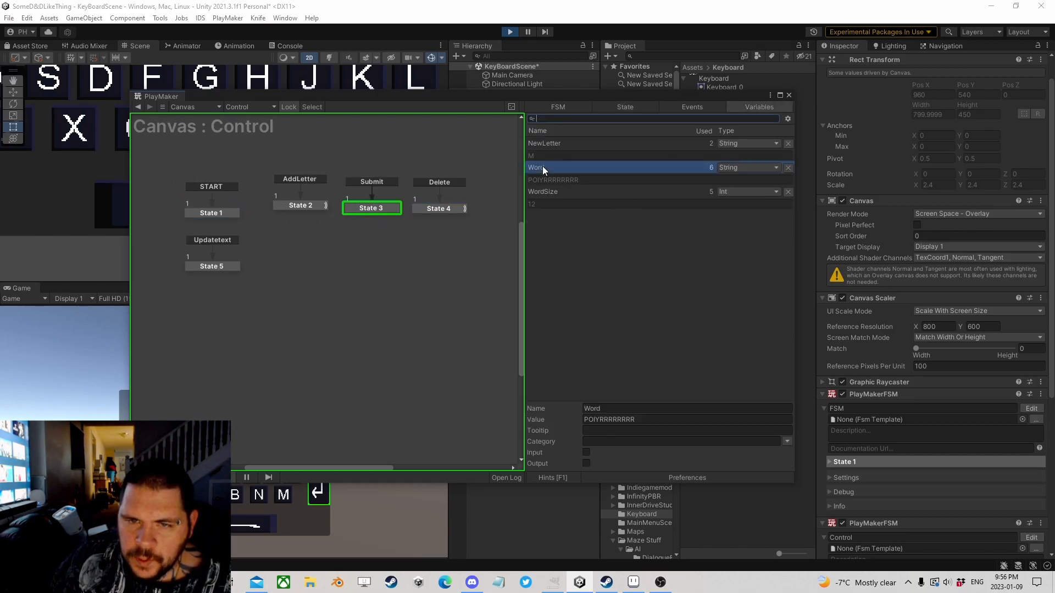
pyautogui.click(788, 96)
# - Test hiding the on-screen keyboard in the running game
pyautogui.click(374, 379)
pyautogui.press('Escape')
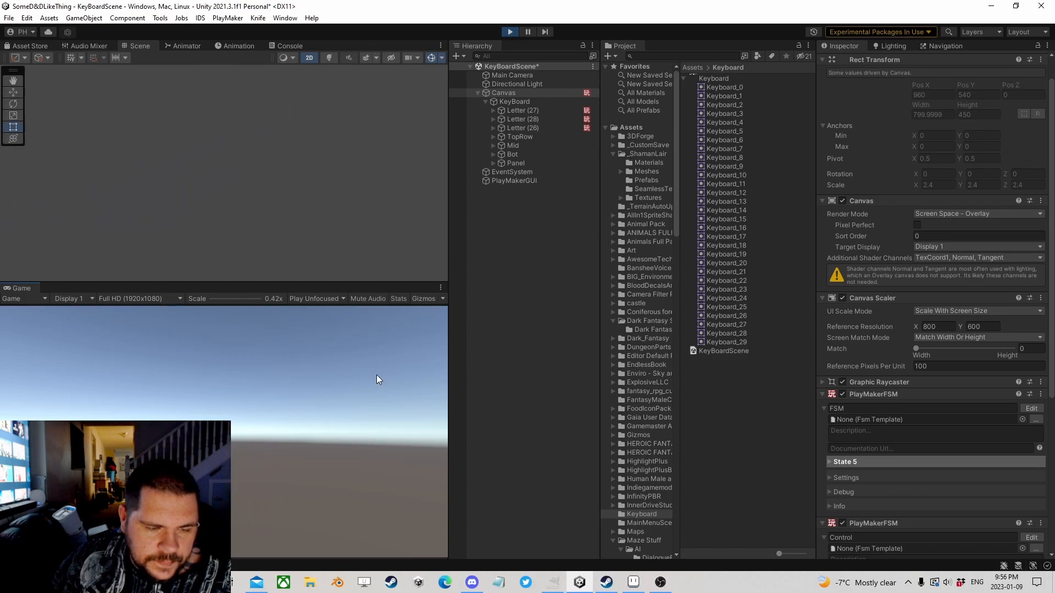
# - Enlarge the Game view, widen the Hierarchy, and select KeyBoard with Play mode stopped
pyautogui.moveTo(300, 286); pyautogui.dragTo(329, 230)
pyautogui.moveTo(449, 322); pyautogui.dragTo(515, 316)
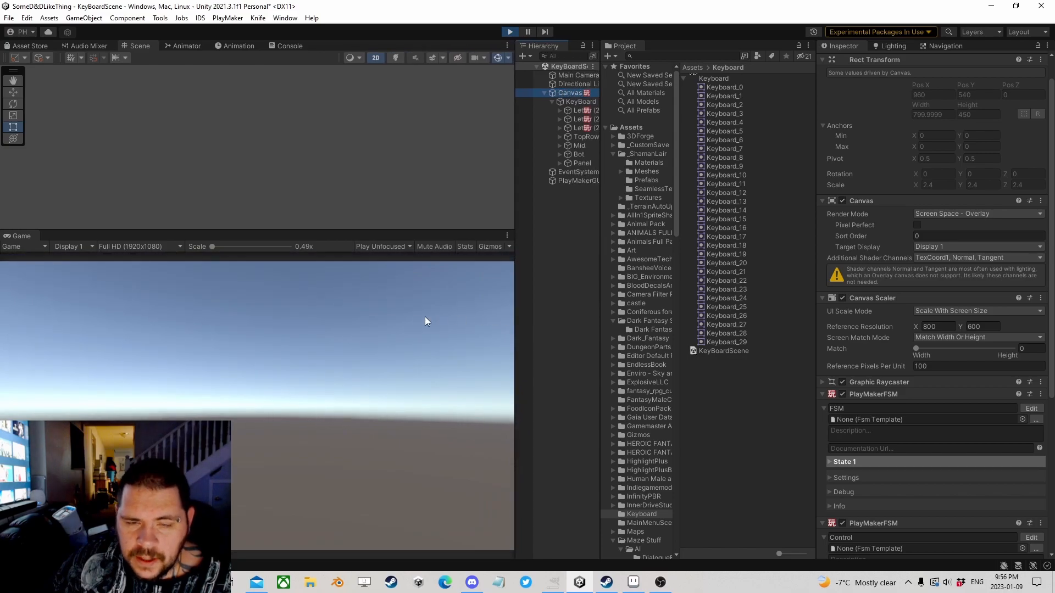
pyautogui.moveTo(602, 229); pyautogui.dragTo(685, 229)
pyautogui.click(581, 250)
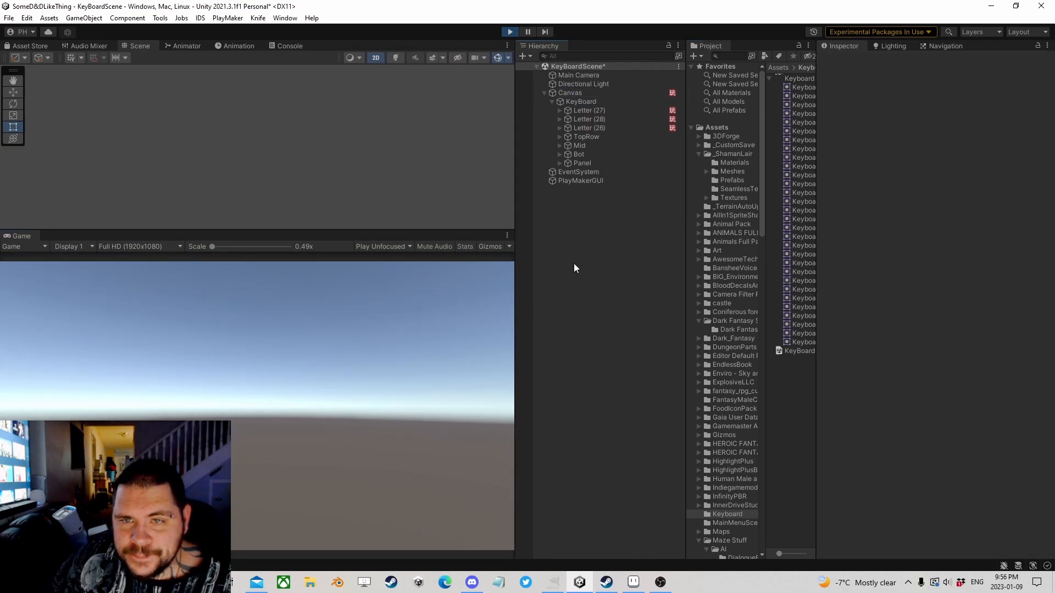
pyautogui.click(581, 101)
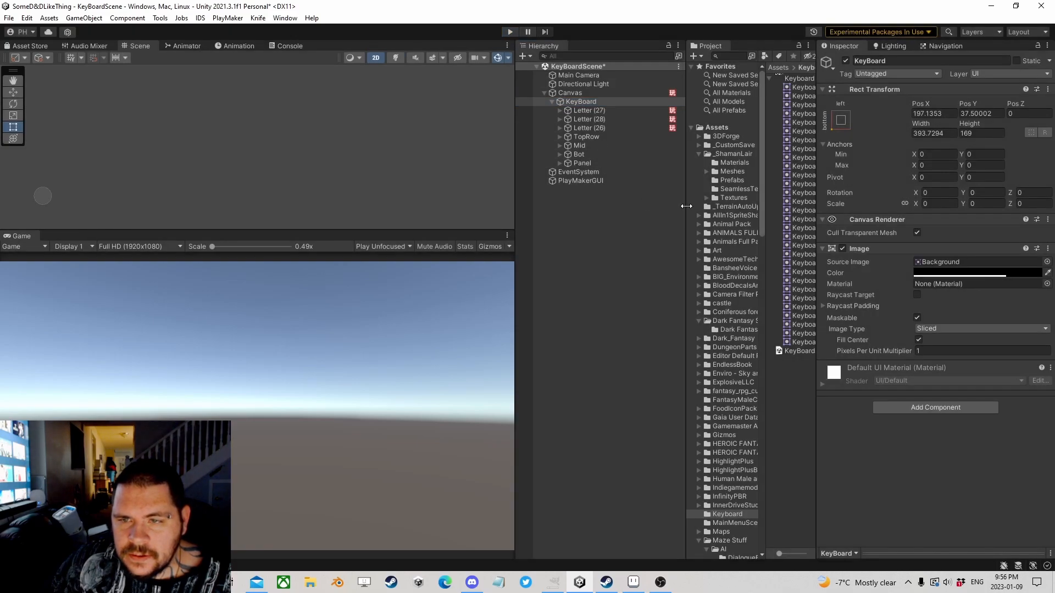
# - Widen the Project window and its folder tree, and collapse the _ShamanLair folder and the Keyboard sprite sheet
pyautogui.moveTo(686, 207); pyautogui.dragTo(499, 211)
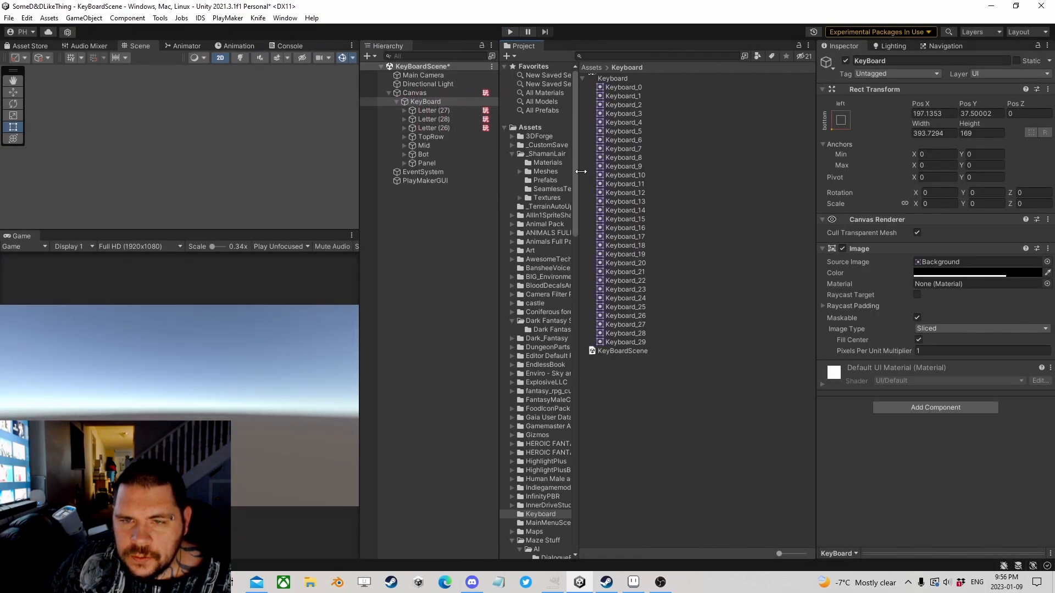
pyautogui.moveTo(580, 172); pyautogui.dragTo(658, 170)
pyautogui.click(512, 153)
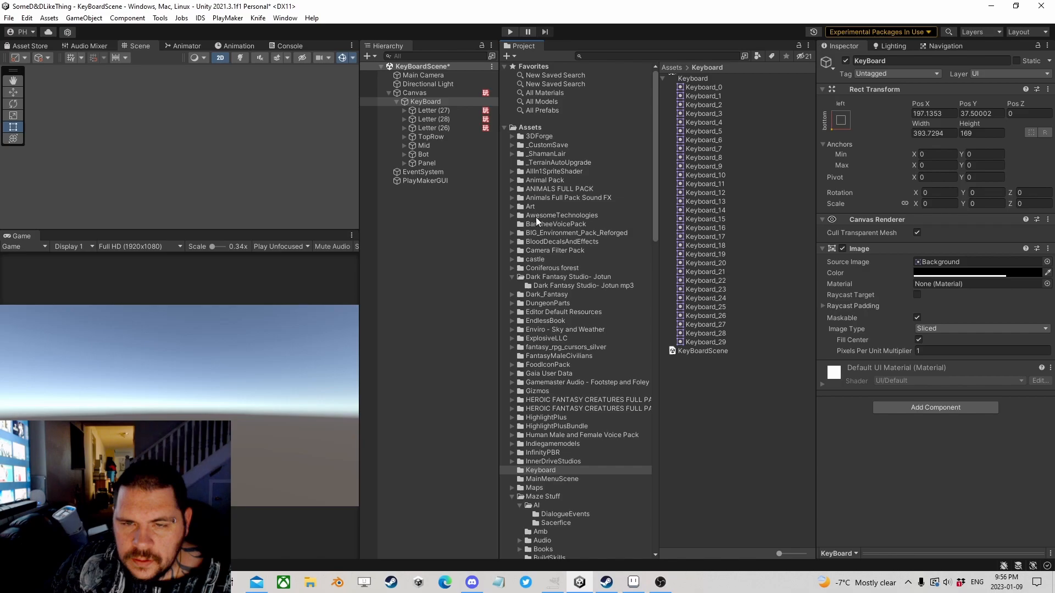
pyautogui.click(693, 79)
pyautogui.click(663, 78)
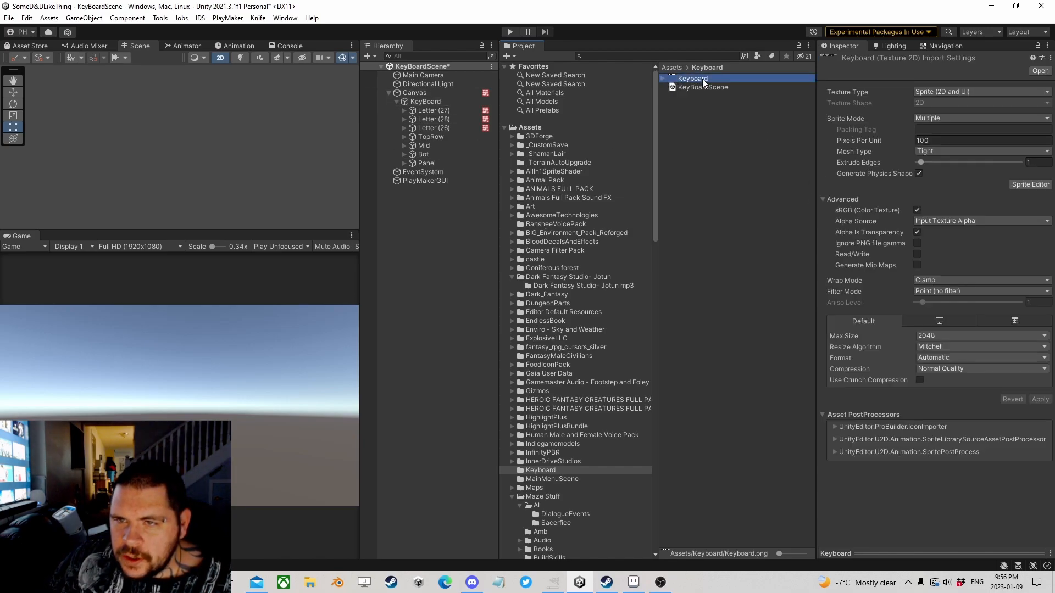
# - Preview the Keyboard texture and inspect the KeyBoardScene asset in the Keyboard folder
pyautogui.click(936, 553)
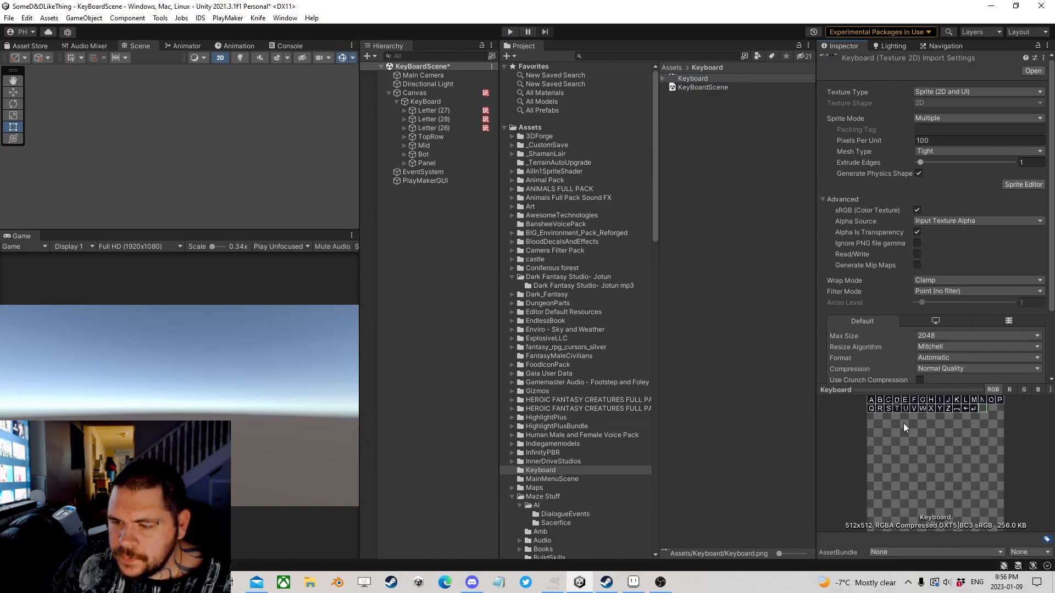
pyautogui.click(701, 119)
pyautogui.click(698, 88)
pyautogui.click(693, 79)
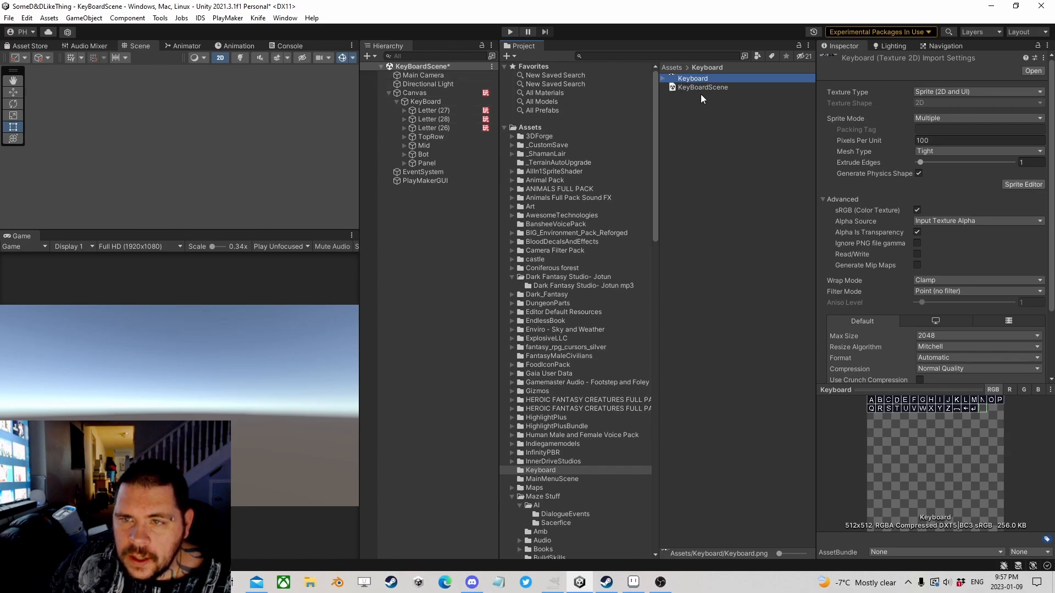
pyautogui.click(556, 470)
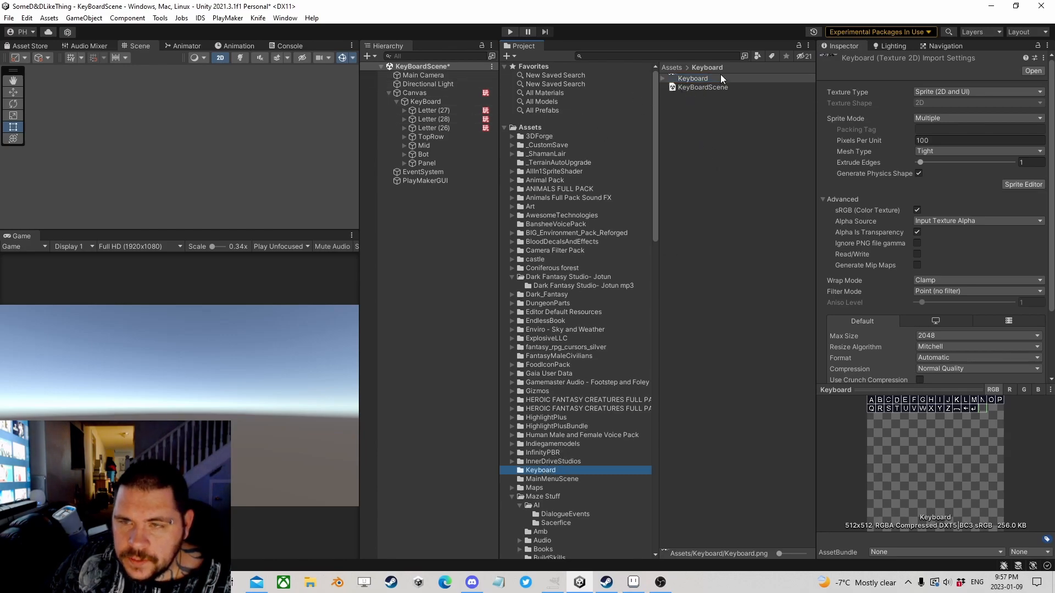
pyautogui.click(682, 81)
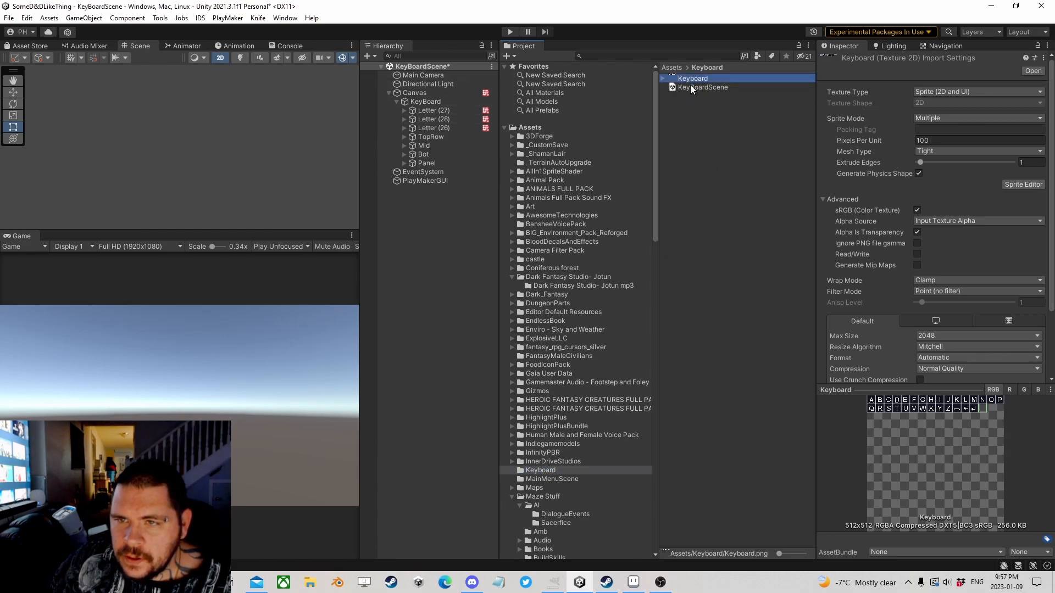
pyautogui.click(682, 88)
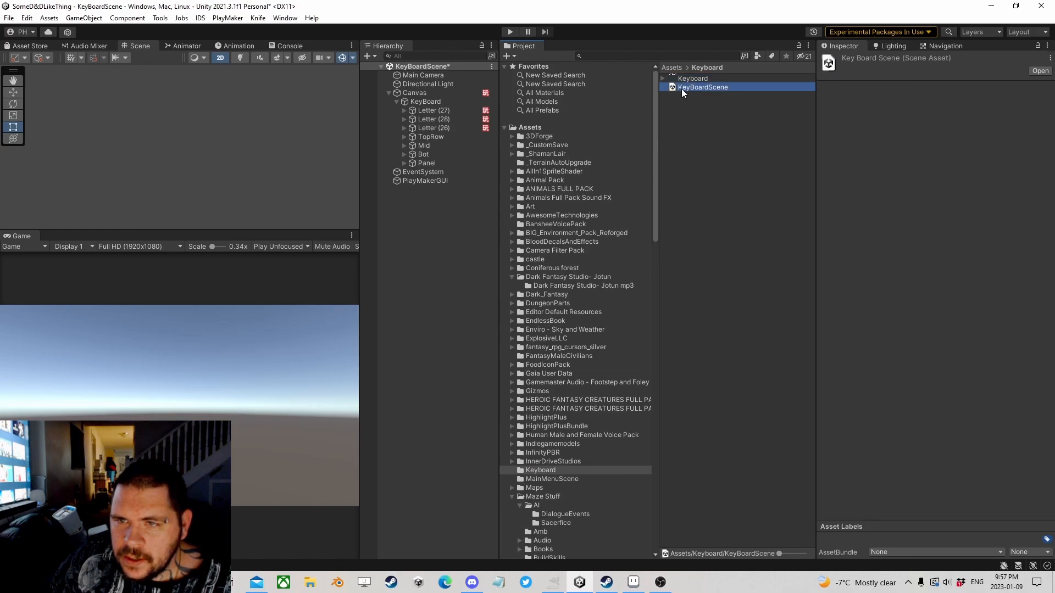
pyautogui.click(693, 106)
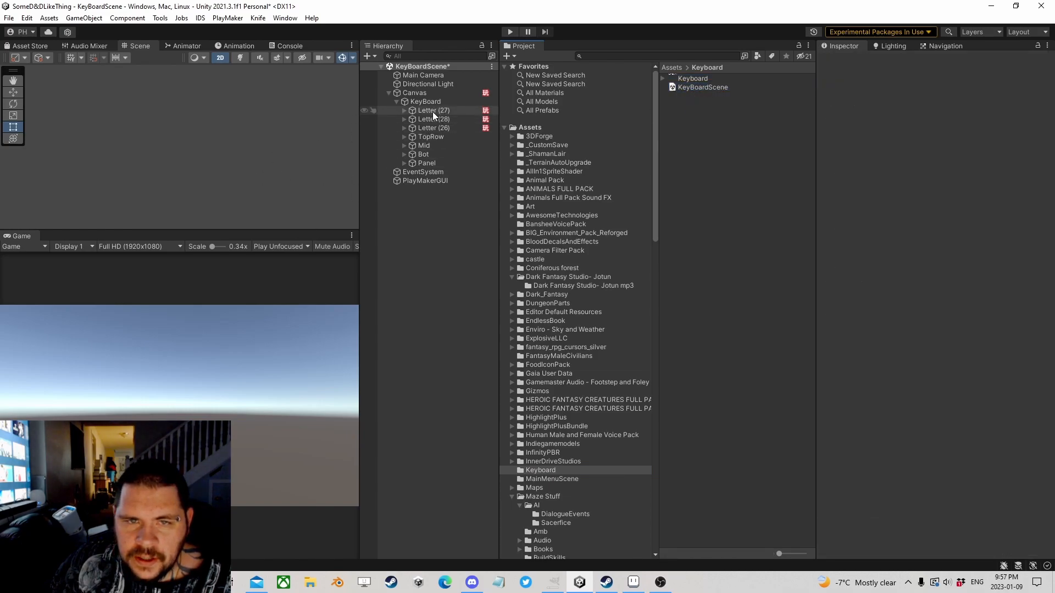
# - Add an Audio Source component to the Canvas object
pyautogui.click(415, 93)
pyautogui.scroll(-5, 934, 346)
pyautogui.scroll(-3, 957, 418)
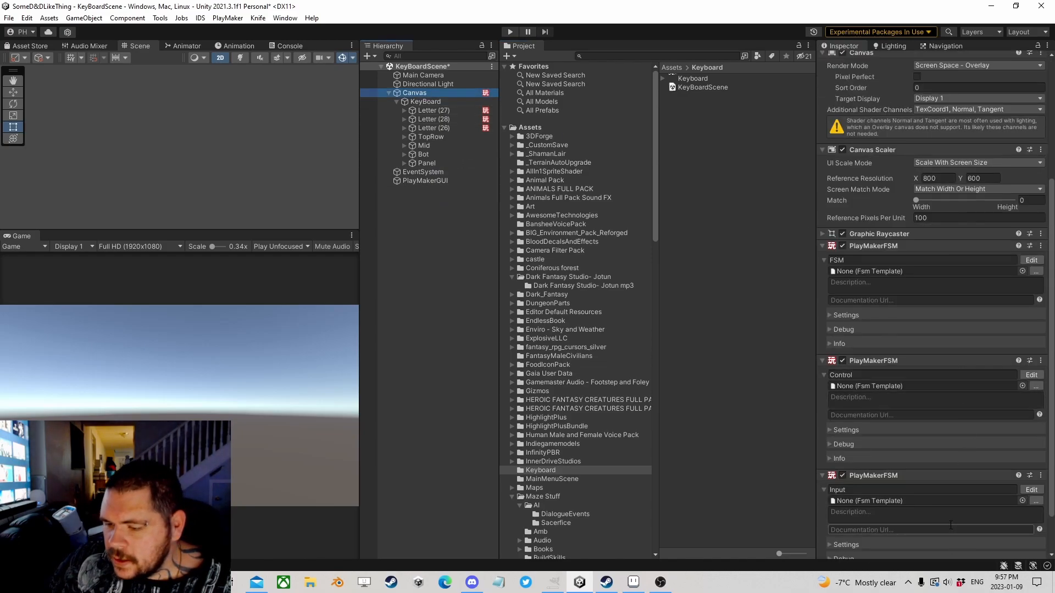
pyautogui.click(942, 546)
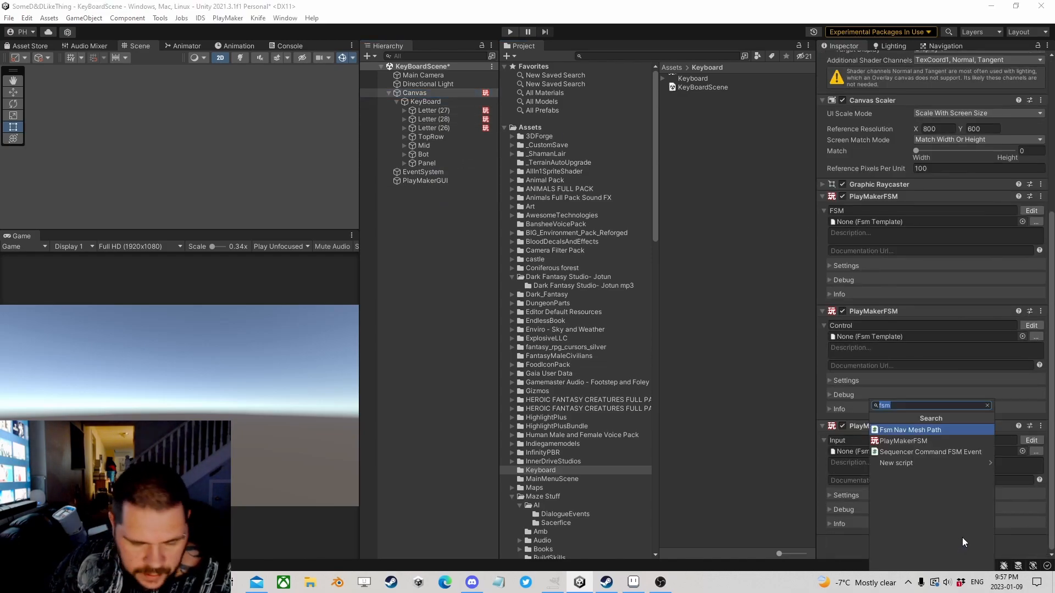
pyautogui.write('audio')
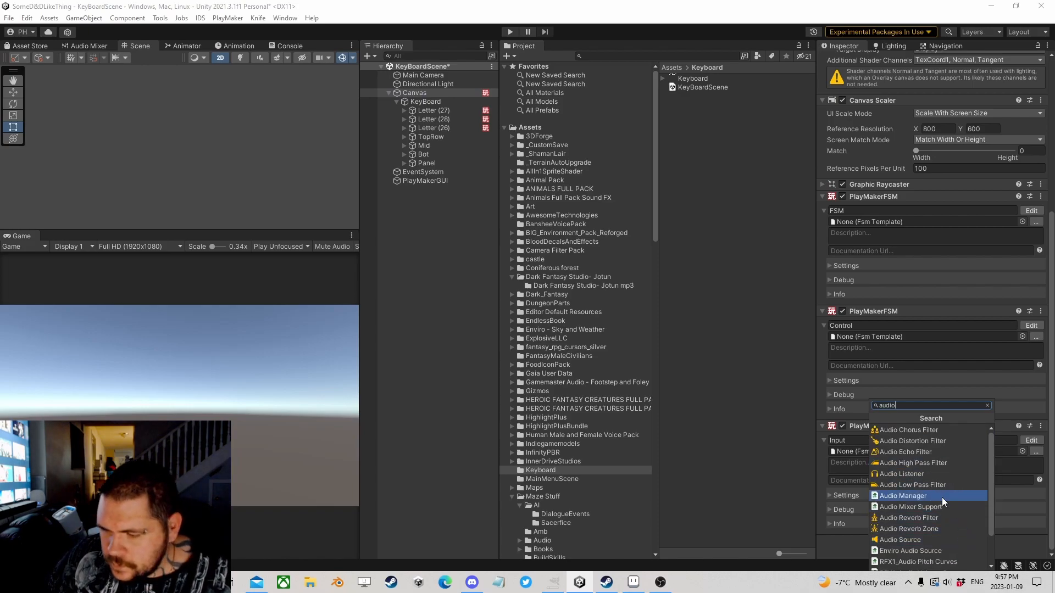
pyautogui.click(920, 540)
pyautogui.scroll(-4, 1001, 202)
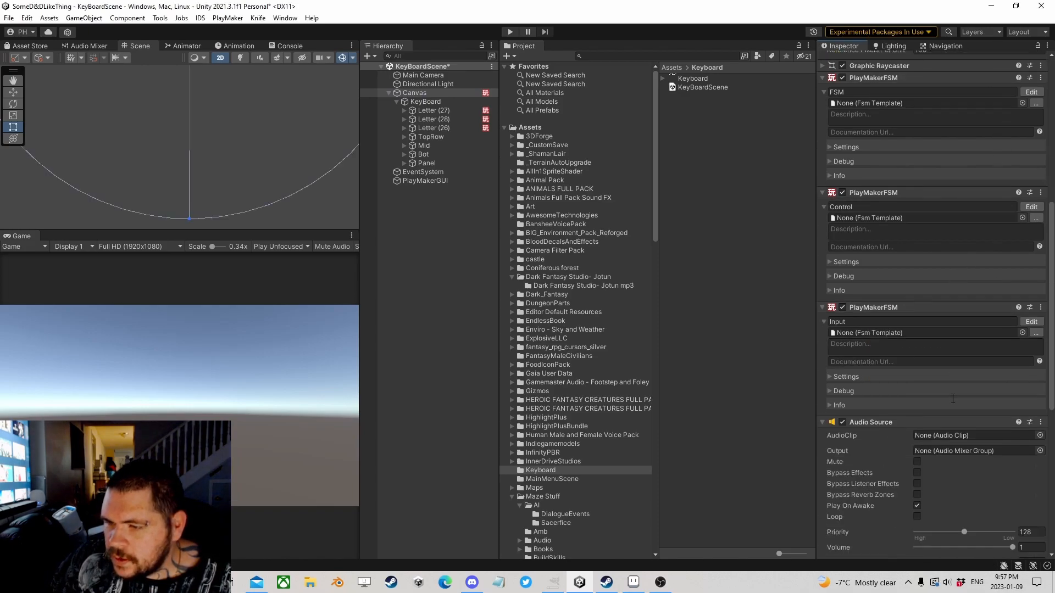
# - Inspect the AddLetter state's actions in the Canvas Control FSM and close the FSM editor
pyautogui.scroll(1, 961, 379)
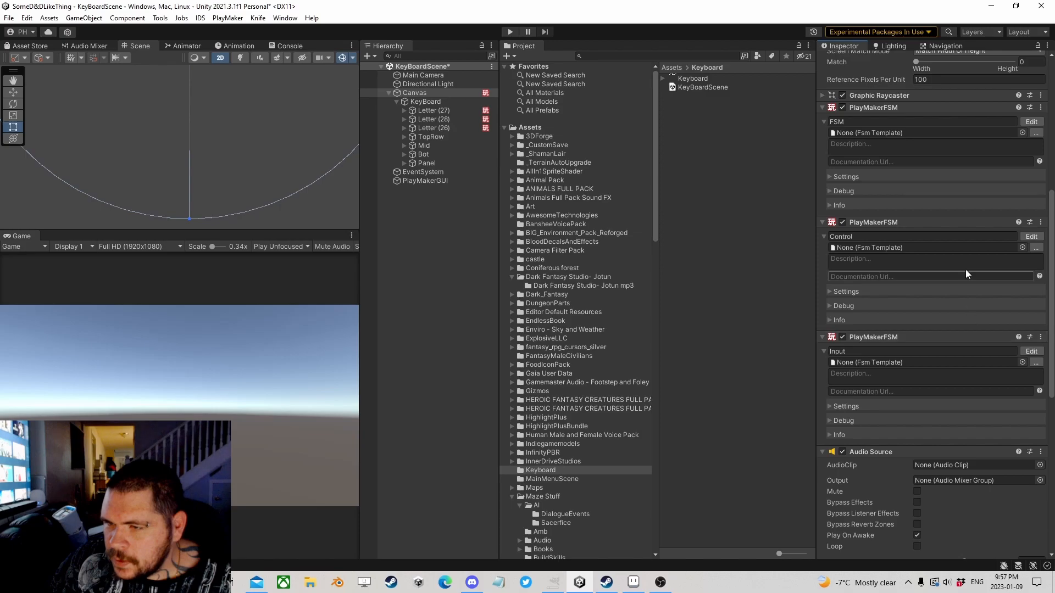
pyautogui.click(1031, 236)
pyautogui.click(298, 206)
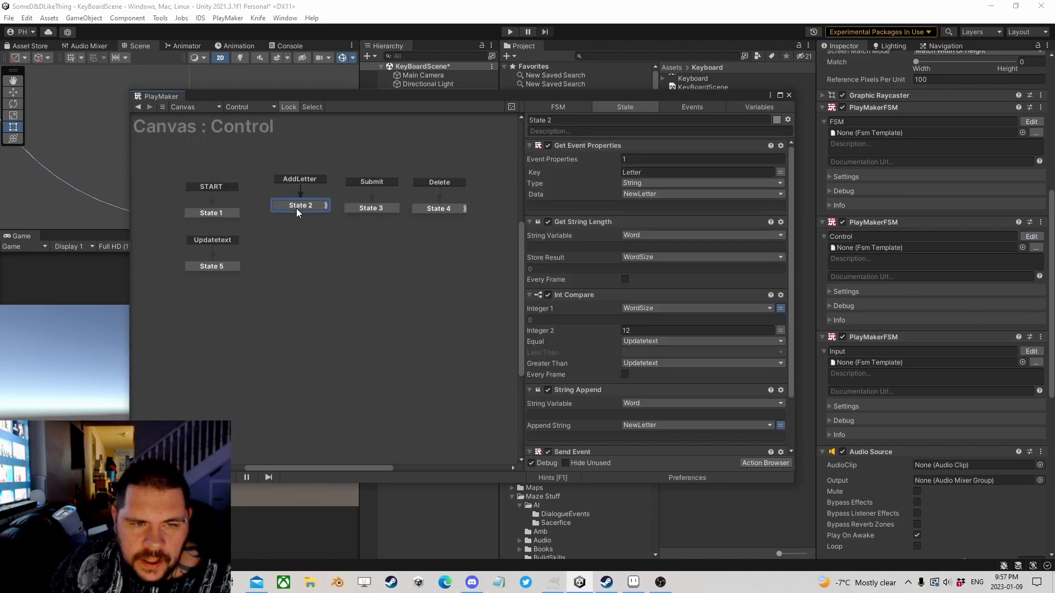
pyautogui.scroll(-2, 659, 368)
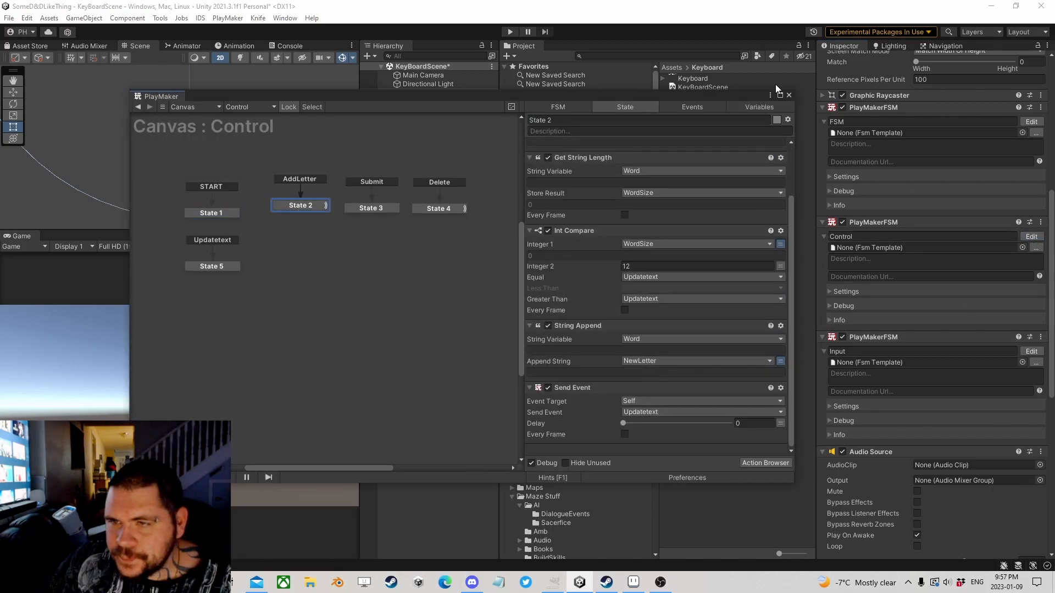
pyautogui.click(789, 95)
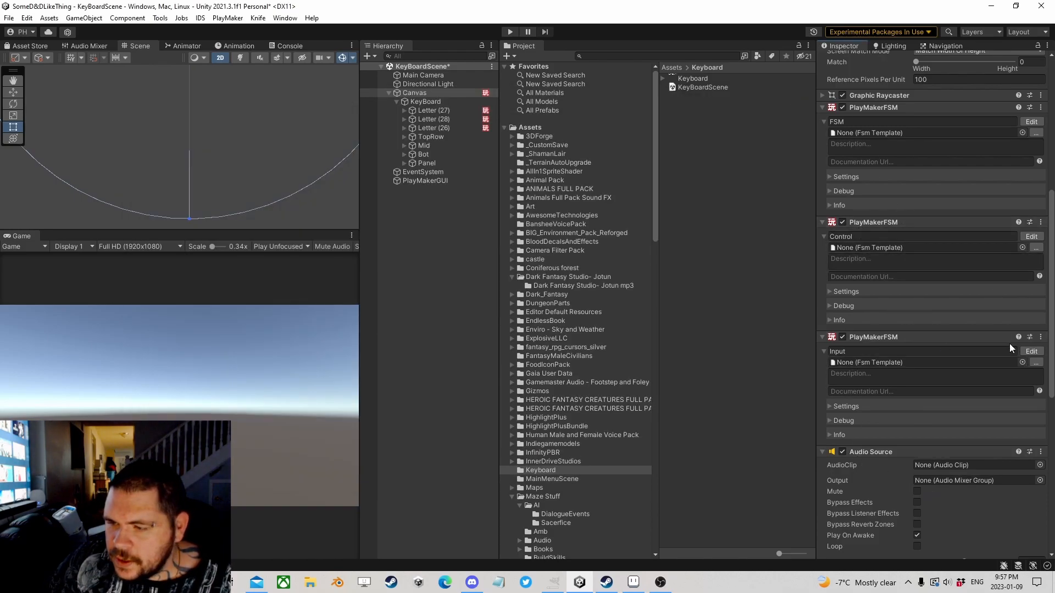
# - Inspect the three states of the Canvas Input FSM, including State 2's Get Key Down action, and close the FSM editor
pyautogui.click(1031, 351)
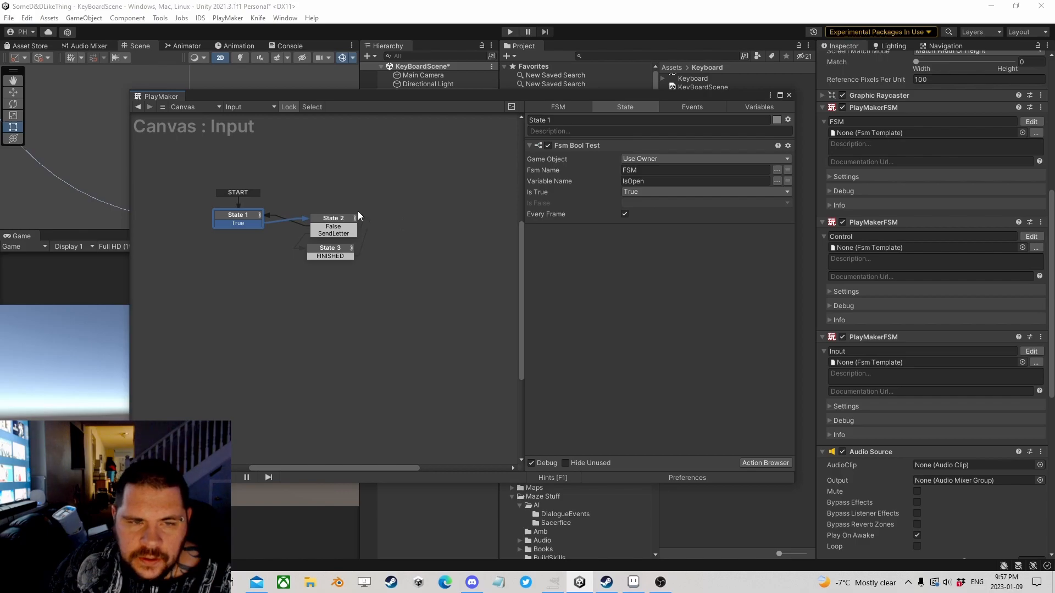
pyautogui.moveTo(242, 215); pyautogui.dragTo(239, 217)
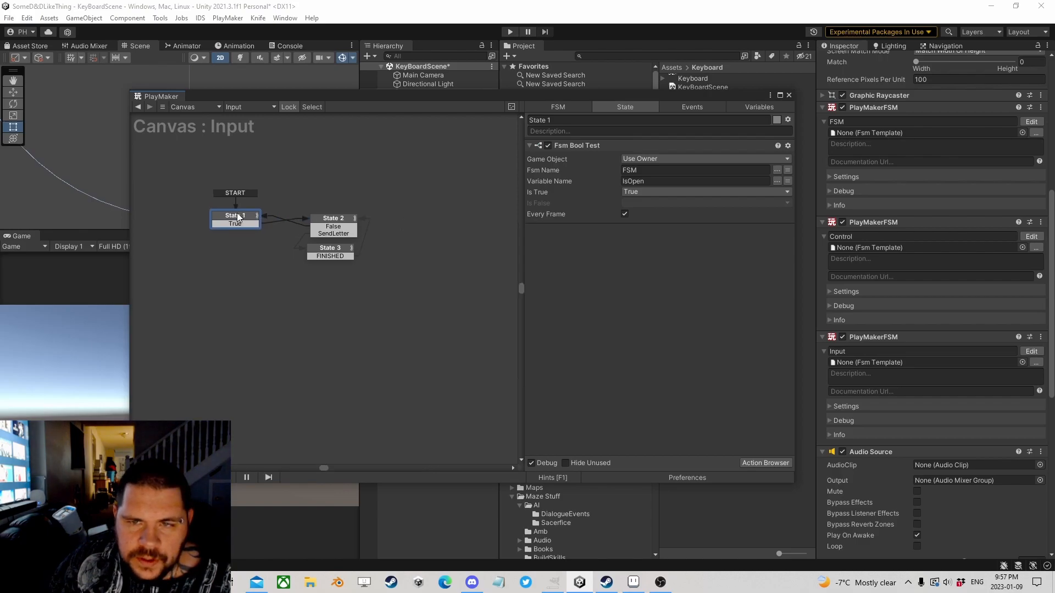
pyautogui.click(338, 251)
pyautogui.click(345, 226)
pyautogui.click(588, 229)
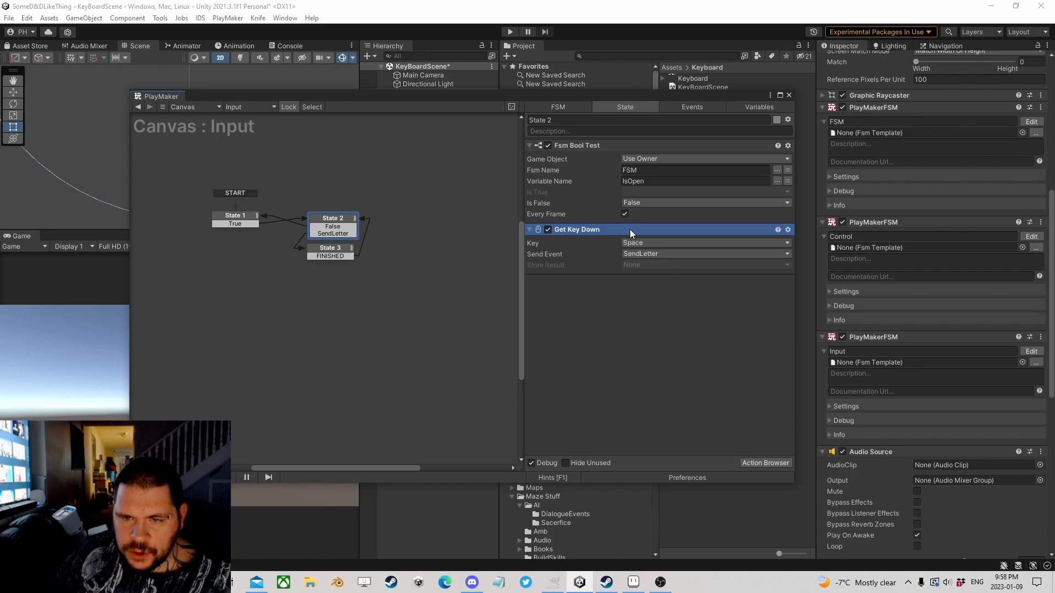
pyautogui.click(788, 96)
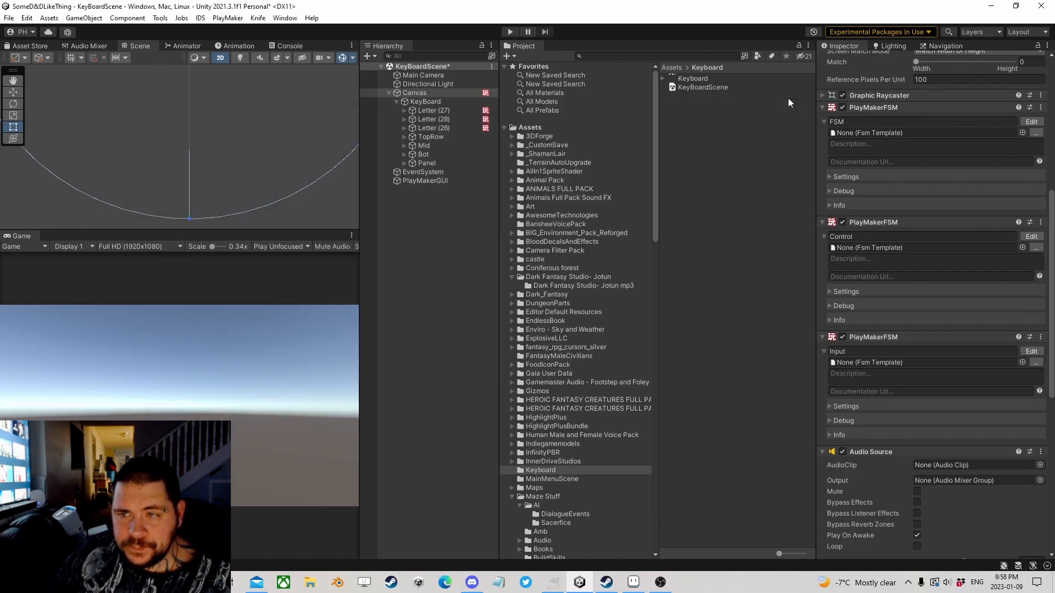